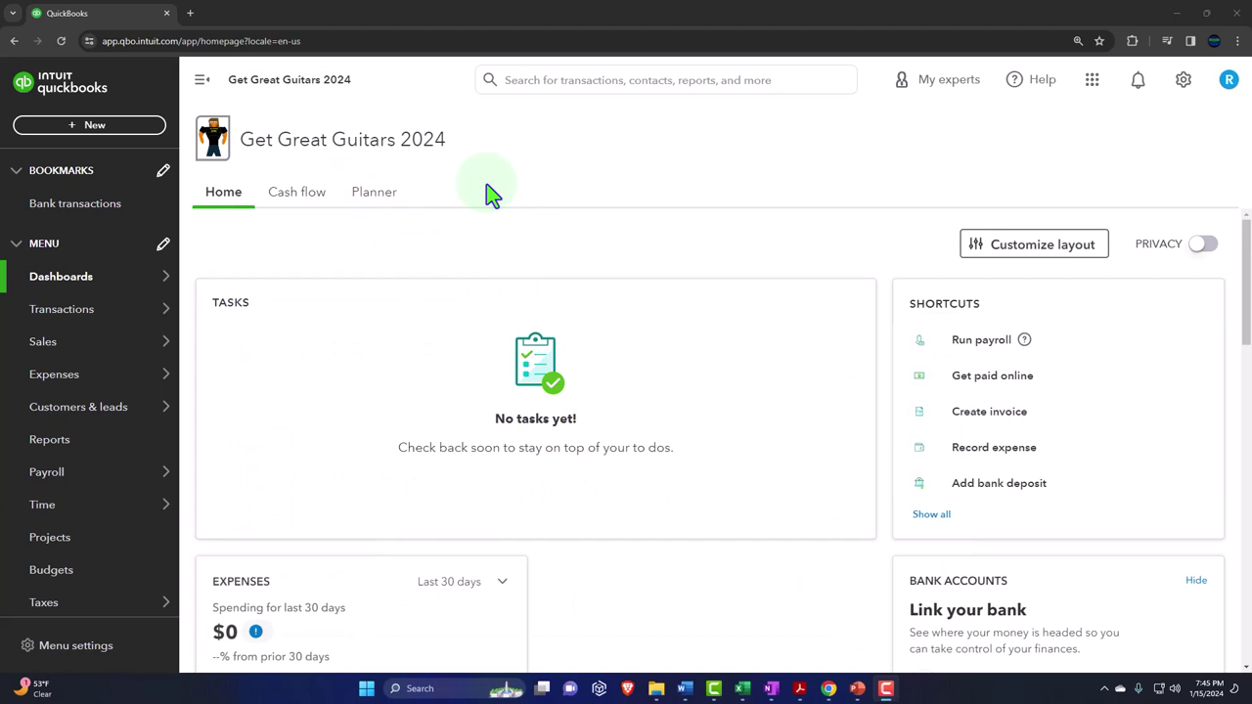
- Examine the options for creating new transactions, the Sales, Expenses and Payroll sections, and the company settings options
left_click(140, 130)
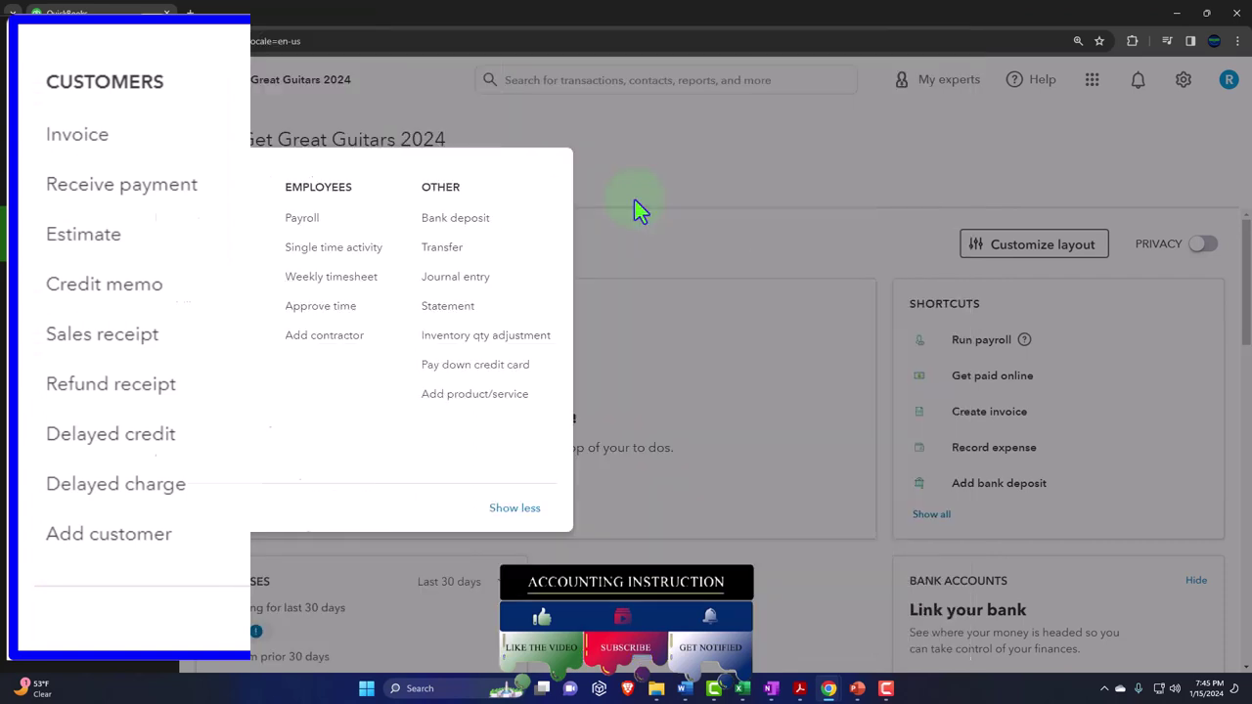
left_click(633, 200)
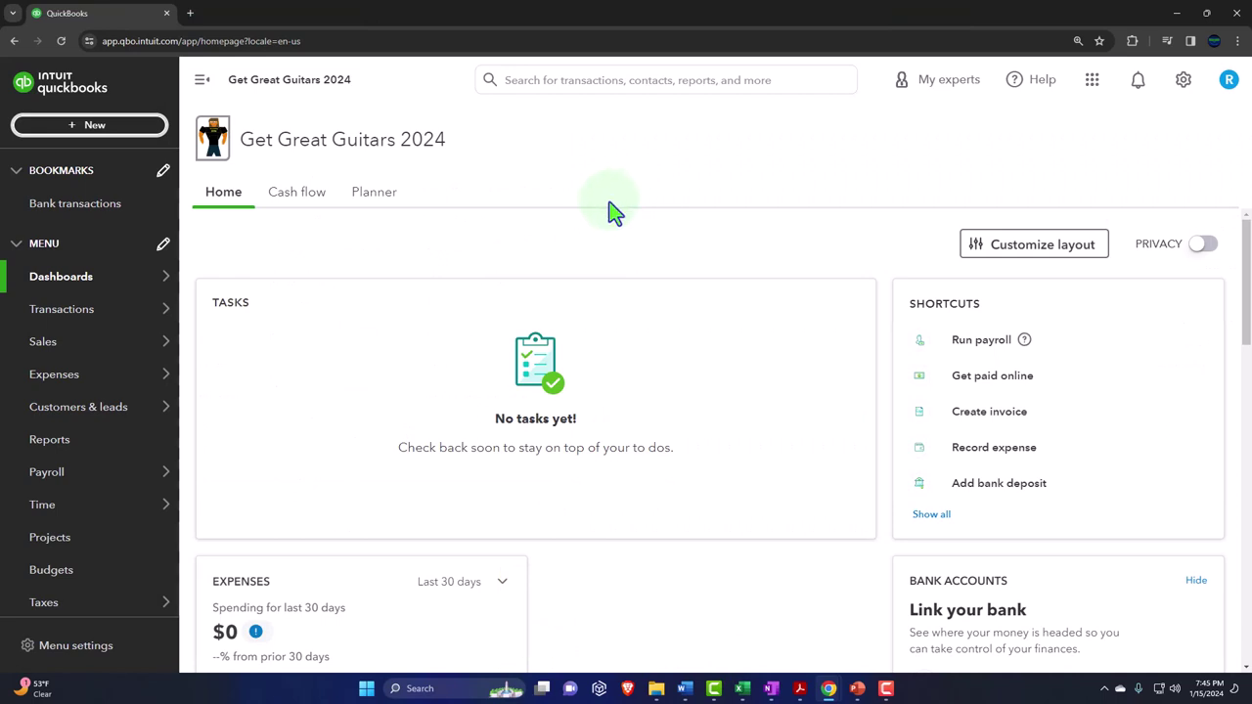
mouse_move(86, 350)
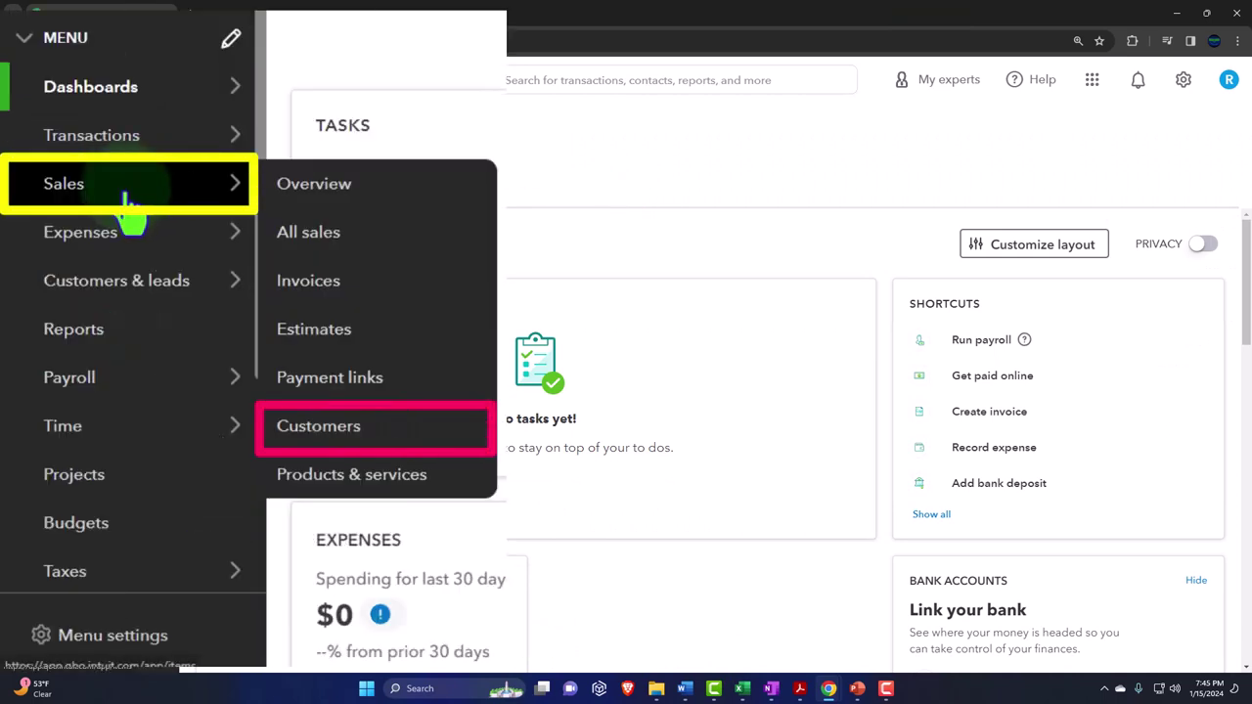
mouse_move(131, 245)
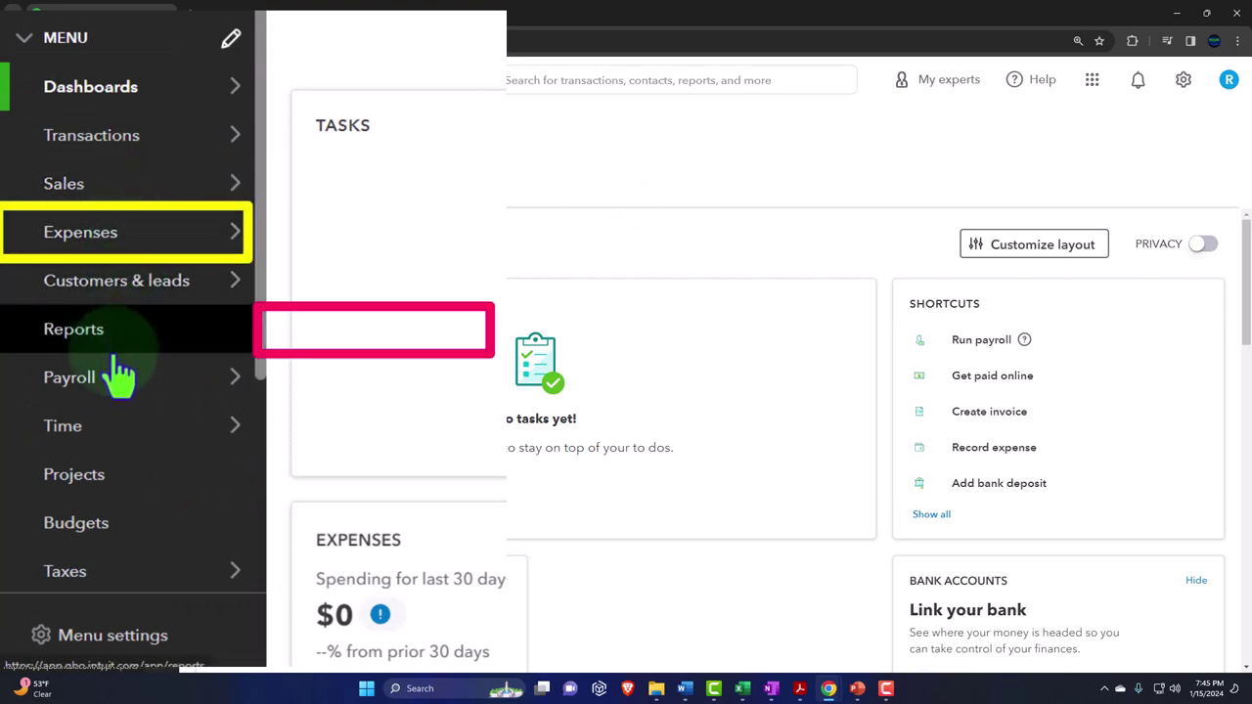
mouse_move(111, 385)
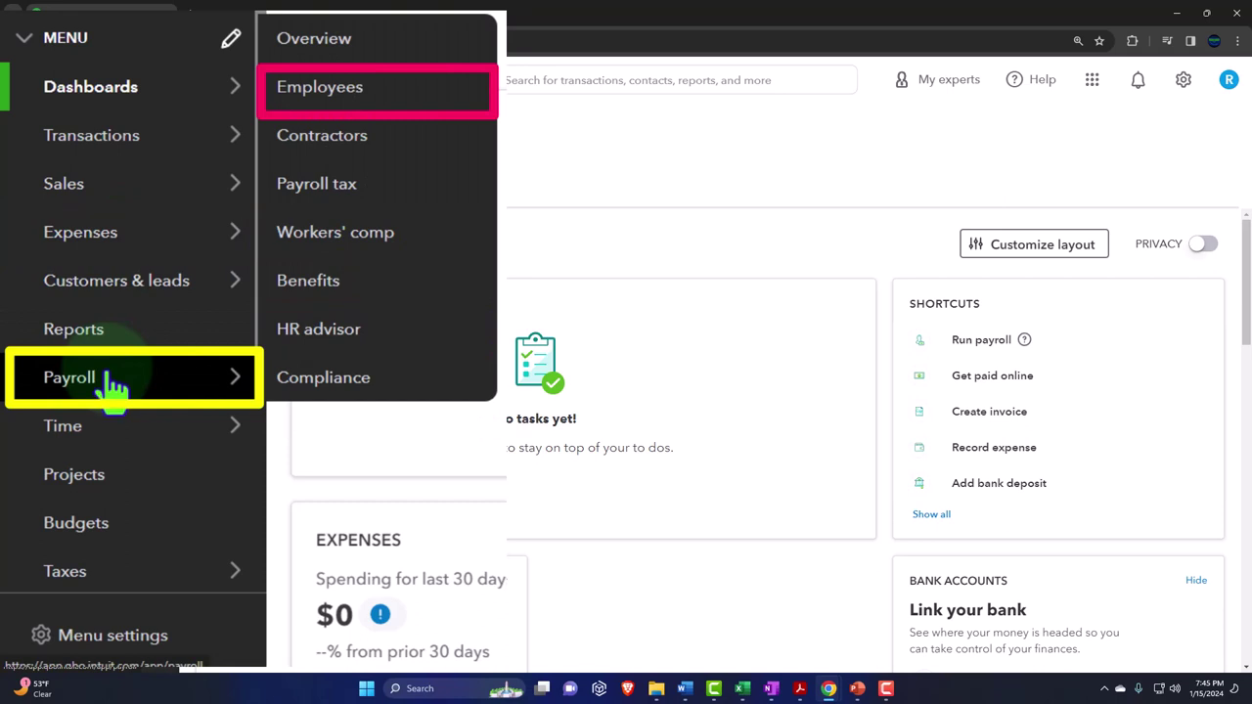
left_click(1183, 80)
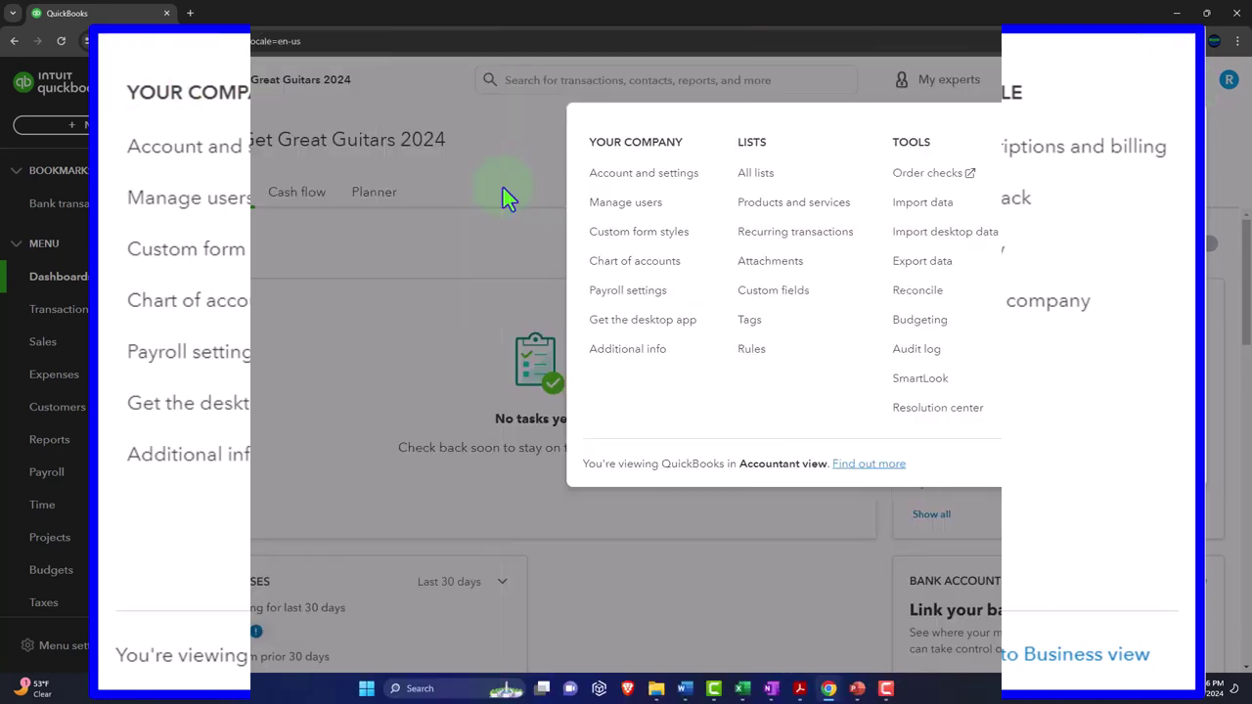
left_click(506, 195)
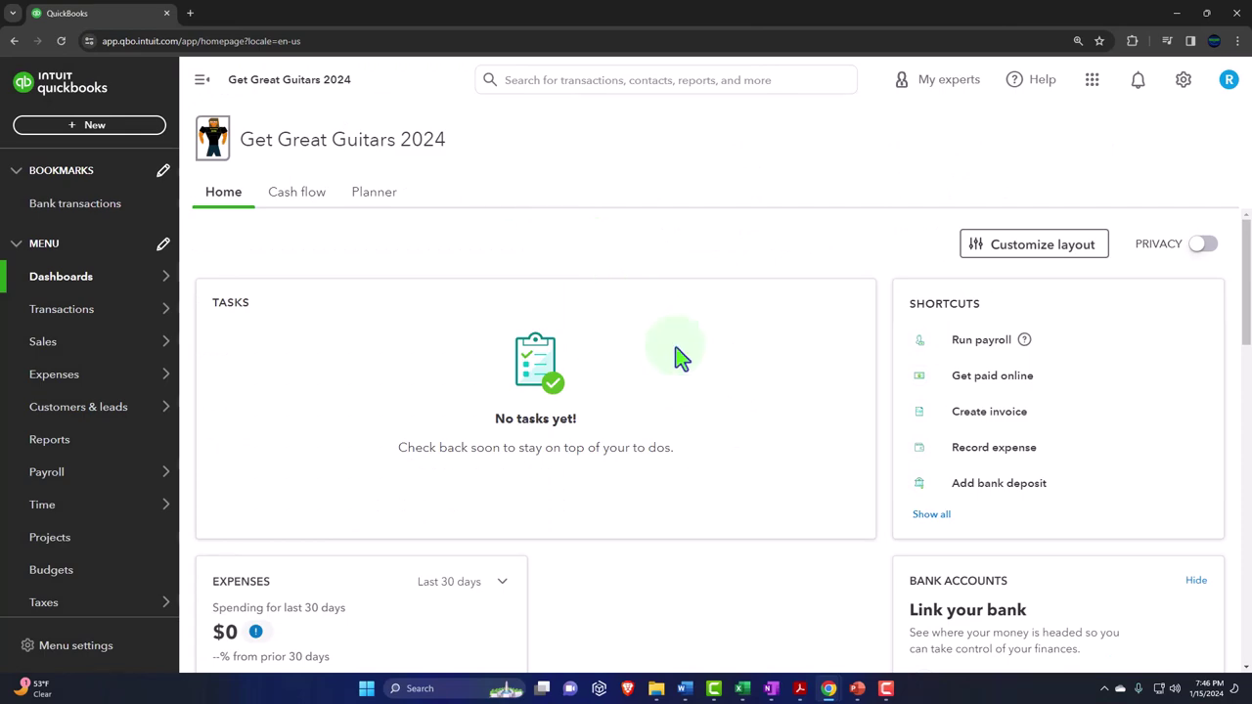
- Glance at the beginning trial balance in Acrobat, switch to the Excel inventory worksheet and review row 2 from Item Name through As of Date
left_click(800, 688)
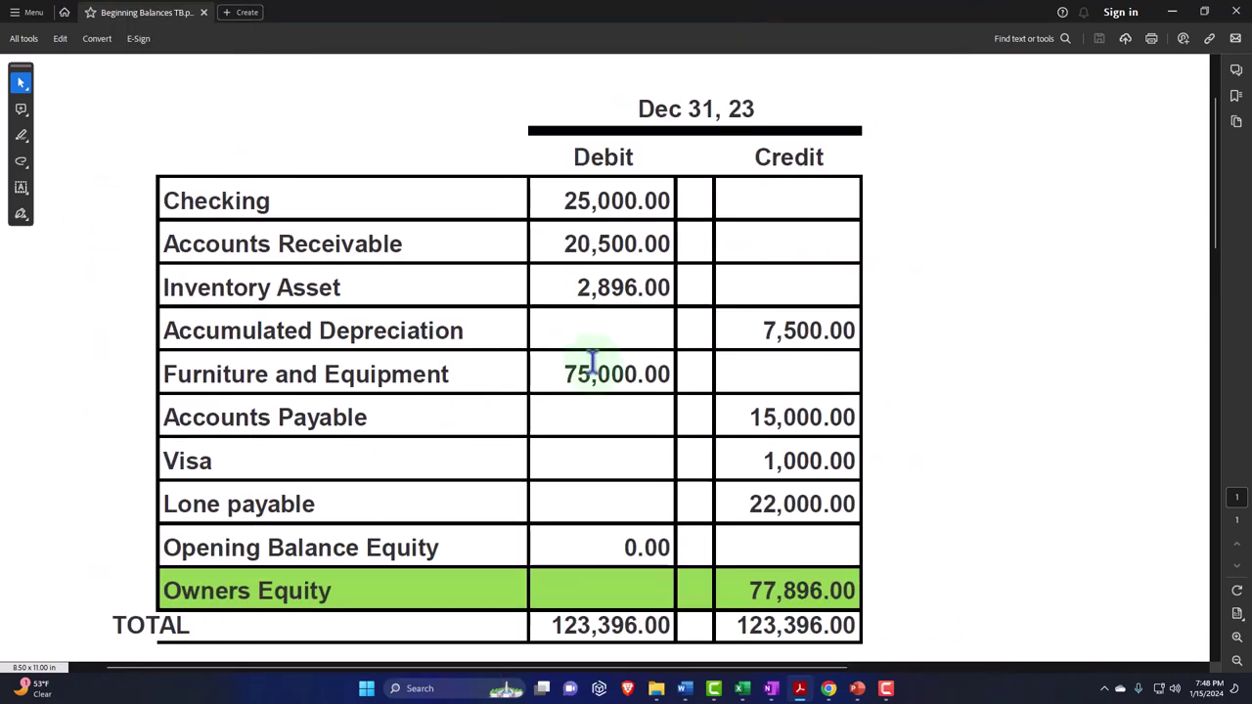
left_click(743, 688)
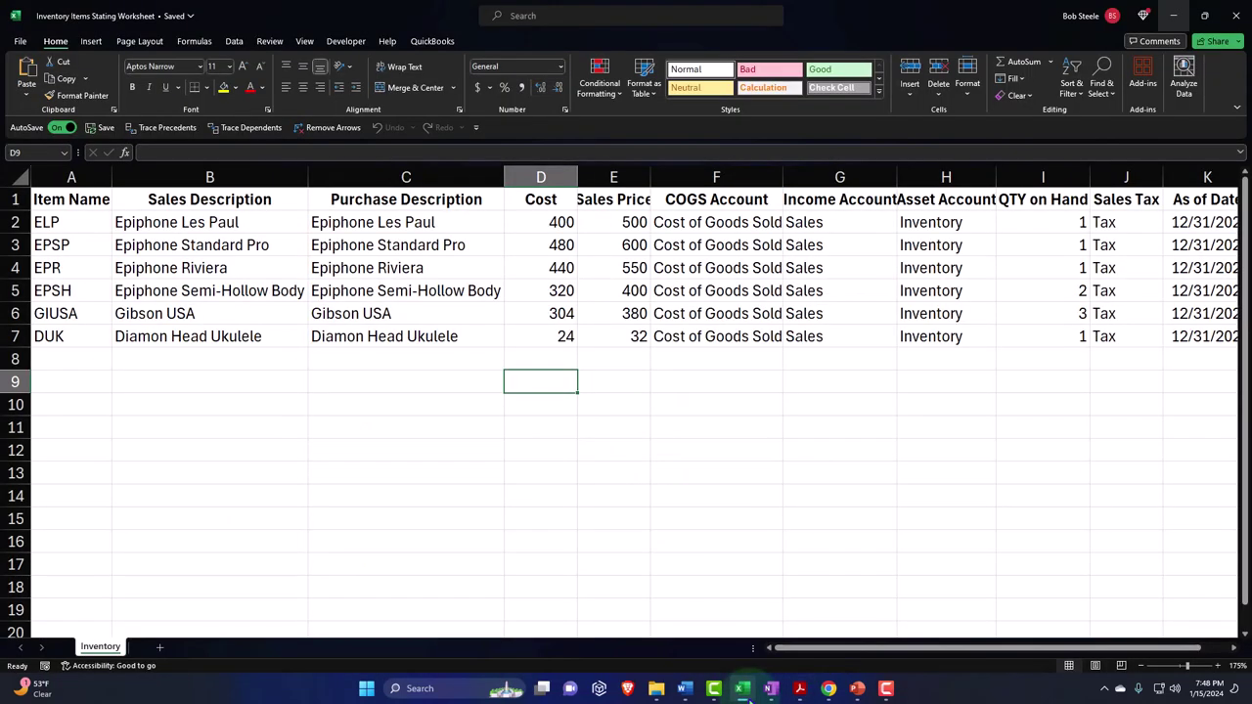
left_click(92, 215)
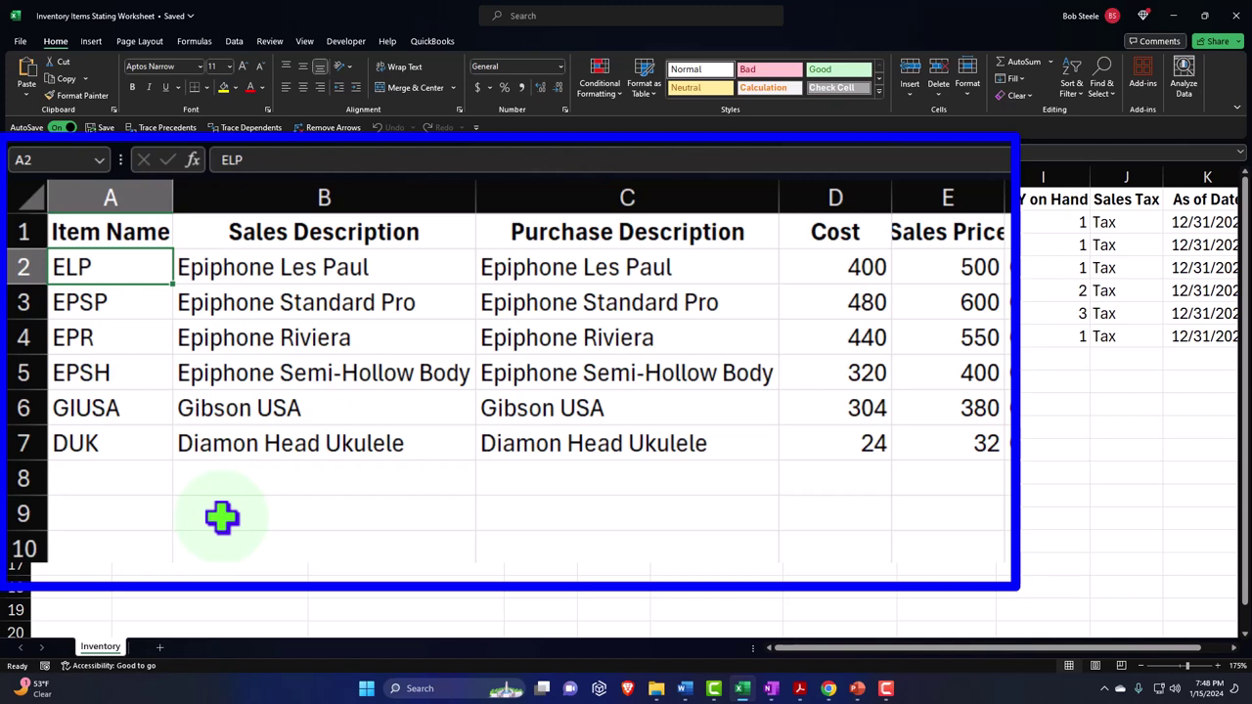
key("Right")
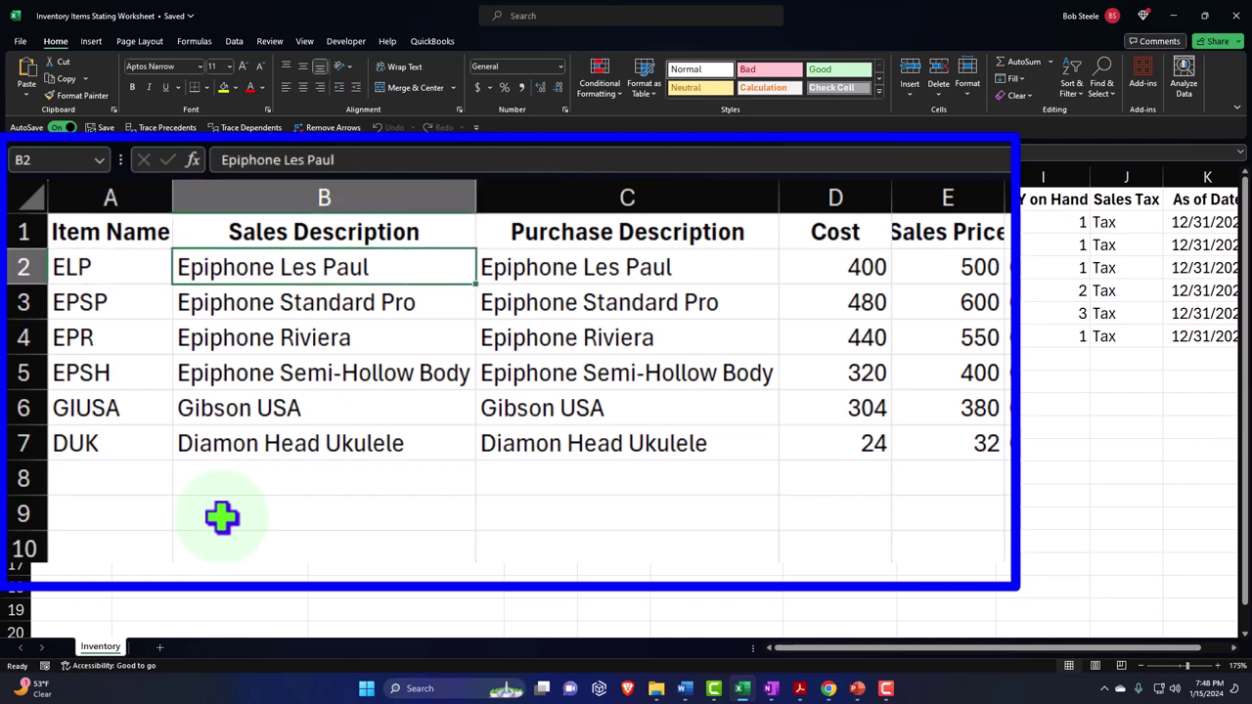
key("Right")
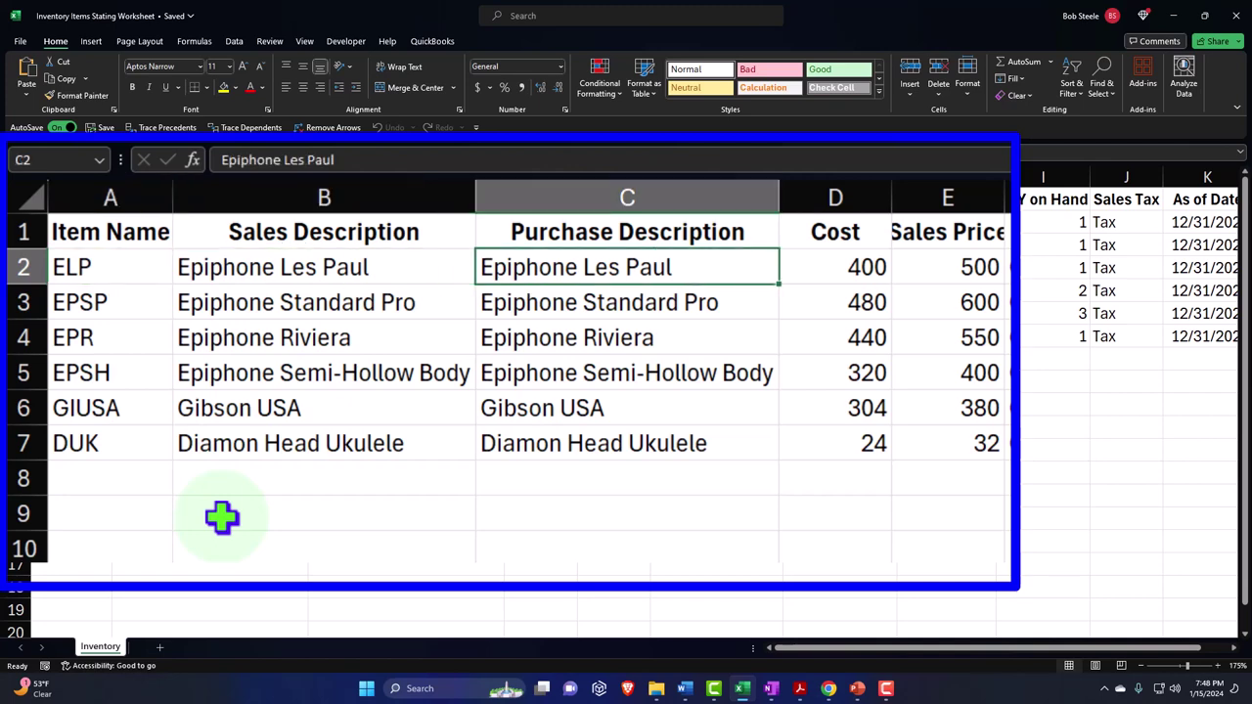
key("Right")
key("Right")
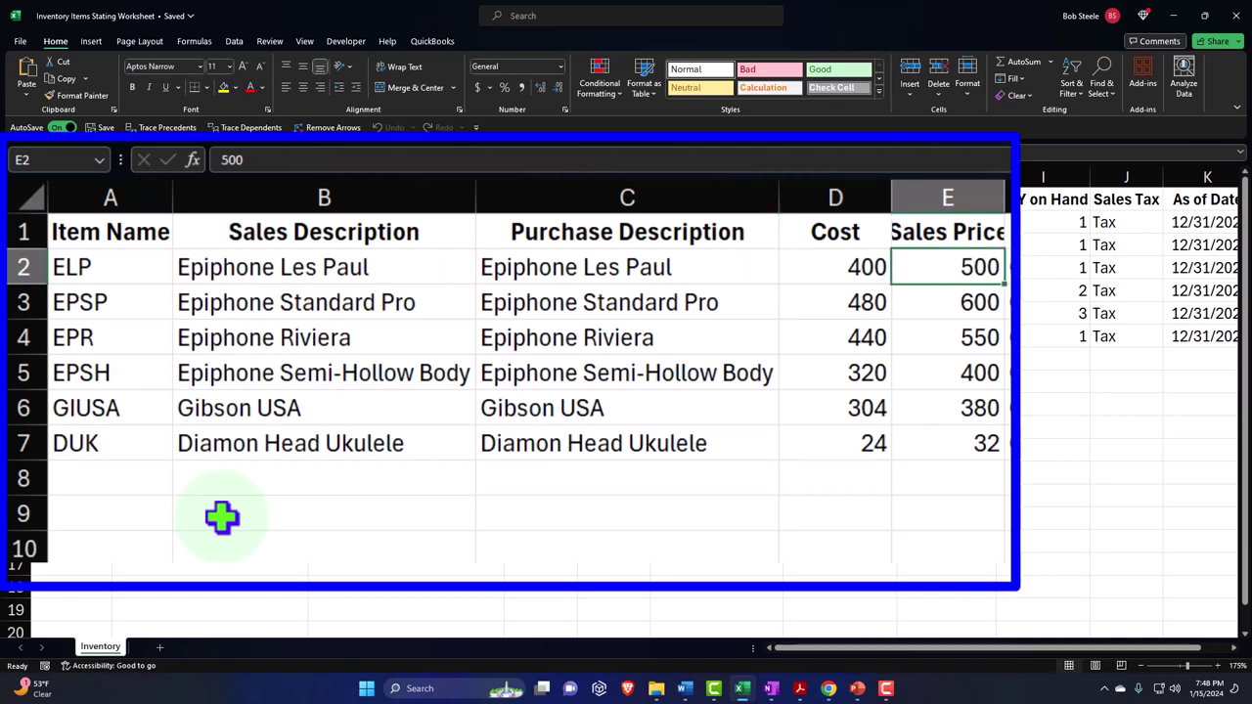
key("Right")
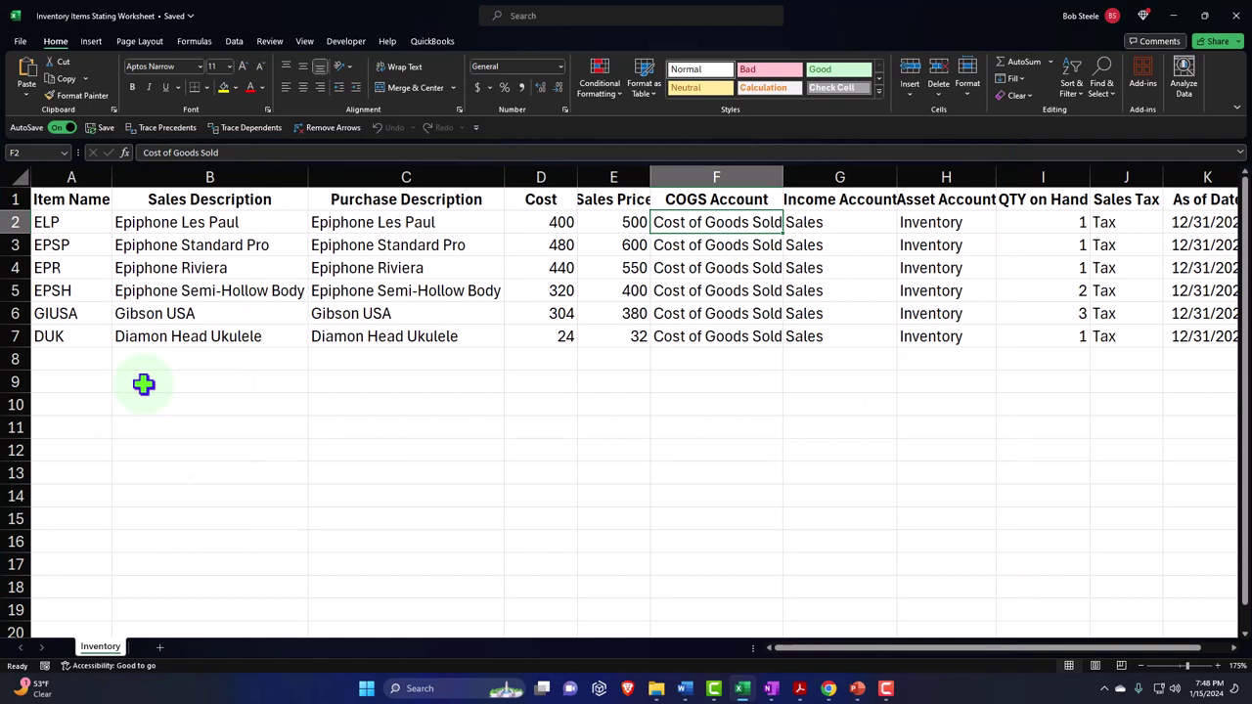
key("Right")
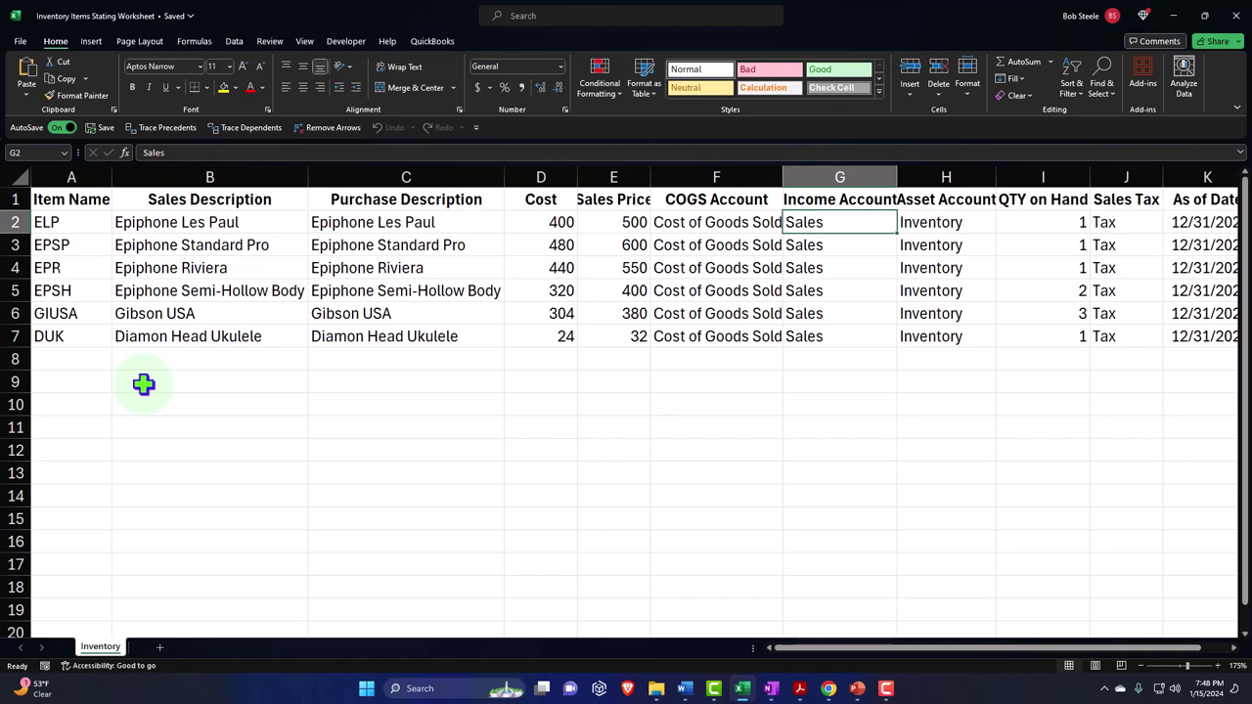
key("Right")
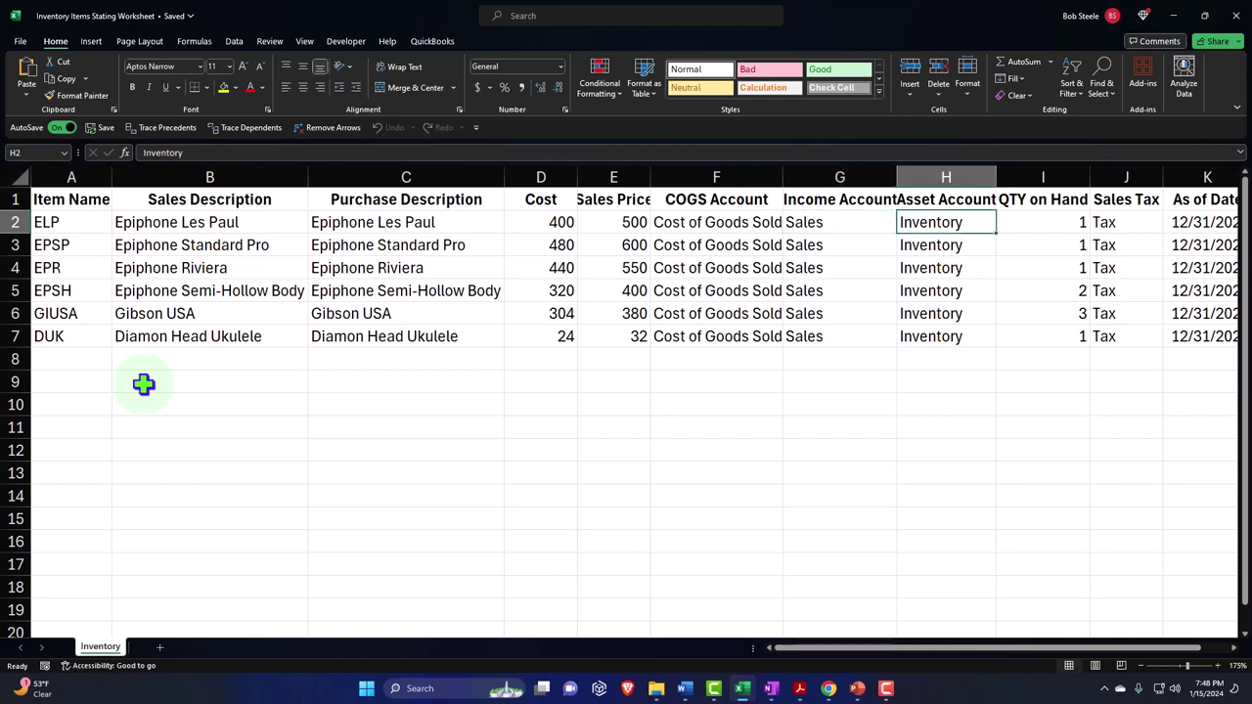
key("Right")
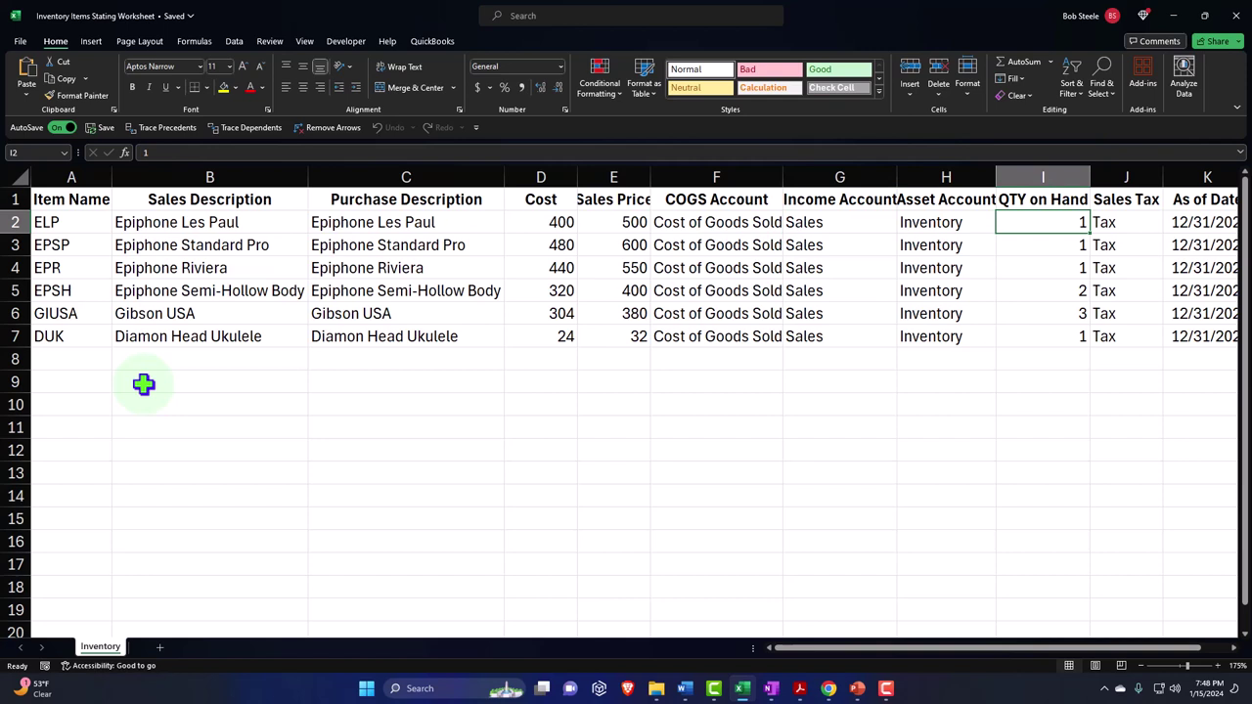
key("Right")
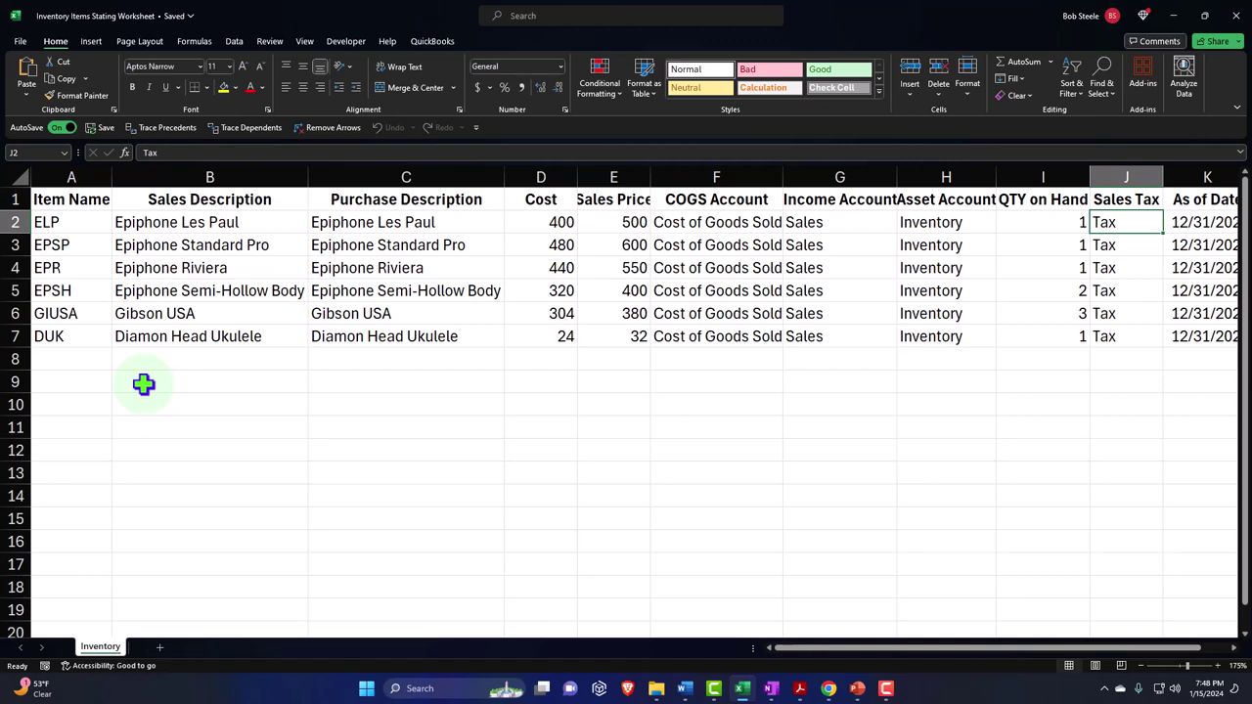
key("Right")
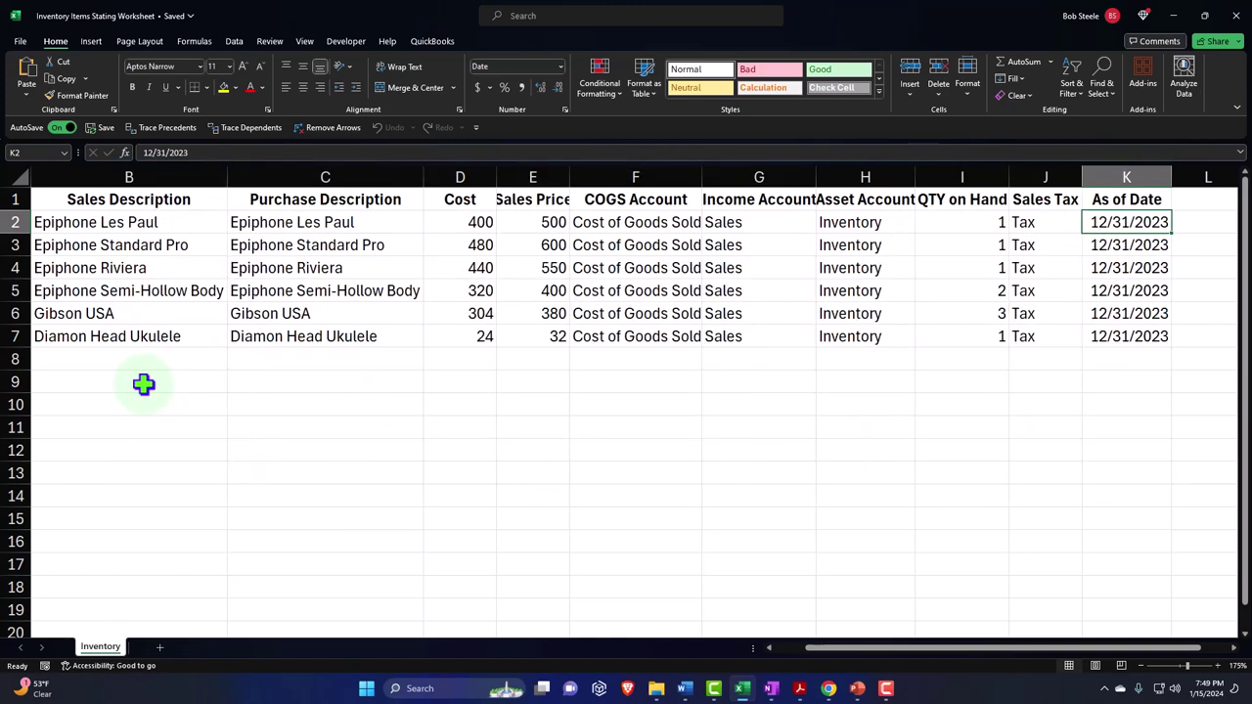
- In column M, multiply each item's cost by its quantity on hand, entering =D2*I2 in M2 and filling it through M7
key("Right")
key("Right")
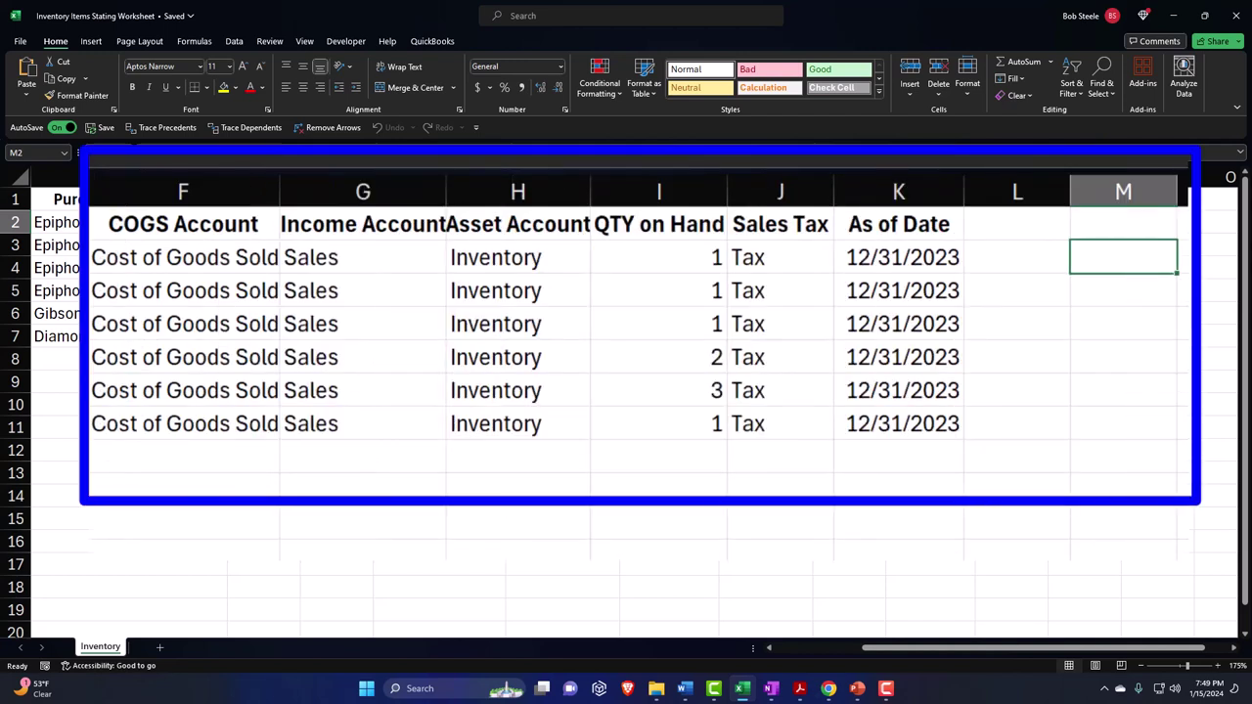
type("=")
key("Left")
key("Left")
key("Left")
key("Left")
key("Left")
key("Left")
key("Left")
key("Left")
key("Left")
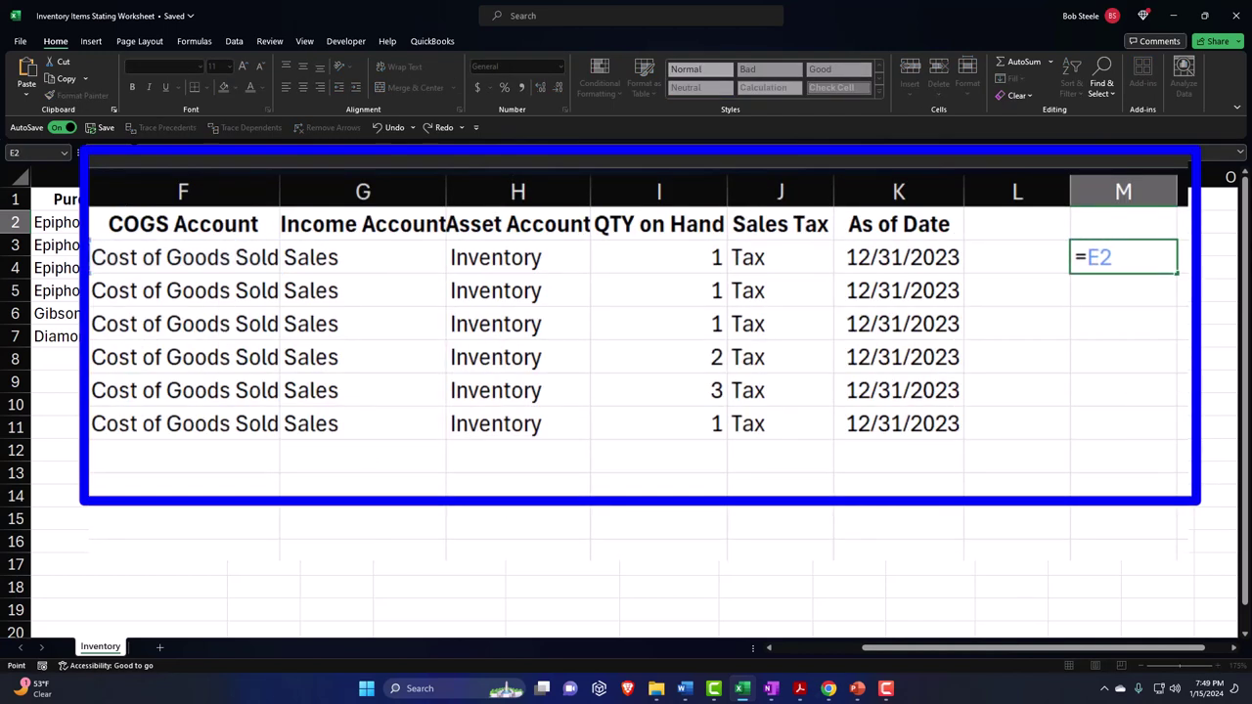
type("*")
key("Left")
key("Left")
key("Left")
key("Left")
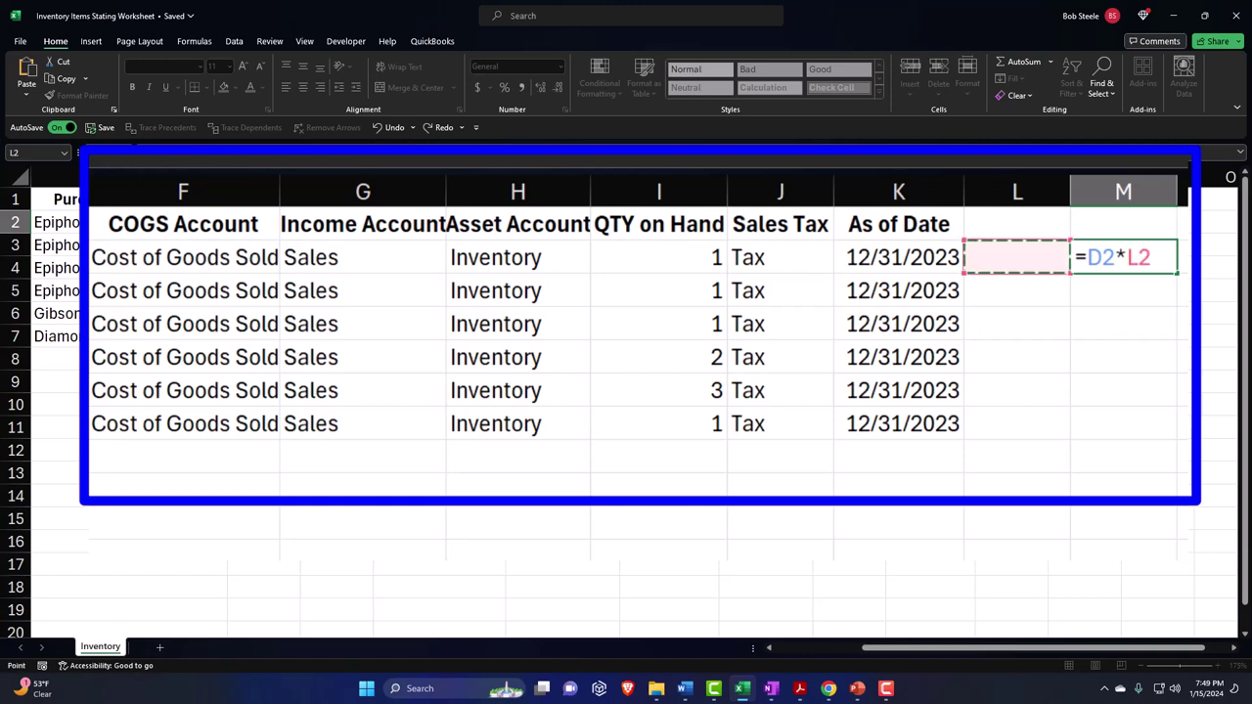
key("Return")
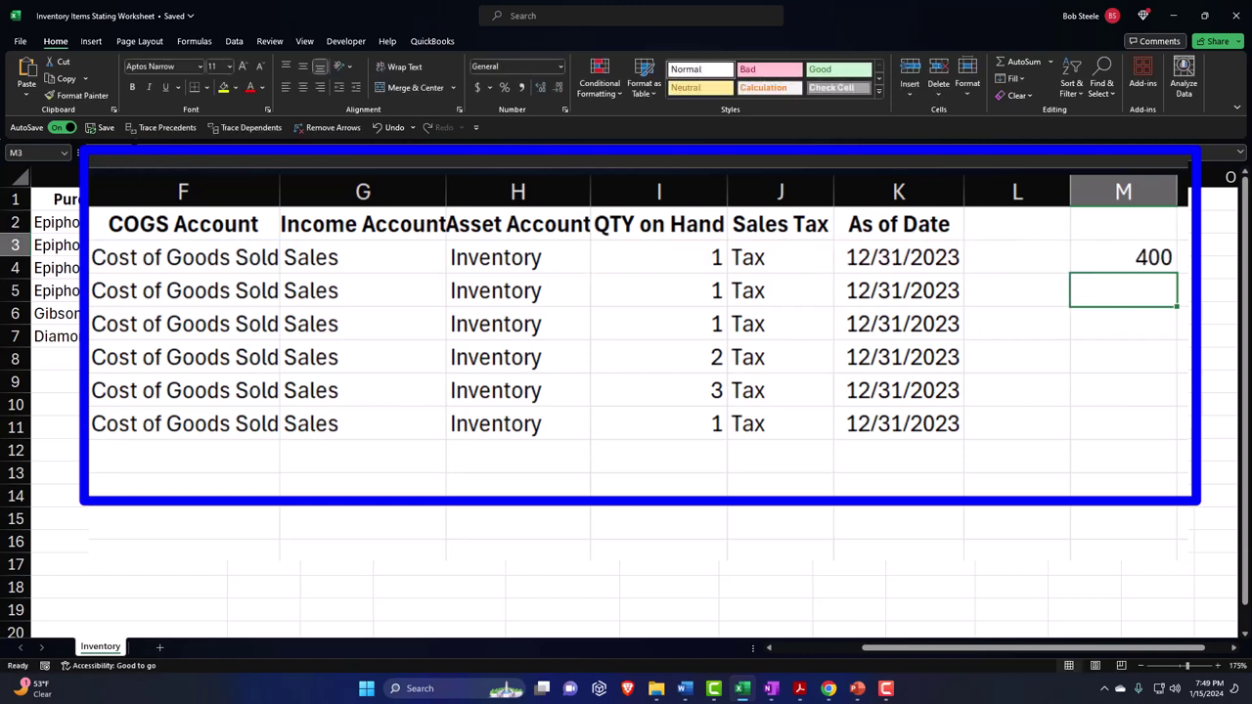
left_click(1135, 260)
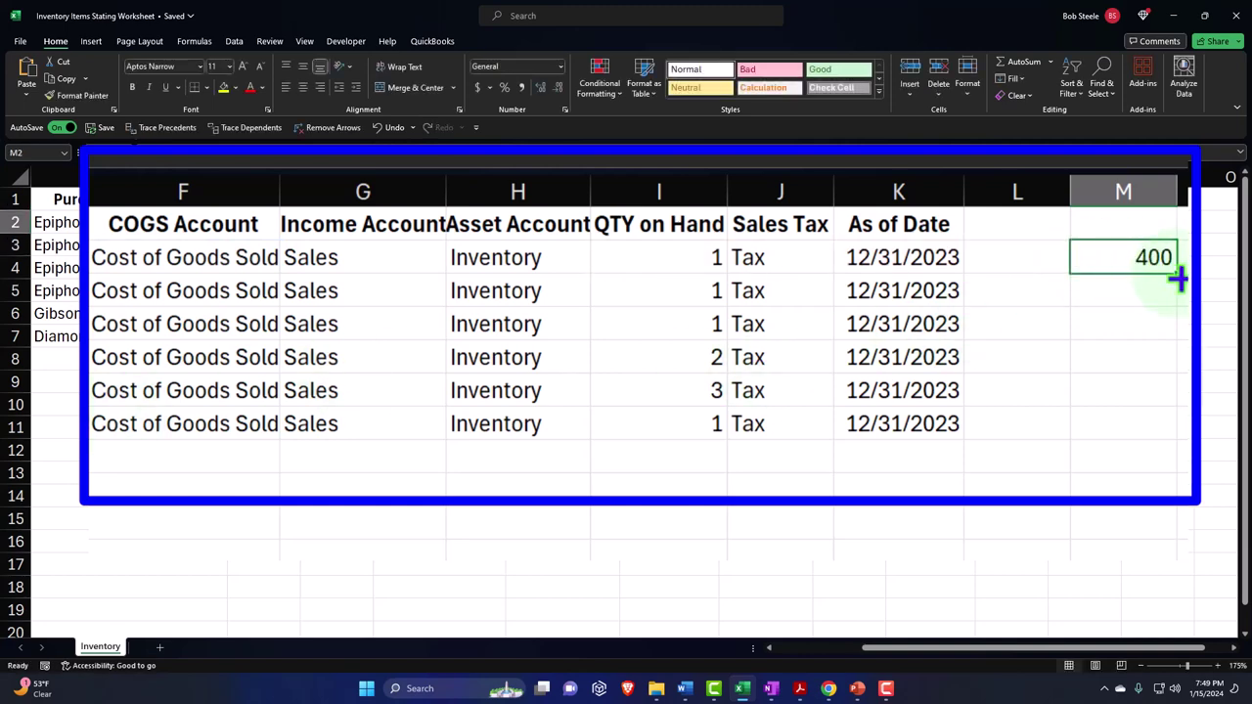
left_click_drag(1179, 281, 1176, 436)
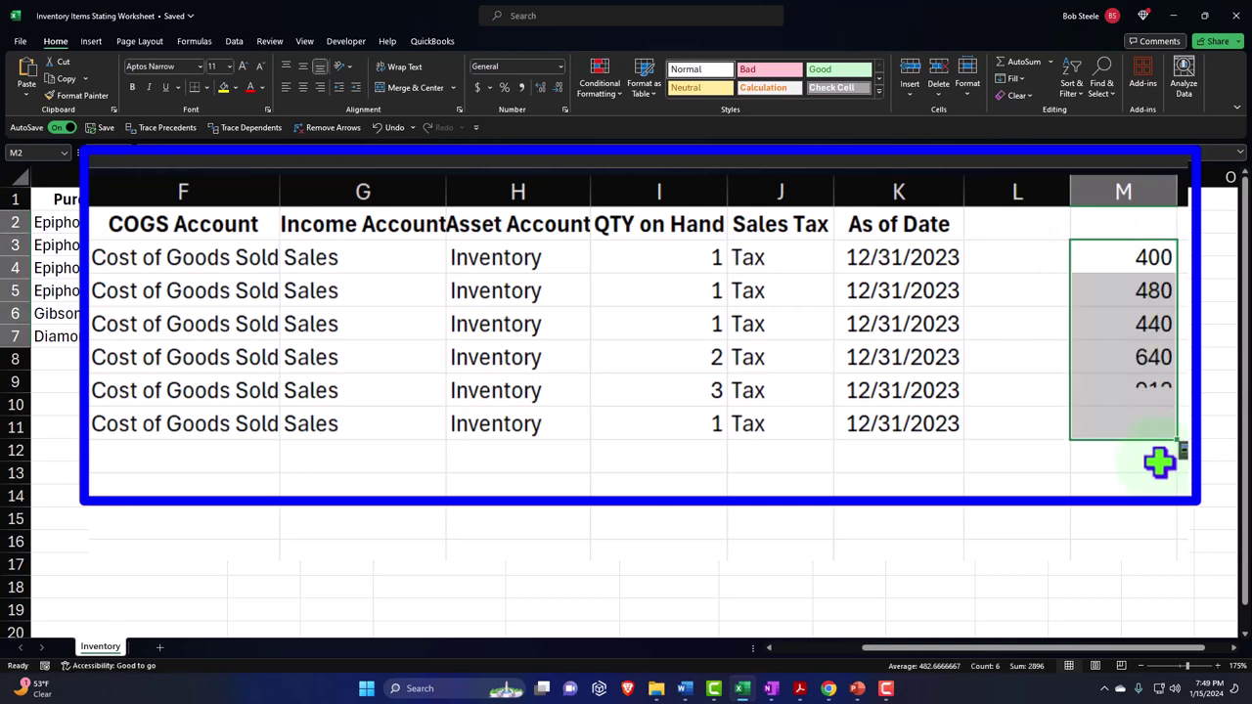
- Total the extended item costs in M8 with a SUM of M2:M7
left_click(1143, 465)
type("=sum(")
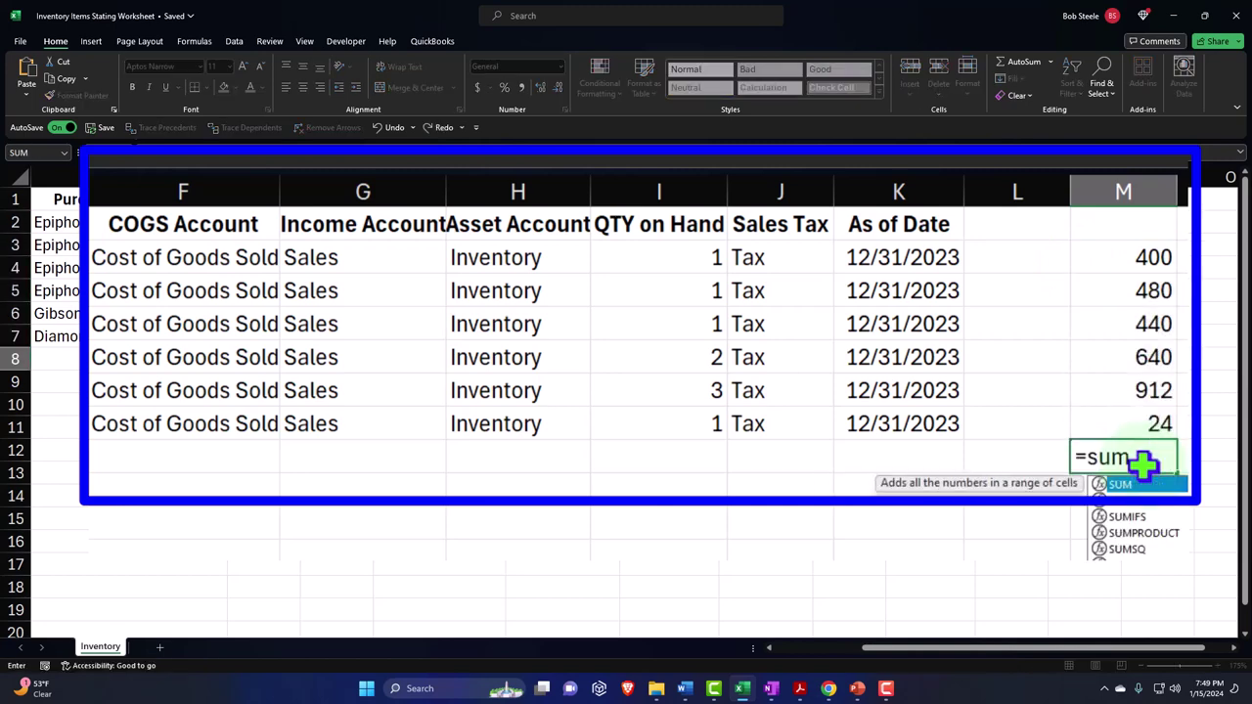
key("Up")
key("shift+Up")
key("shift+Up")
key("shift+Up")
key("shift+Up")
key("shift+Up")
key("shift+Up")
key("shift+Up")
key("shift+Up")
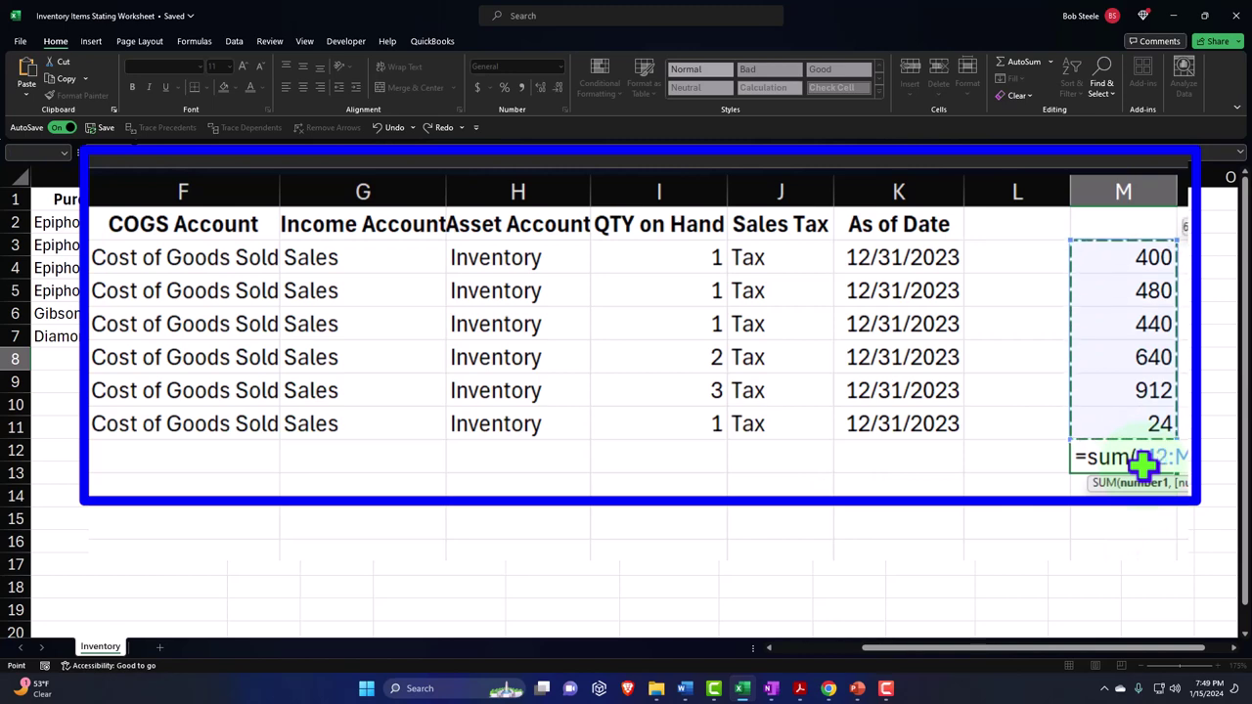
key("Return")
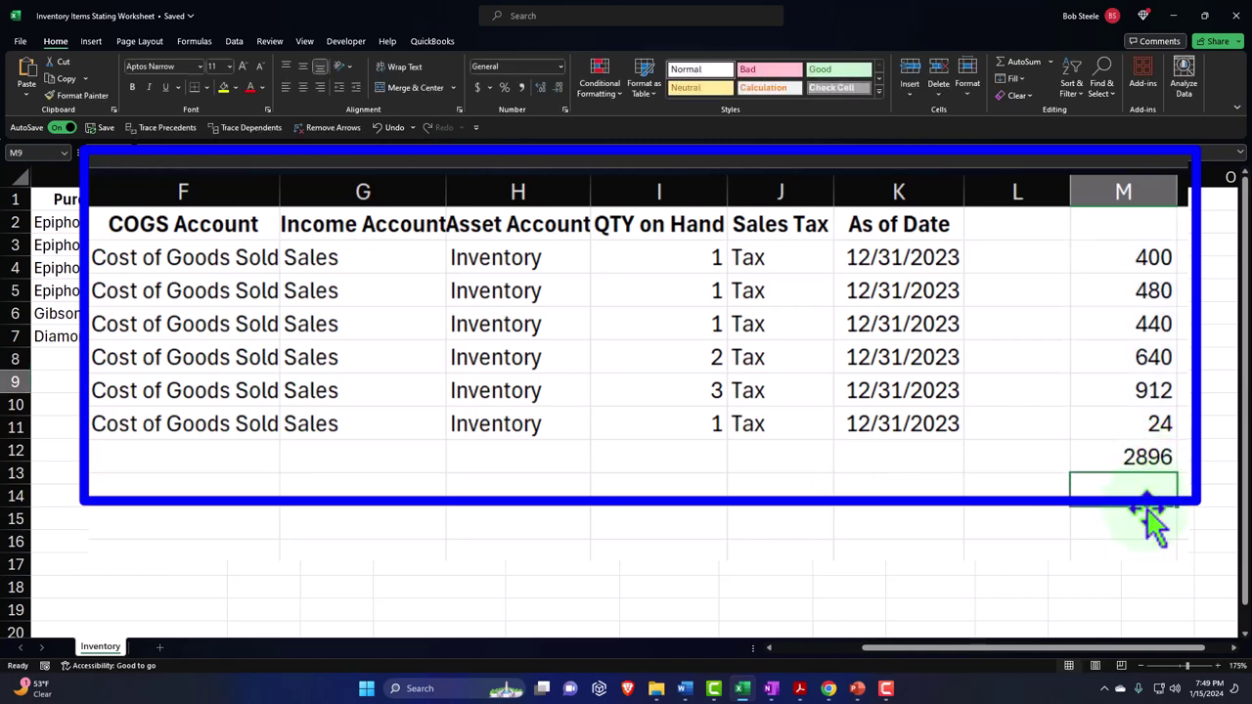
- Switch to the trial balance in Acrobat to compare its Inventory Asset balance with the M8 total, and return to the Excel worksheet
left_click(799, 689)
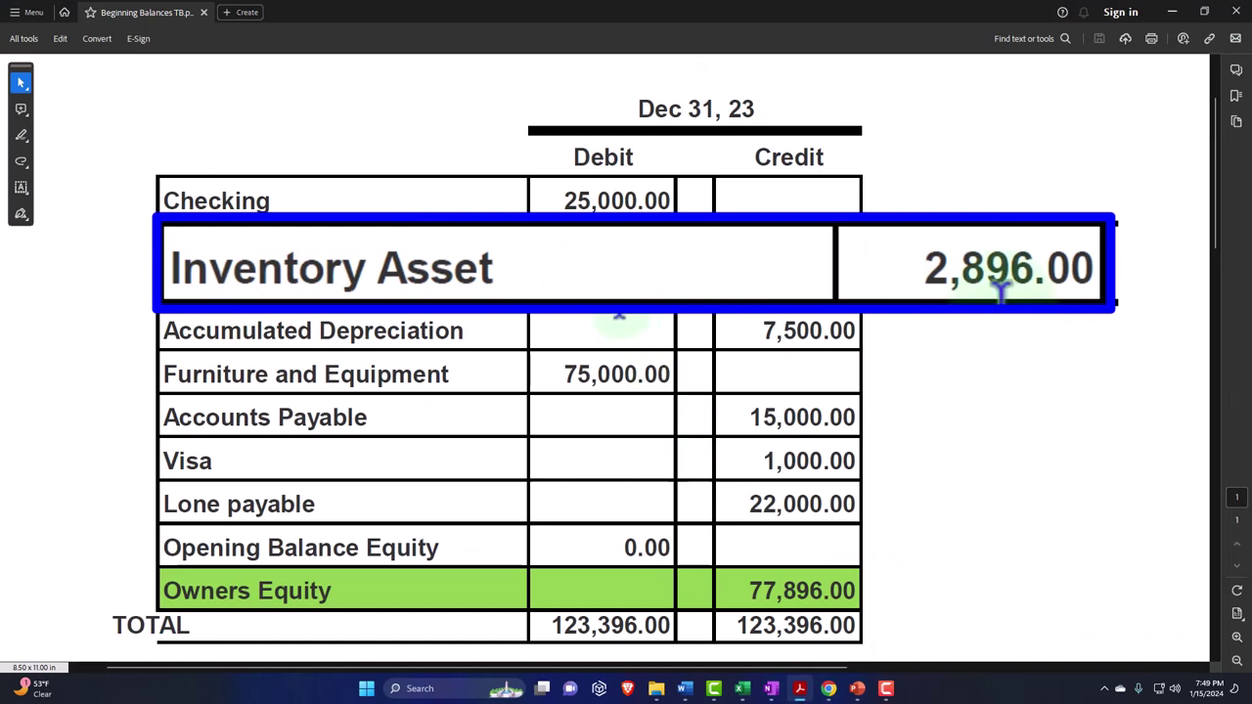
left_click(1172, 14)
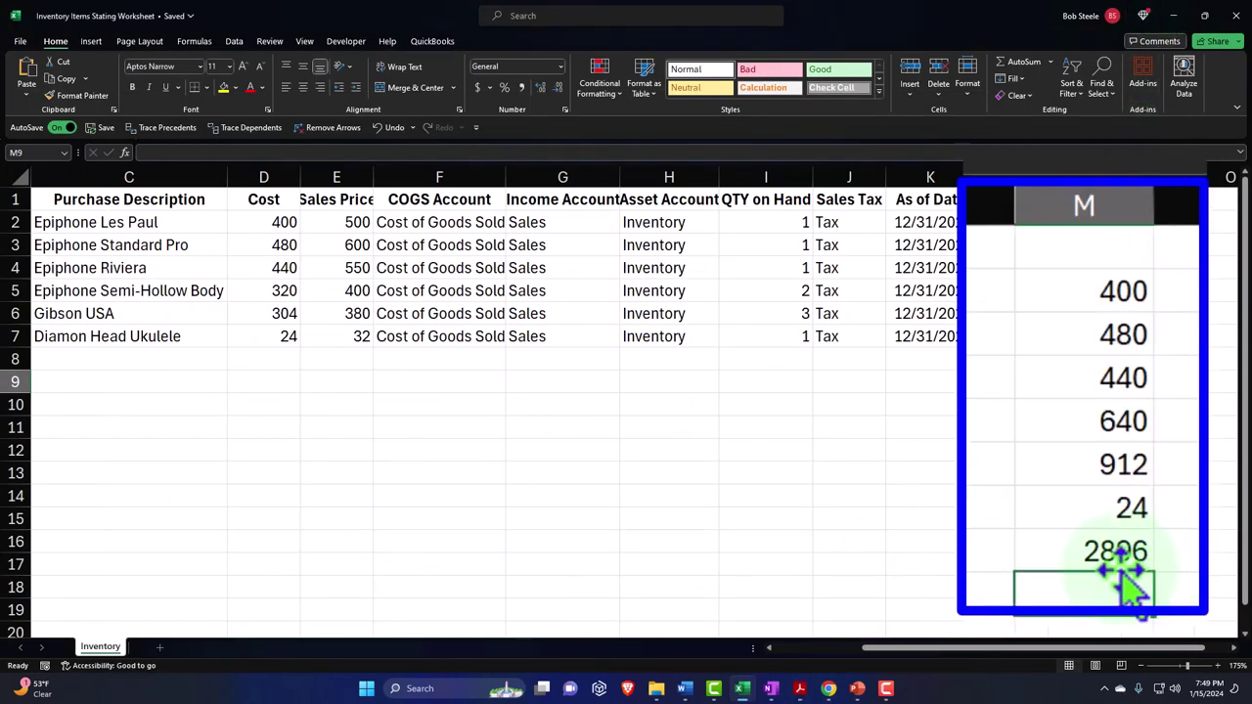
left_click(1100, 362)
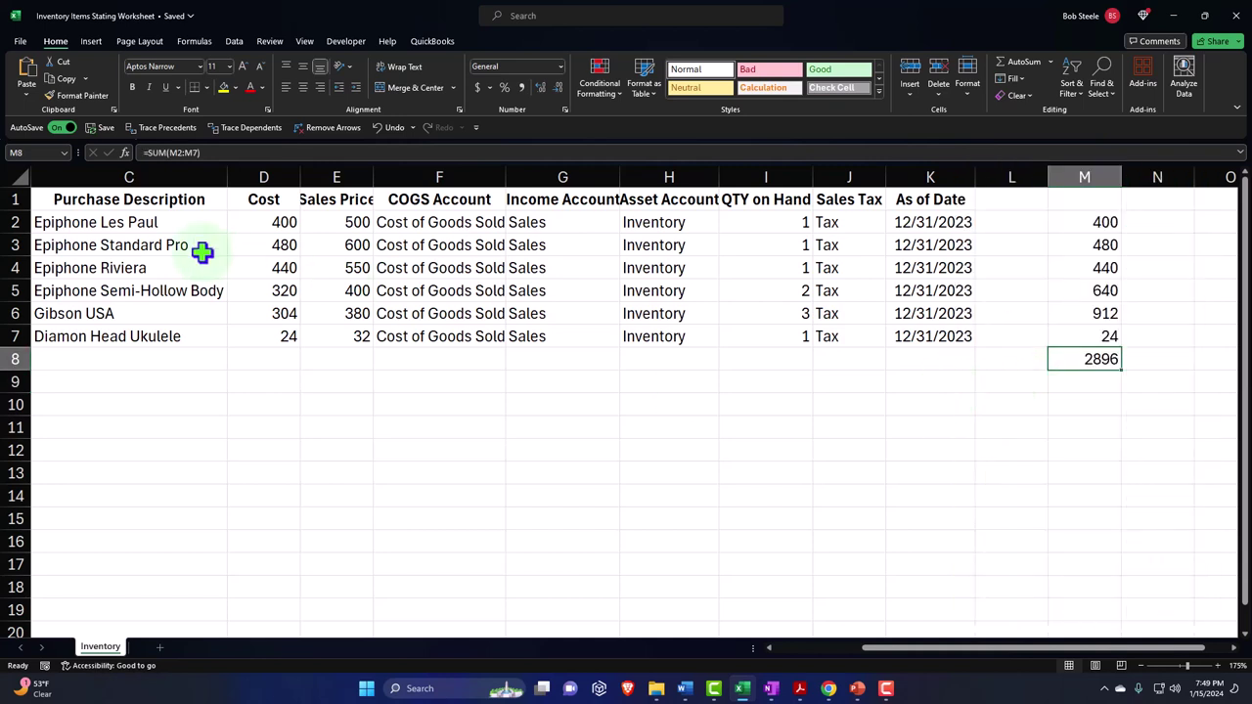
- Review the purchase descriptions, extended costs in column M, sales prices, quantity on hand and unit cost of the inventory items
left_click_drag(159, 224, 161, 292)
left_click_drag(315, 452, 335, 522)
left_click_drag(1096, 224, 1095, 467)
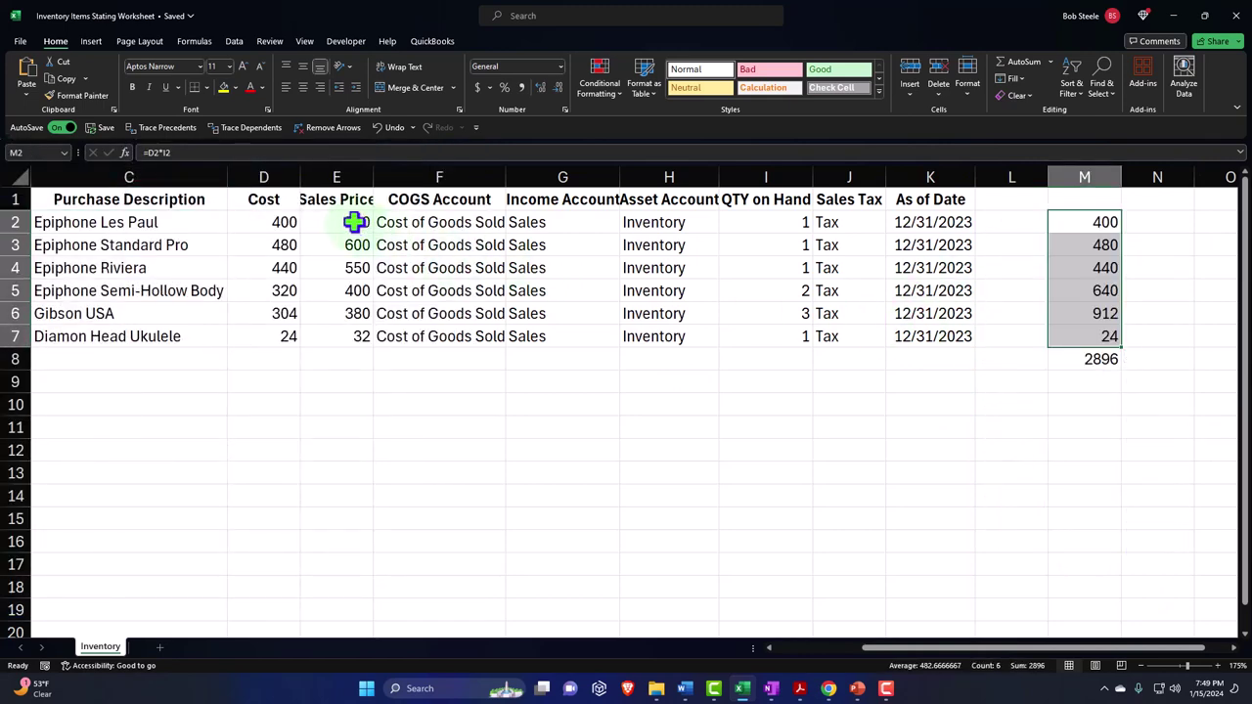
left_click_drag(355, 222, 343, 494)
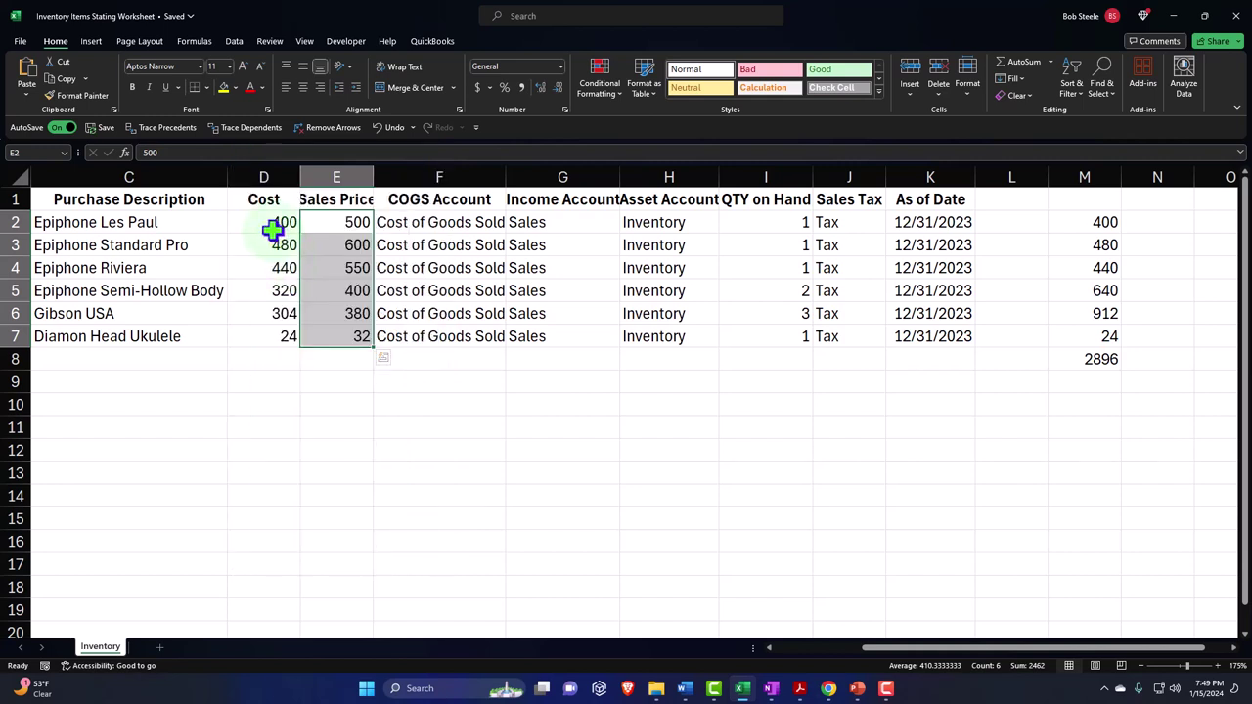
left_click(765, 219)
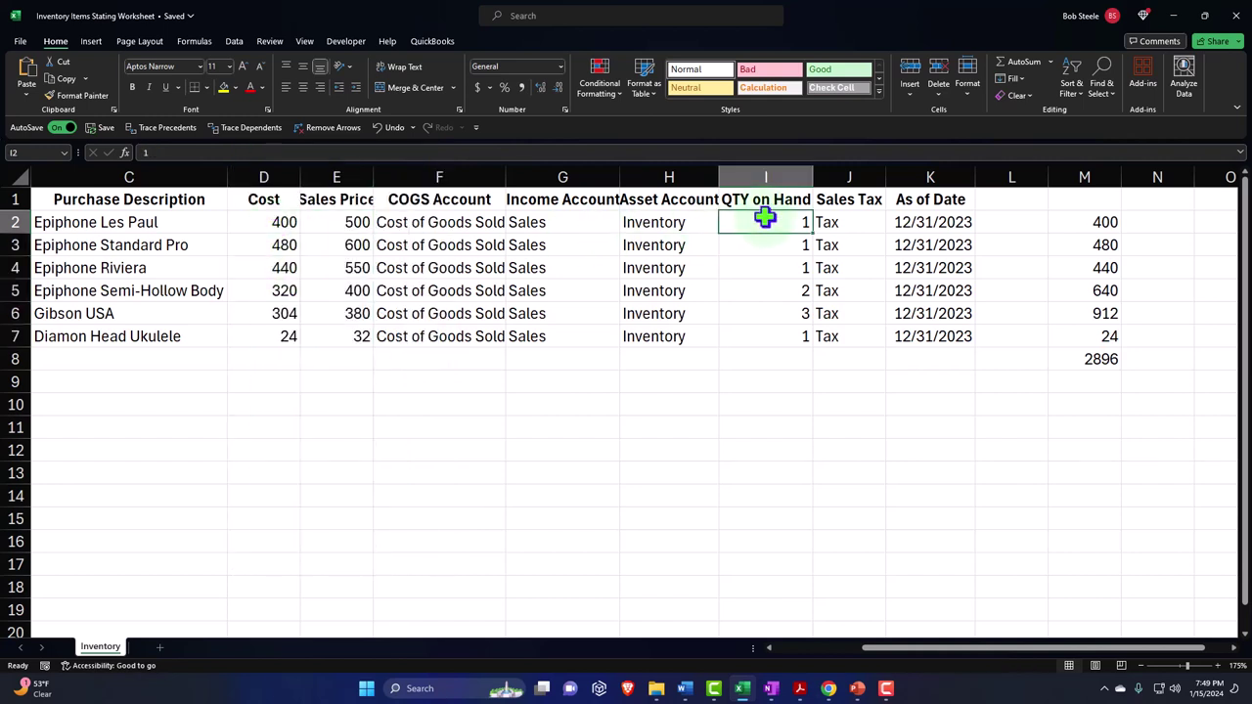
left_click(279, 222)
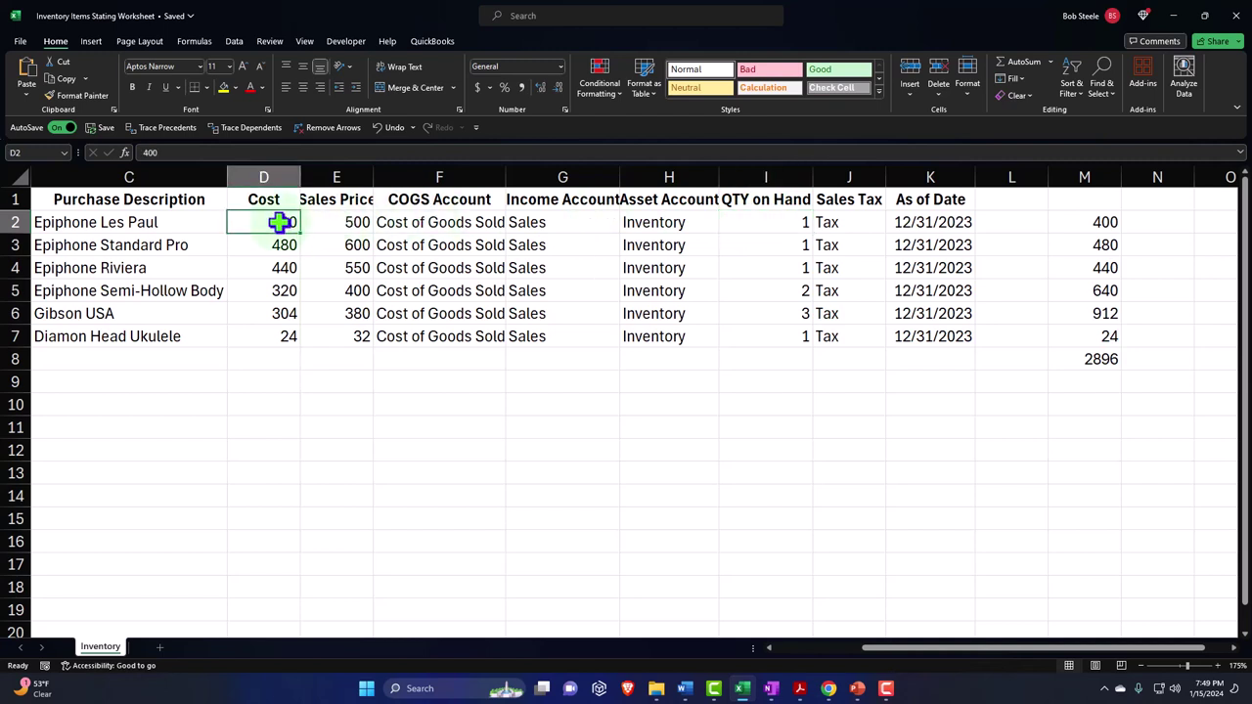
- Review the Epiphone Les Paul's sales price and item name in the worksheet, and switch to QuickBooks Online in Chrome
key("Right")
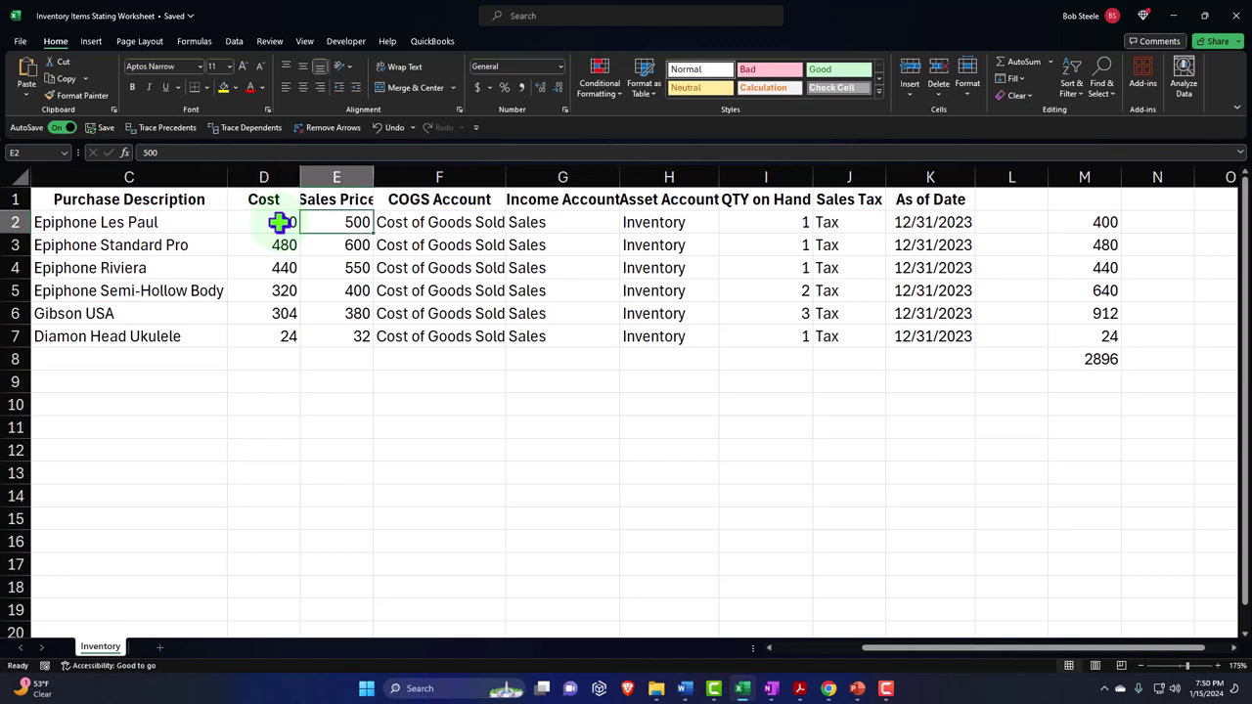
key("Left")
key("Left")
key("Left")
key("Left")
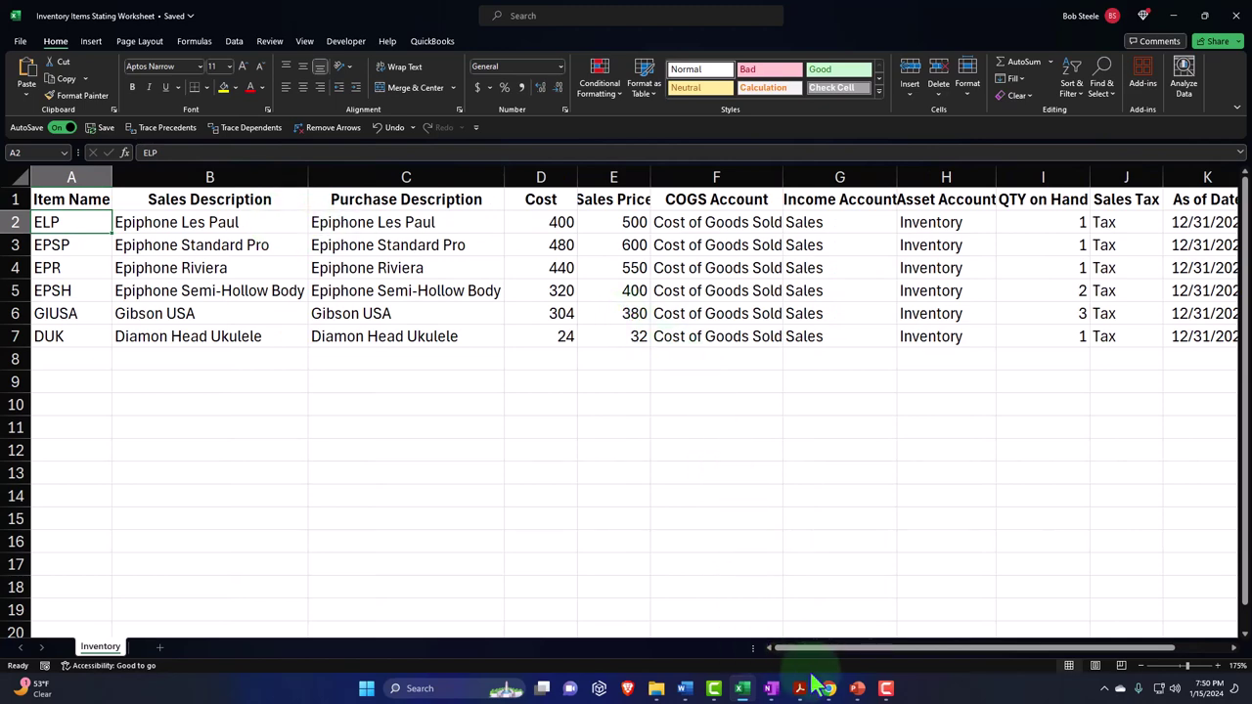
mouse_move(826, 688)
left_click(880, 626)
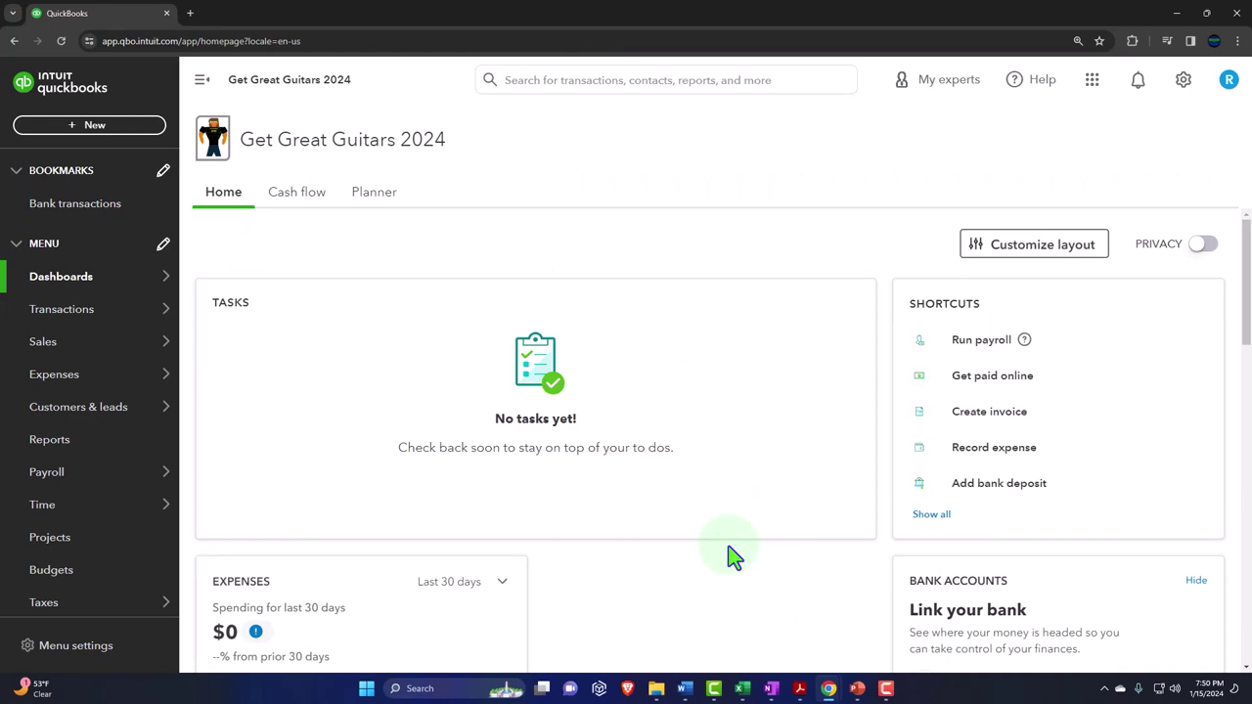
- Open a new expense form, collapse its Category details section and dismiss the guided tour
left_click(94, 127)
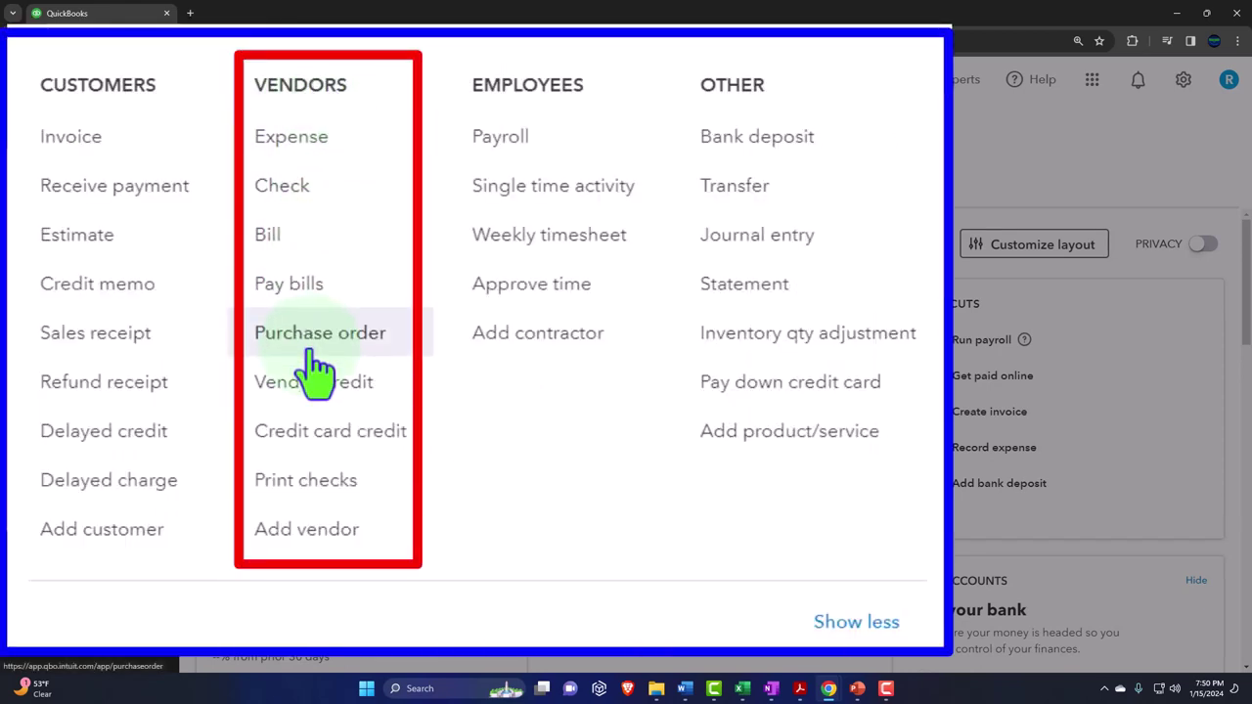
left_click(319, 149)
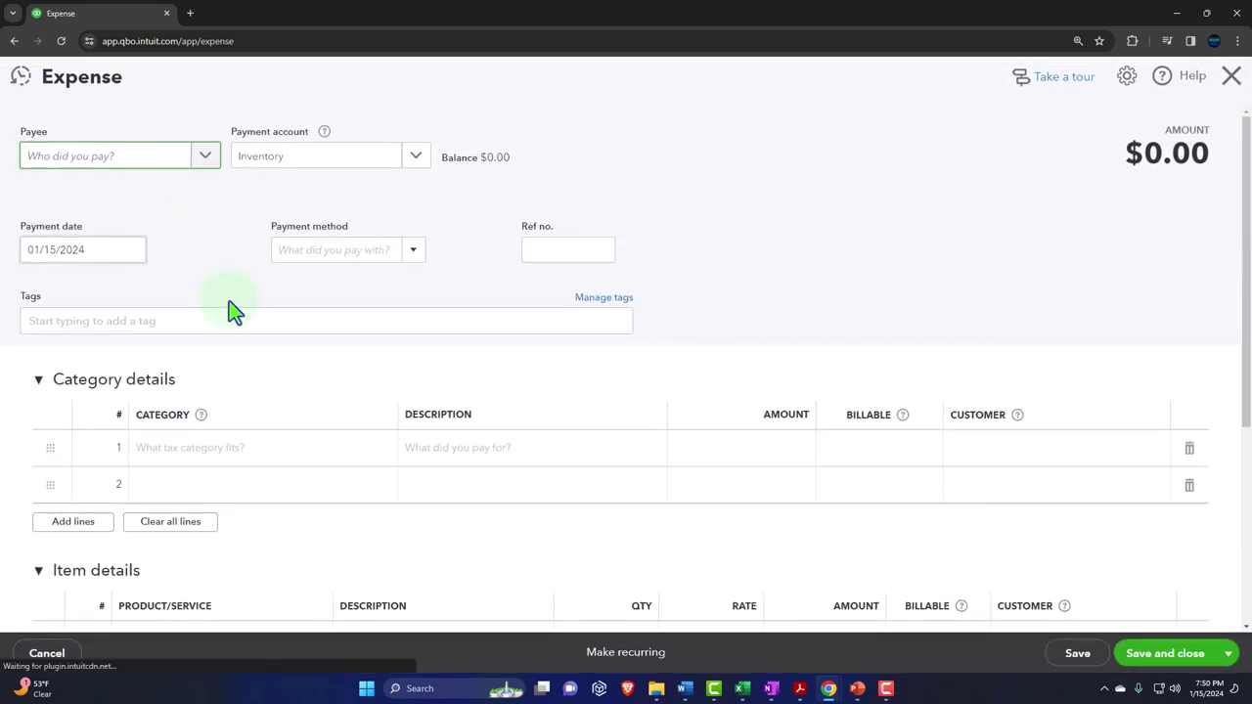
scroll(282, 478, "down", 2)
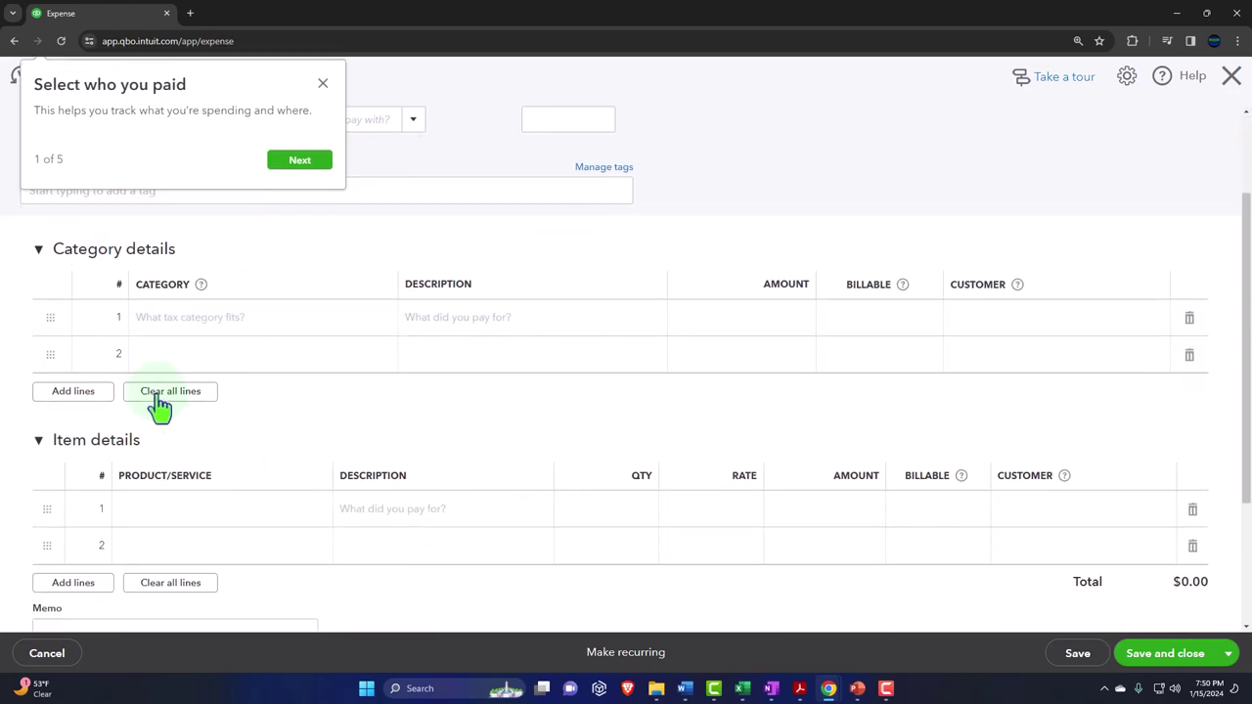
left_click(39, 251)
left_click(323, 84)
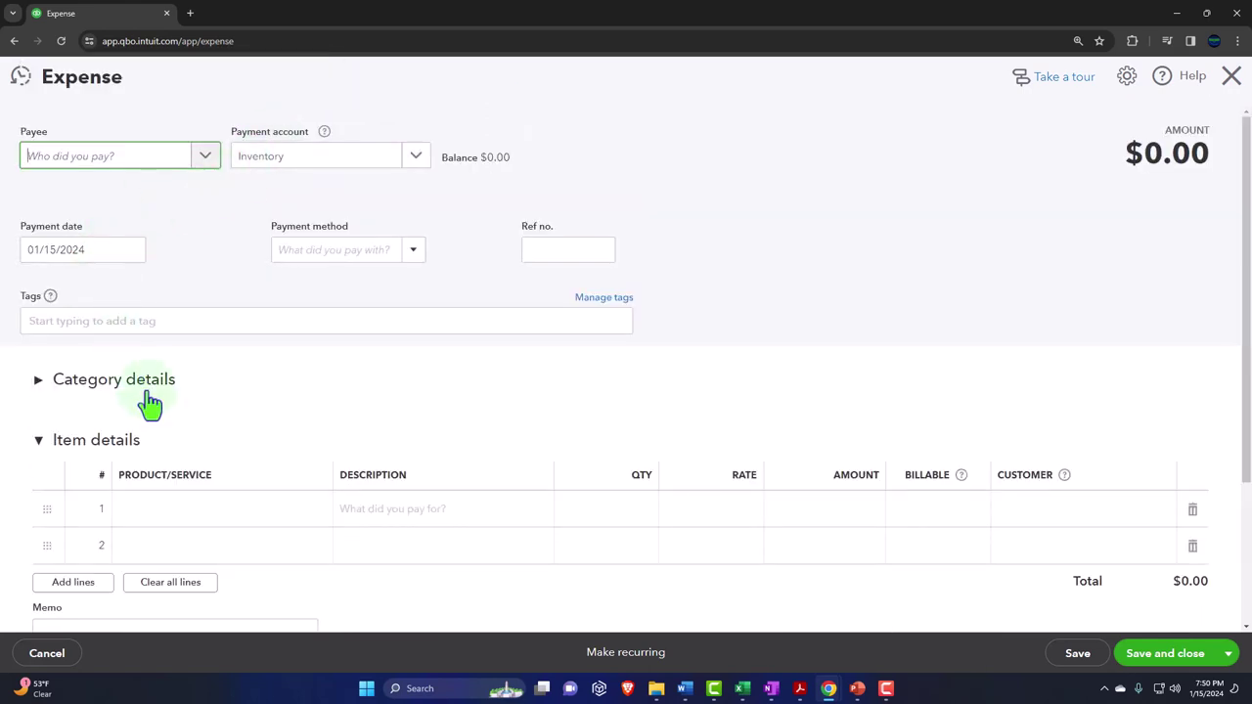
- Examine the product/service line fields under the expense's Item details, and leave the form without saving
scroll(149, 401, "down", 2)
left_click(182, 383)
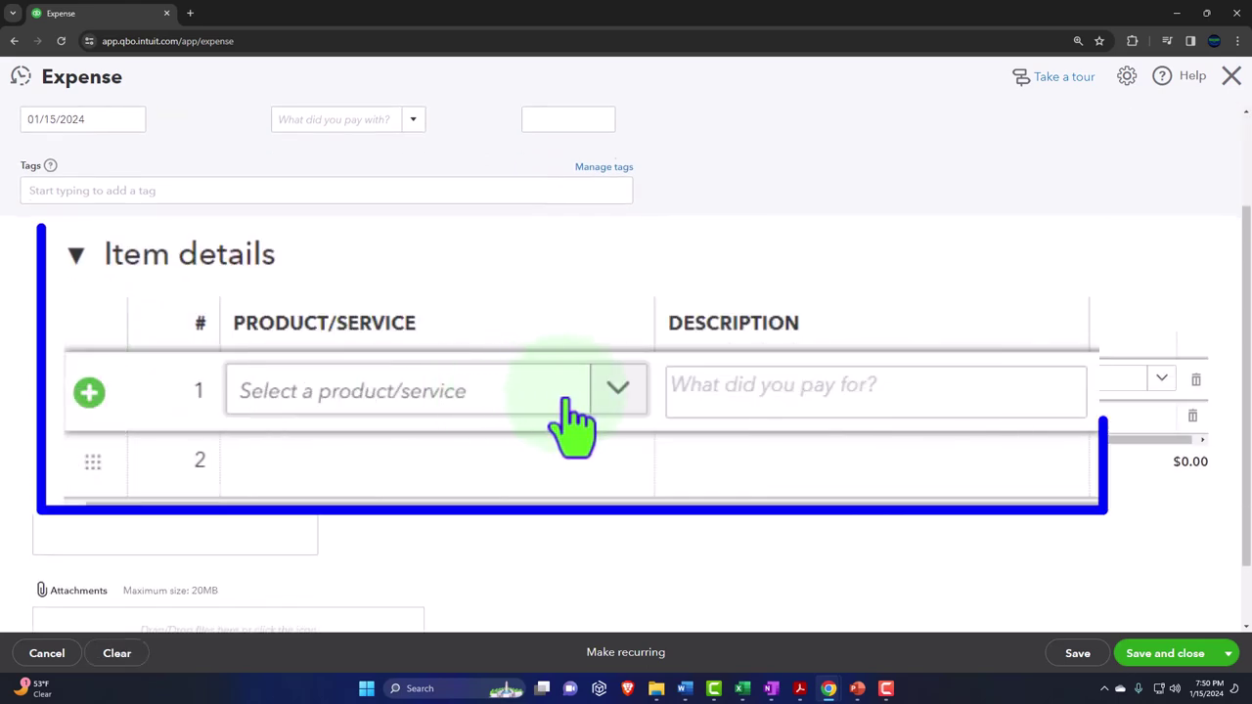
left_click(618, 388)
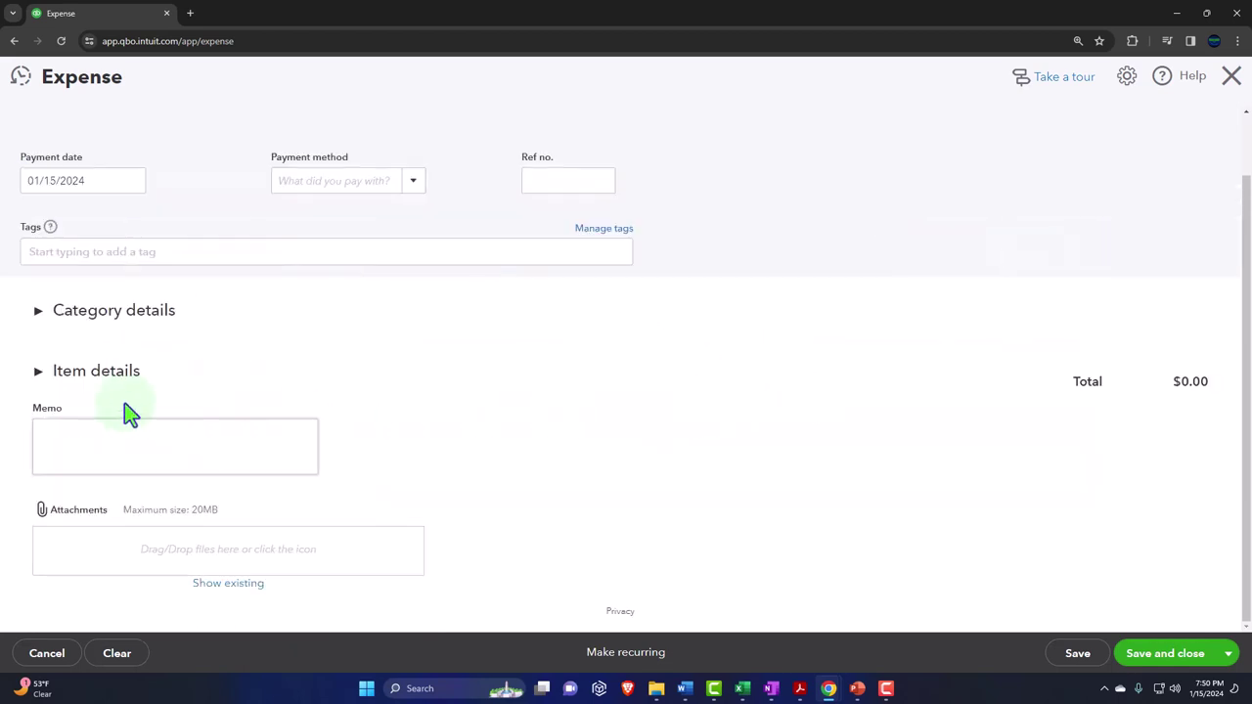
left_click(41, 375)
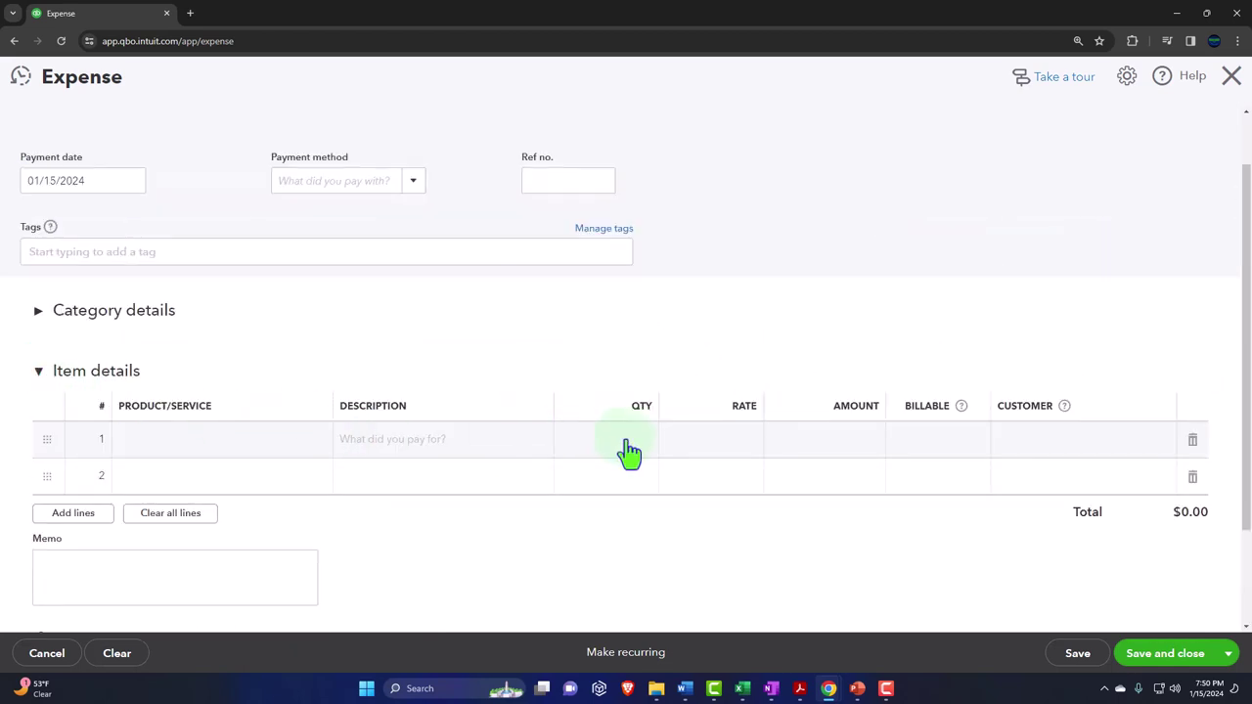
left_click(1231, 78)
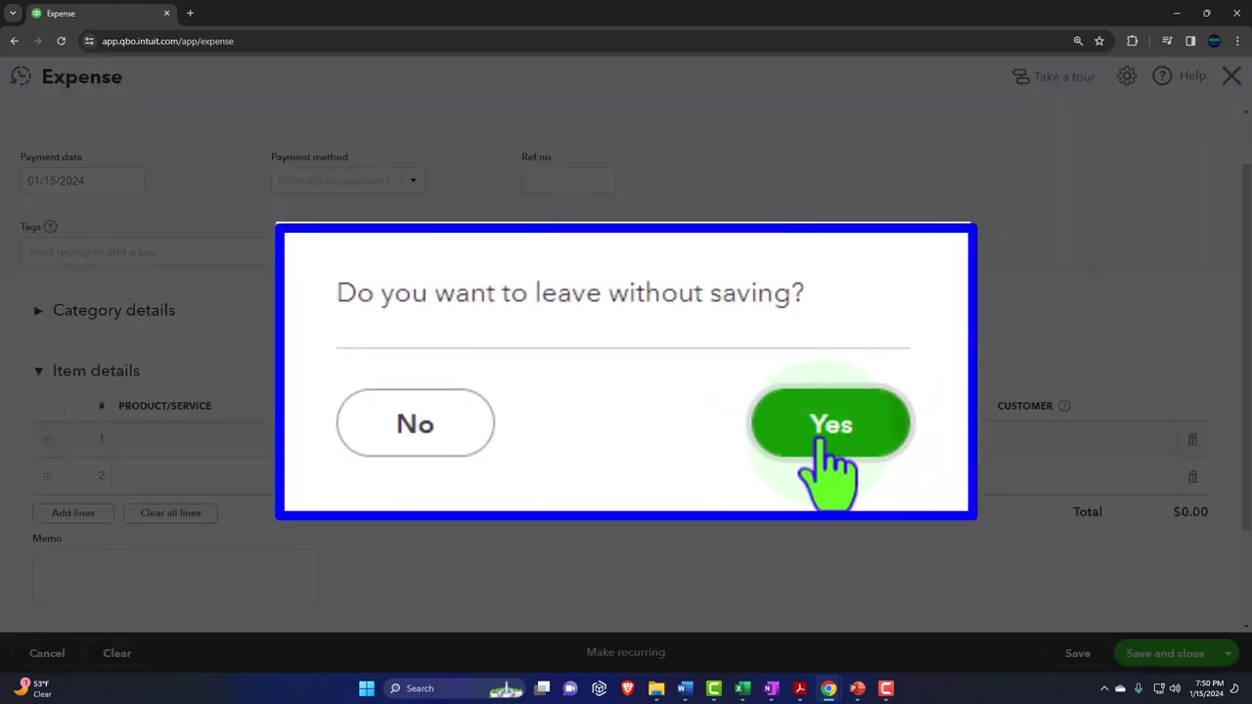
left_click(865, 445)
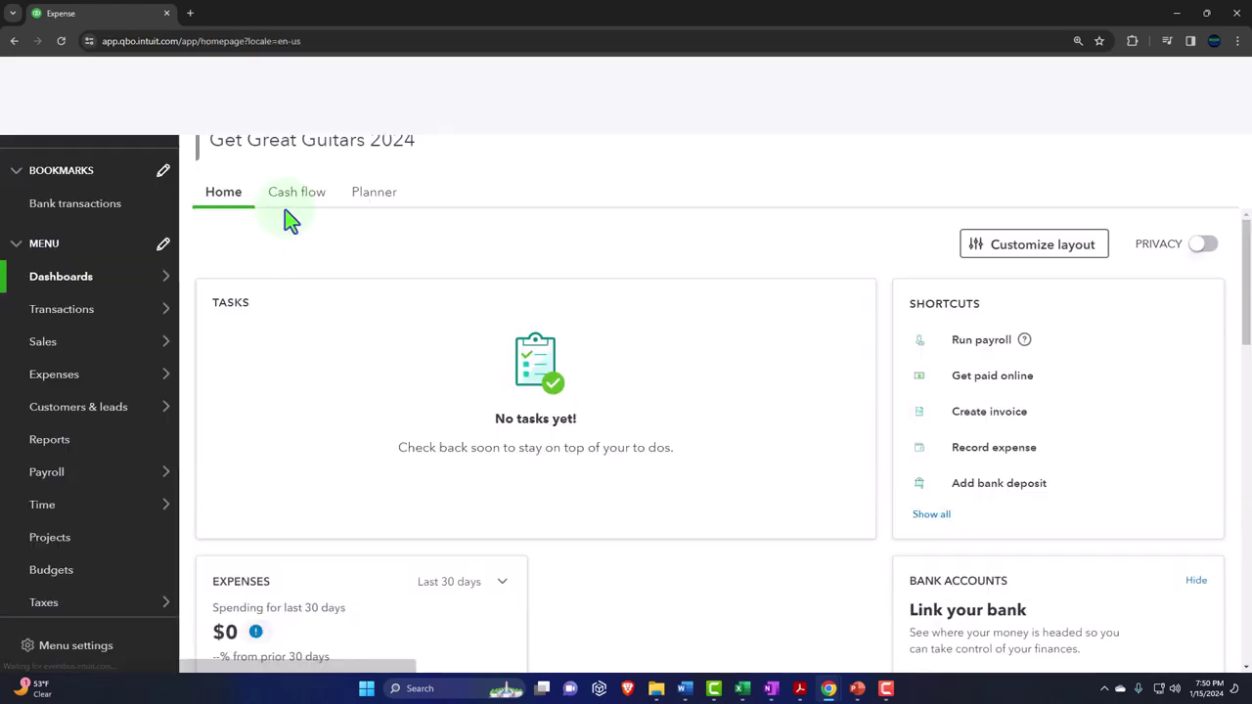
- Open a new sales receipt, examine its product/service line fields, and leave the form without saving
left_click(119, 127)
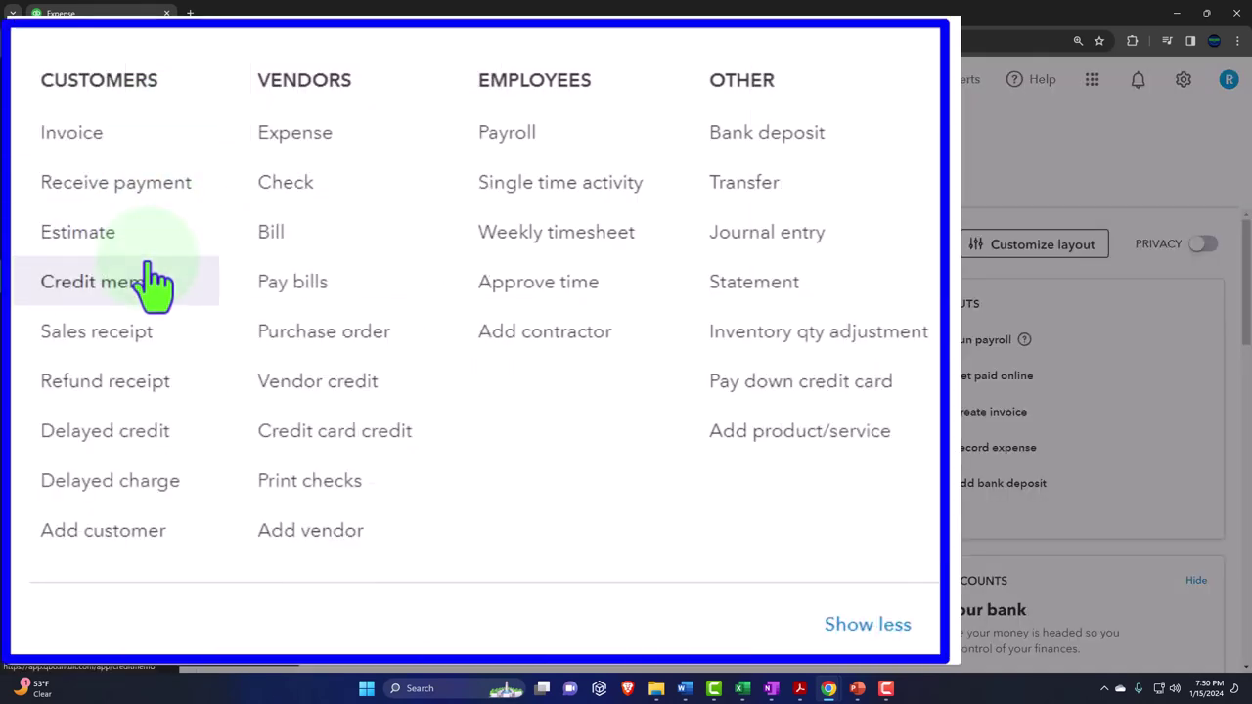
left_click(162, 345)
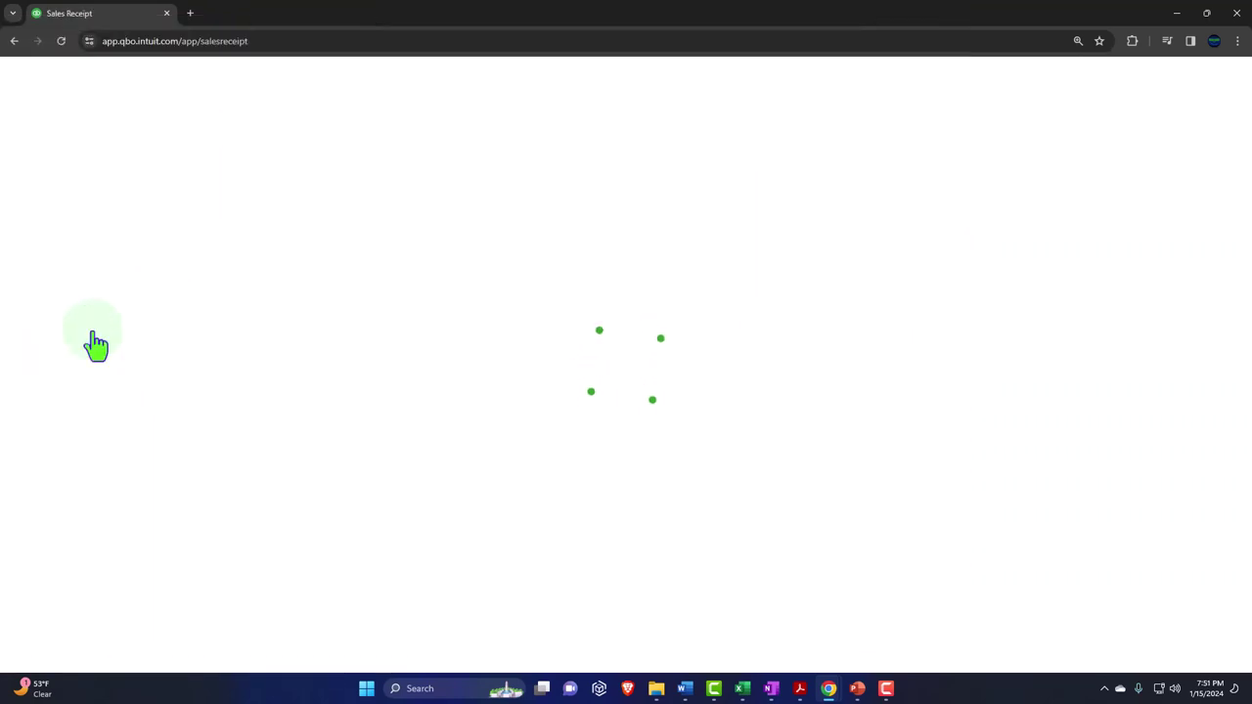
scroll(134, 332, "down", 1)
scroll(134, 338, "down", 2)
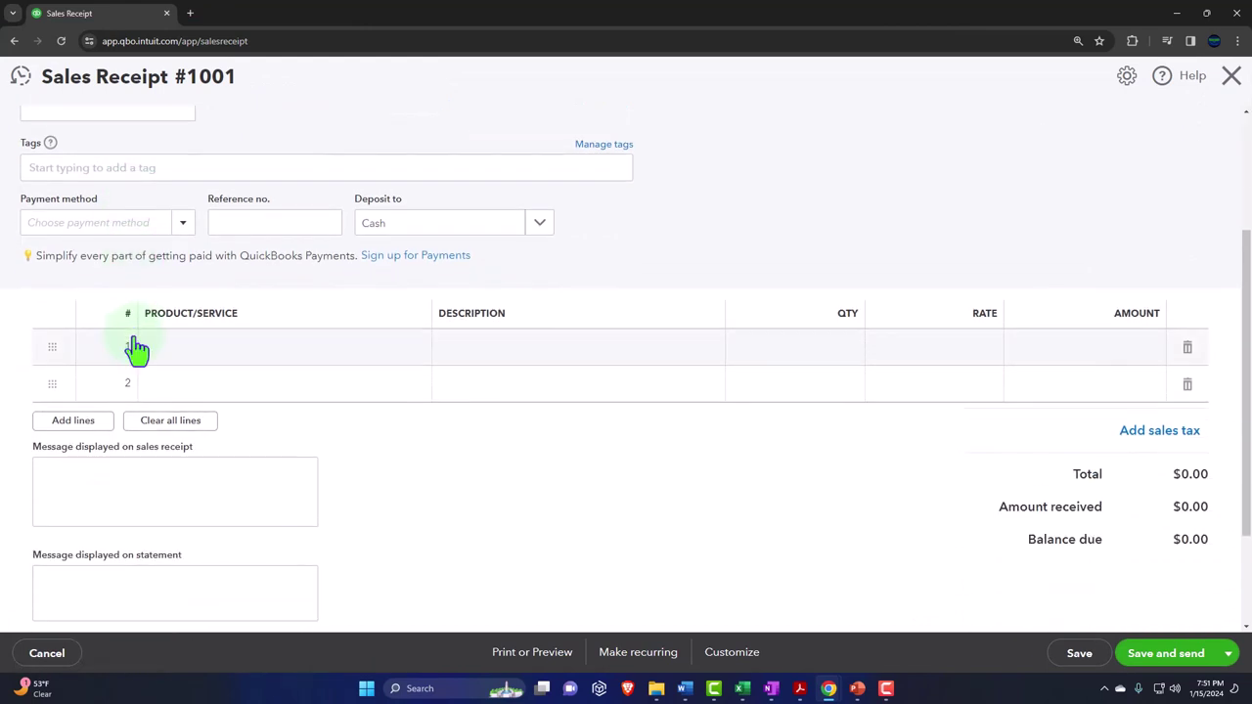
left_click(256, 356)
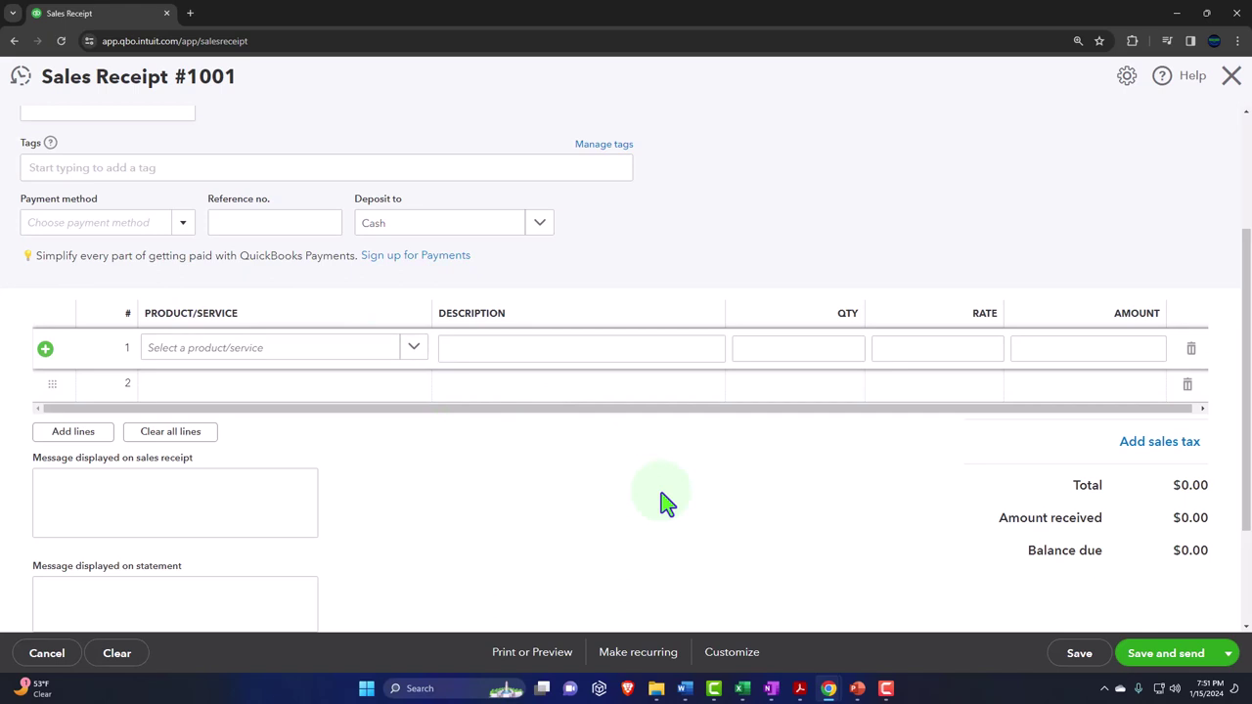
left_click(1230, 79)
left_click(787, 360)
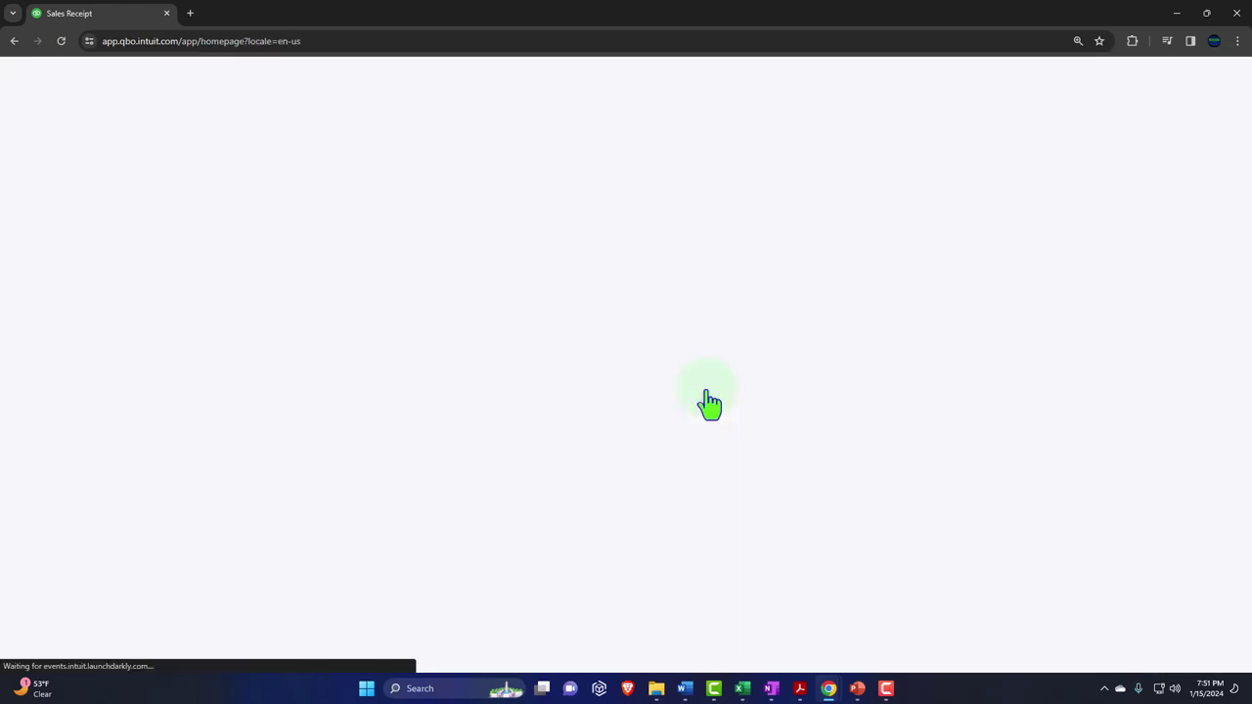
- Open the Products & services list, hide the navigation menu and review the existing items
mouse_move(68, 344)
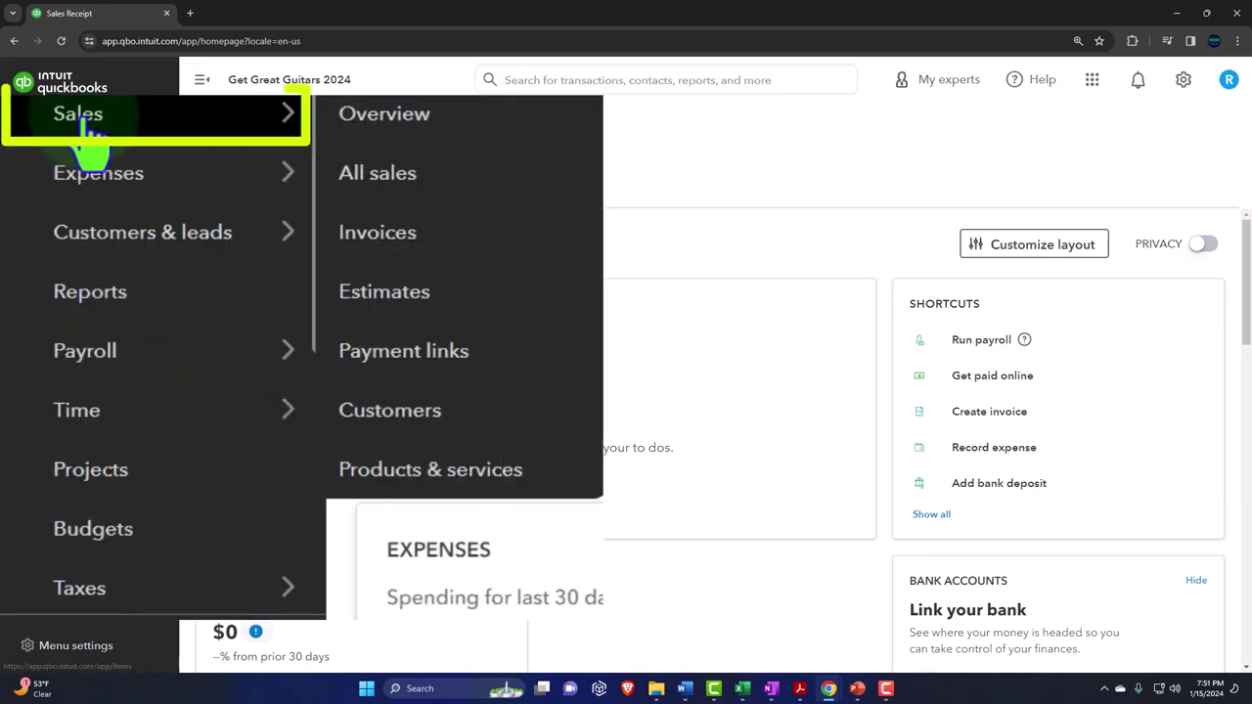
left_click(88, 127)
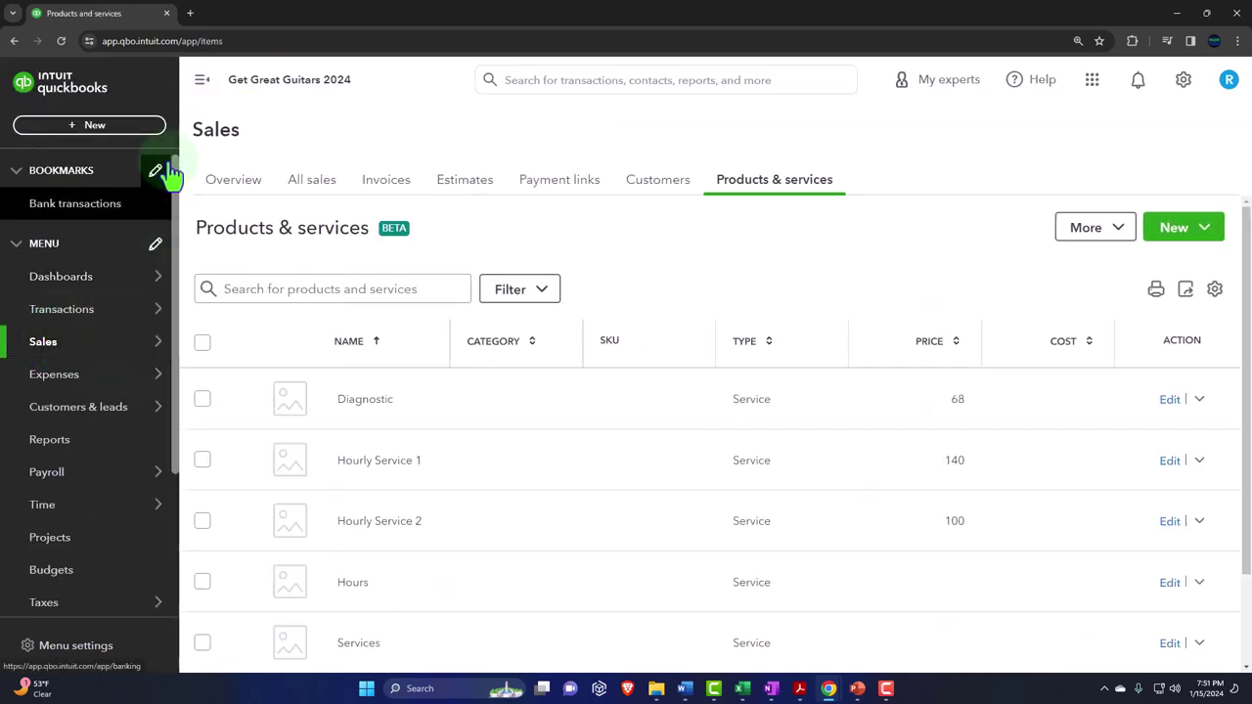
left_click(199, 82)
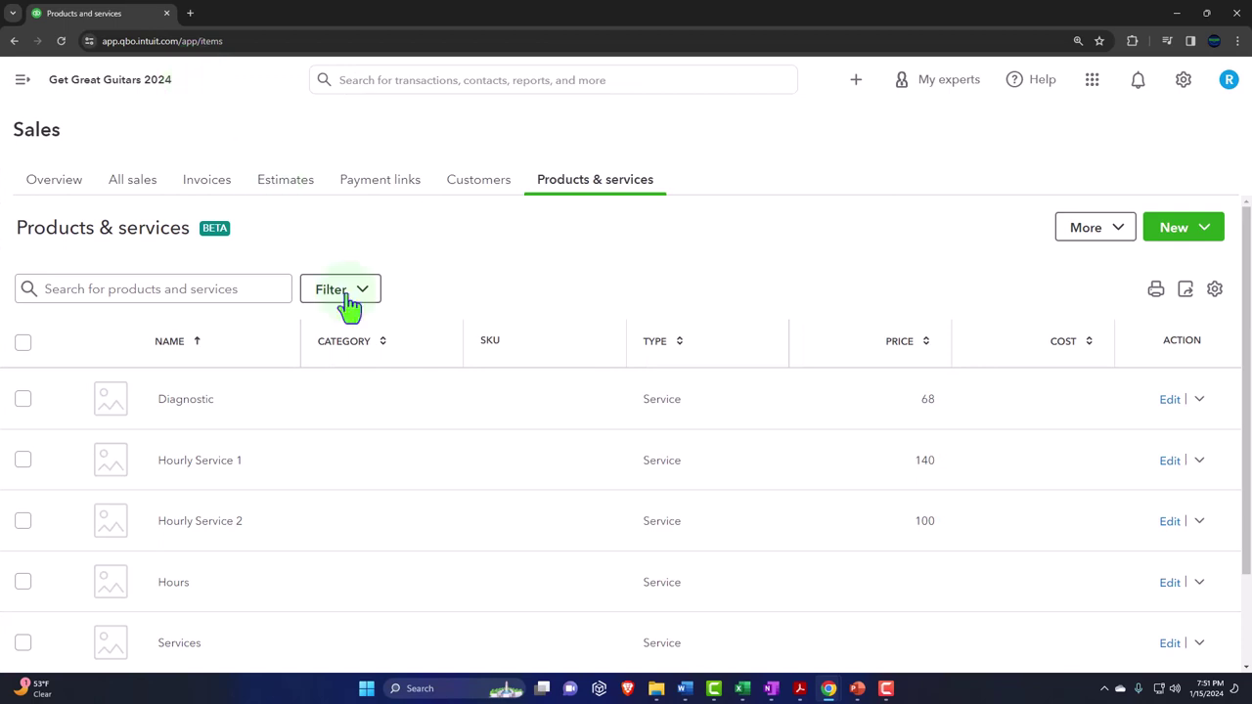
scroll(435, 464, "down", 1)
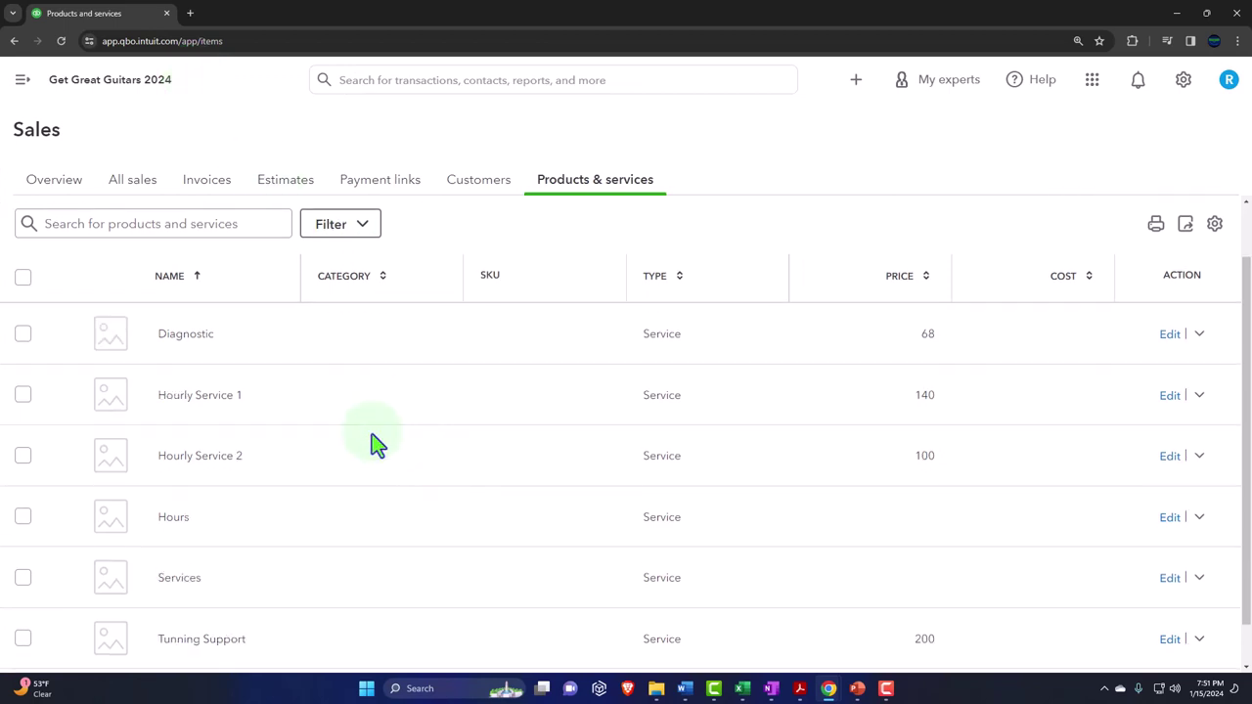
scroll(373, 445, "down", 1)
scroll(376, 445, "up", 2)
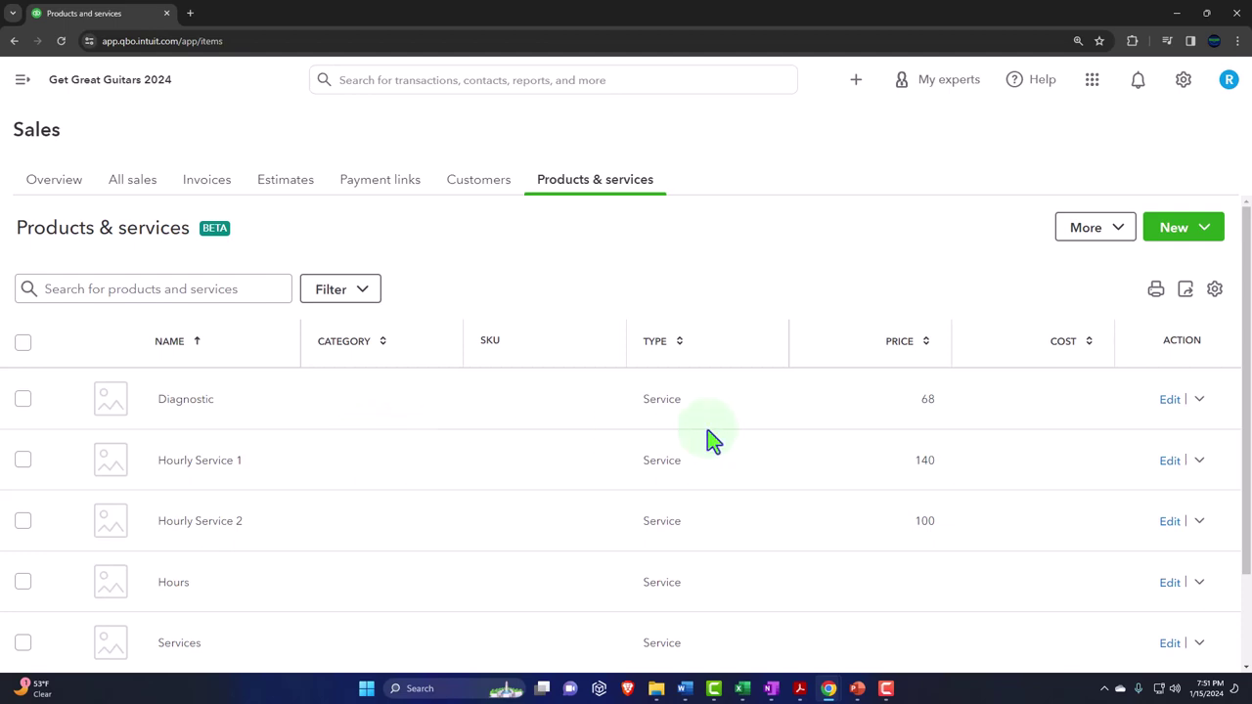
- Start a new inventory item, enter N as its name and keep the item type as Inventory item
left_click(1113, 122)
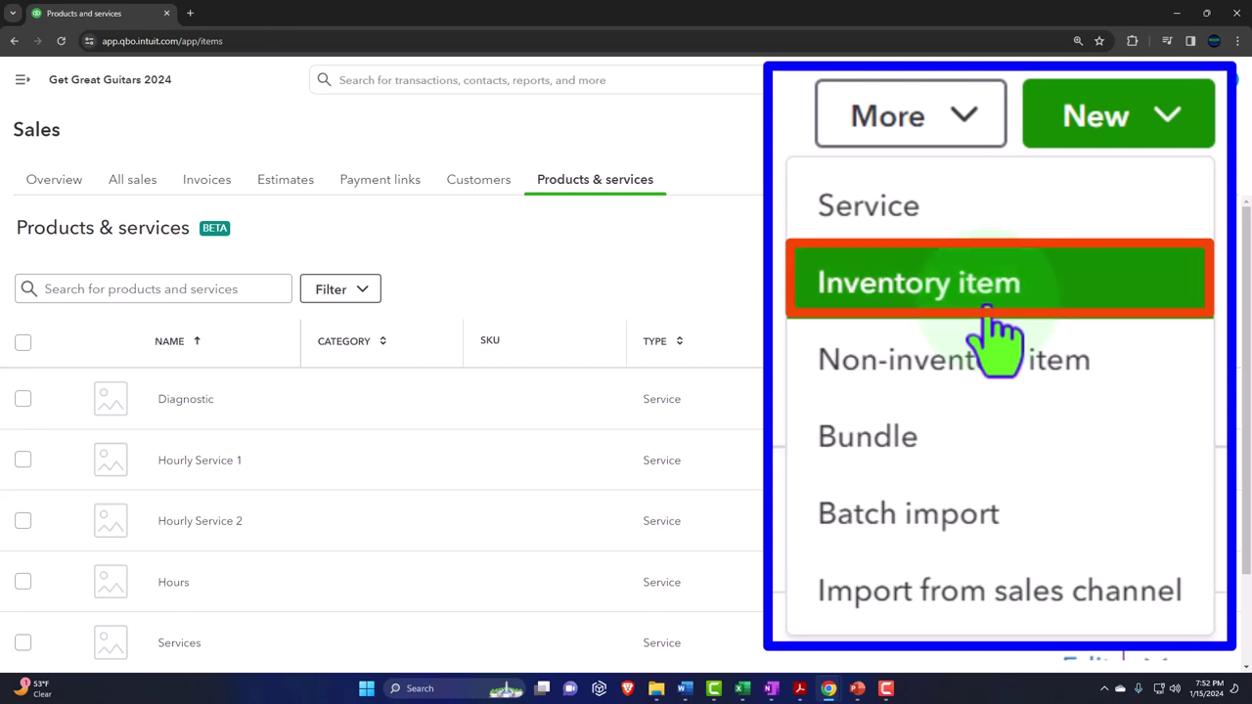
left_click(1124, 305)
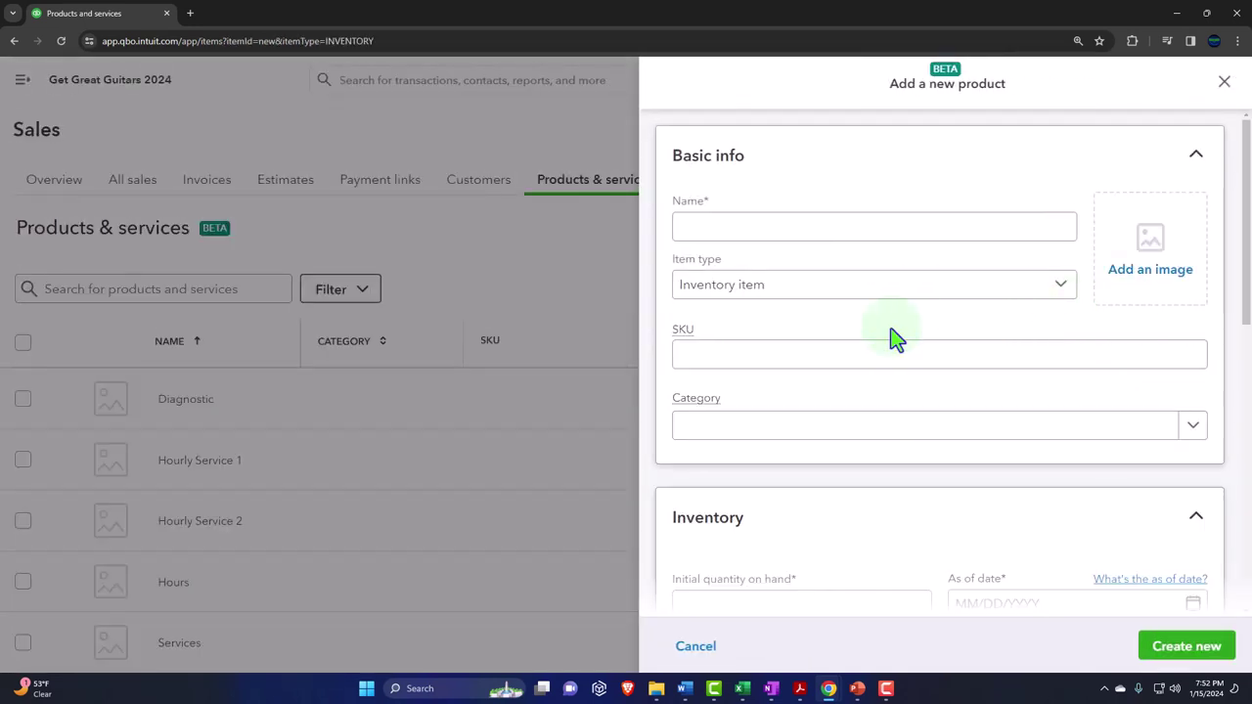
left_click(718, 227)
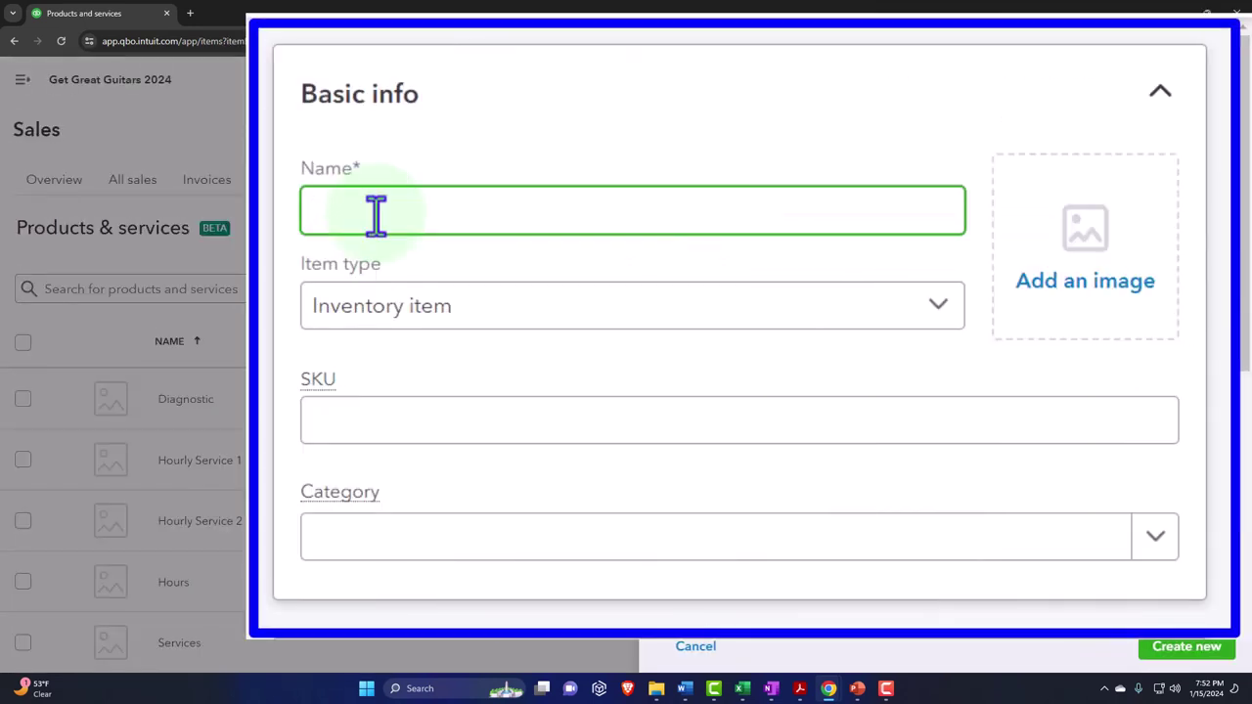
key("Tab")
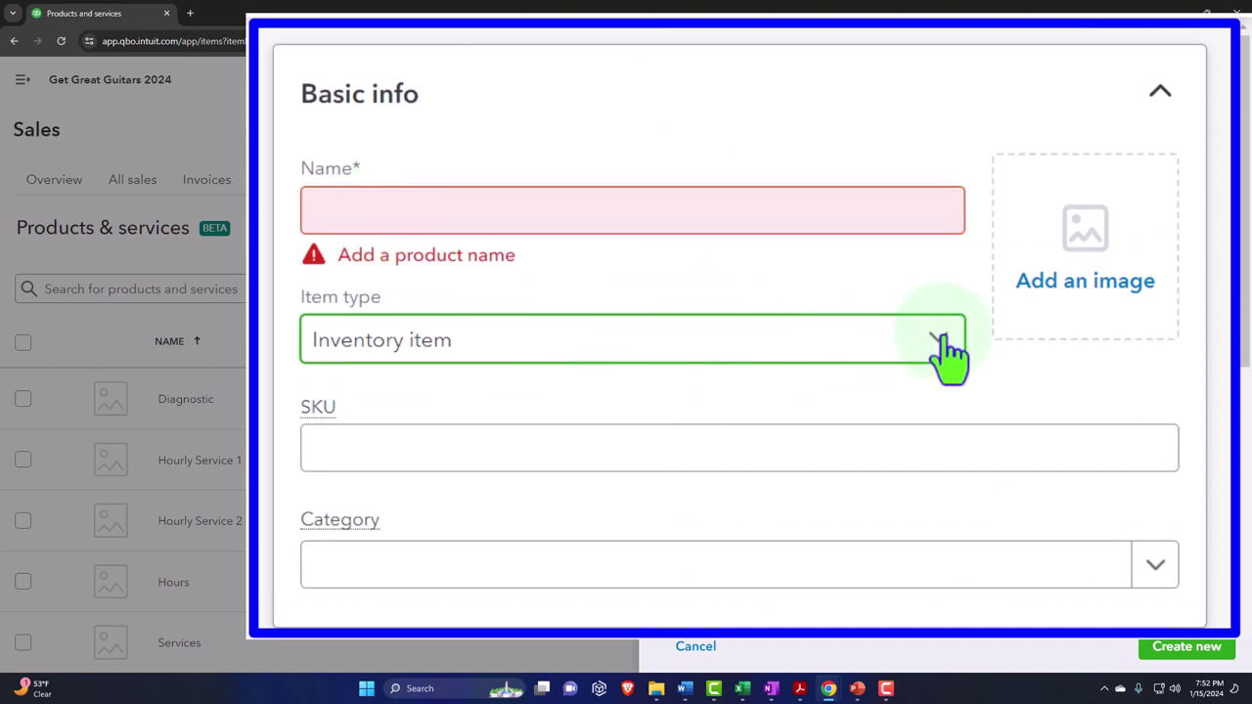
left_click(491, 210)
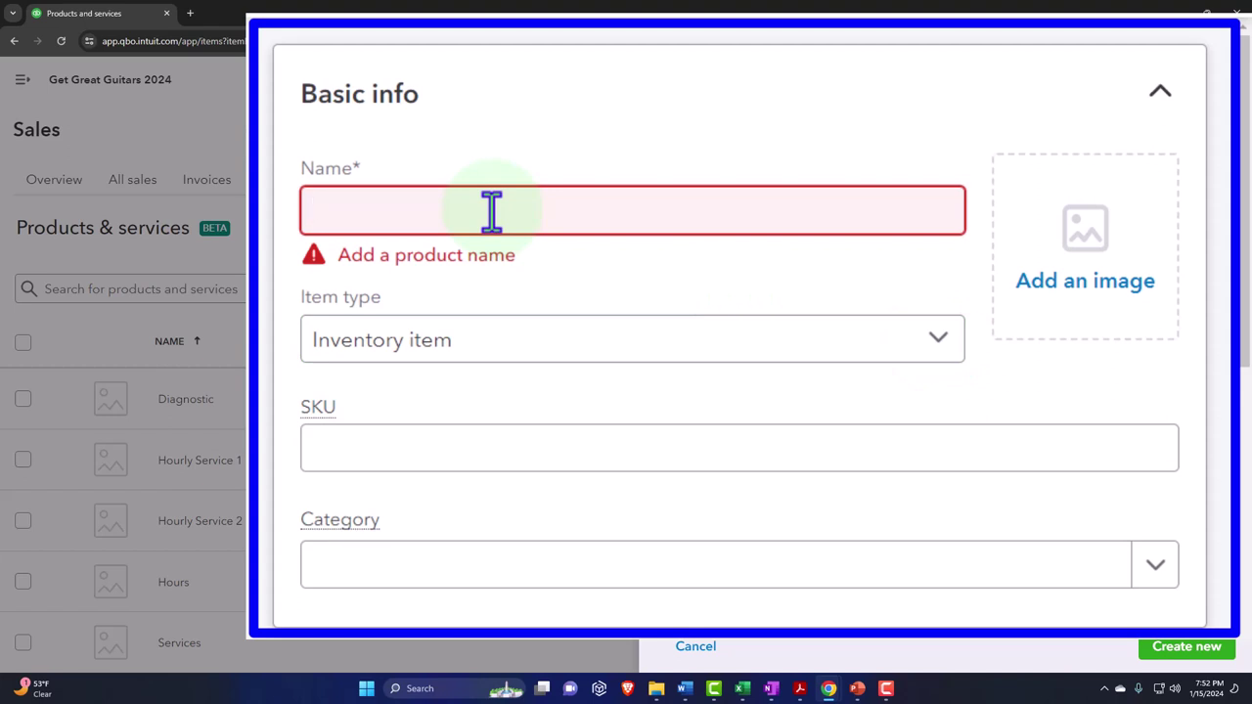
type("N")
left_click(941, 306)
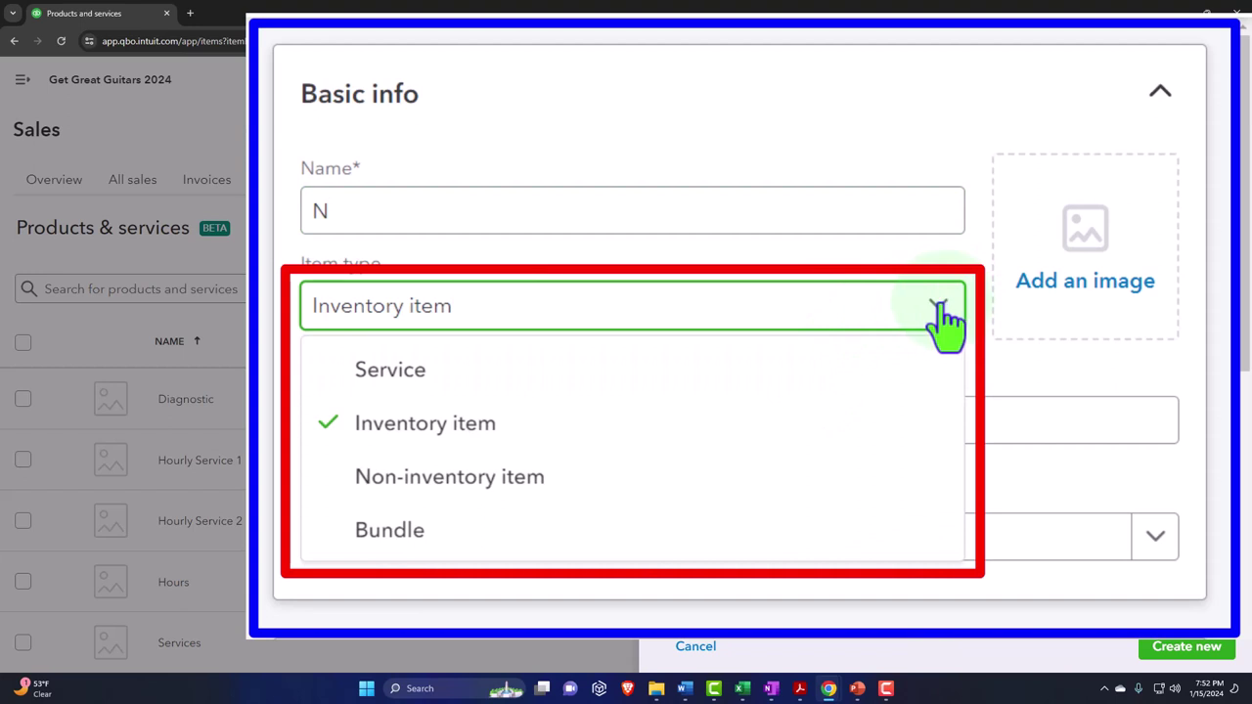
left_click(552, 440)
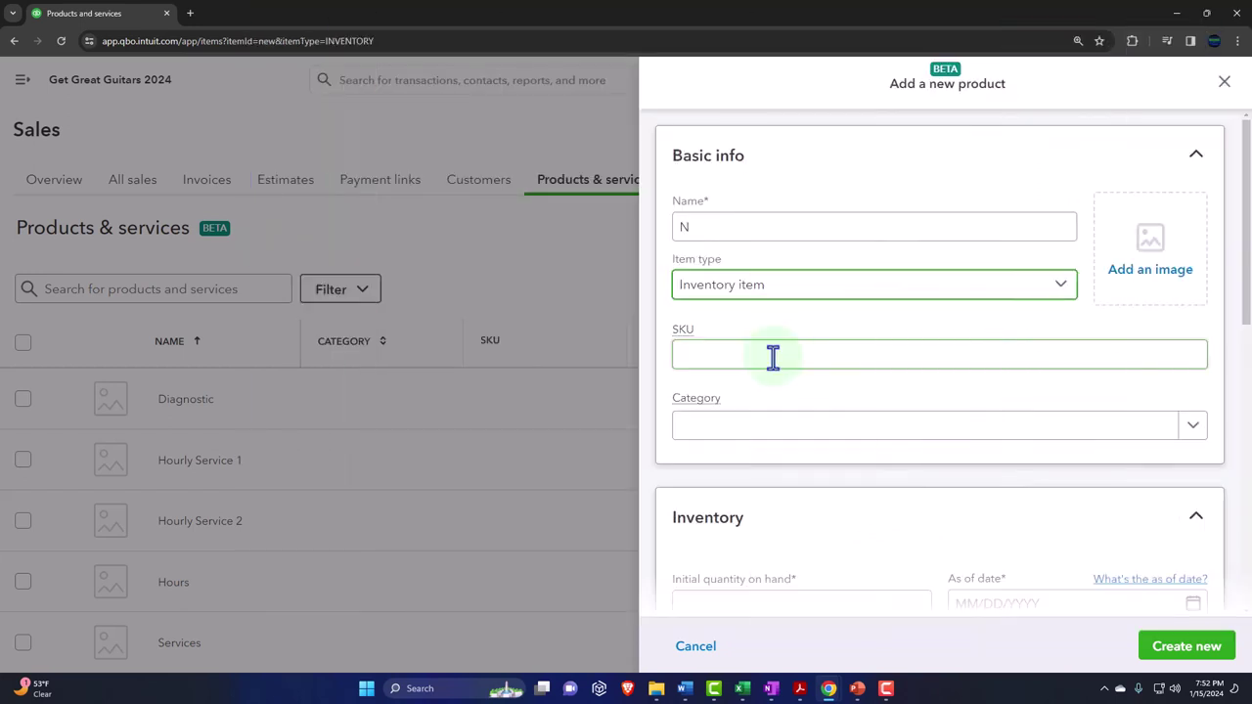
- Review the new item's SKU and Category fields and check which category choices are offered
scroll(773, 358, "down", 1)
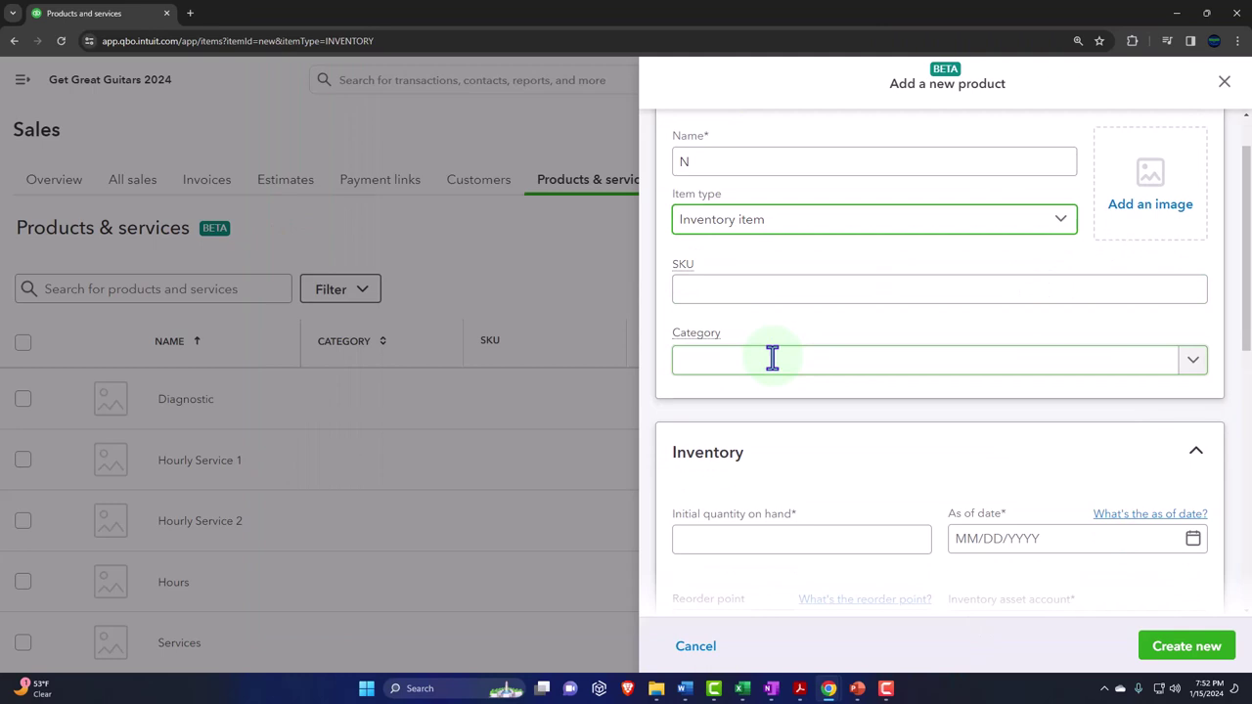
scroll(832, 364, "down", 1)
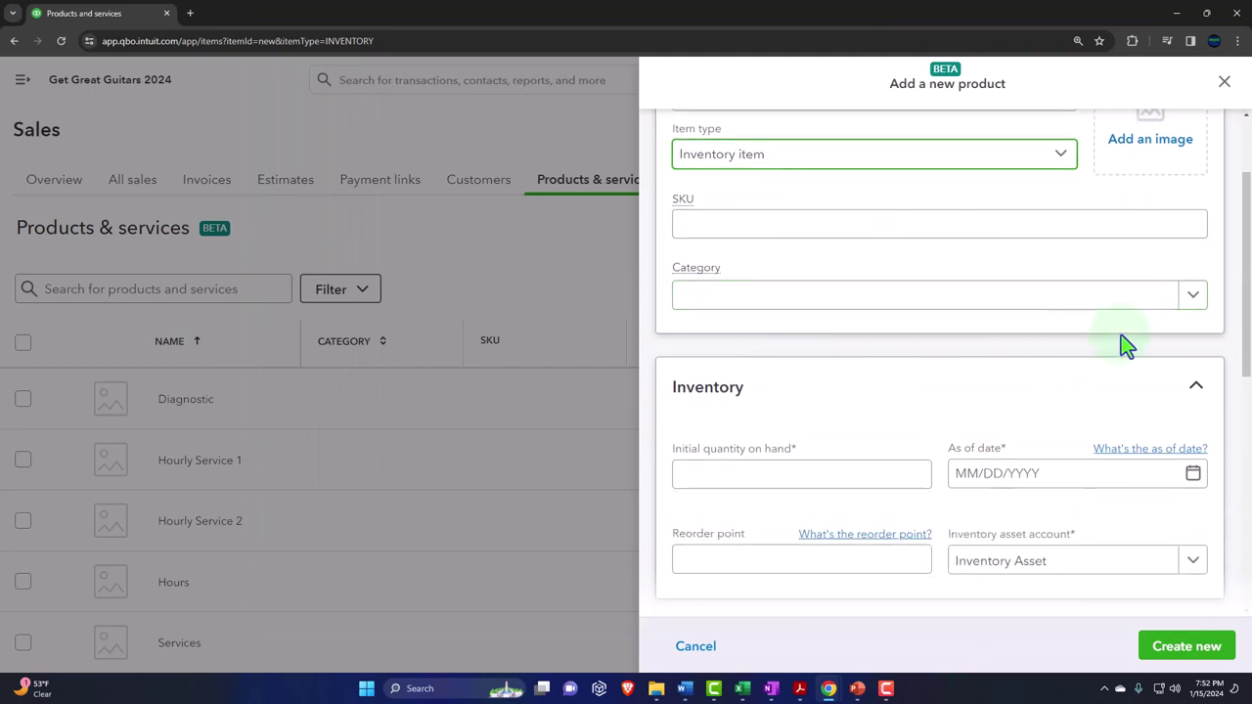
left_click(1188, 303)
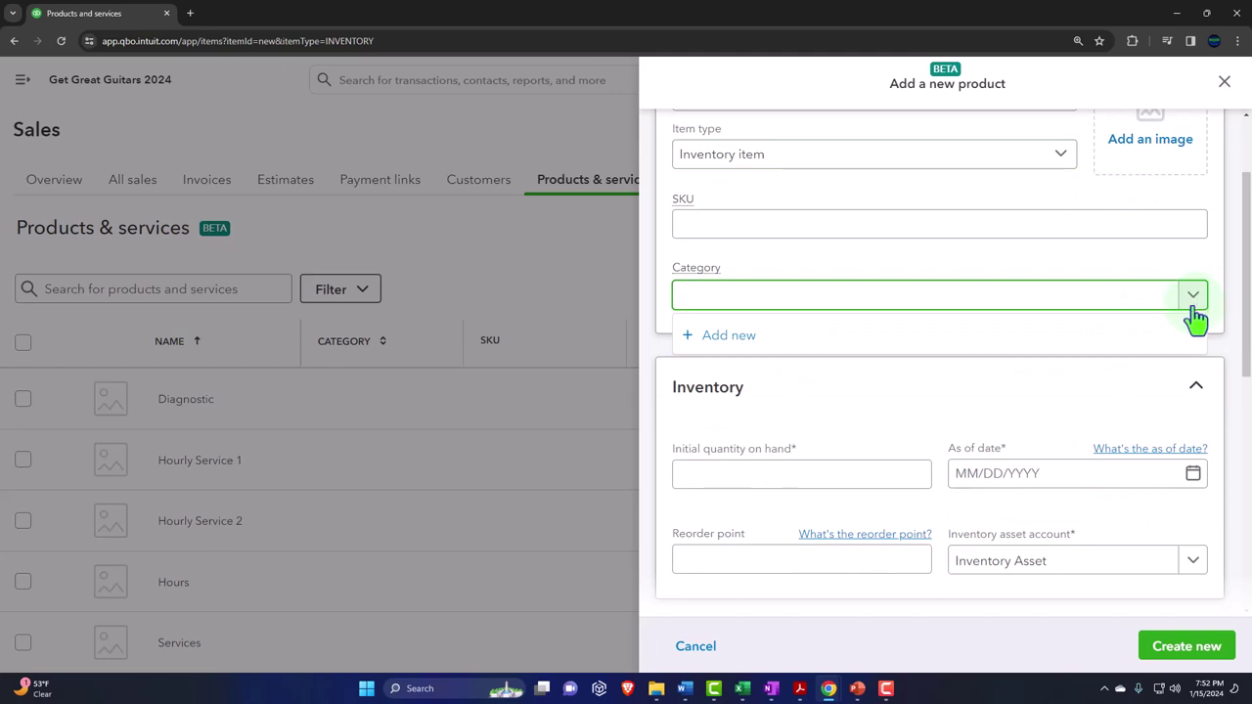
left_click(1193, 315)
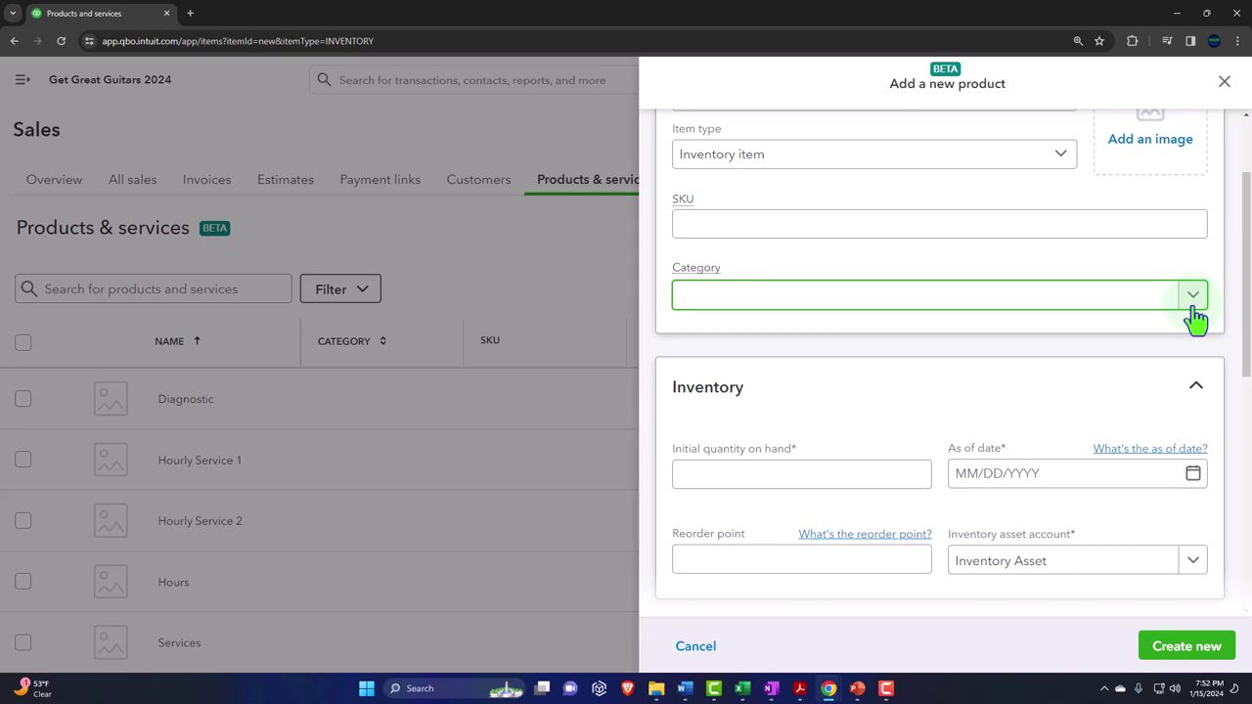
- Examine the Inventory fields for initial quantity on hand, as-of date, reorder point and inventory asset account
scroll(1092, 374, "down", 1)
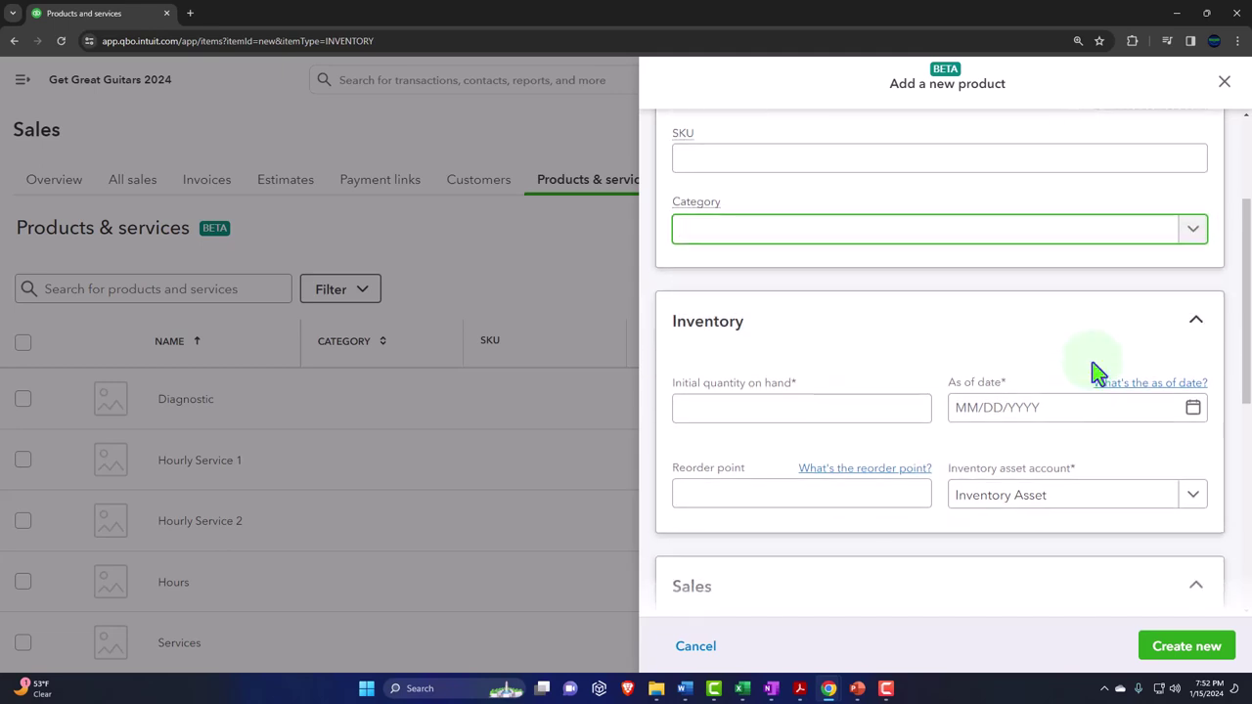
scroll(1095, 375, "down", 1)
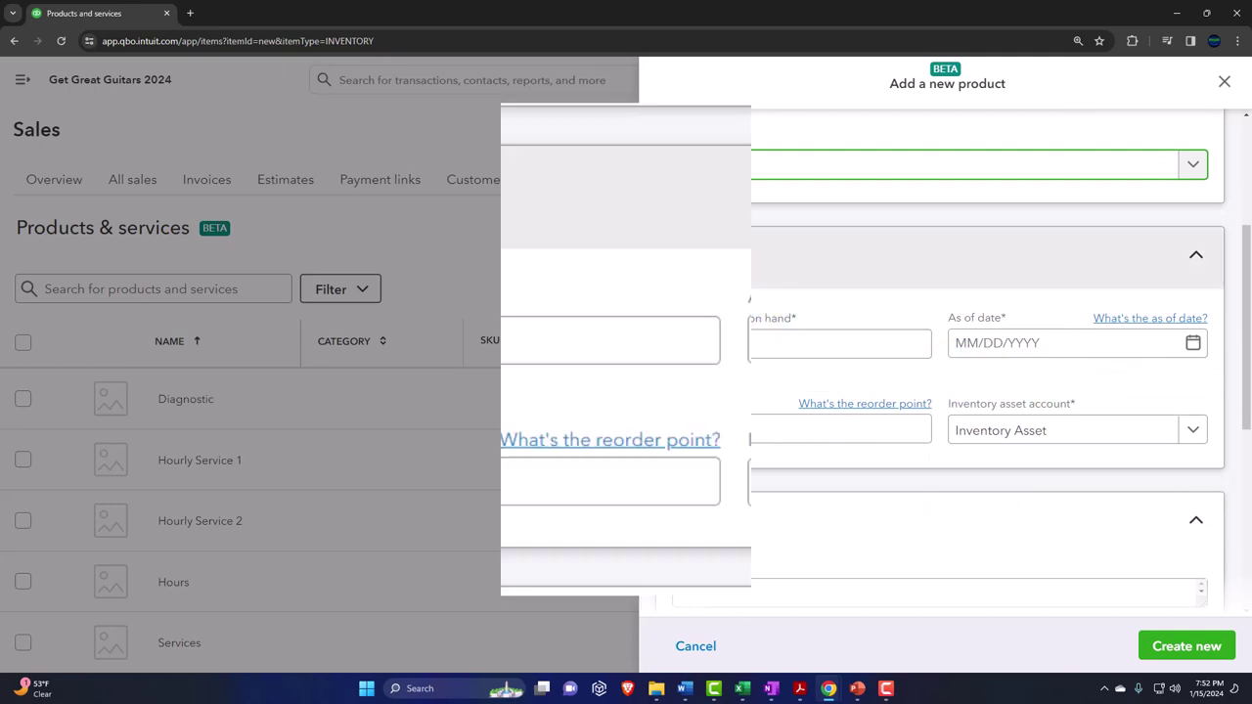
left_click(324, 339)
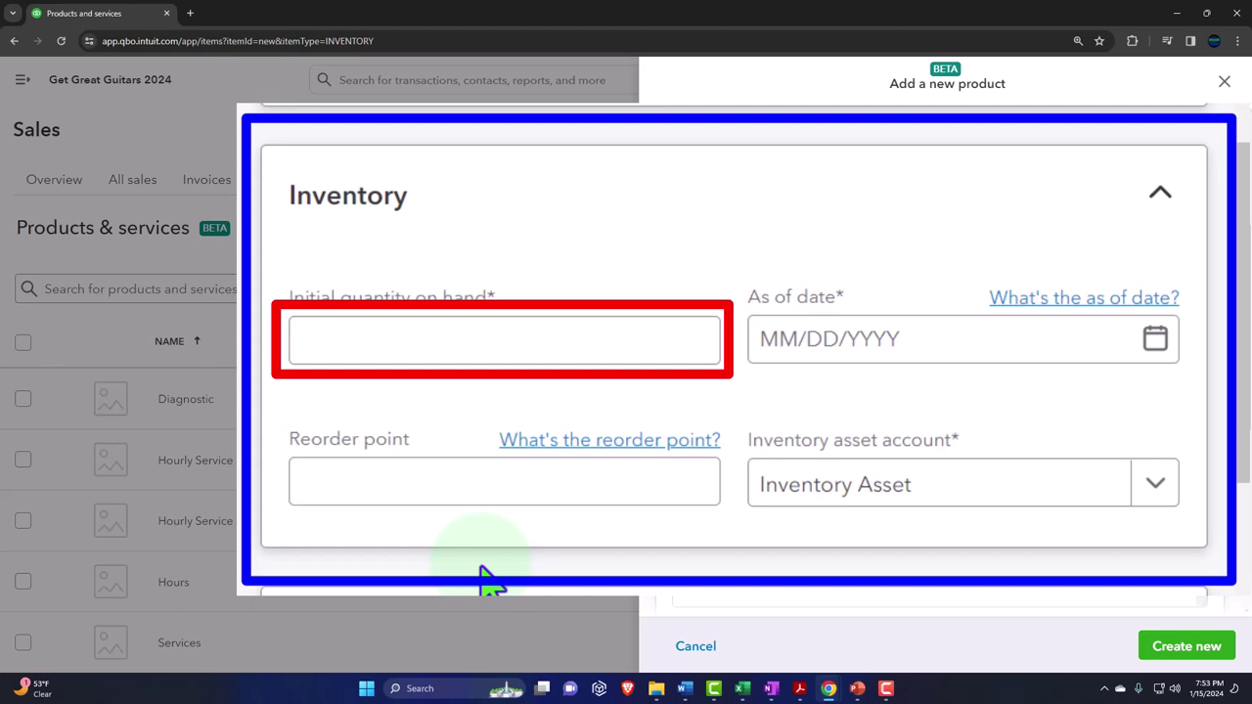
left_click(381, 340)
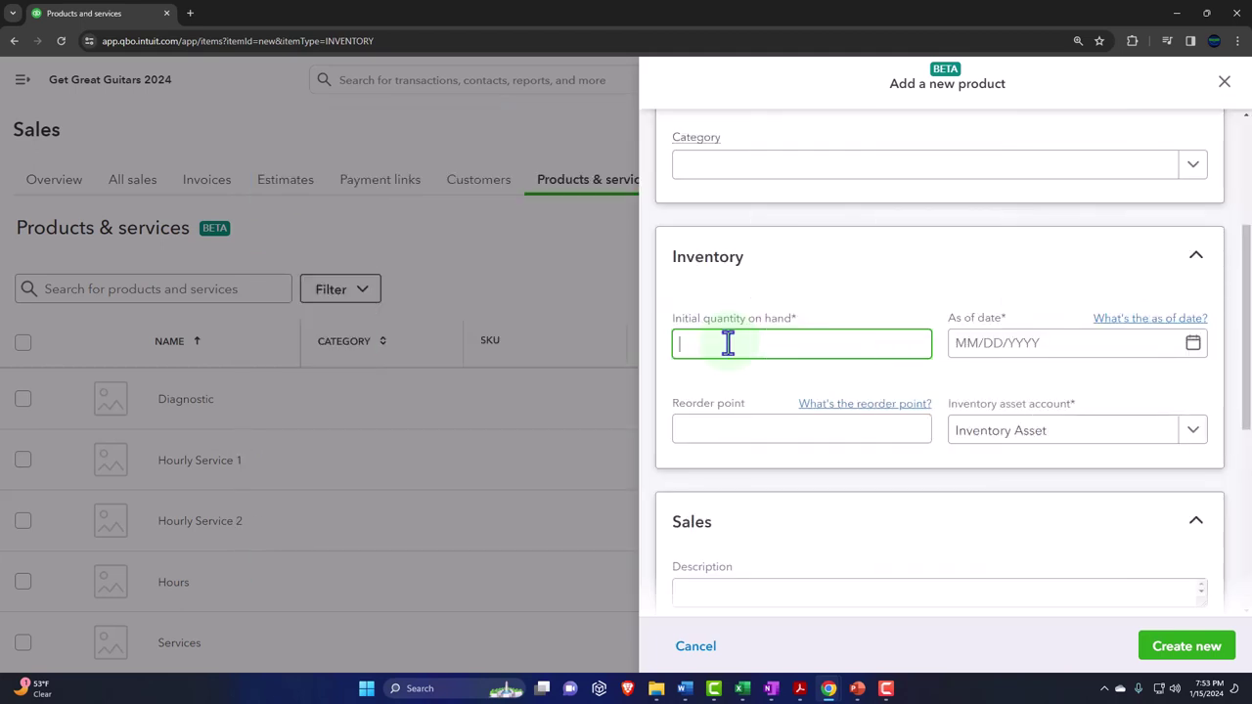
scroll(727, 341, "down", 1)
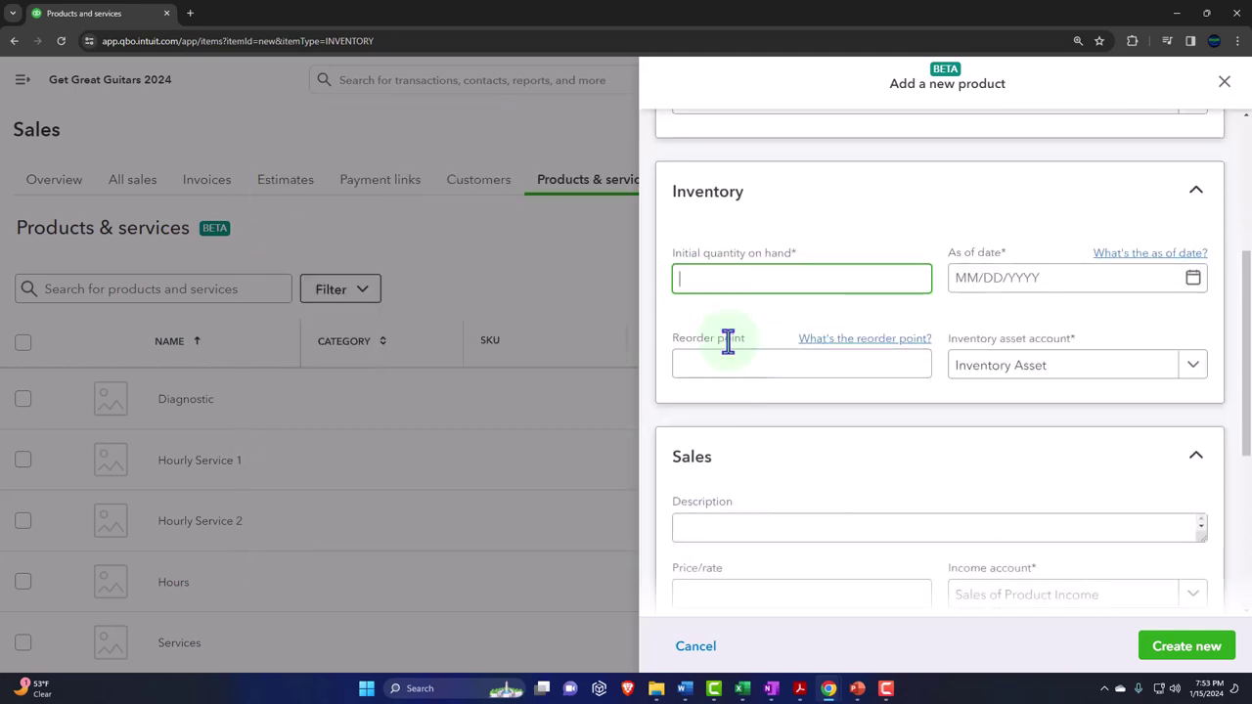
scroll(727, 342, "down", 1)
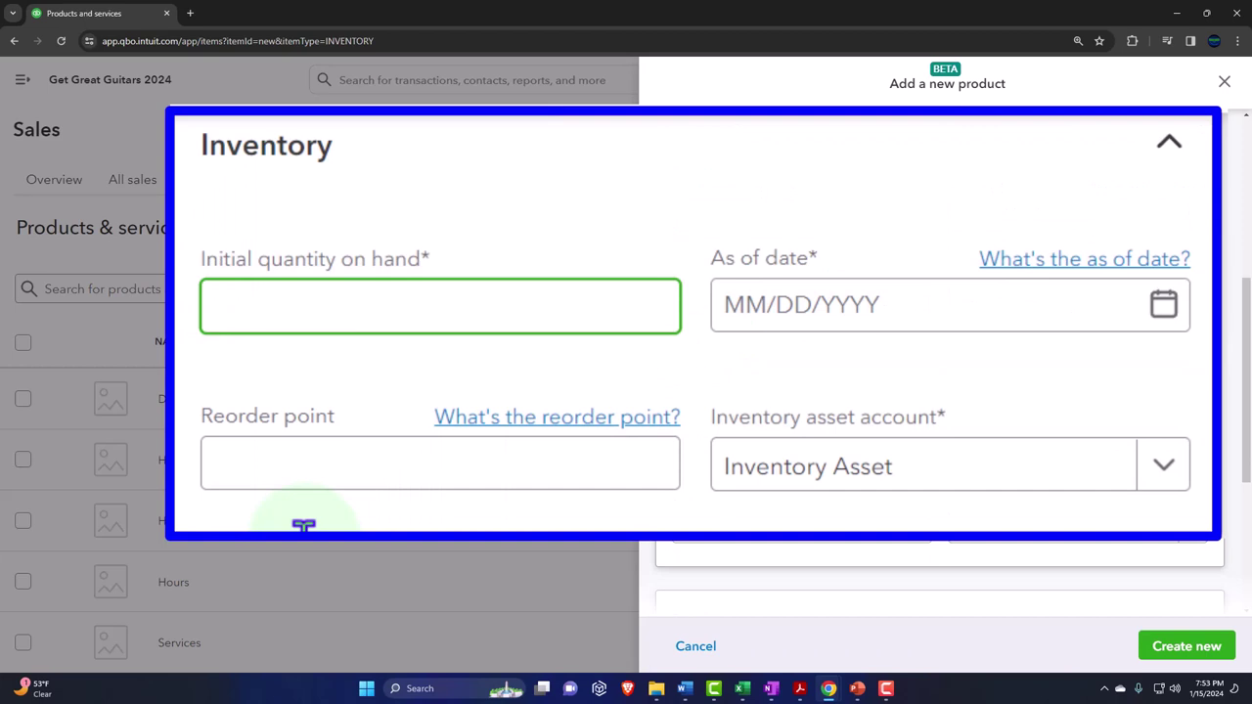
left_click(301, 480)
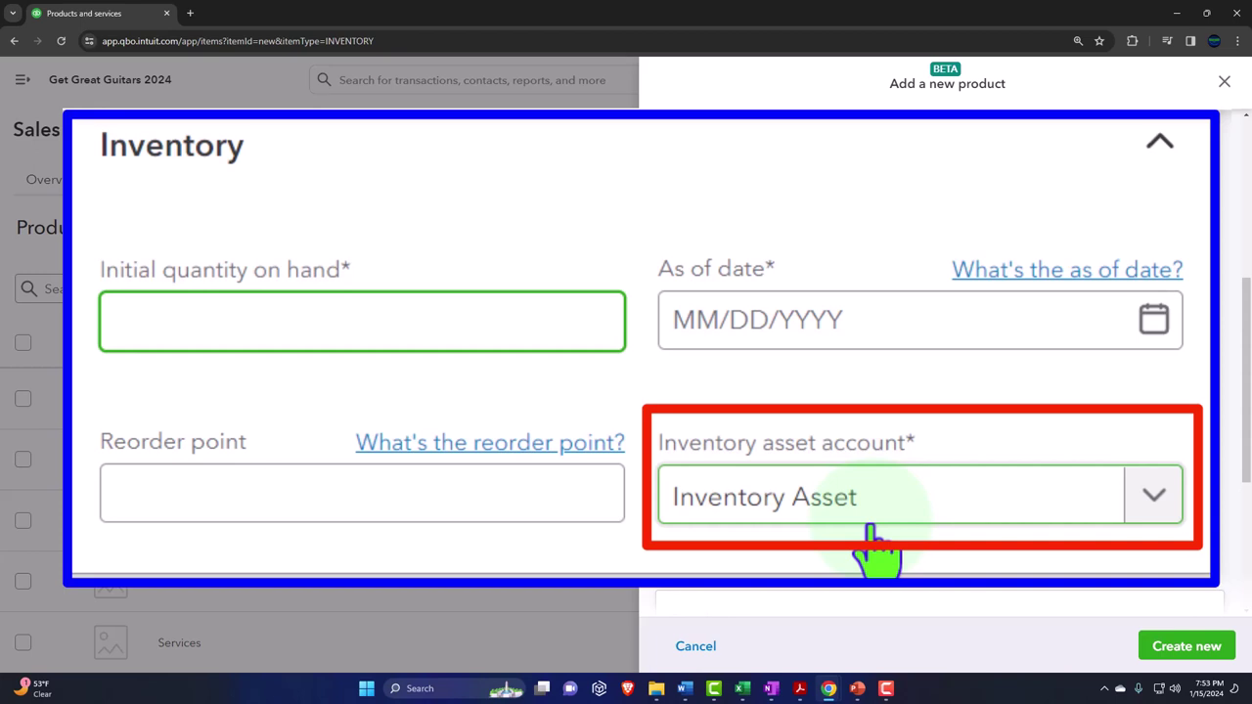
- Examine the item's sales description and price/rate fields, and check the available income accounts without changing the selection
scroll(1047, 326, "down", 1)
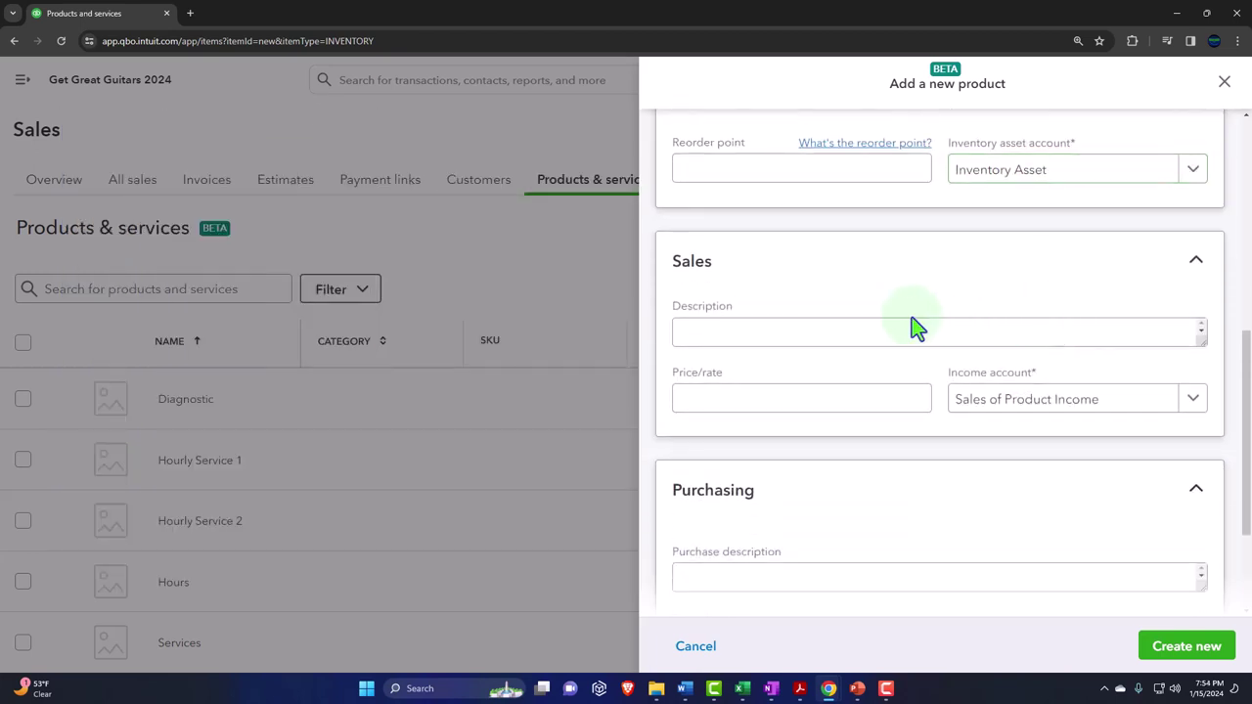
left_click(726, 333)
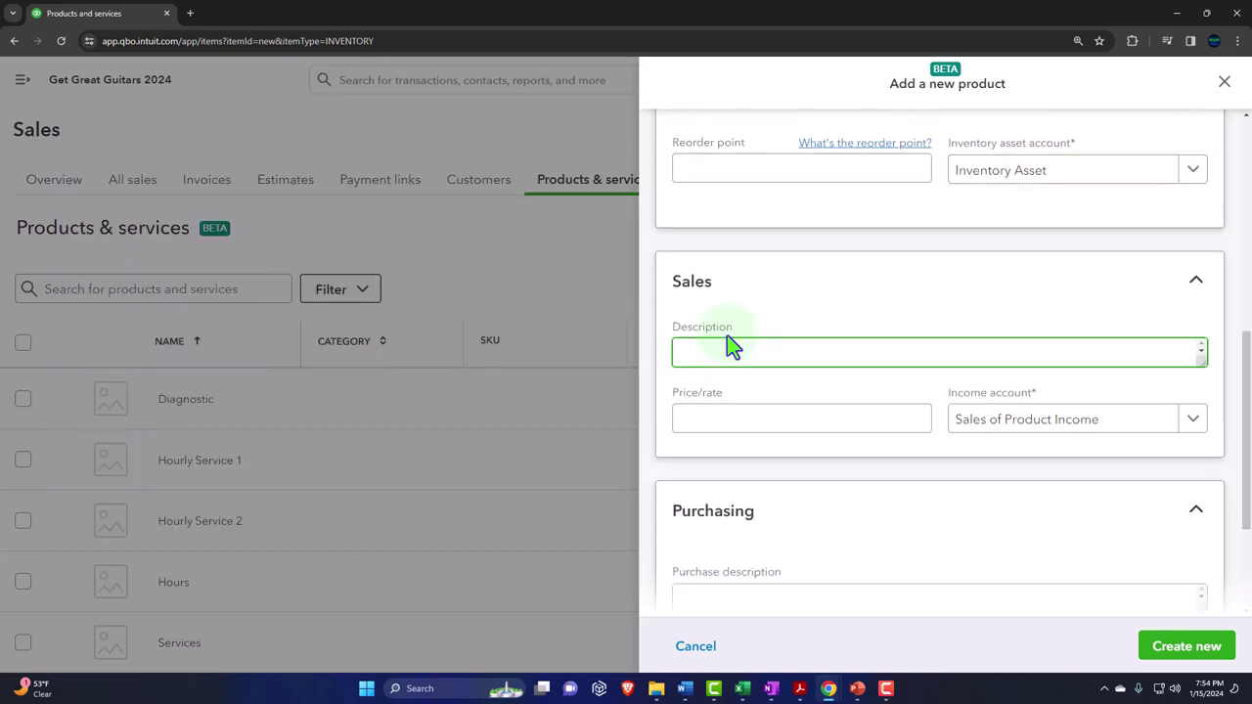
scroll(733, 346, "down", 2)
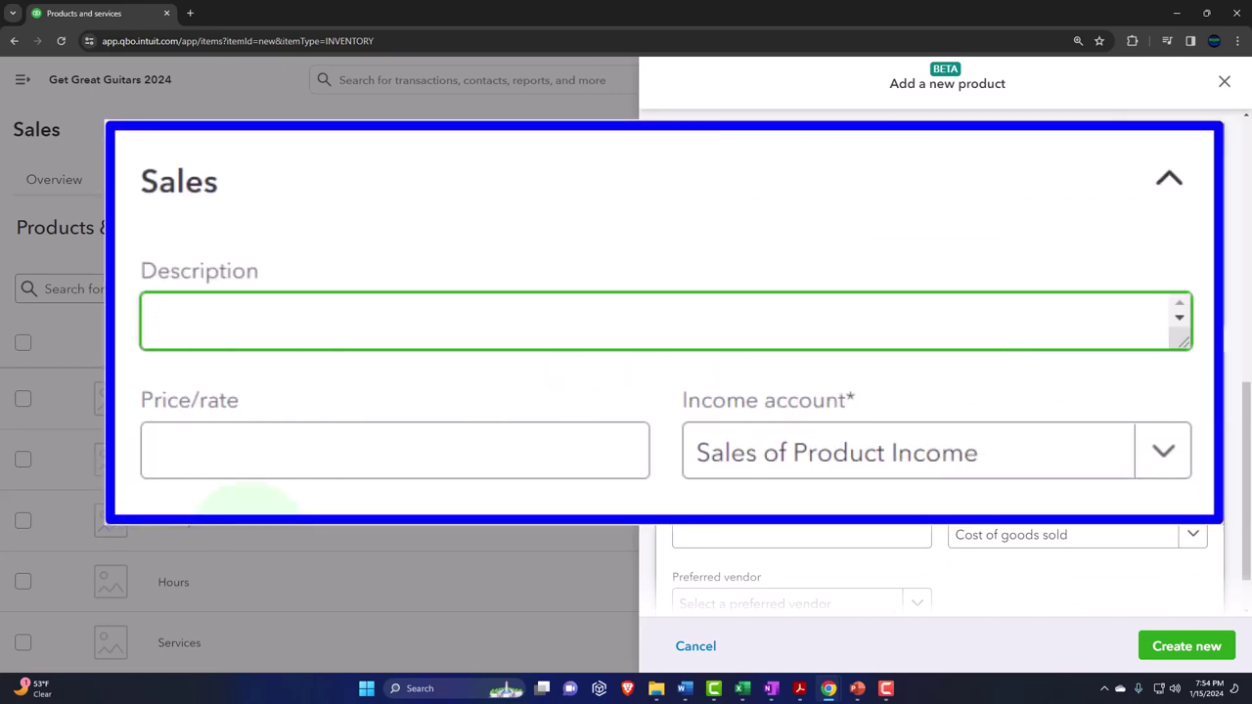
left_click(235, 453)
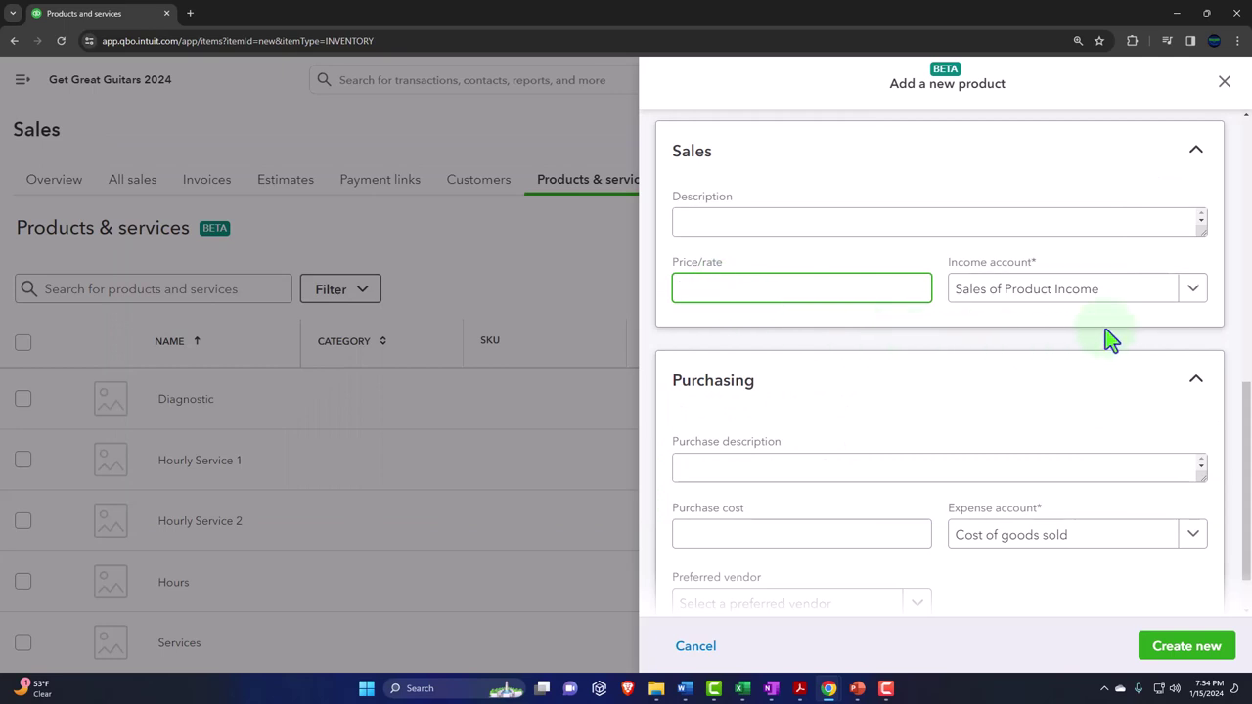
left_click(1193, 291)
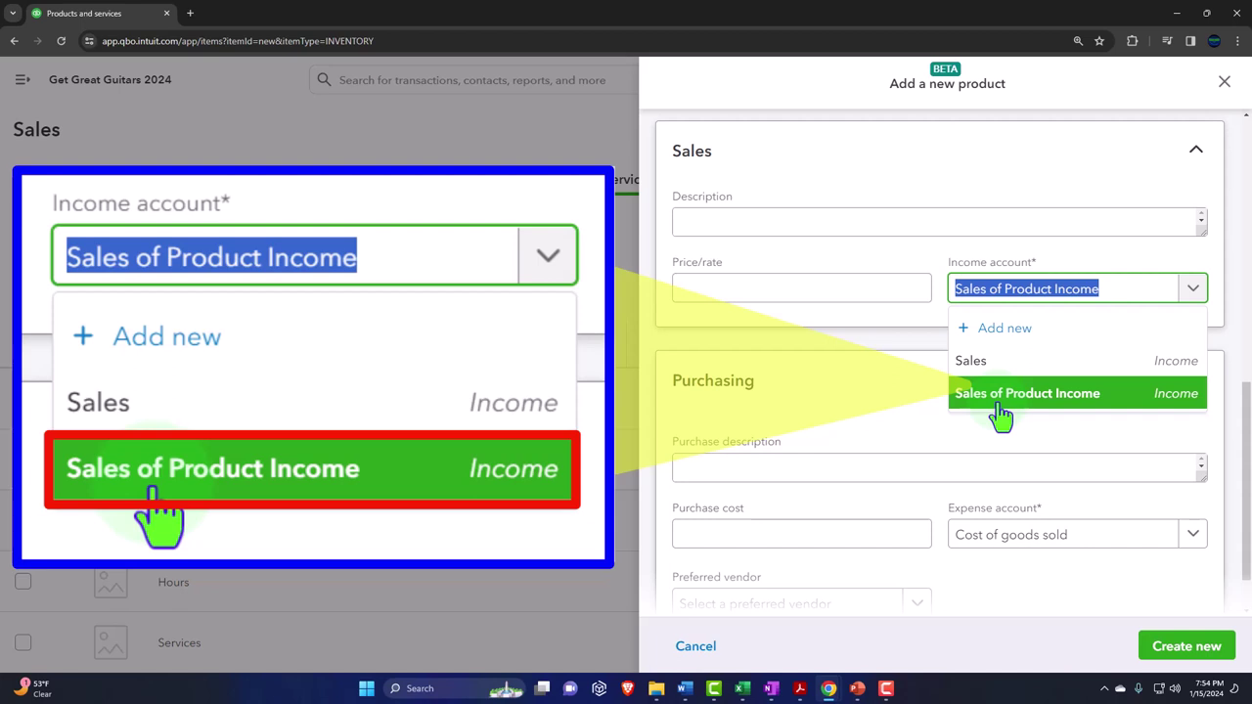
left_click(860, 357)
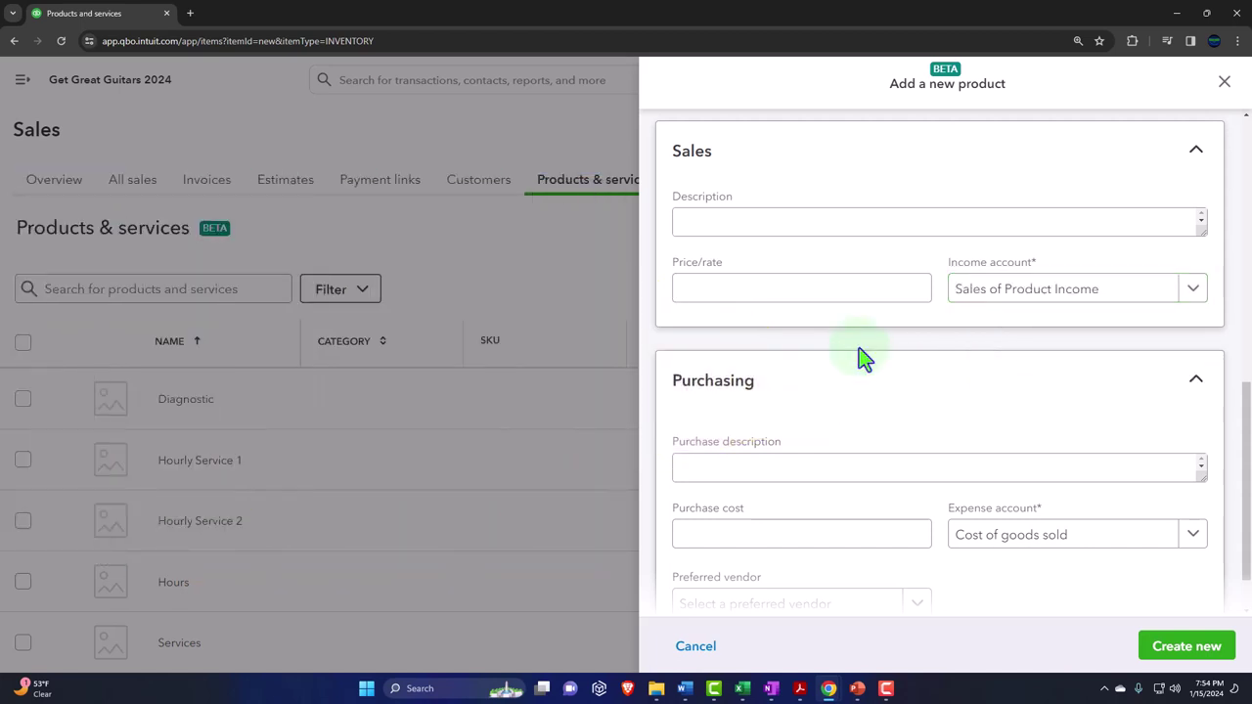
- Examine the Purchasing fields, including the expense account choices and preferred vendor, and leave the new item without saving
scroll(860, 358, "down", 1)
left_click(808, 413)
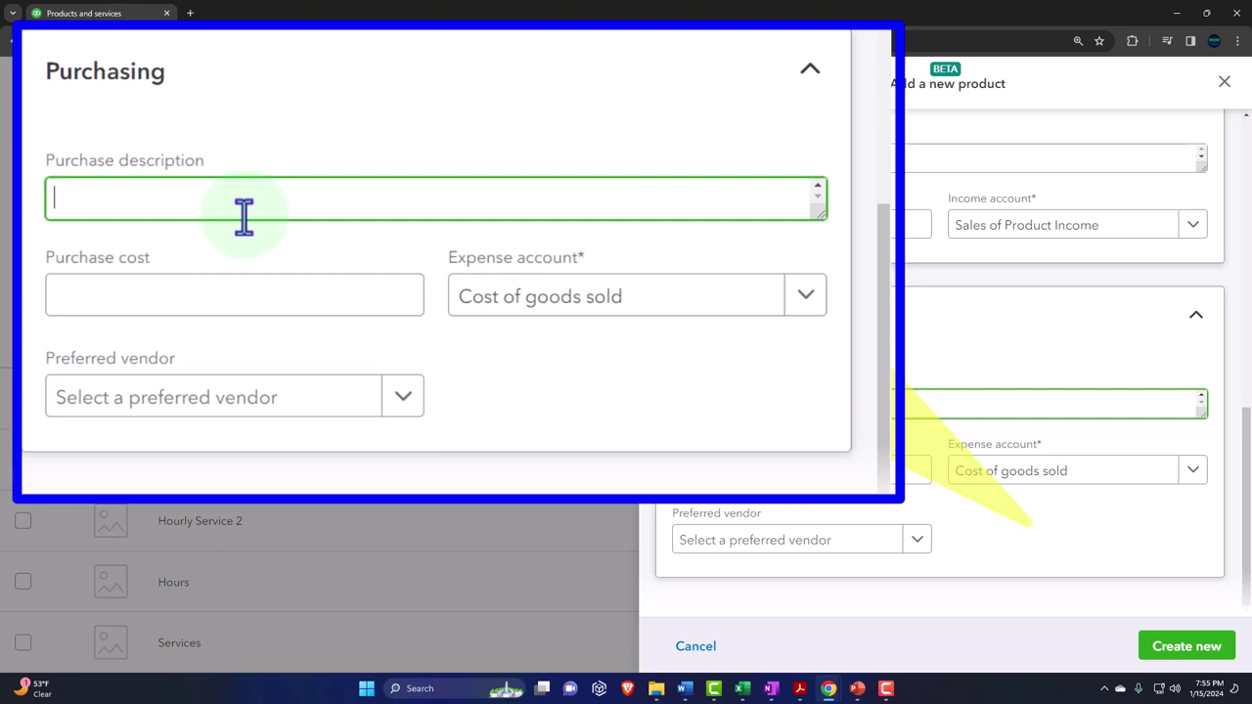
left_click(779, 474)
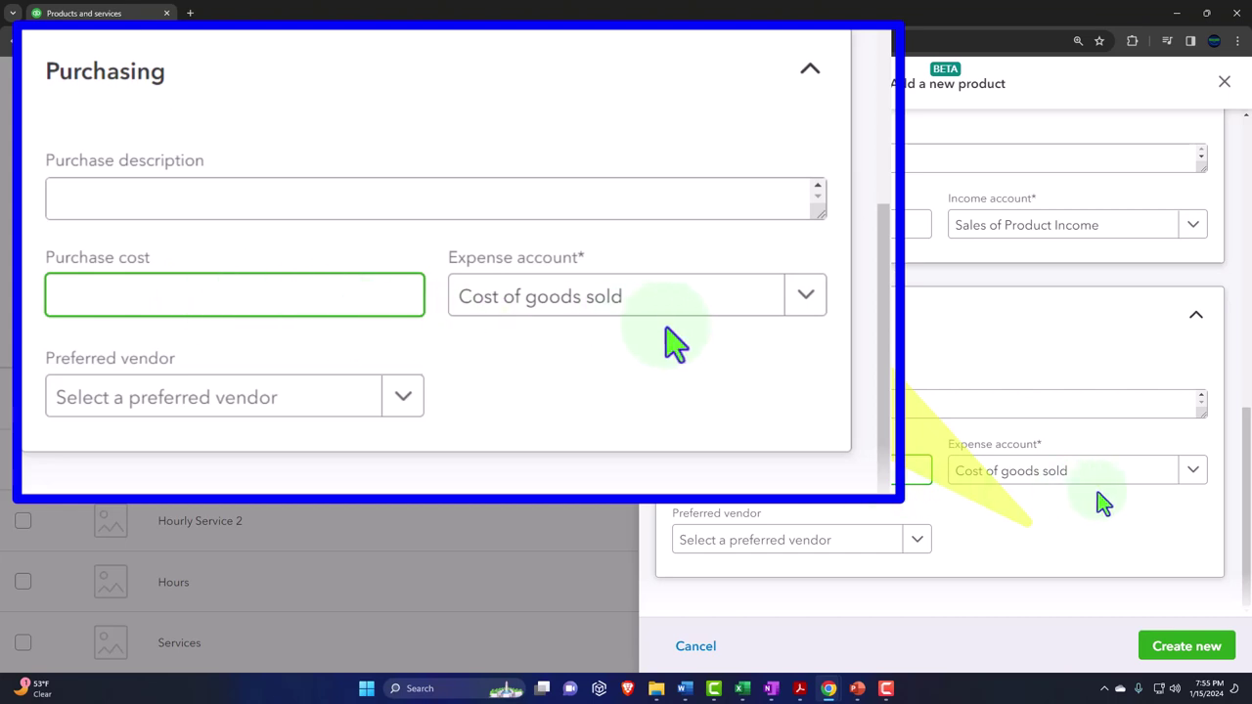
left_click(1193, 473)
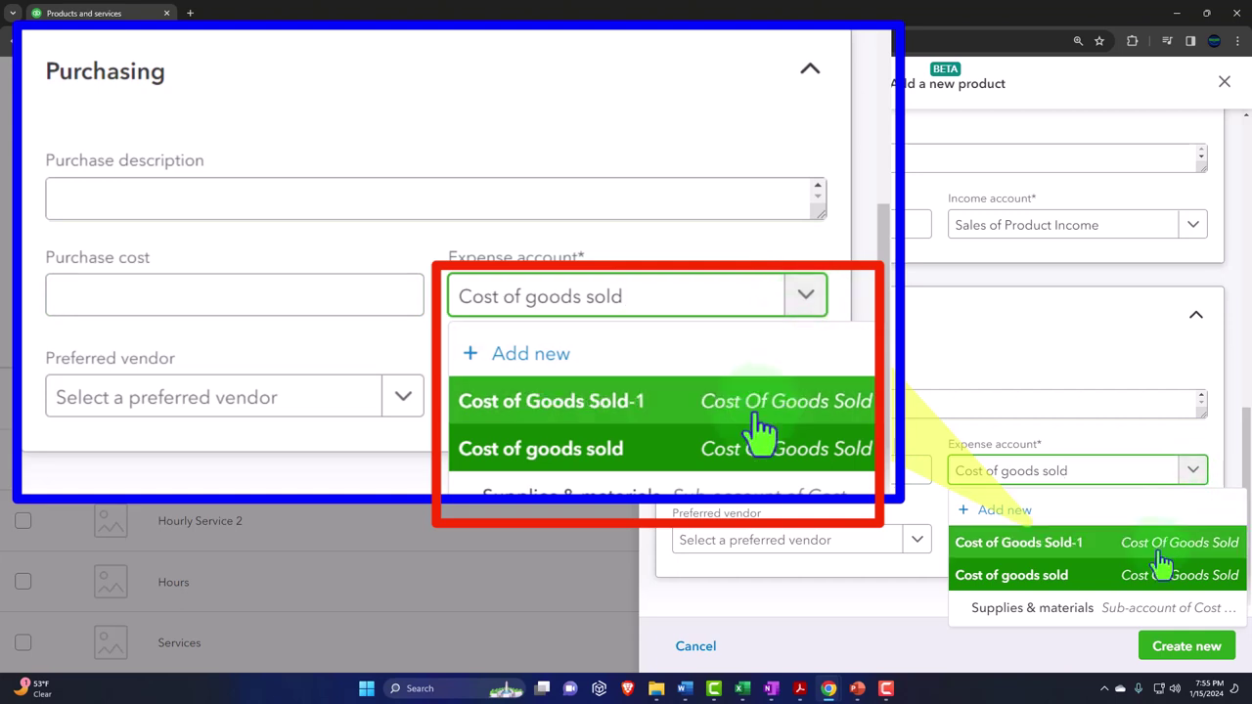
left_click(1193, 473)
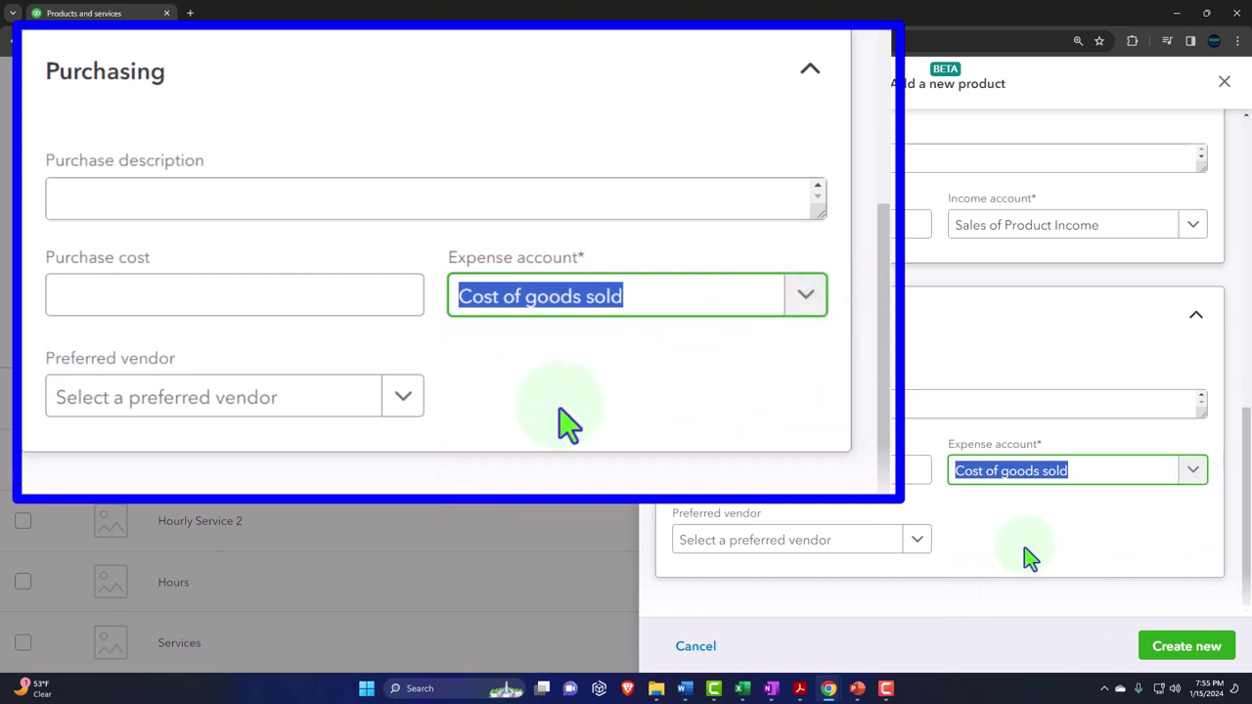
left_click(919, 546)
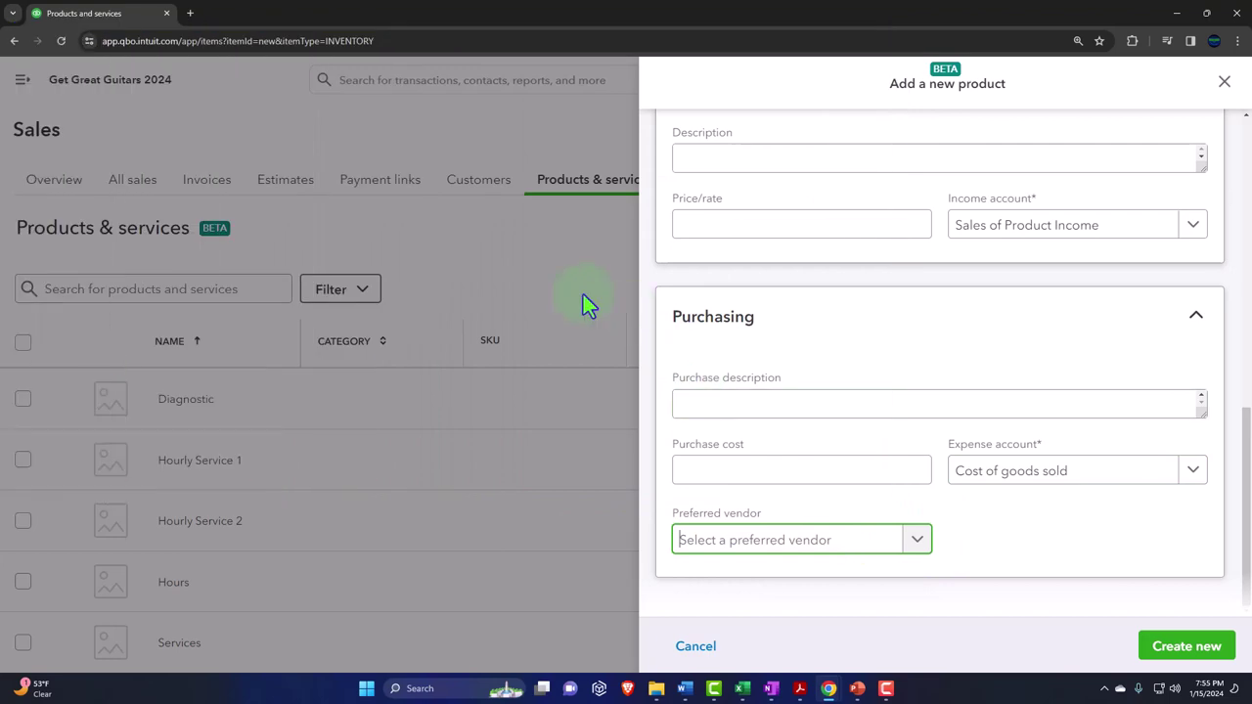
left_click(537, 270)
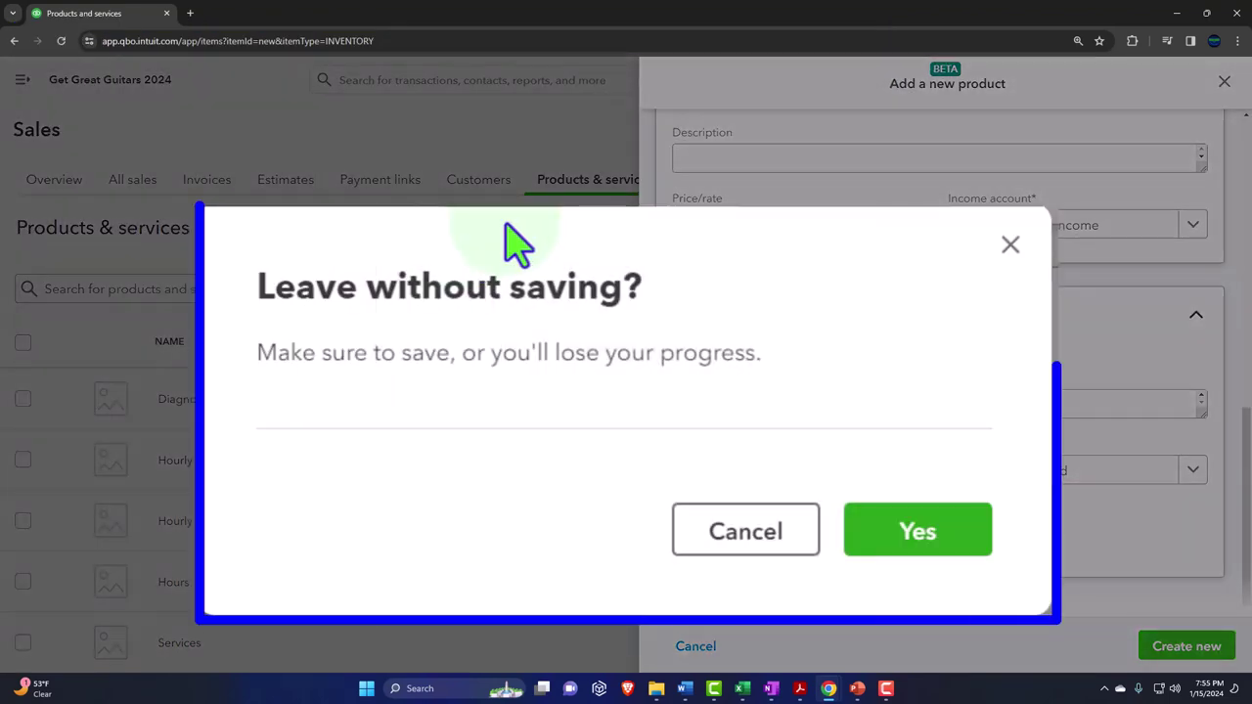
left_click(1009, 244)
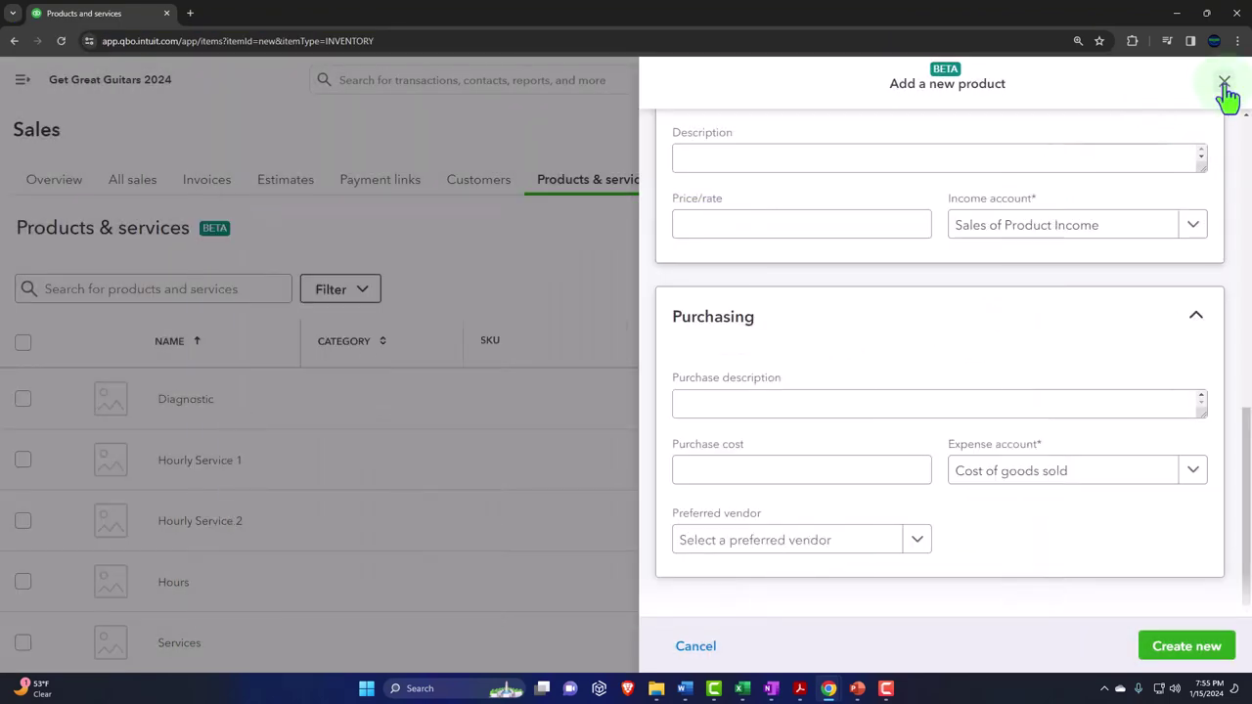
left_click(692, 645)
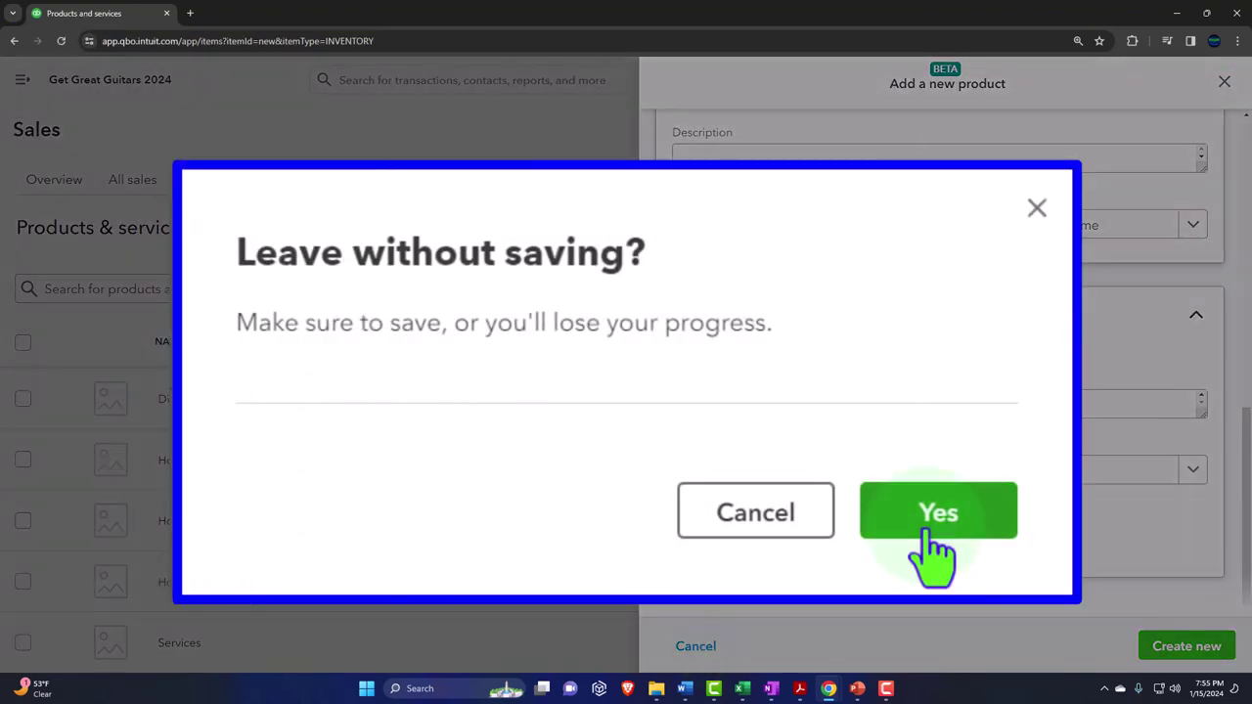
left_click(938, 514)
- Open the chart of accounts, hide the navigation menu and locate the Inventory and Inventory Asset accounts
left_click(22, 82)
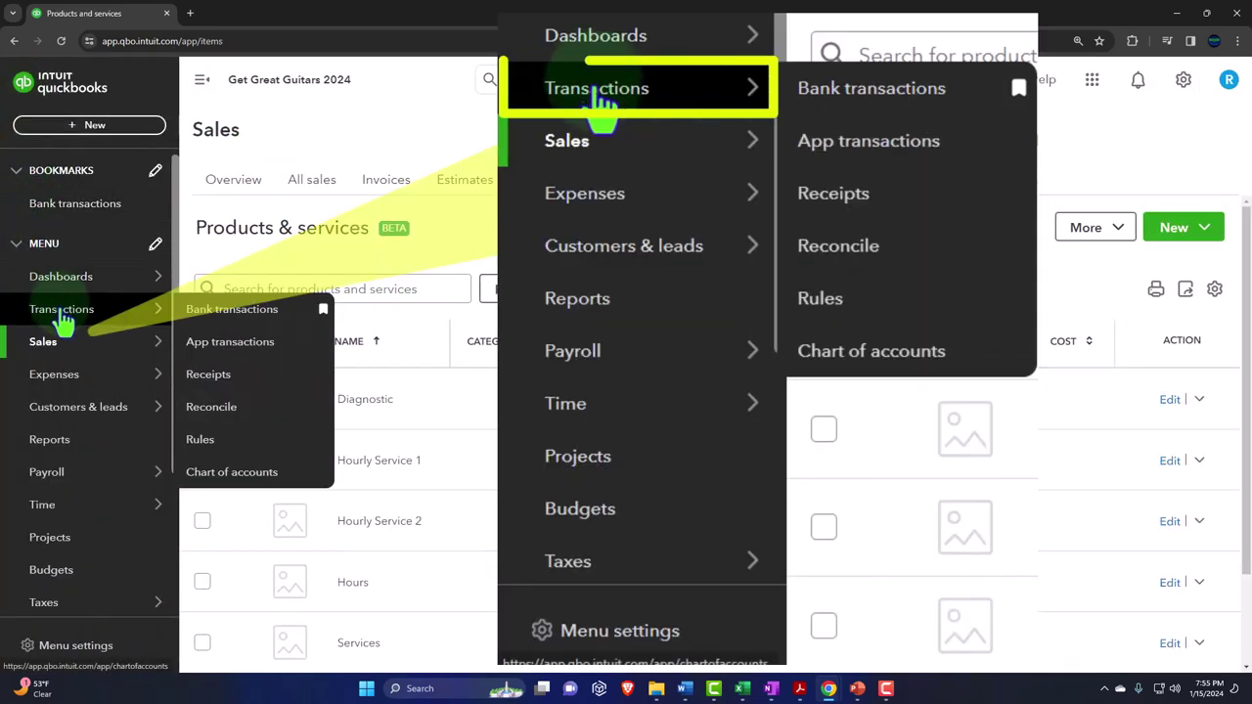
left_click(60, 311)
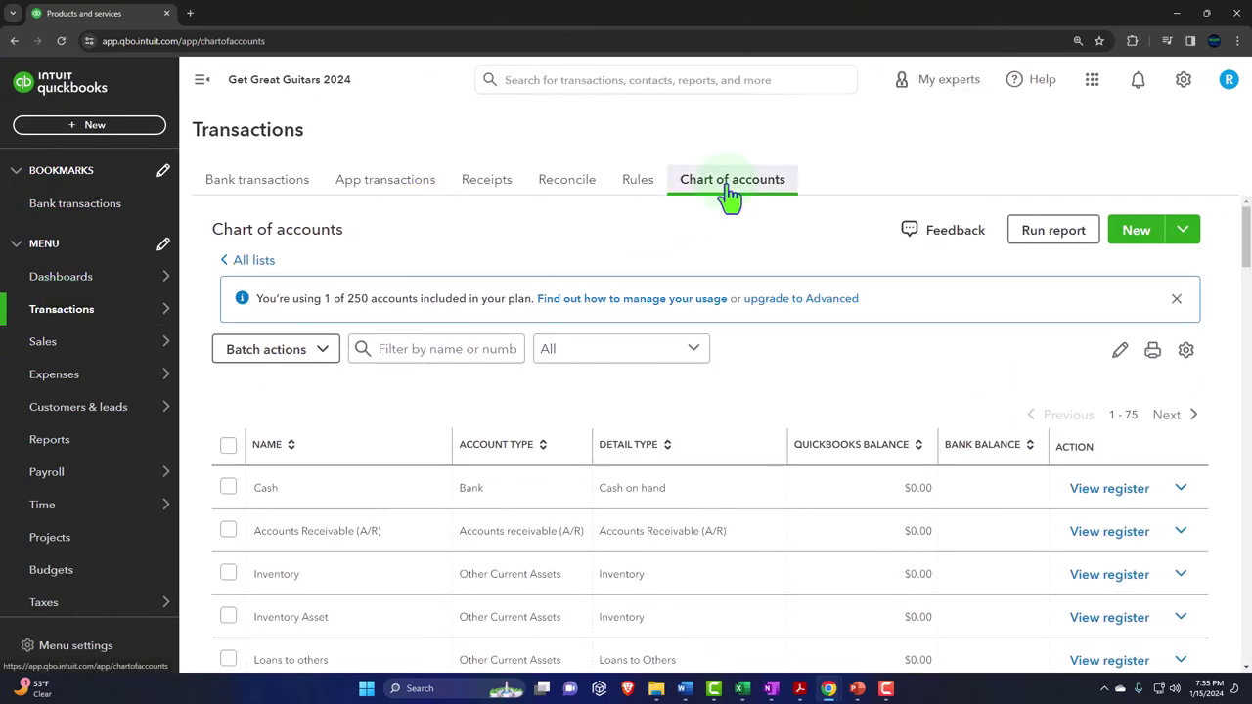
left_click(728, 190)
left_click(200, 81)
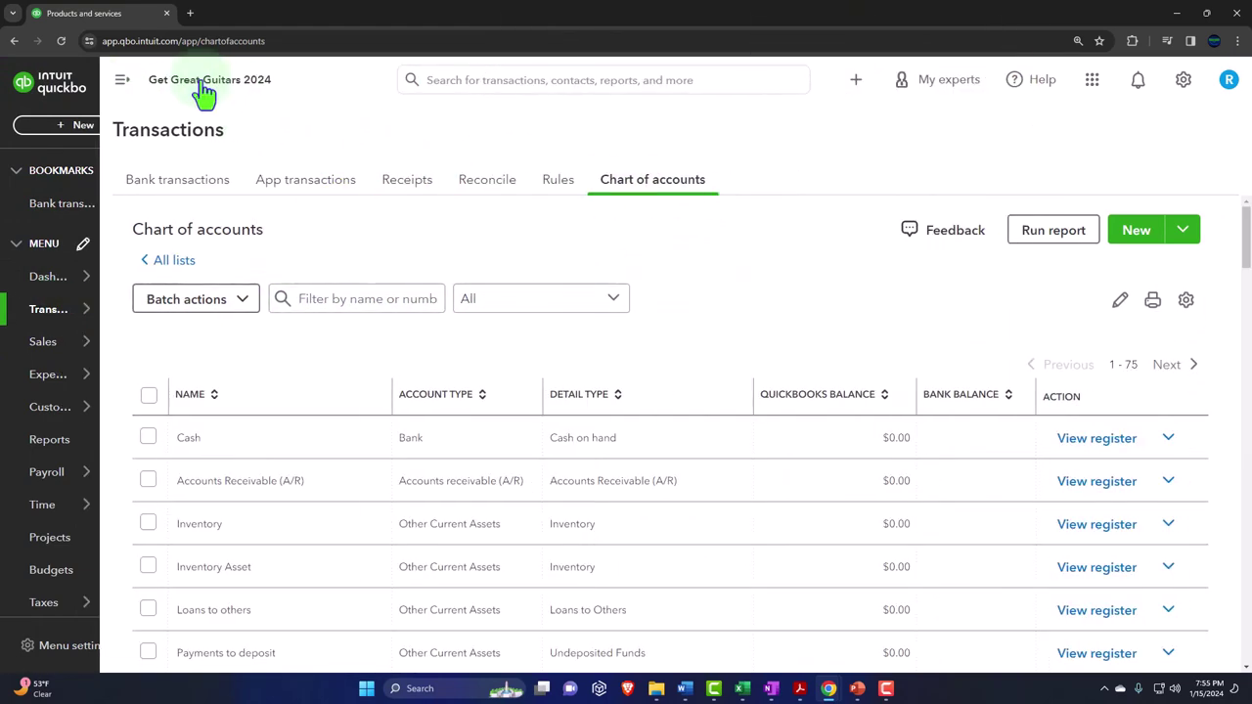
scroll(213, 346, "down", 2)
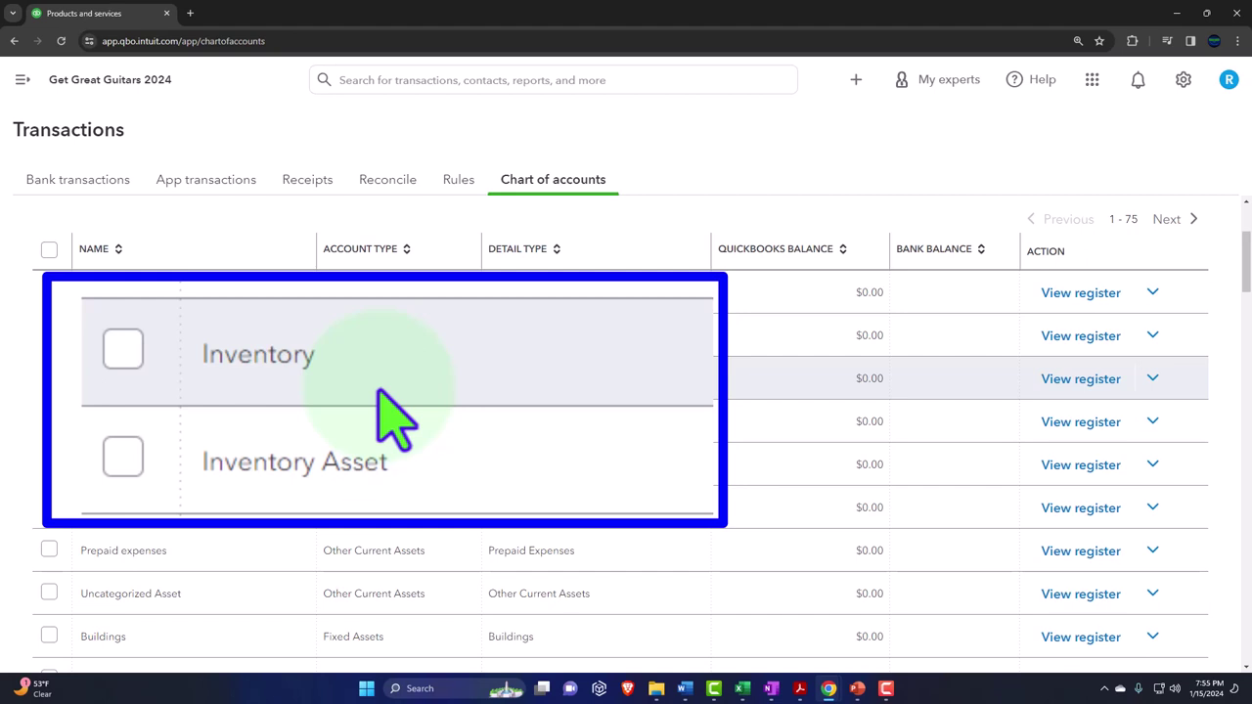
- Return to Products & services, check the inventory asset account on a blank inventory item, and close the form without saving
left_click(22, 82)
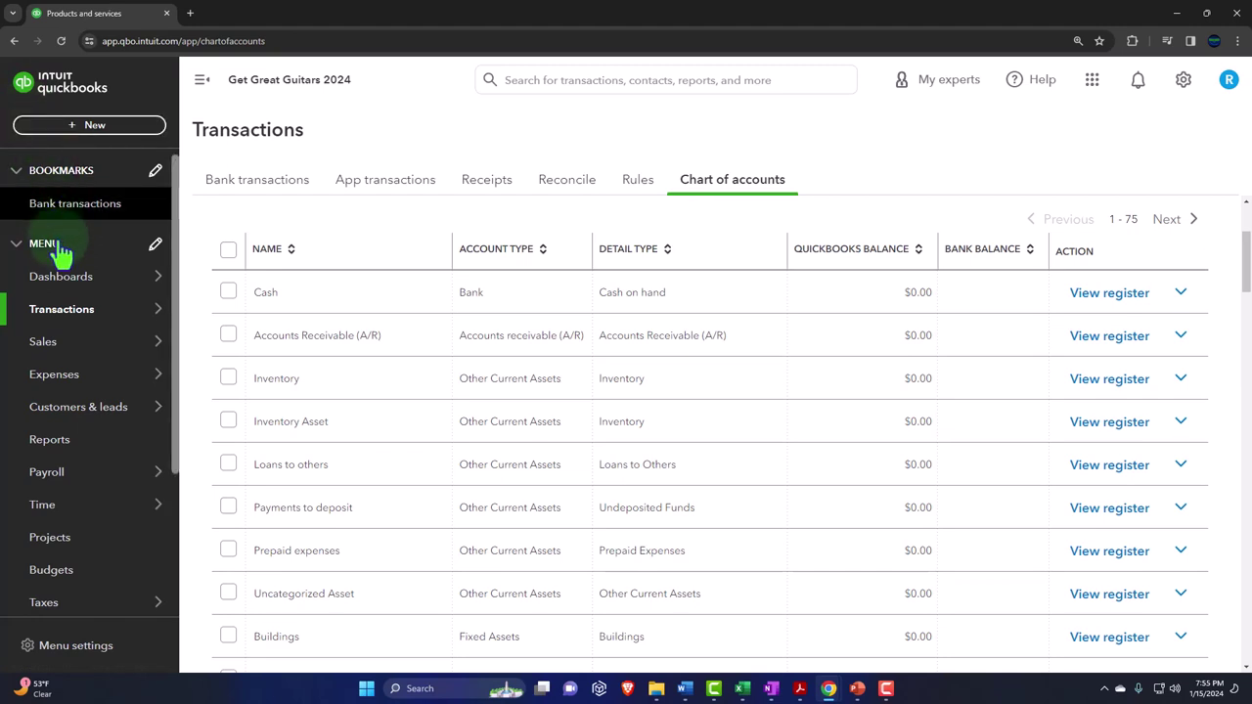
left_click(59, 343)
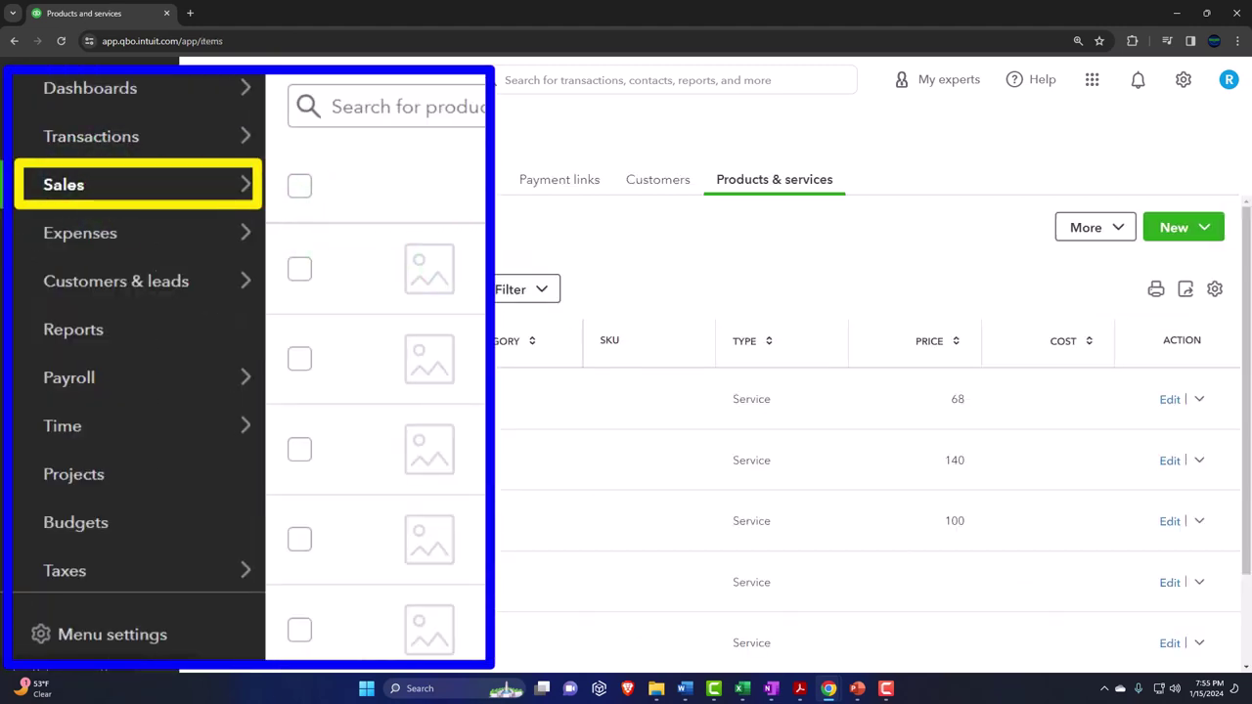
left_click(1152, 233)
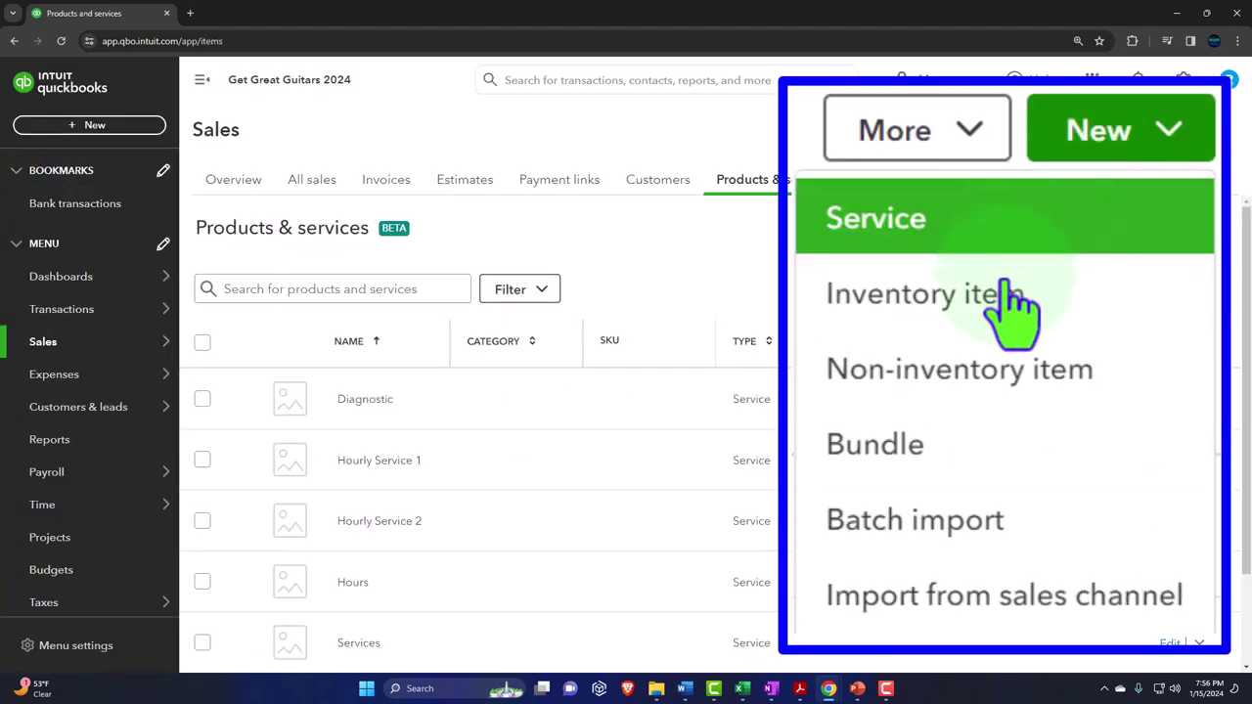
left_click(1132, 293)
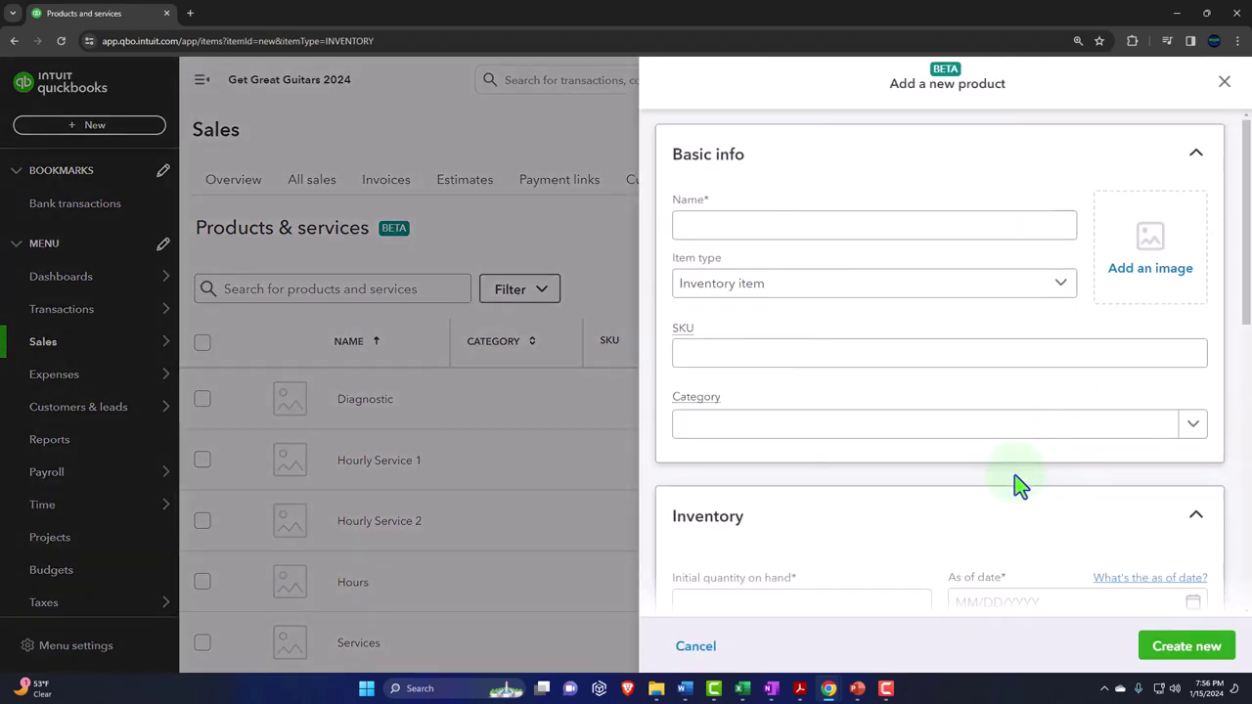
scroll(1017, 479, "down", 3)
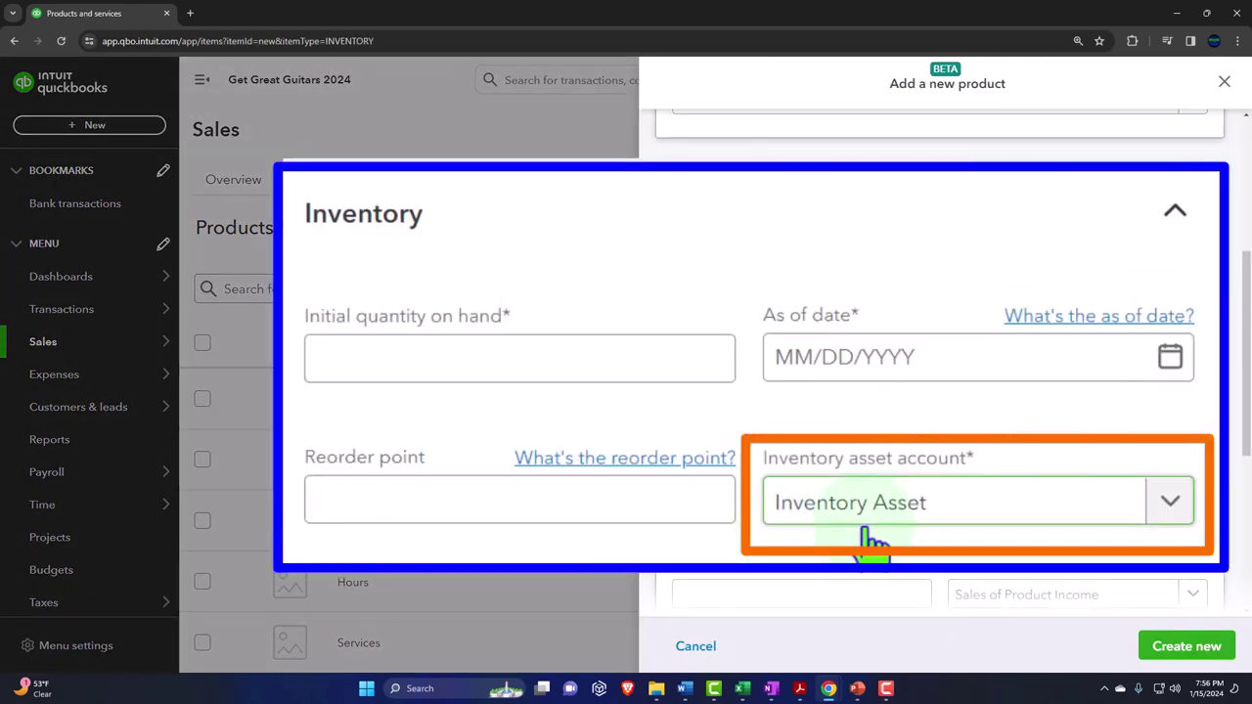
left_click(1223, 82)
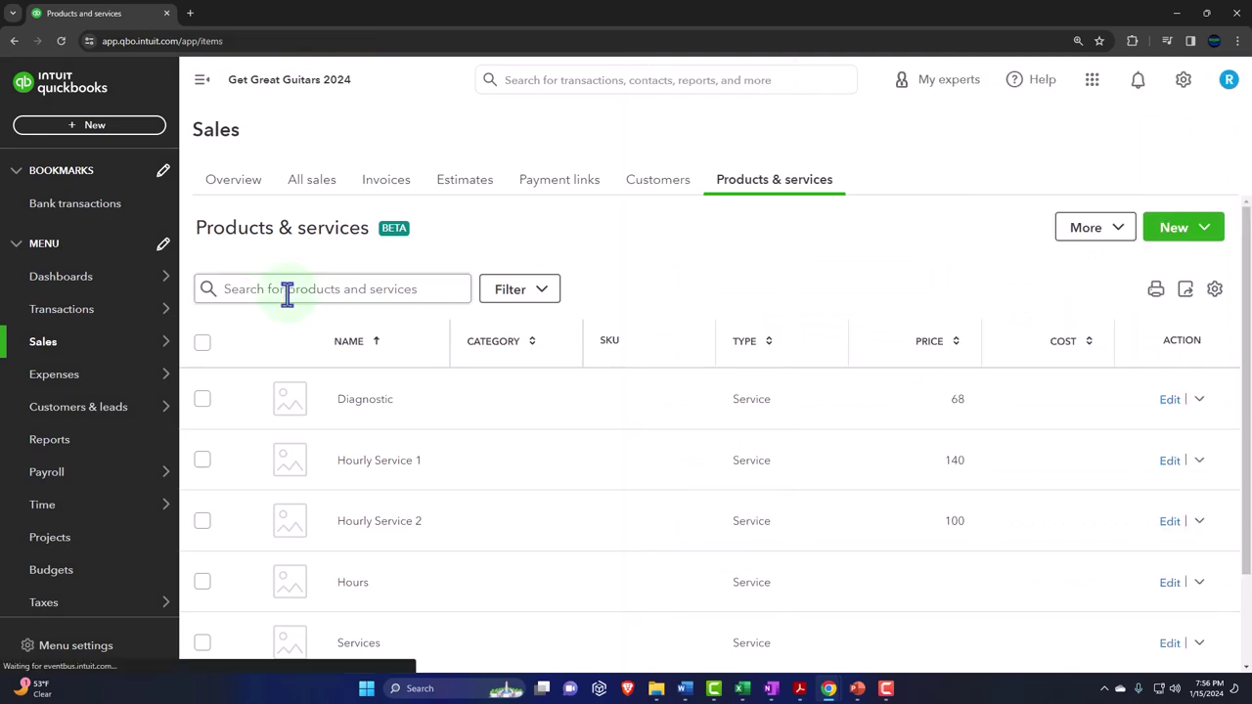
- Open the chart of accounts and make the Inventory account inactive, confirming the change
mouse_move(81, 311)
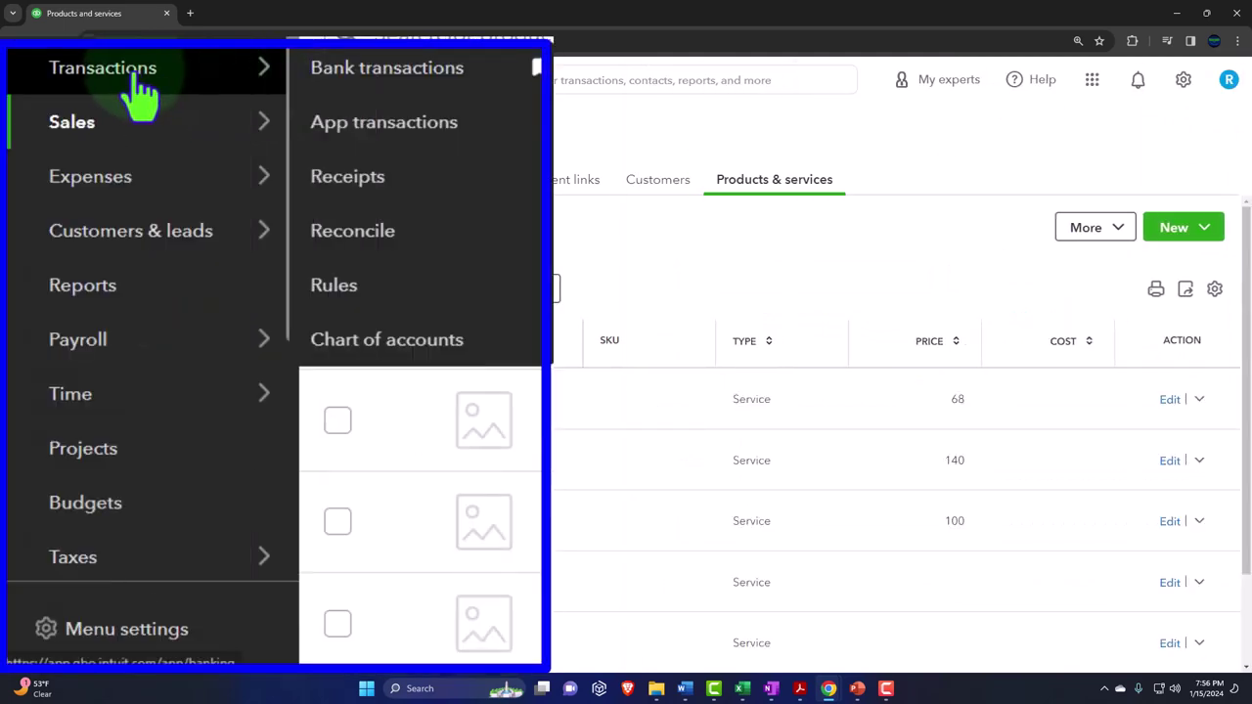
left_click(220, 448)
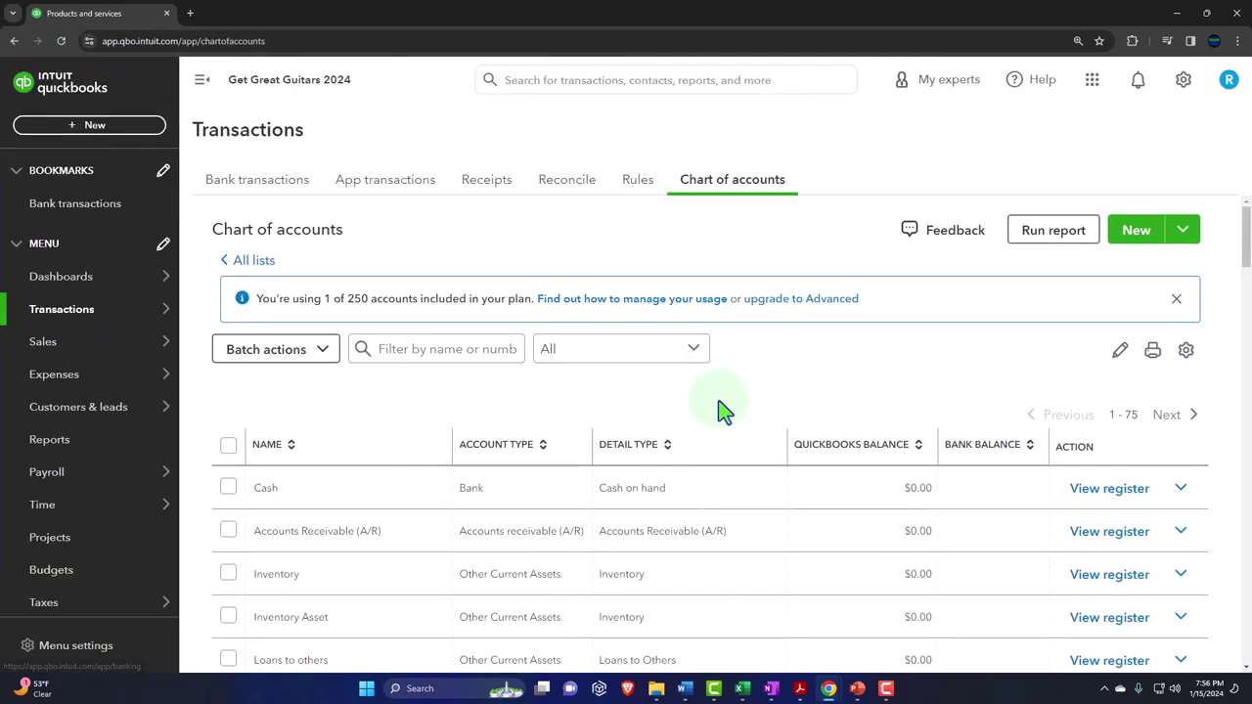
scroll(721, 414, "down", 2)
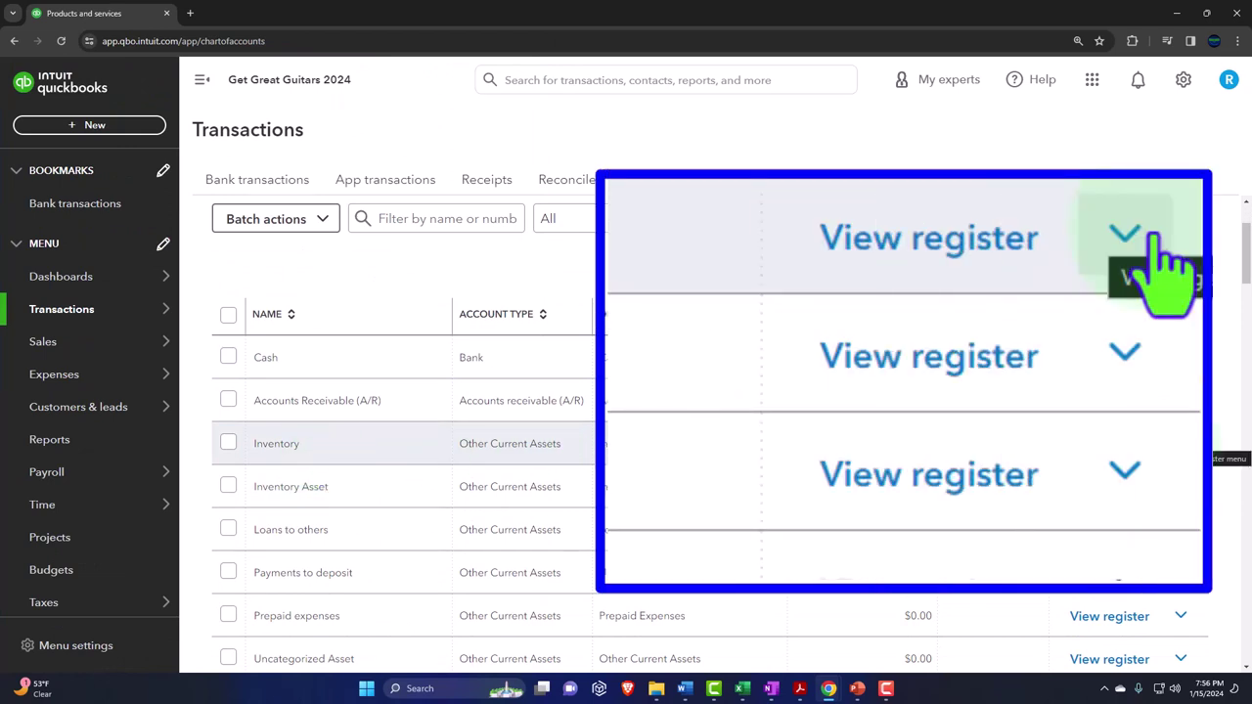
left_click(1180, 445)
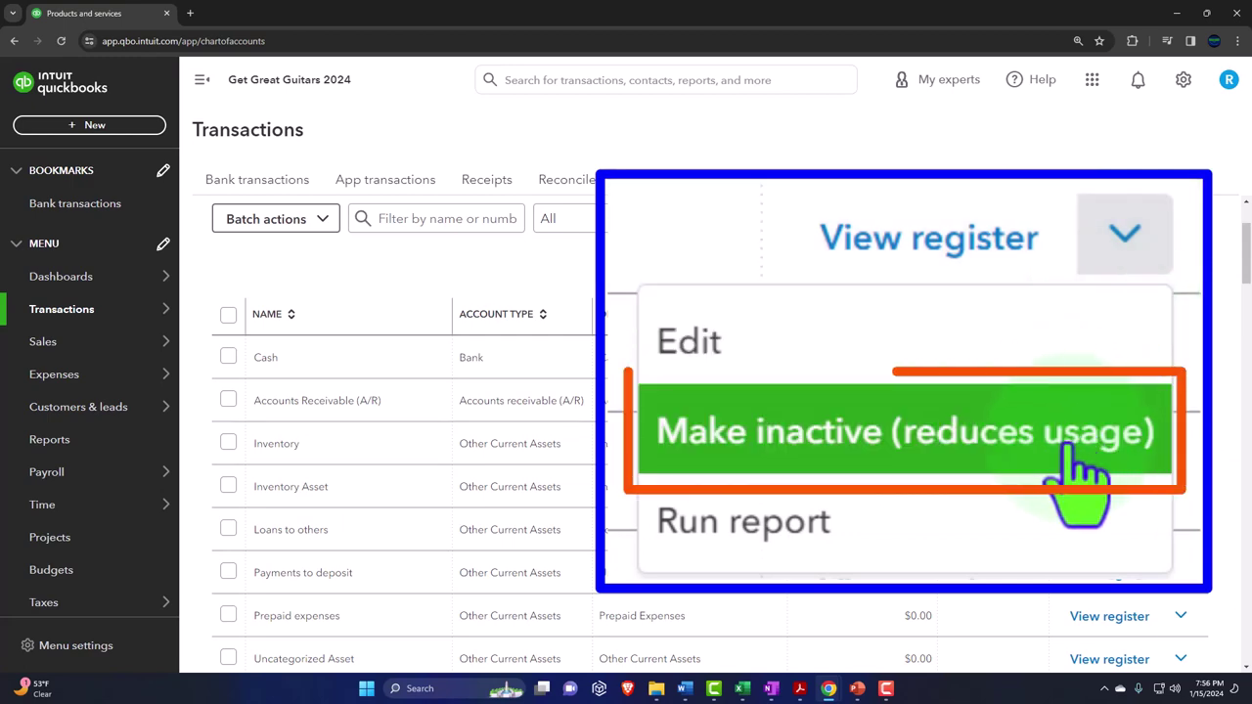
left_click(1027, 516)
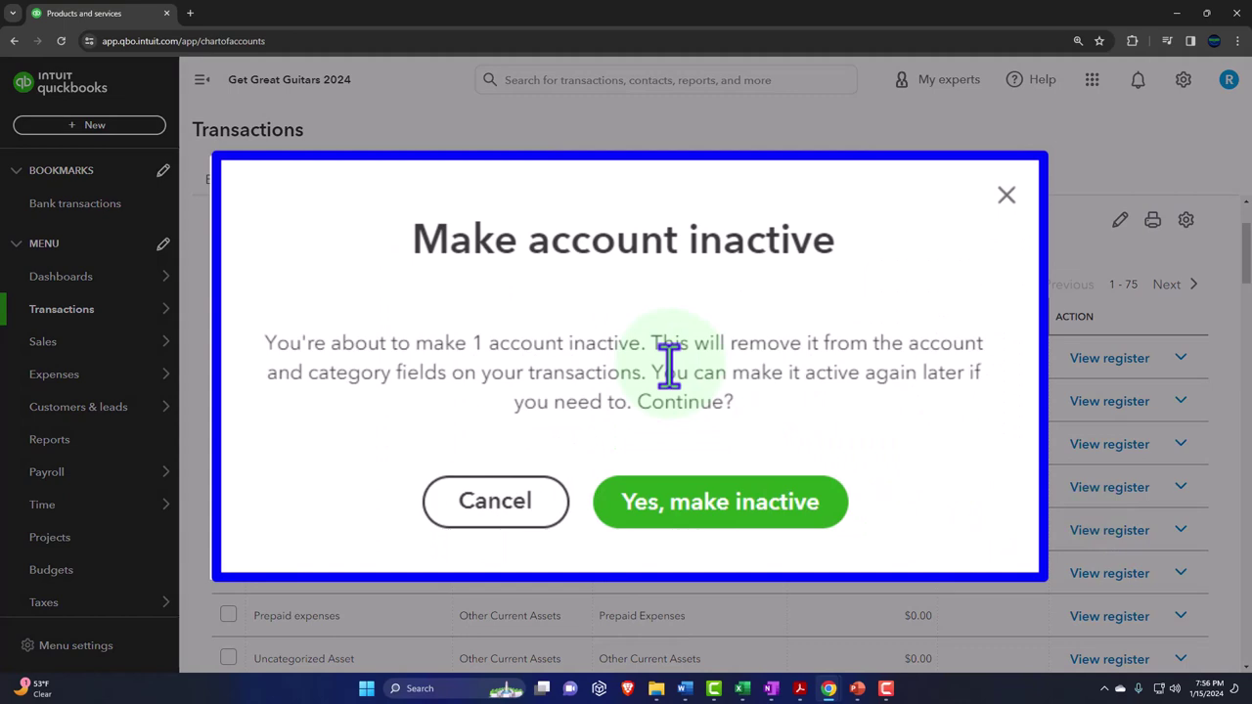
left_click(787, 506)
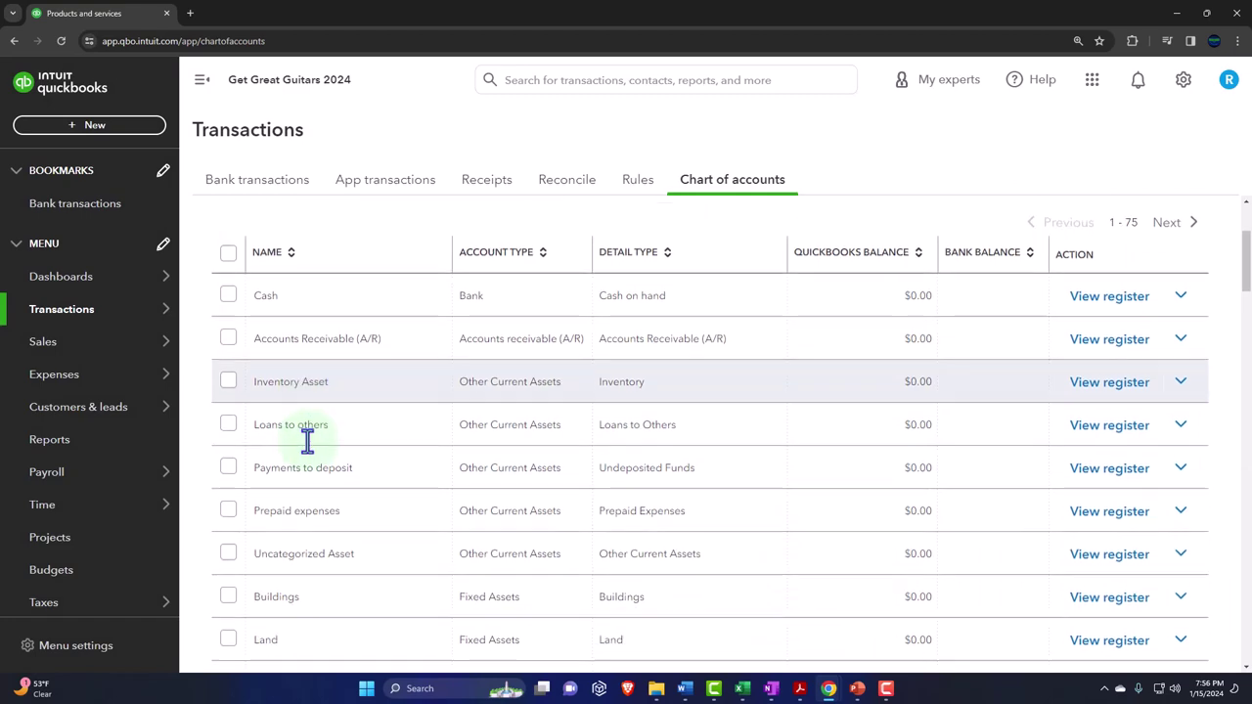
- Find the income accounts in the chart of accounts and make the Sales account inactive
scroll(307, 442, "down", 4)
scroll(307, 442, "down", 6)
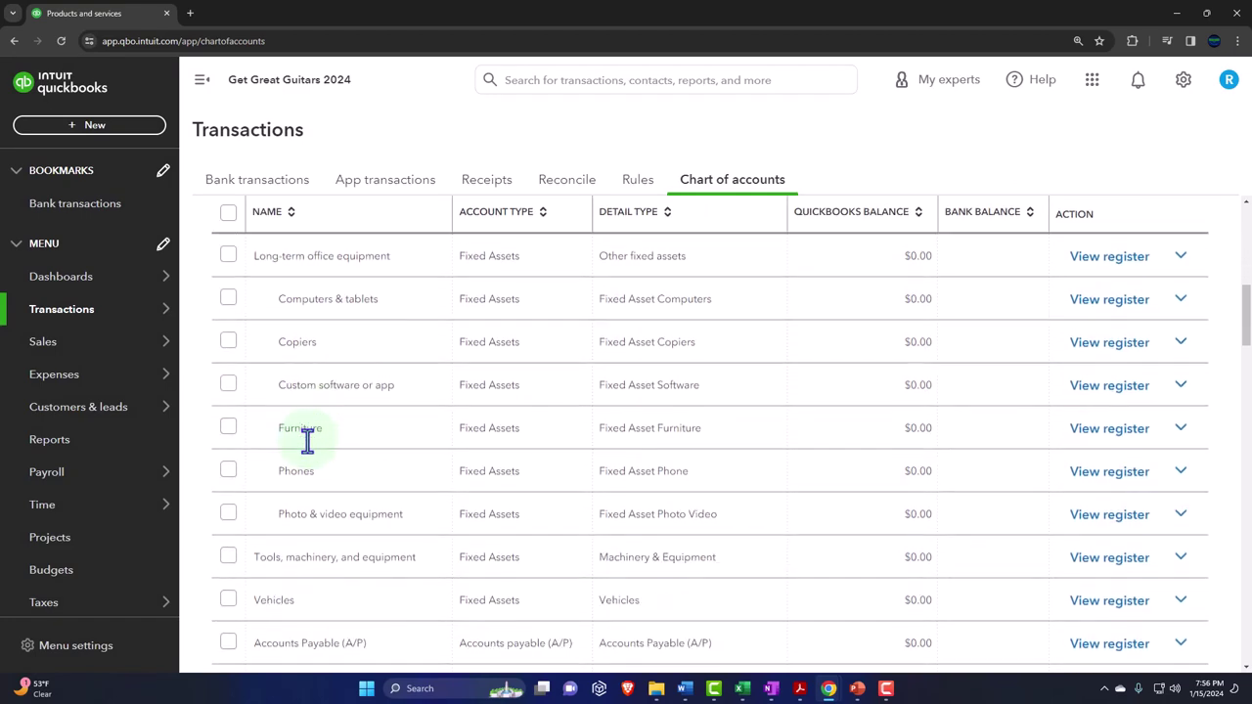
scroll(307, 442, "down", 5)
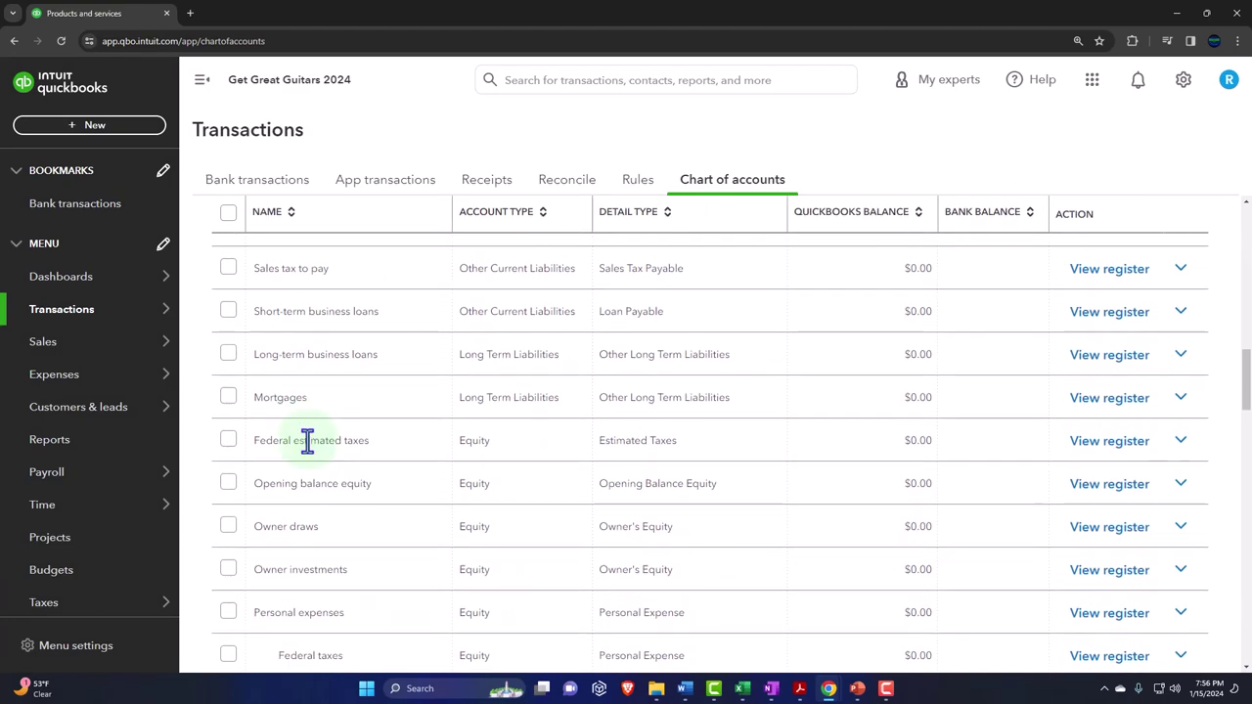
scroll(309, 449, "down", 3)
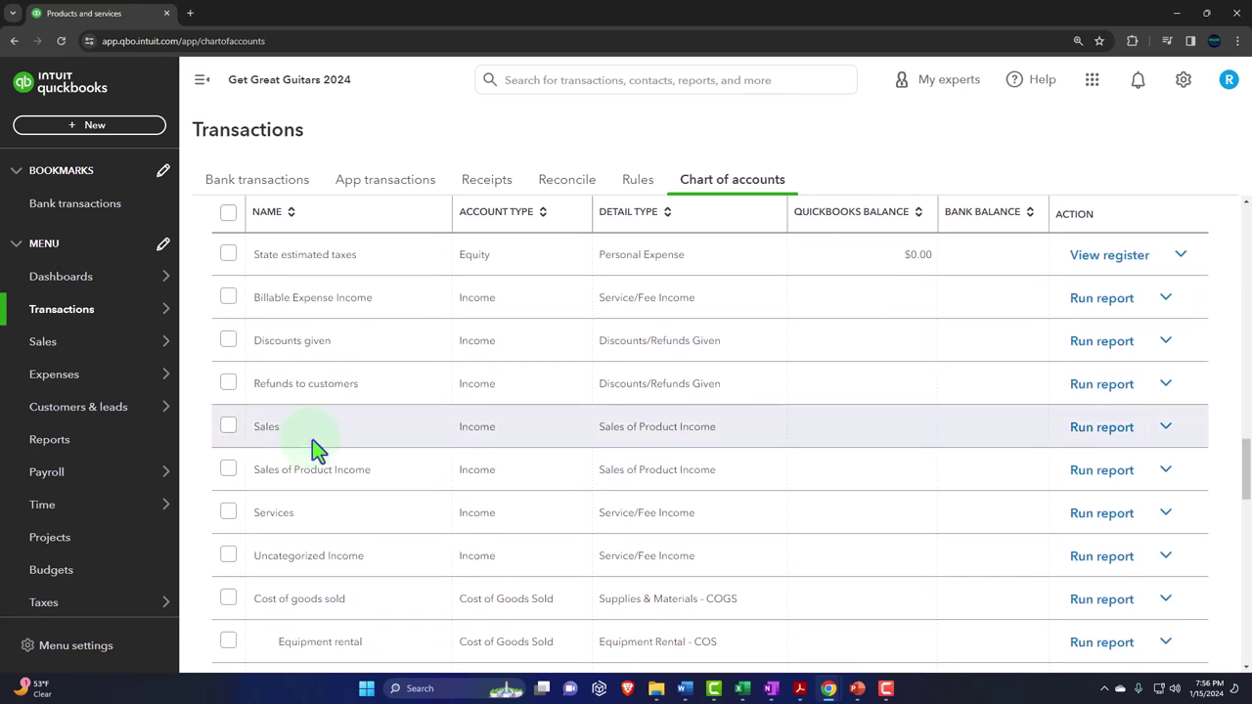
scroll(312, 439, "up", 1)
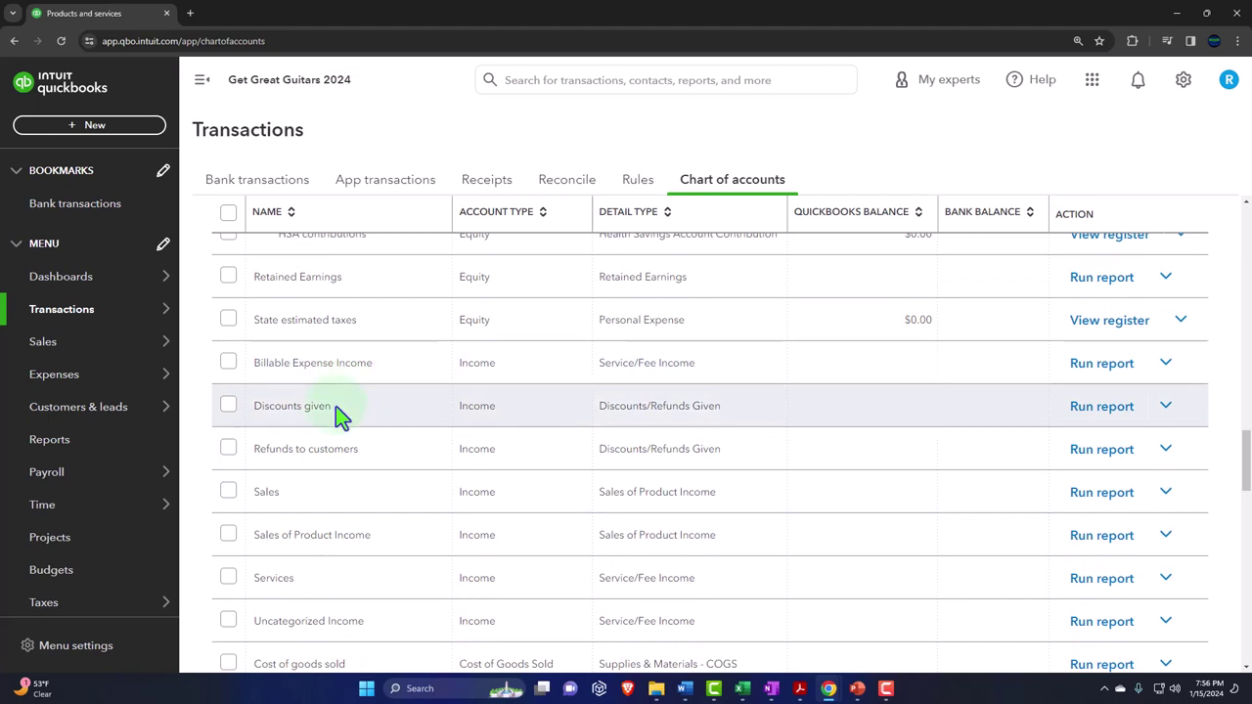
scroll(344, 444, "down", 1)
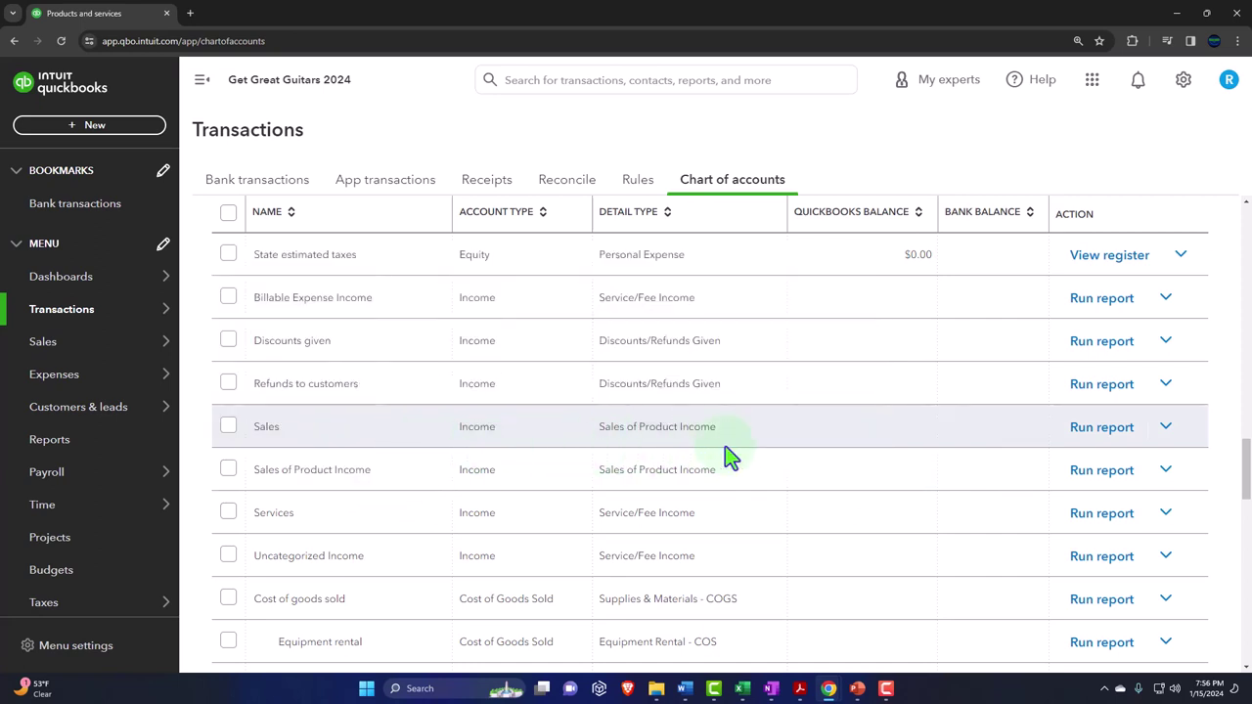
left_click(1164, 428)
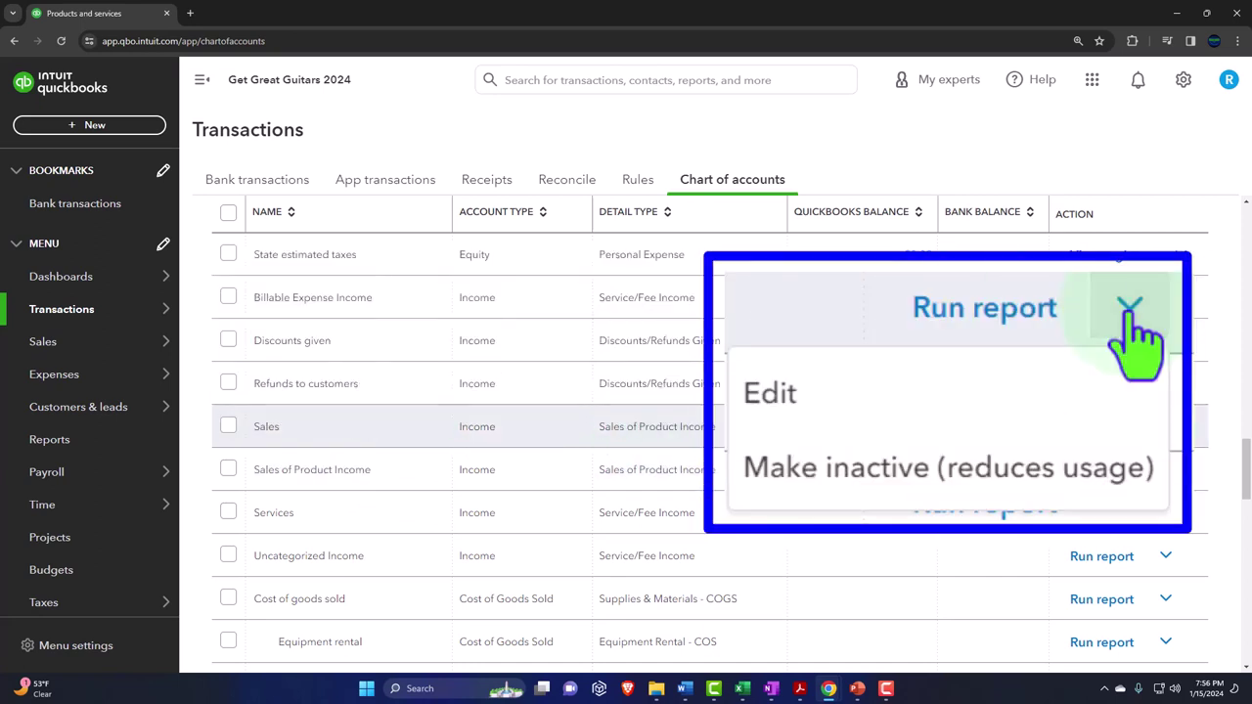
left_click(964, 474)
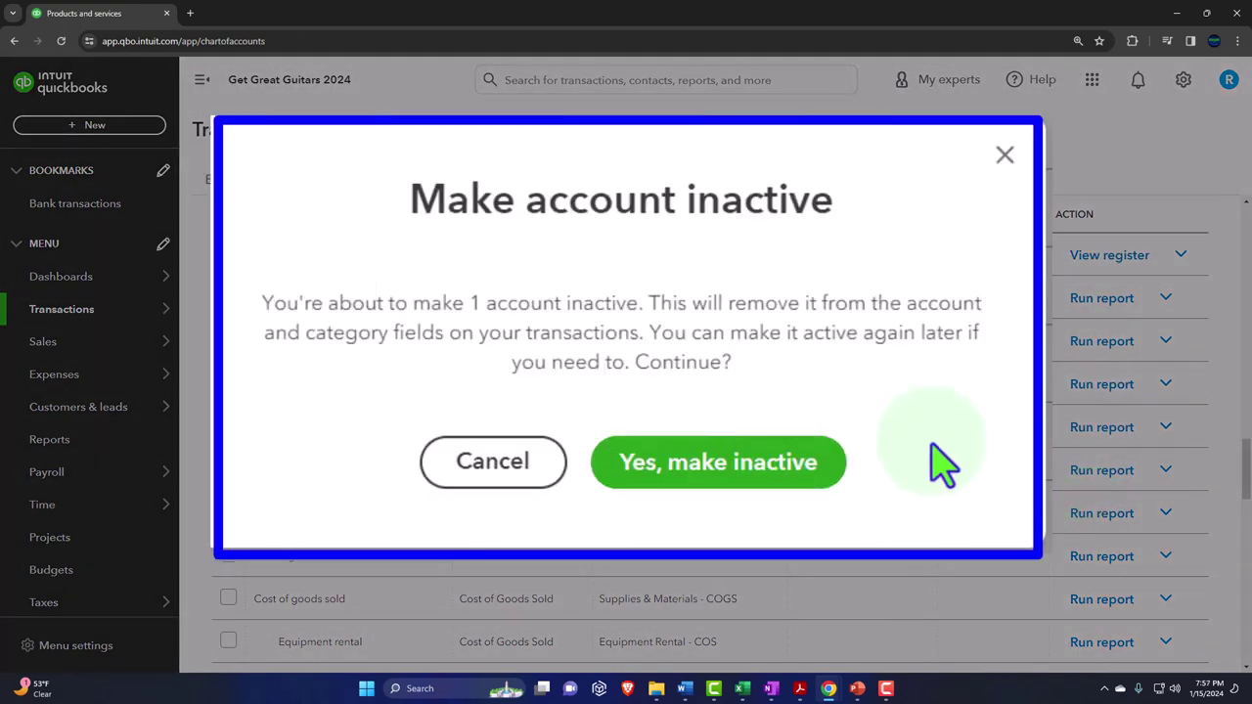
left_click(743, 458)
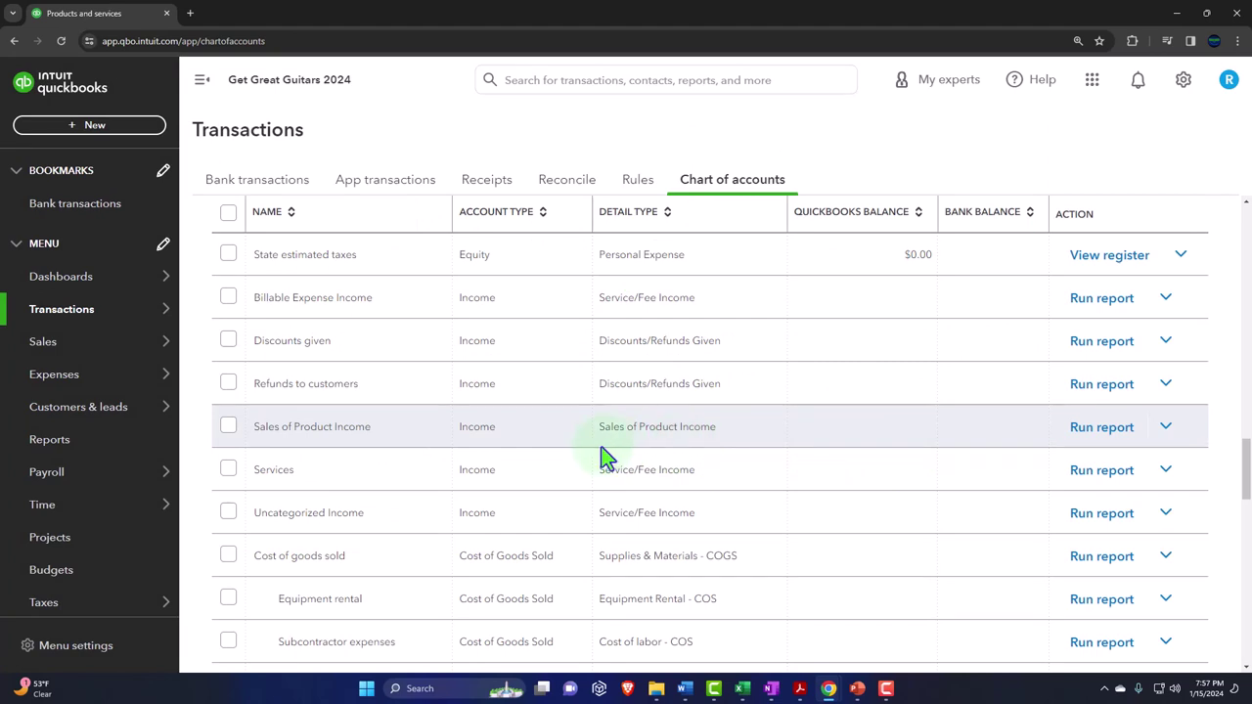
- Locate the cost of goods sold accounts, check the expense account on a blank inventory item, and close the form without saving
scroll(604, 455, "down", 2)
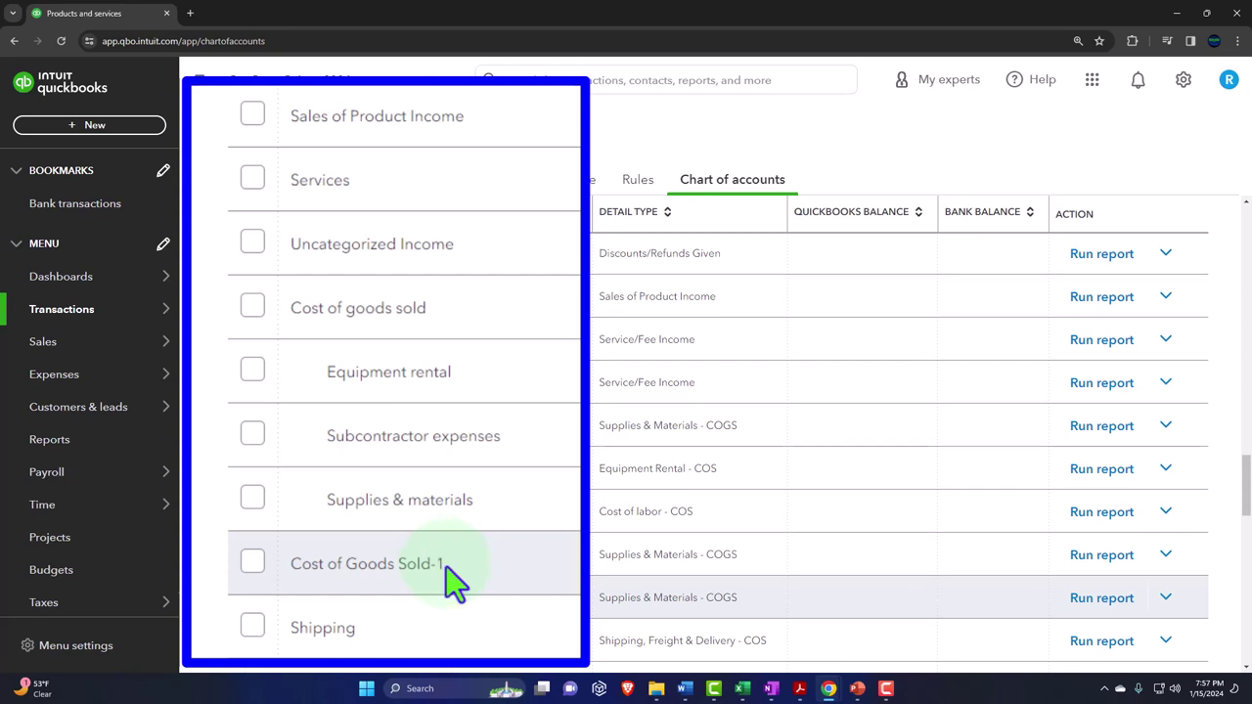
mouse_move(46, 471)
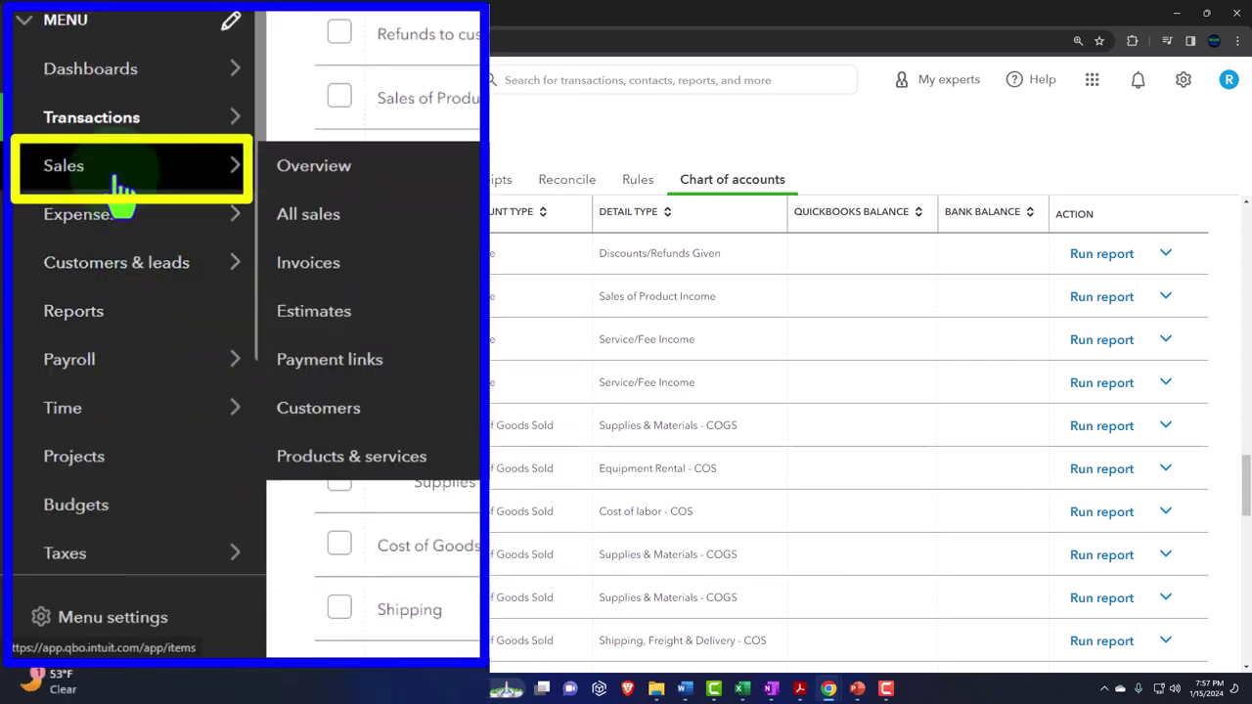
left_click(115, 184)
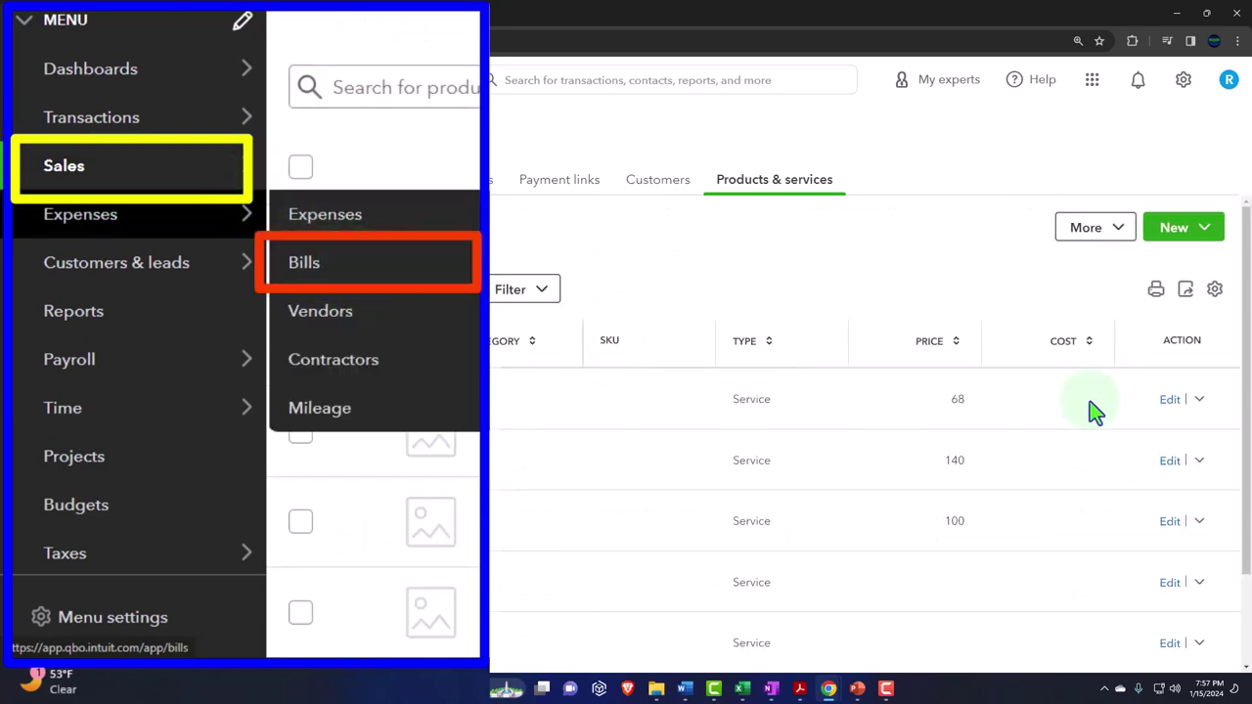
left_click(1201, 240)
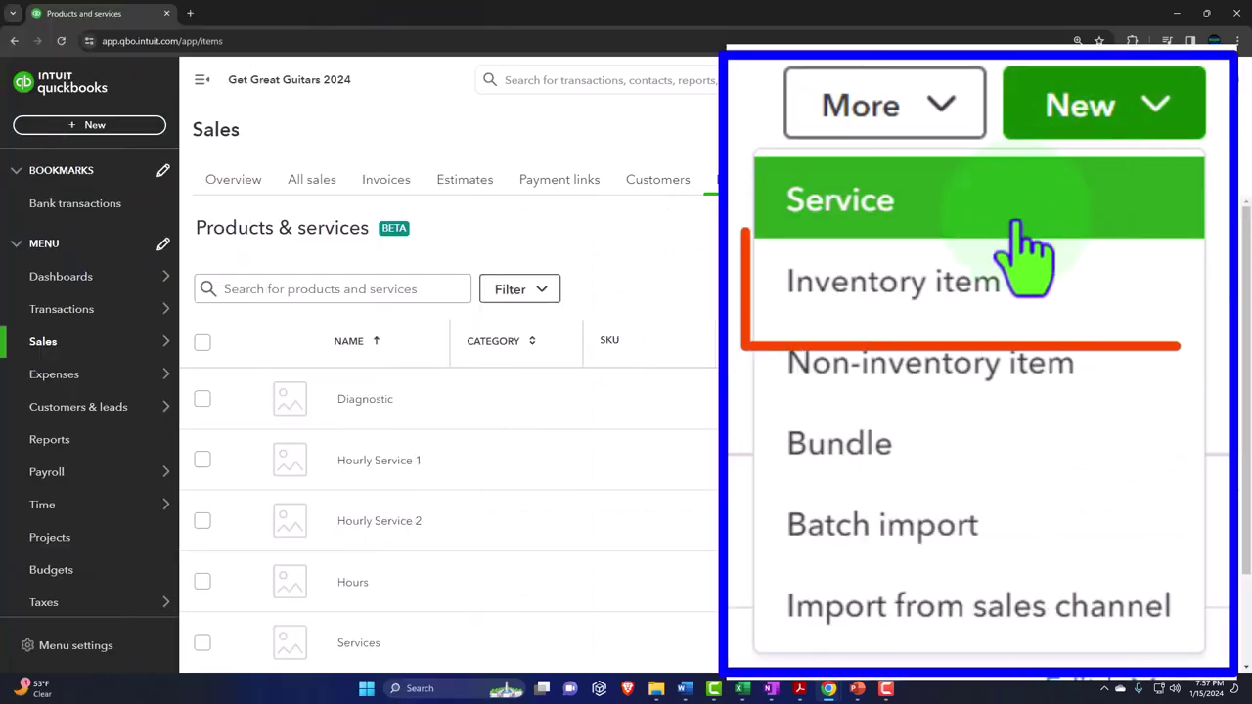
left_click(1127, 298)
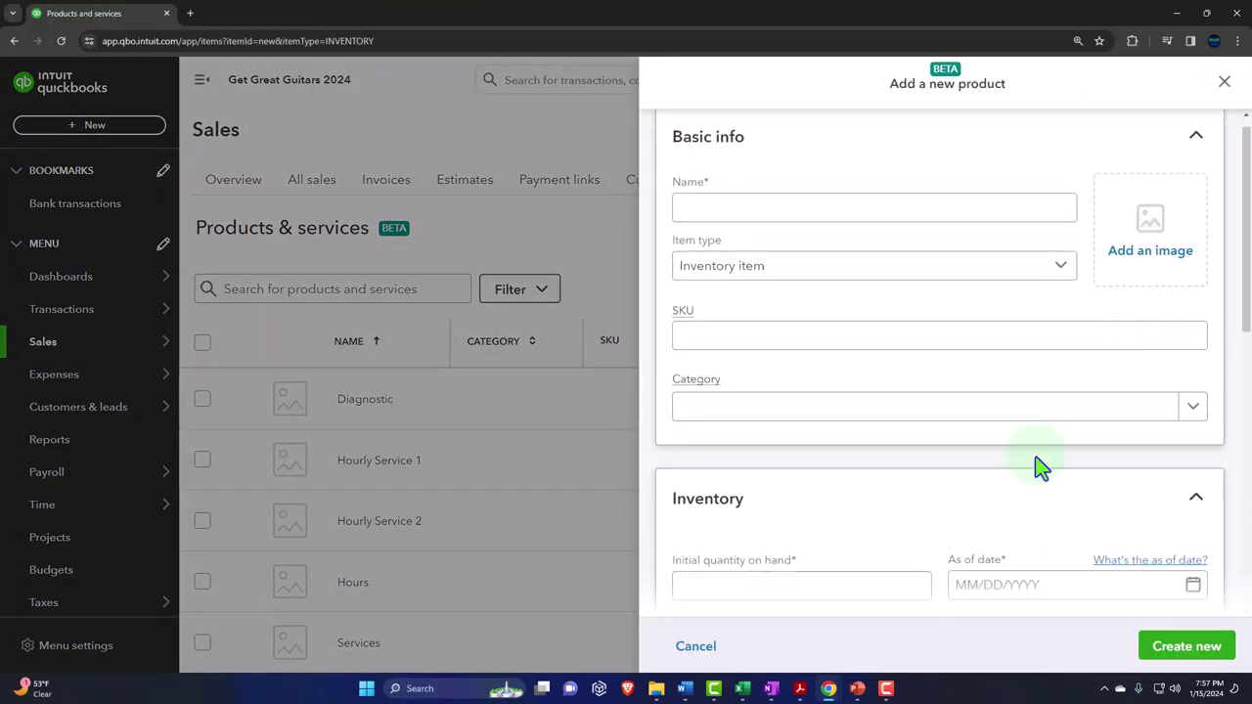
scroll(1034, 467, "down", 5)
scroll(1039, 472, "down", 2)
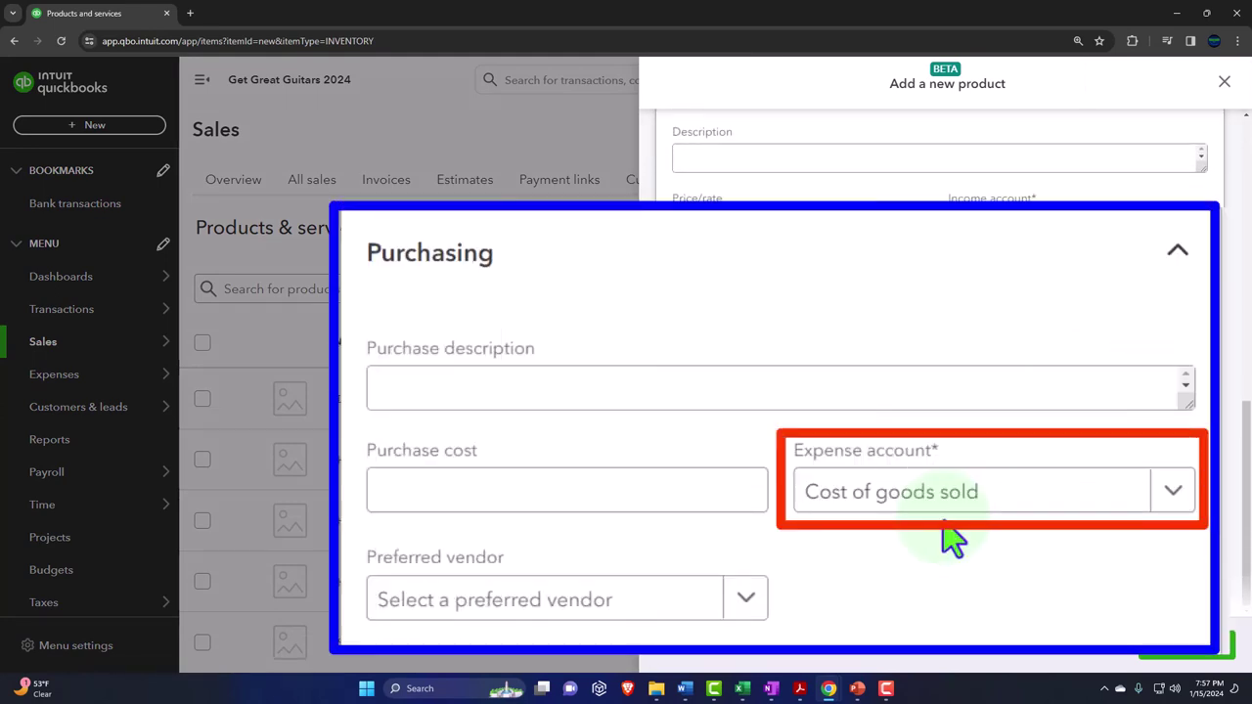
left_click(405, 131)
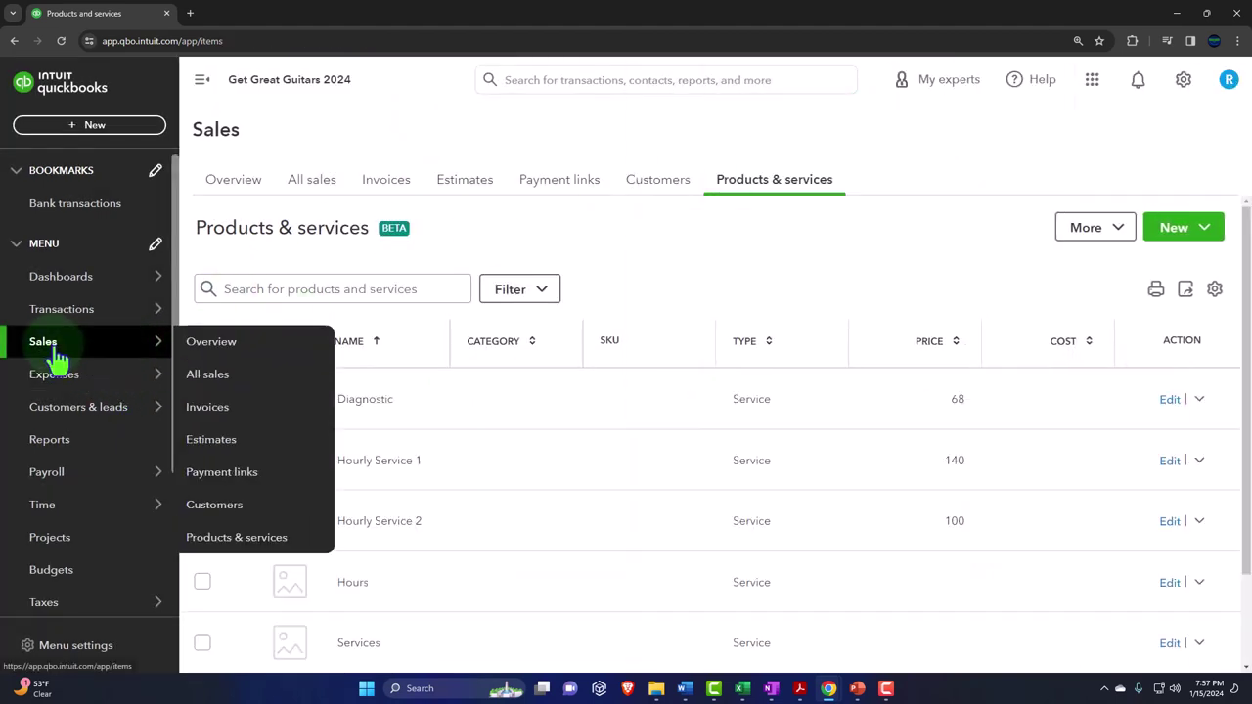
- Return to the chart of accounts, hide the navigation menu, and make the Cost of Goods Sold-1 account inactive
left_click(61, 310)
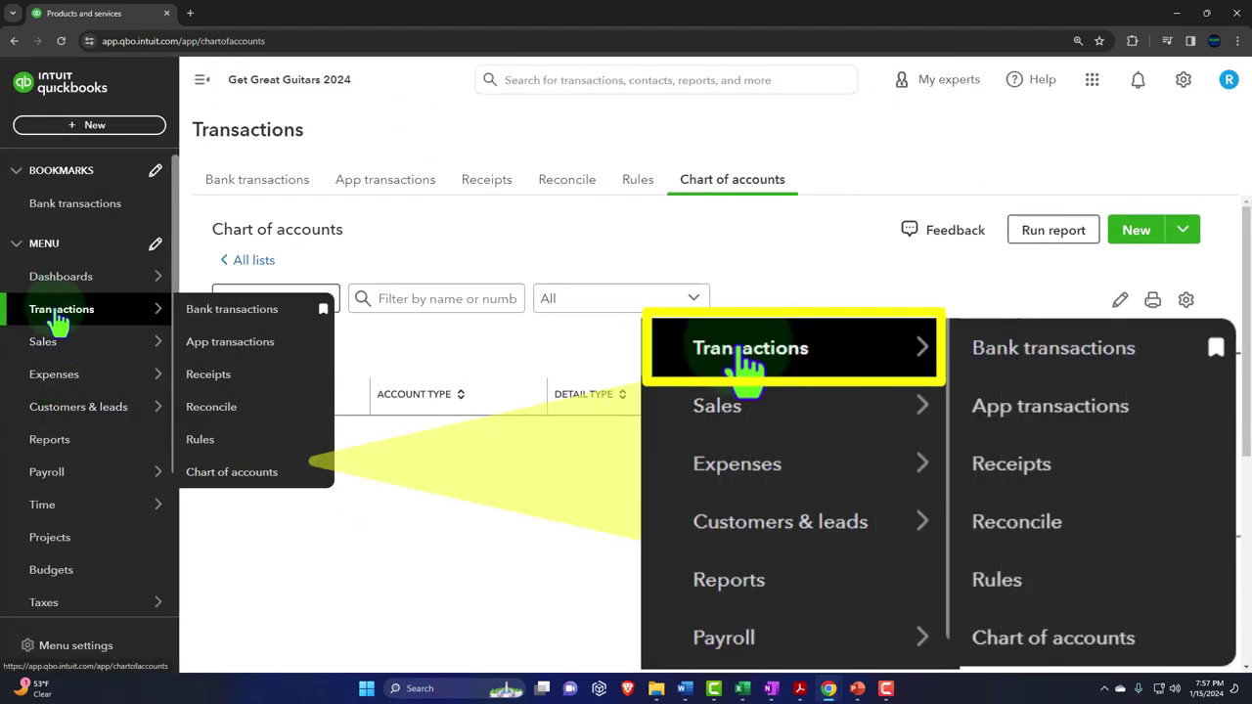
left_click(202, 80)
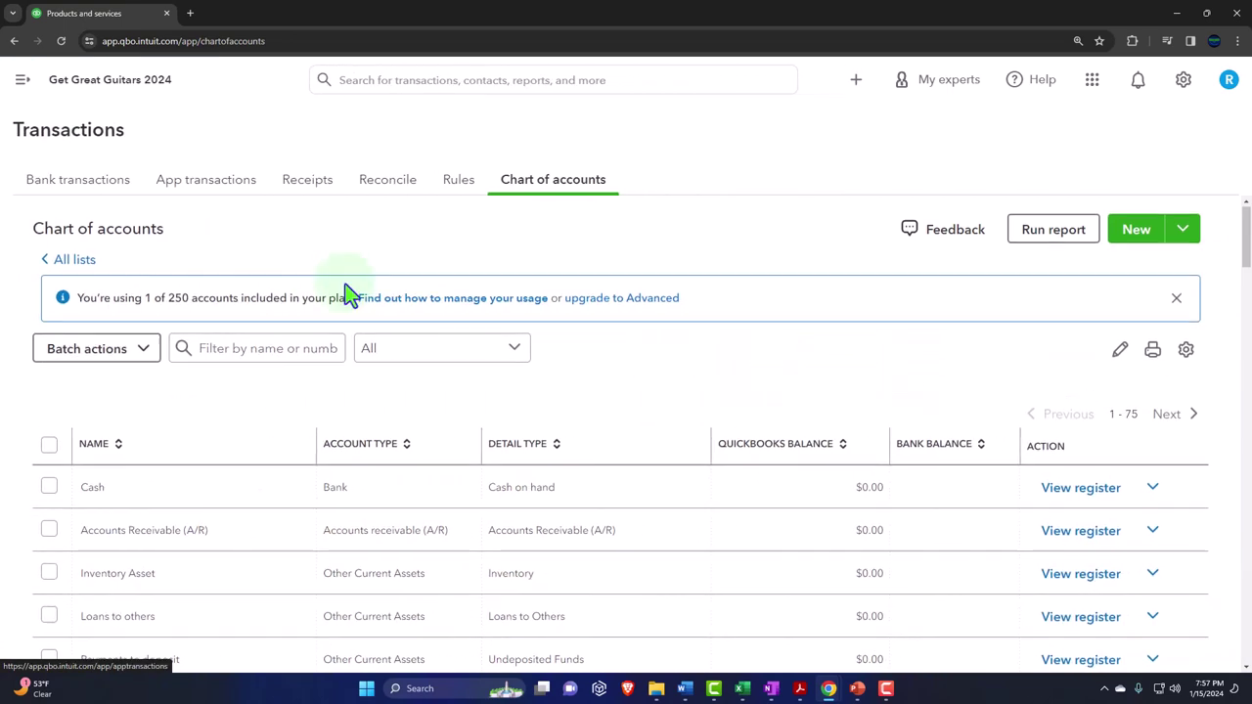
scroll(354, 430, "down", 10)
scroll(357, 440, "down", 10)
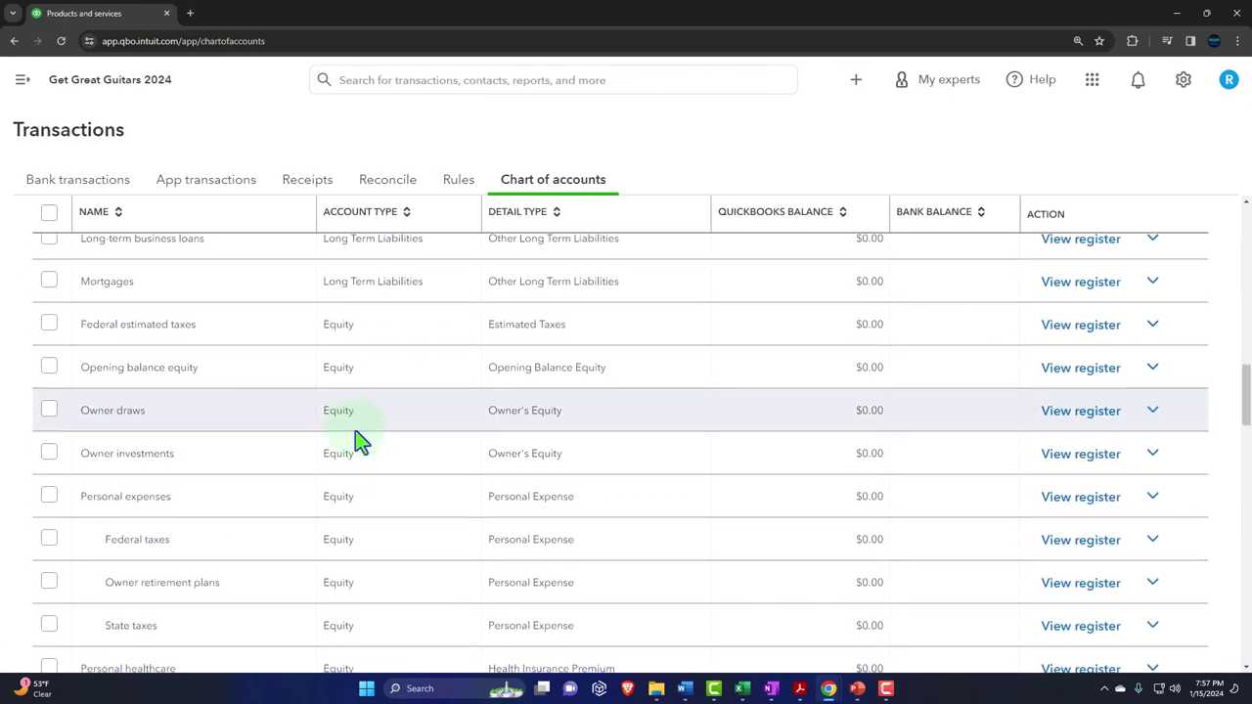
scroll(357, 440, "down", 2)
scroll(332, 430, "up", 1)
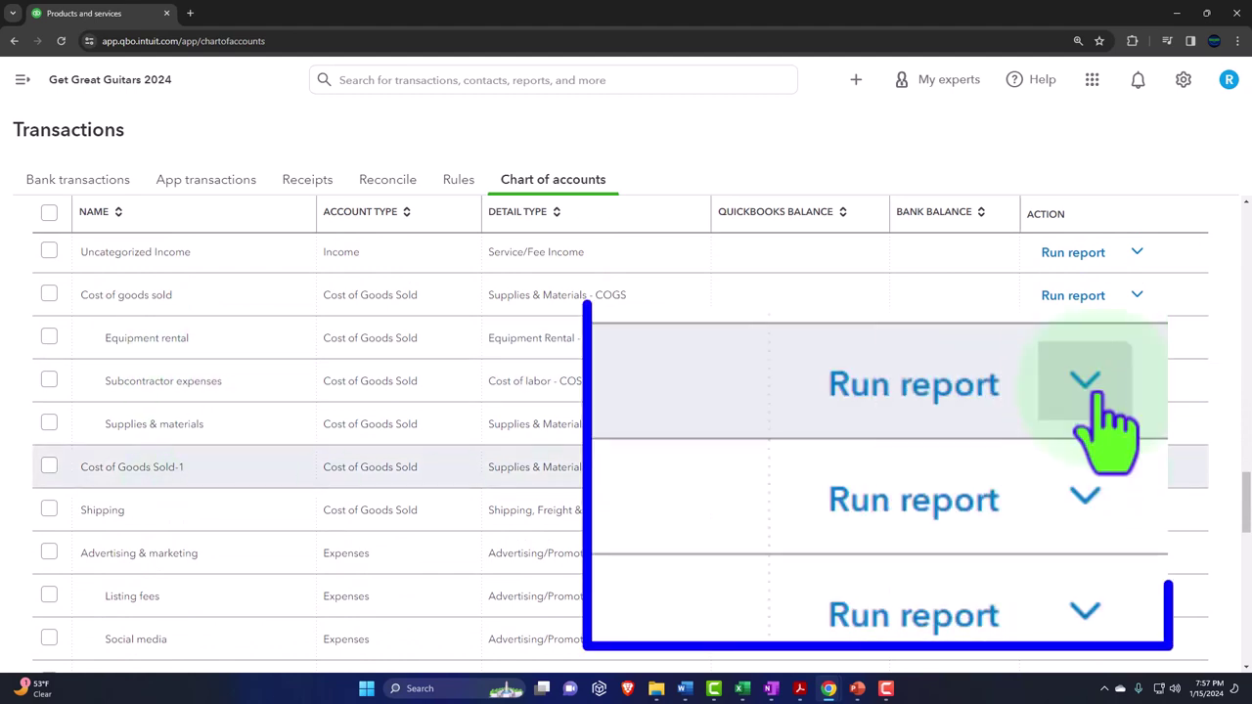
left_click(1136, 467)
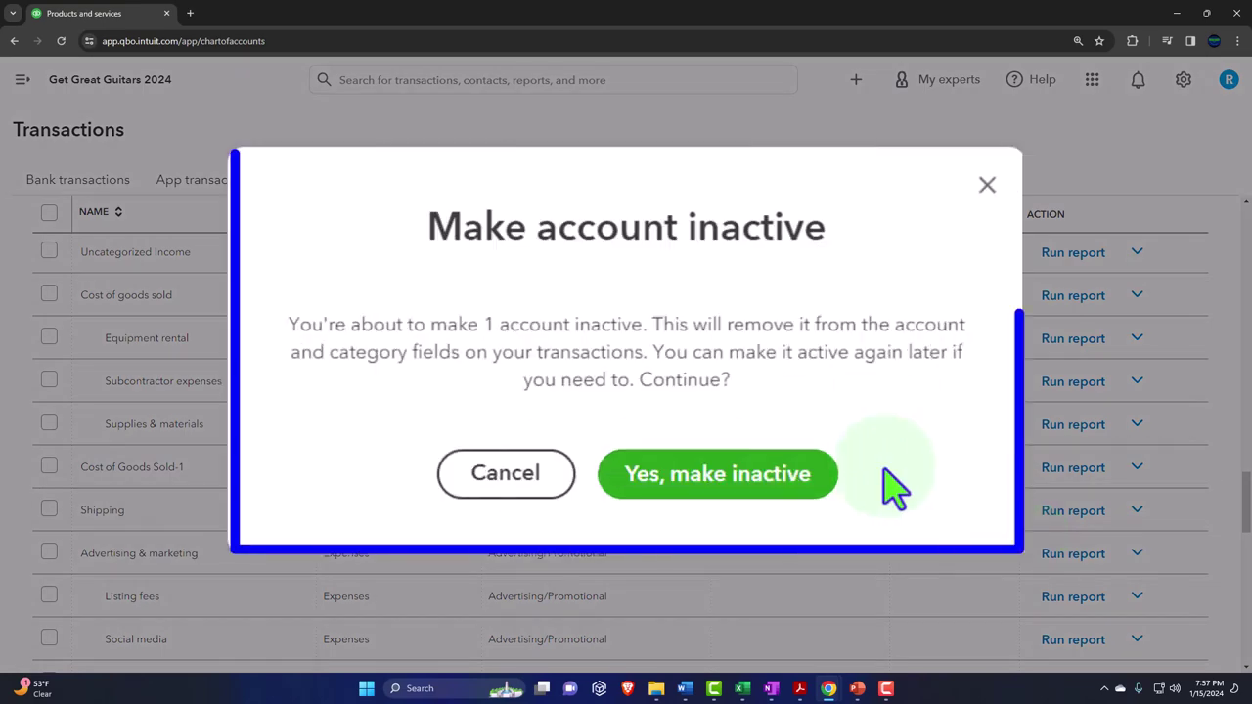
left_click(650, 499)
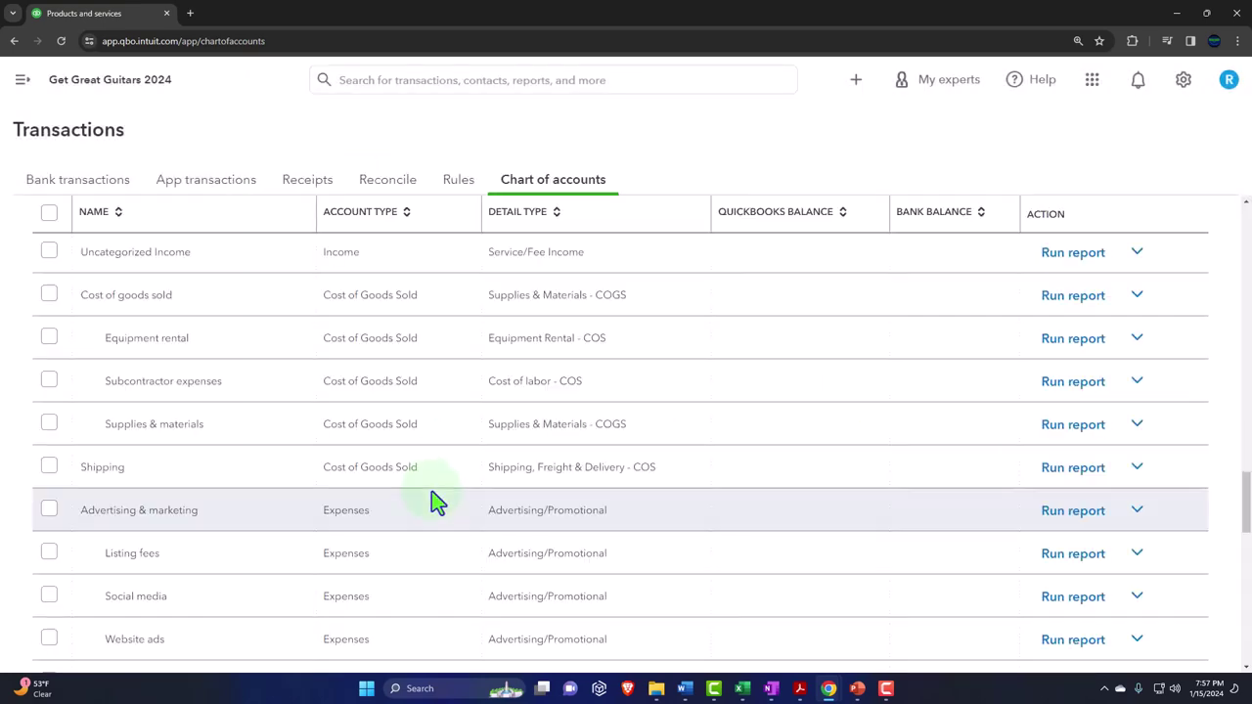
- Make the Equipment rental, Subcontractor expenses and Supplies & materials subaccounts of Cost of goods sold inactive in one batch
scroll(411, 508, "down", 10)
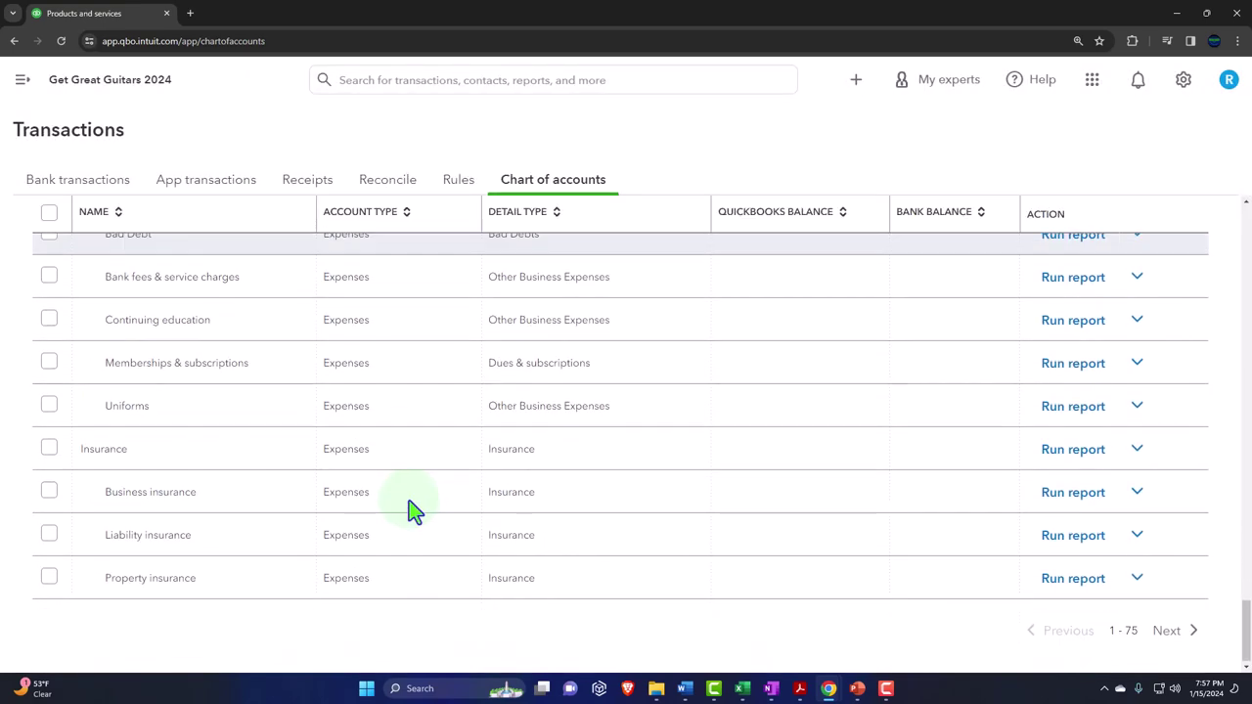
scroll(410, 508, "up", 6)
scroll(411, 509, "up", 5)
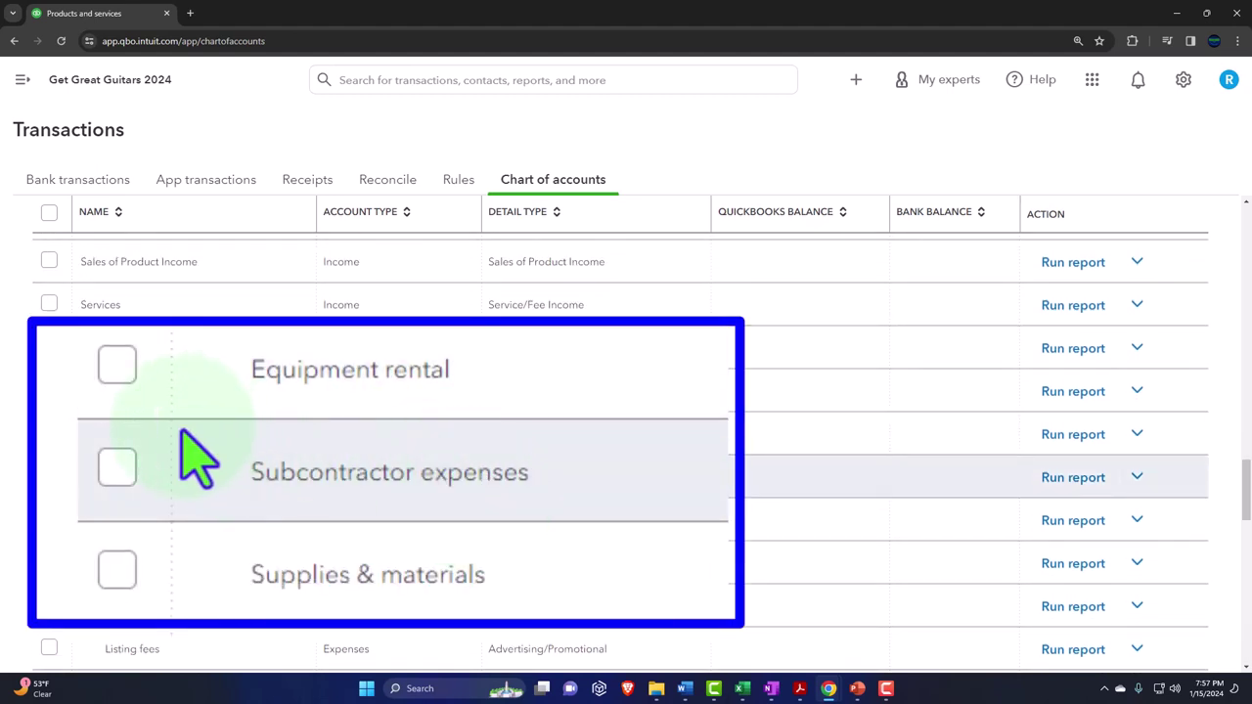
left_click(49, 434)
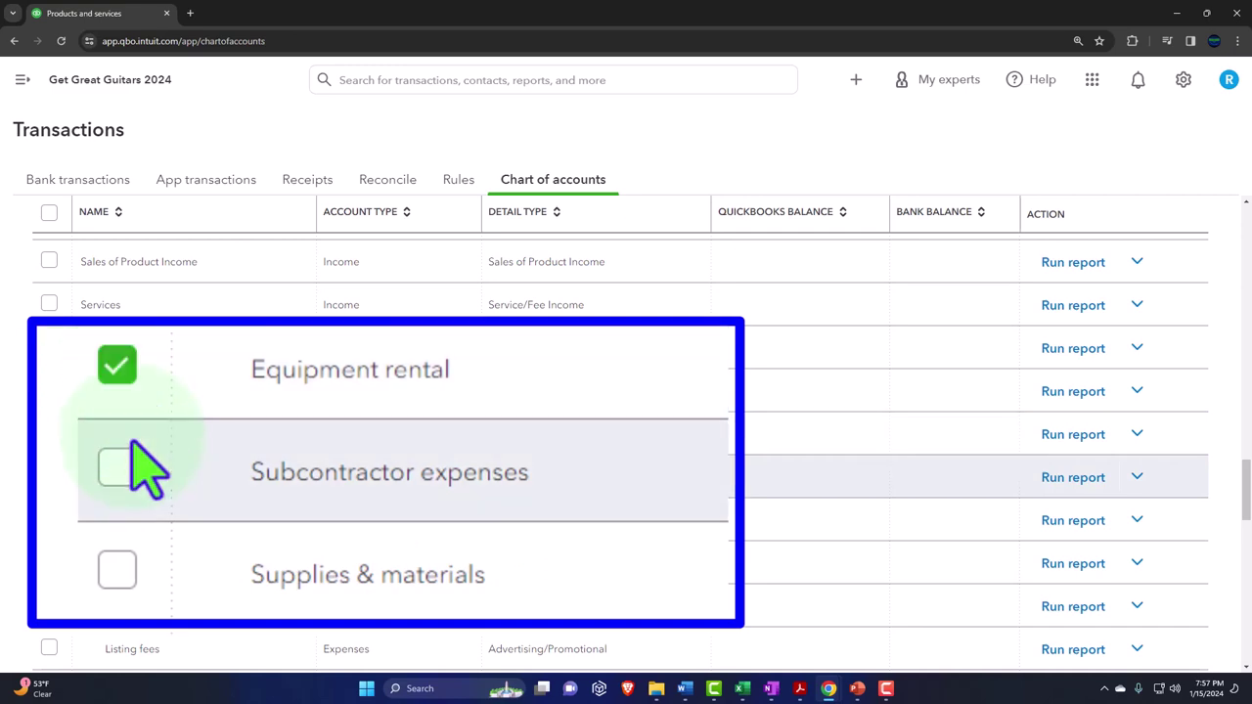
left_click(49, 477)
left_click(49, 520)
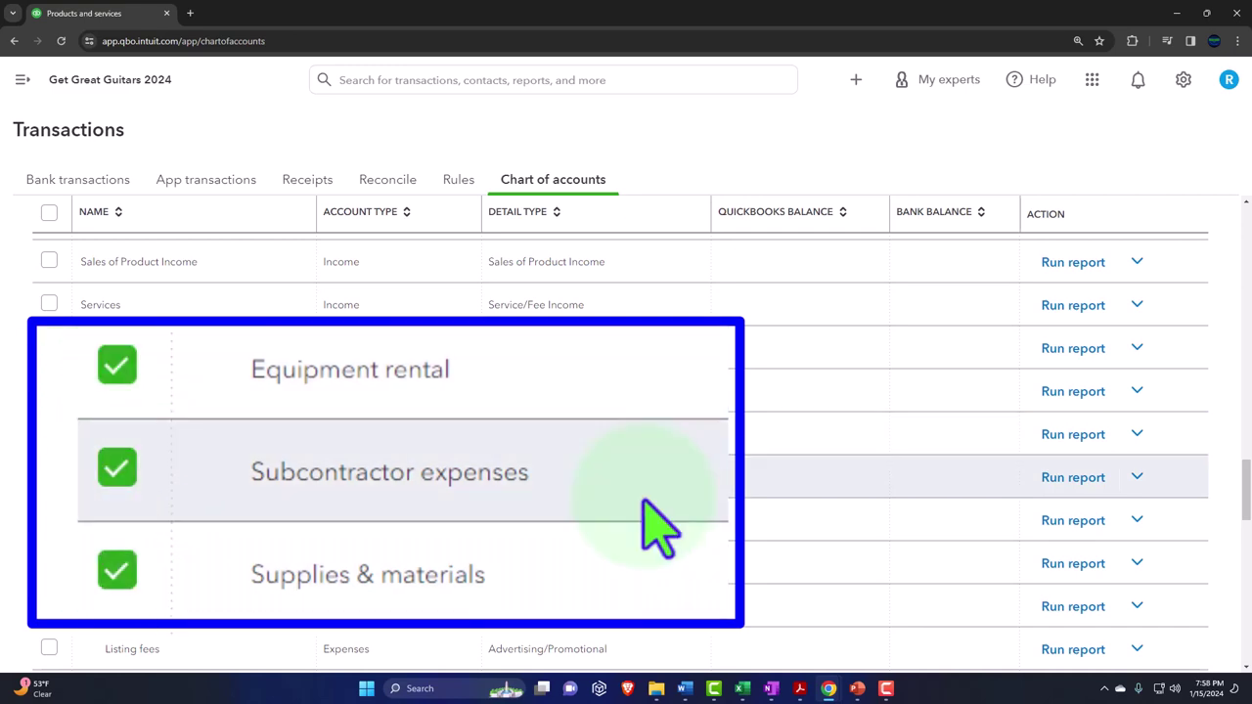
scroll(274, 499, "up", 10)
scroll(275, 498, "up", 10)
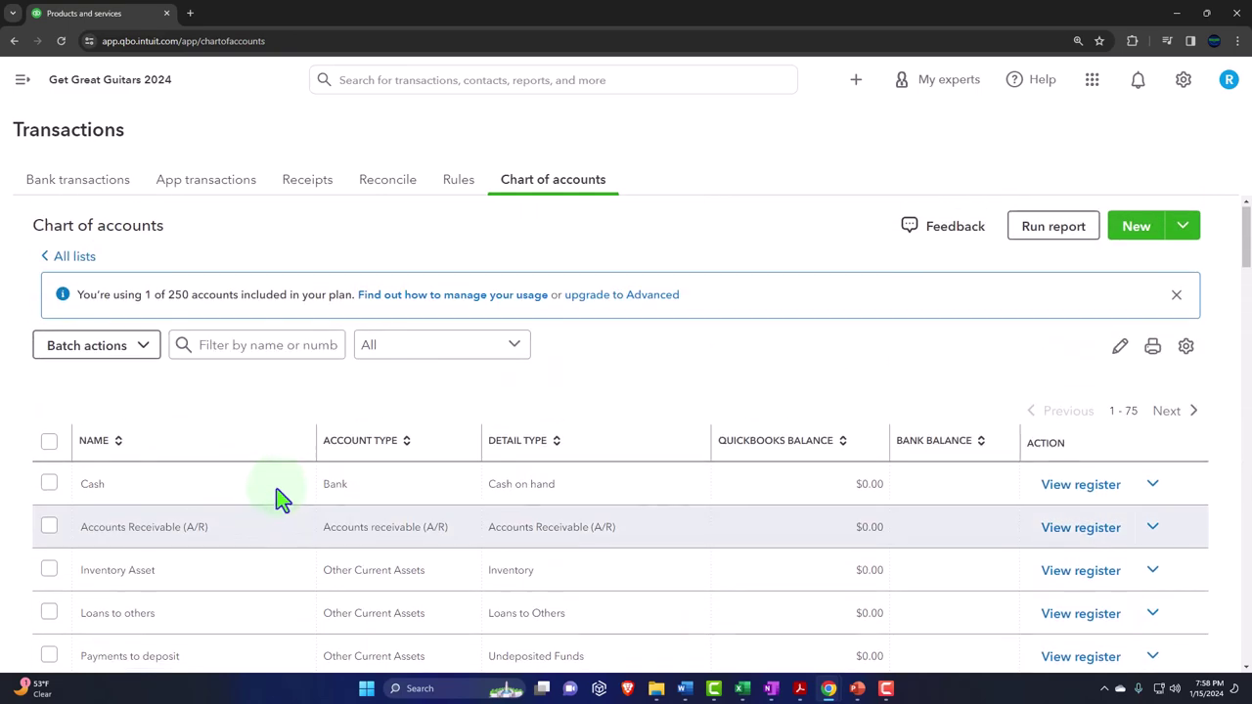
left_click(143, 349)
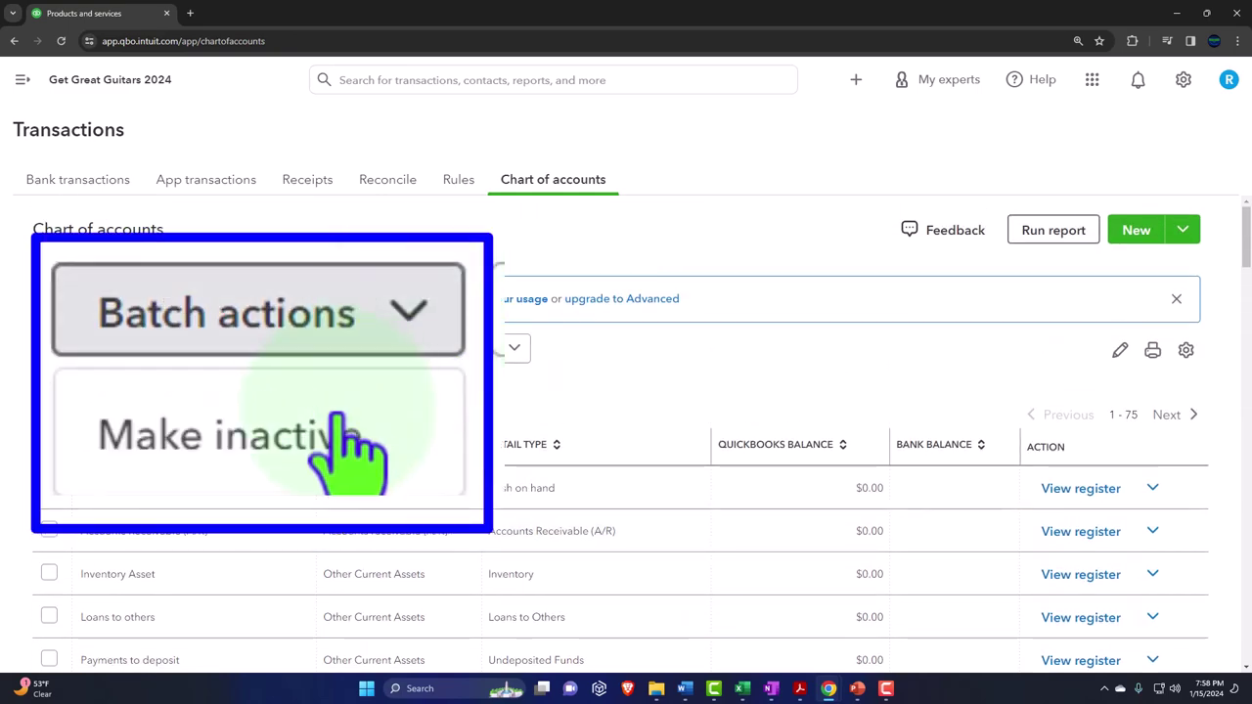
left_click(125, 388)
left_click(707, 439)
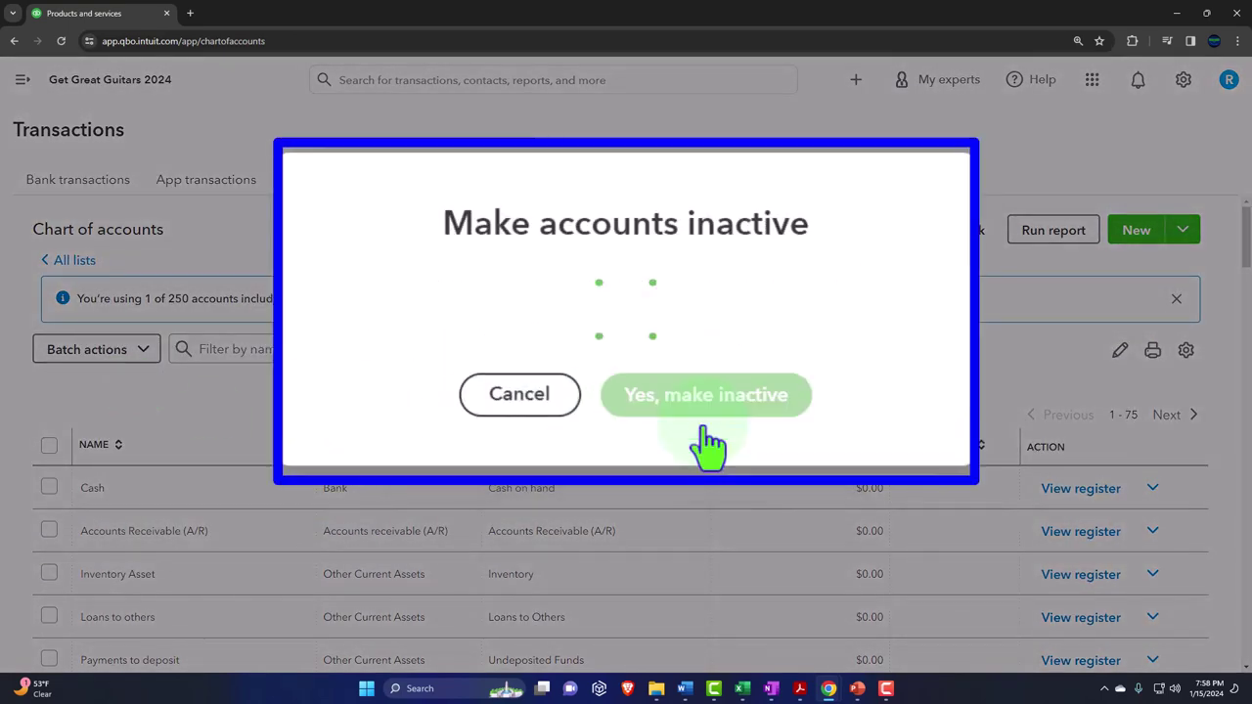
scroll(372, 475, "down", 10)
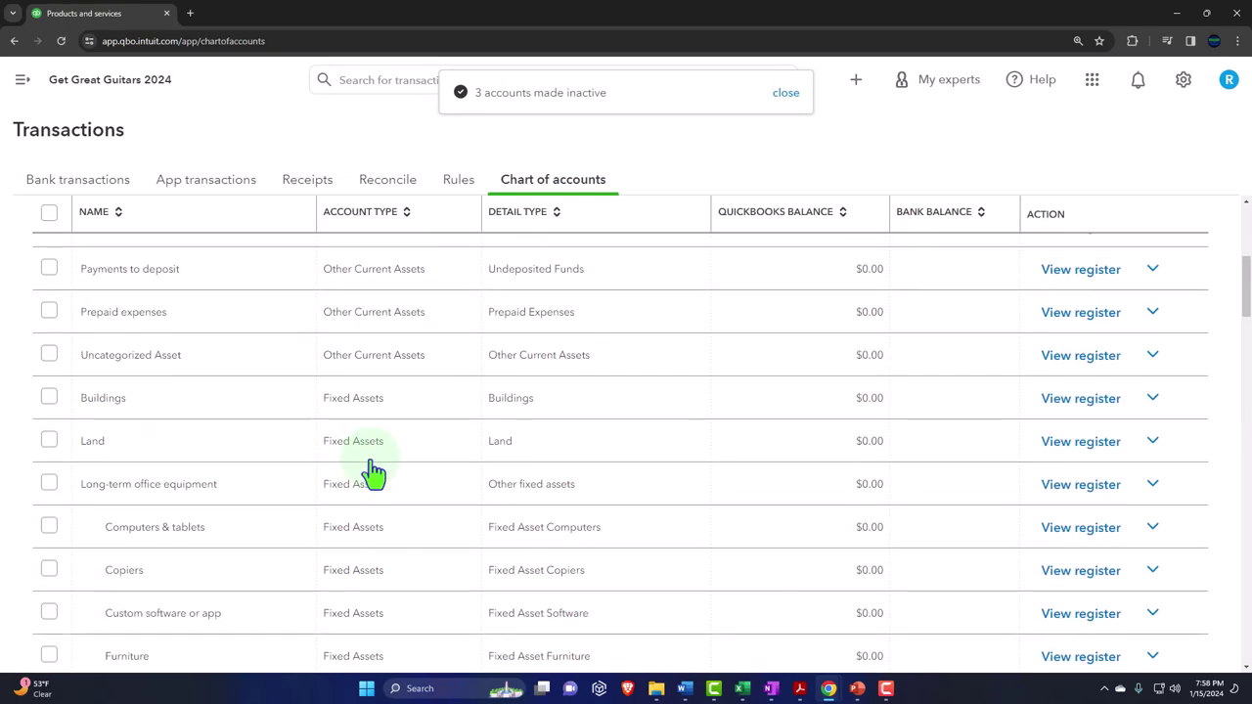
- Look through the remaining income, cost of goods sold and expense accounts in the chart of accounts
scroll(374, 474, "down", 15)
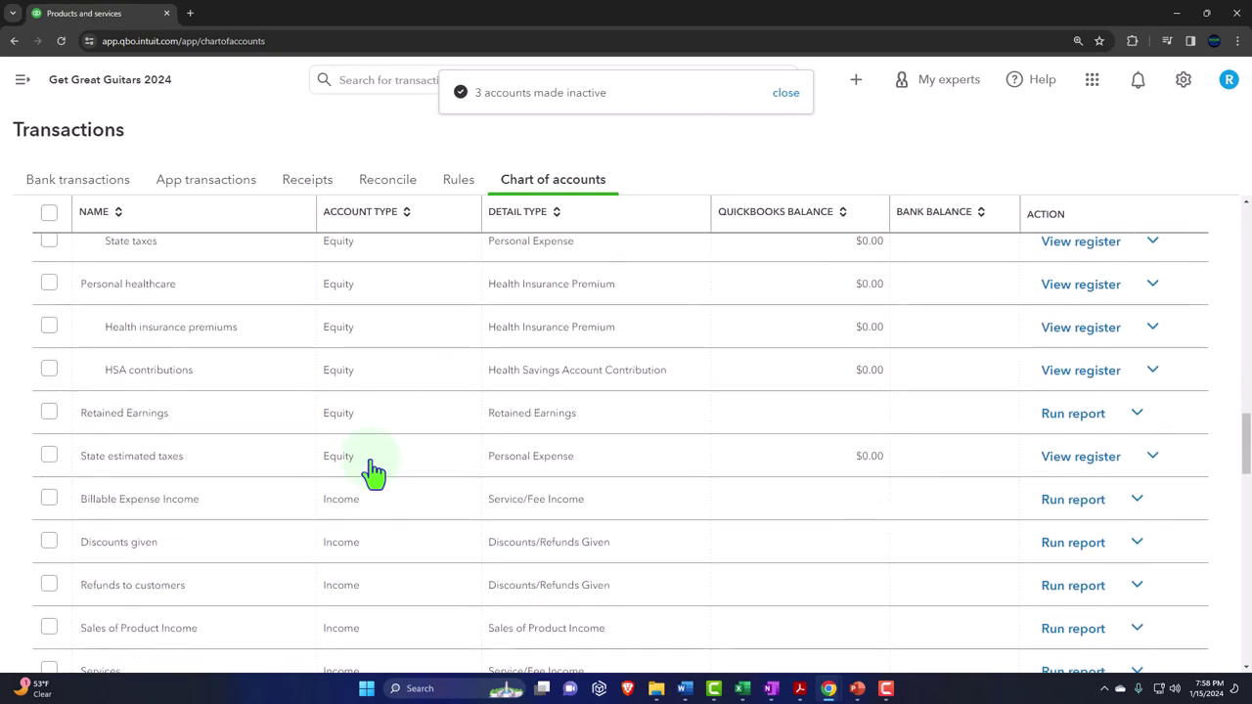
scroll(374, 473, "down", 8)
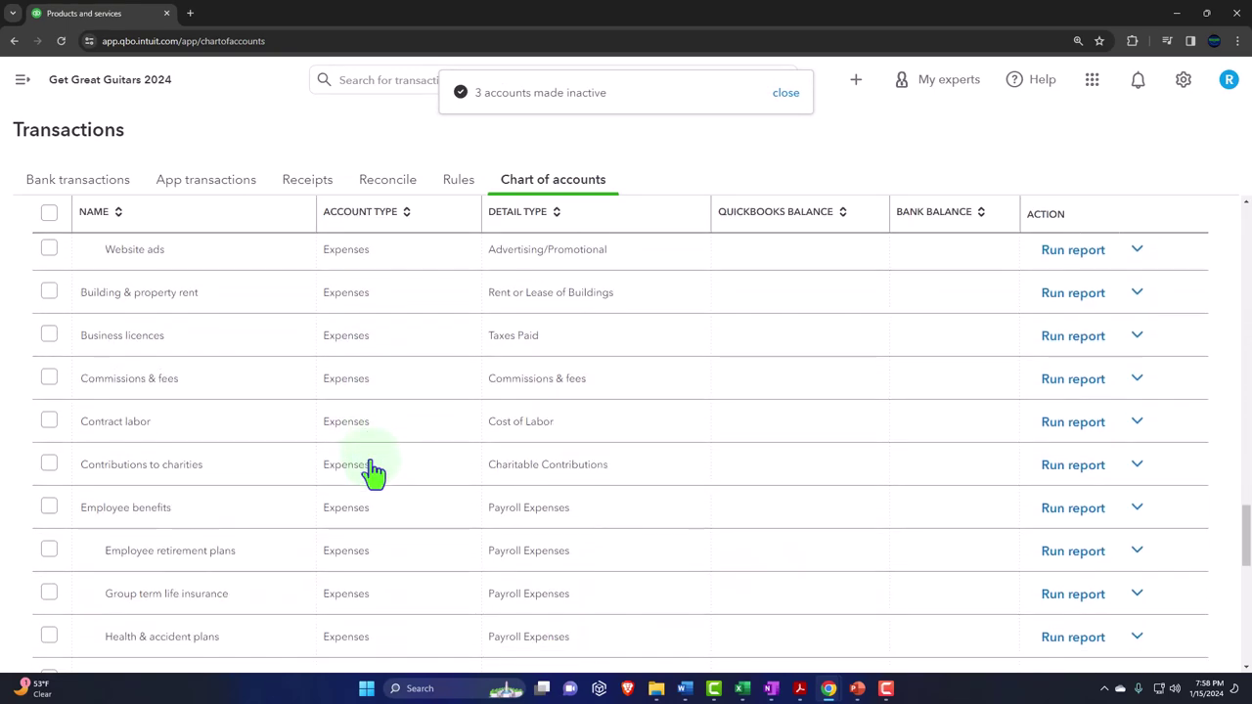
scroll(374, 474, "down", 4)
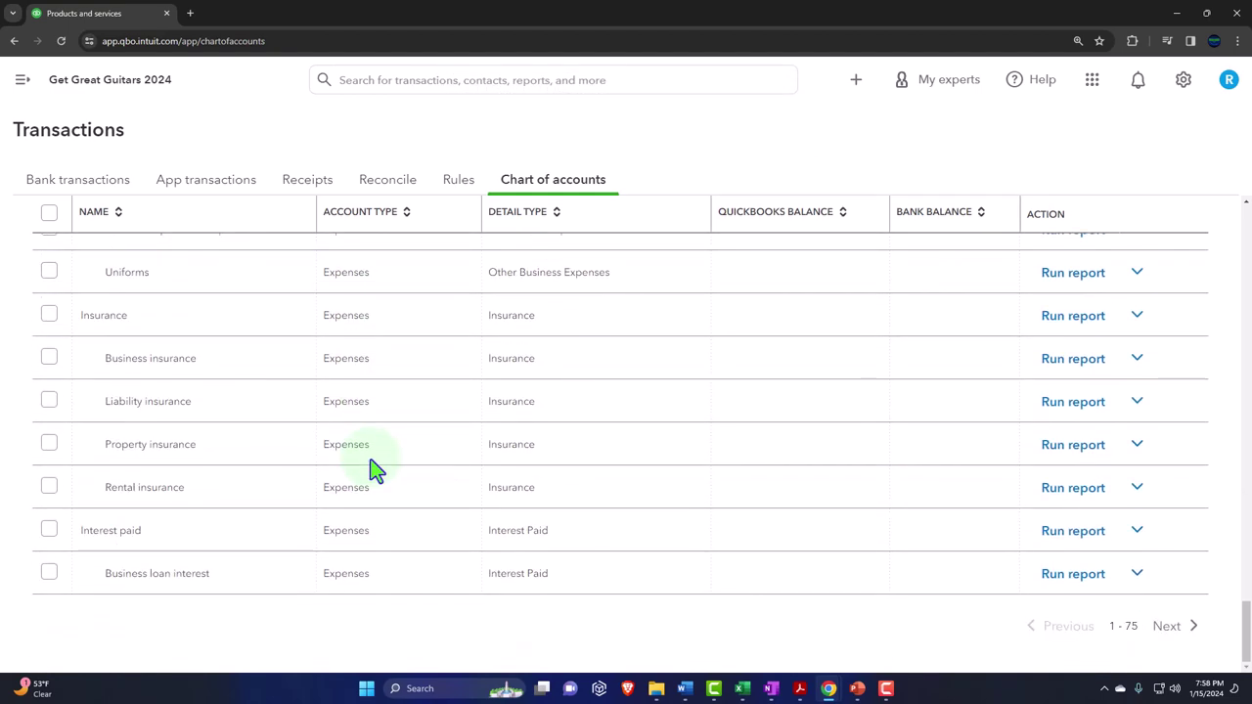
scroll(374, 471, "up", 6)
scroll(371, 458, "up", 6)
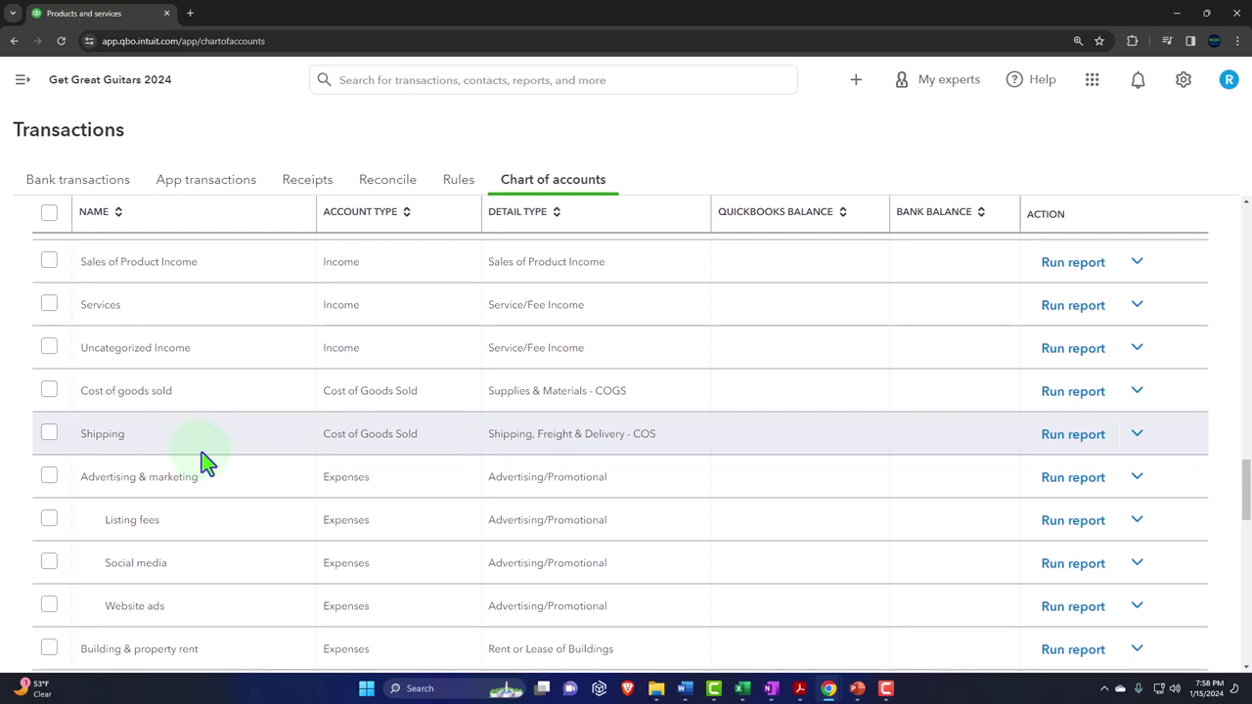
scroll(201, 452, "up", 15)
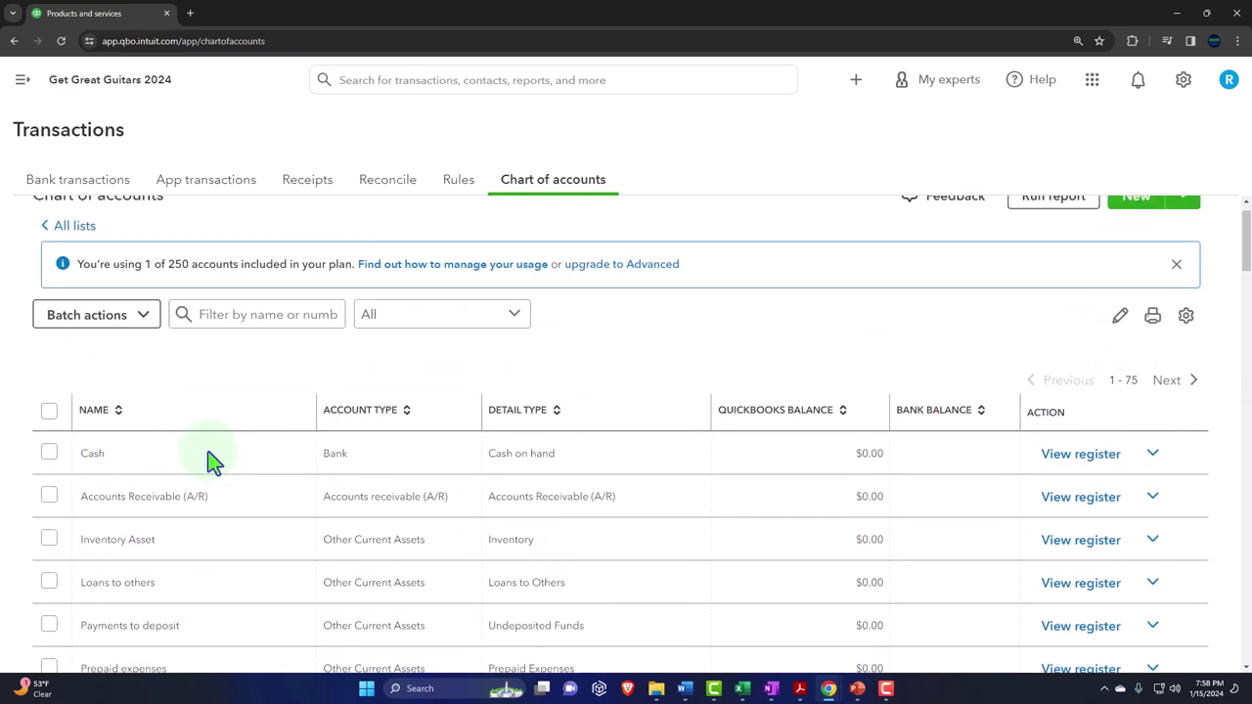
- Return to the Products & services list with the navigation menu hidden and look over the options for adding new items
left_click(23, 79)
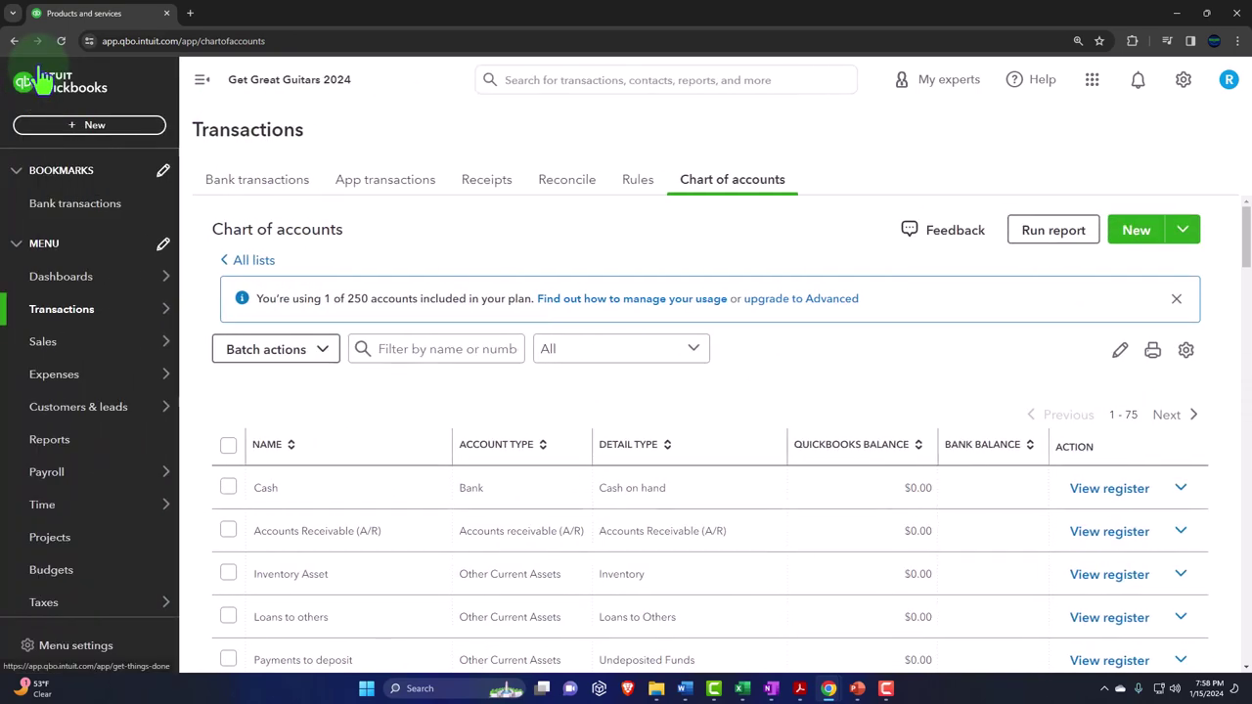
left_click(57, 350)
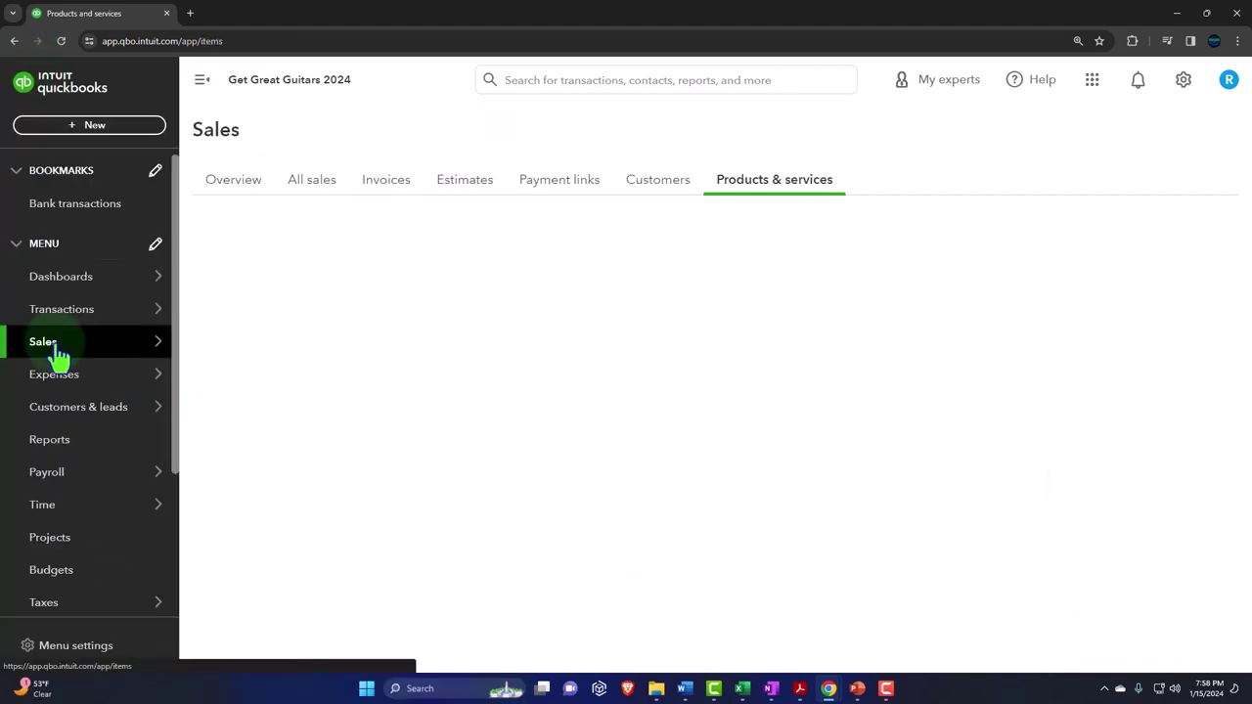
left_click(202, 83)
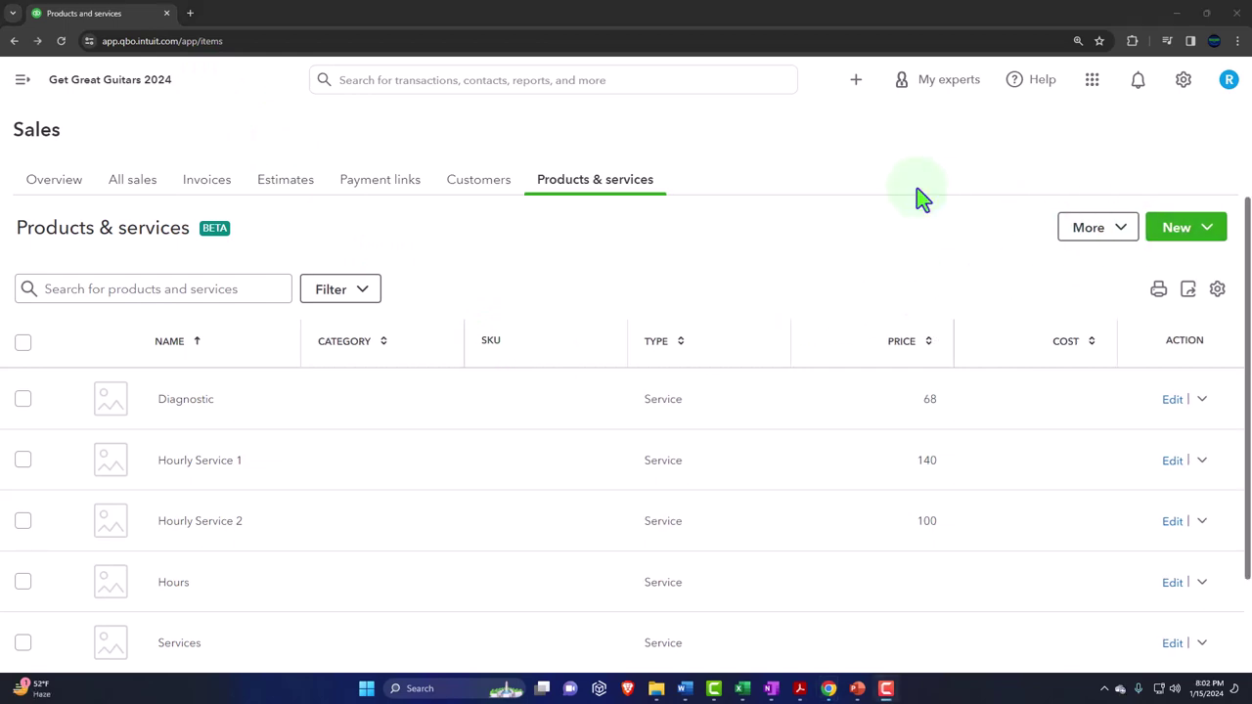
left_click(1208, 231)
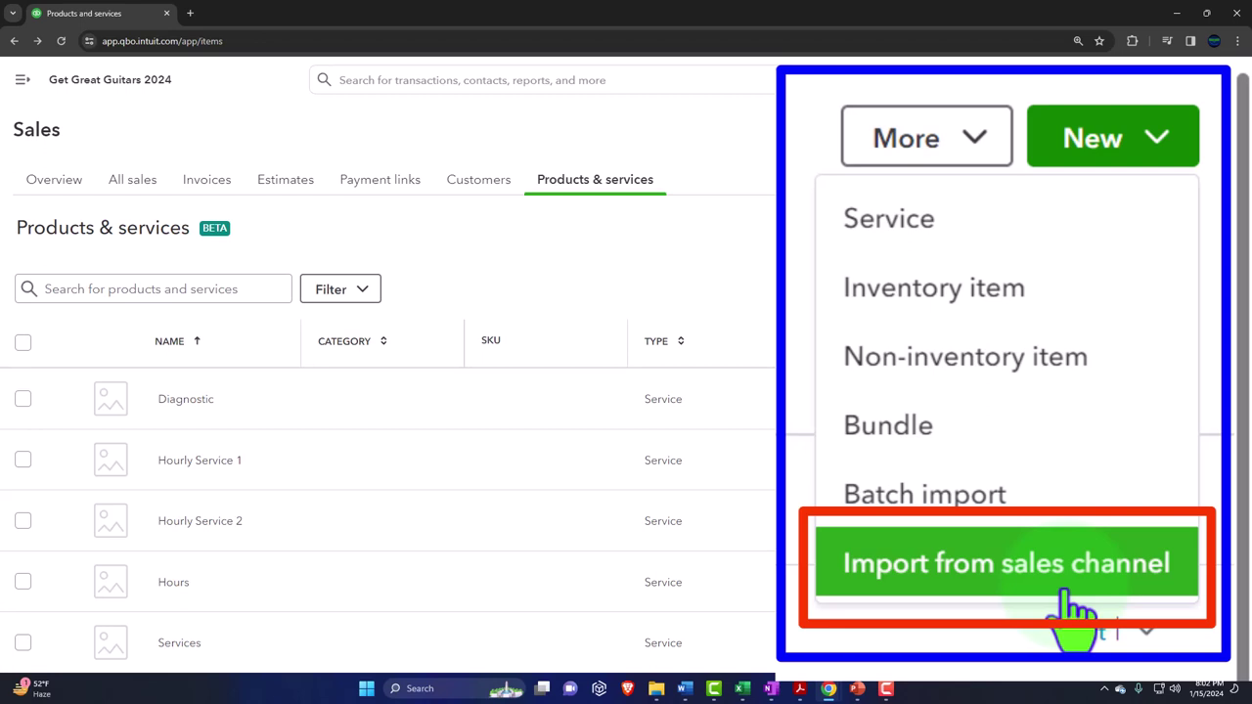
left_click(928, 245)
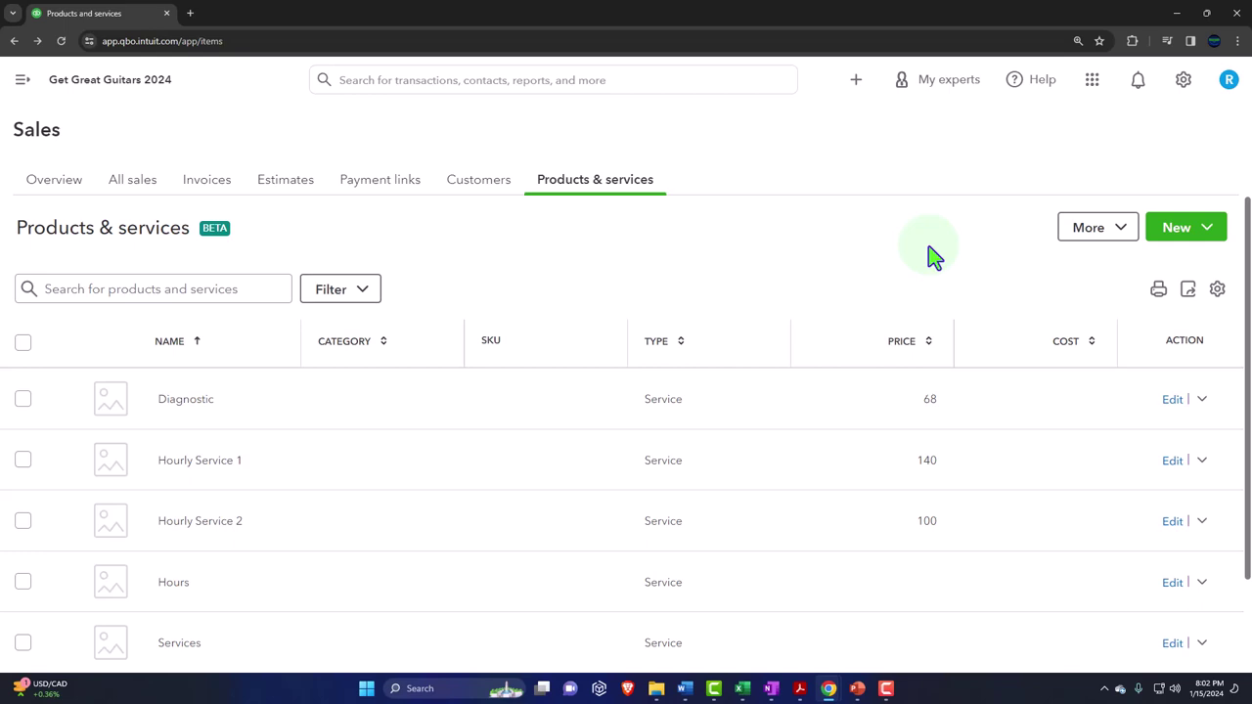
- Open the batch import for products and services from the import data tools, and dismiss the first-time import help
left_click(1183, 82)
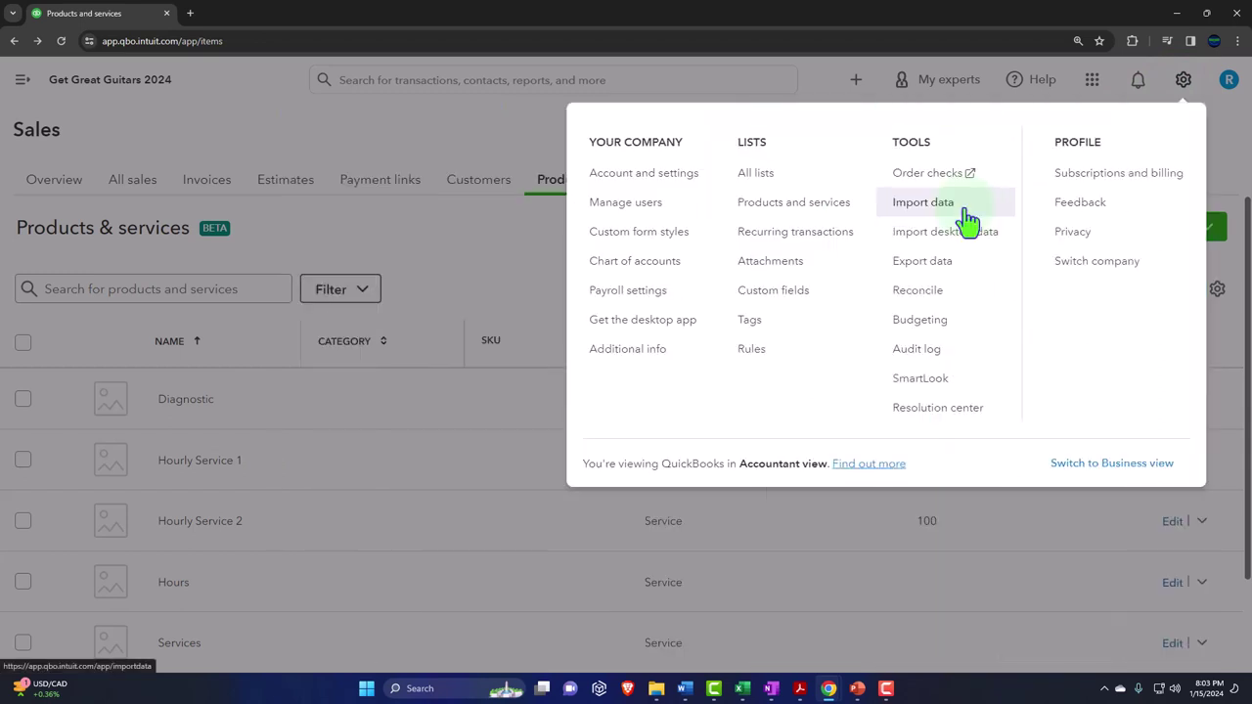
left_click(966, 223)
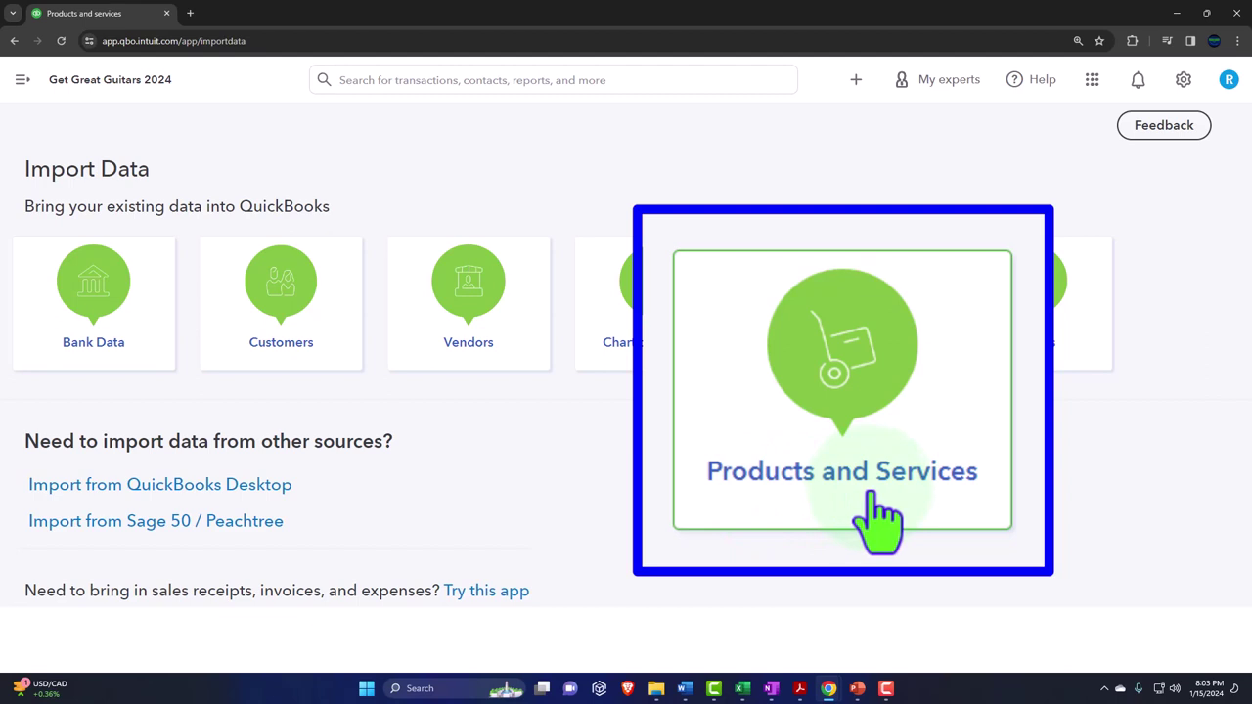
left_click(861, 362)
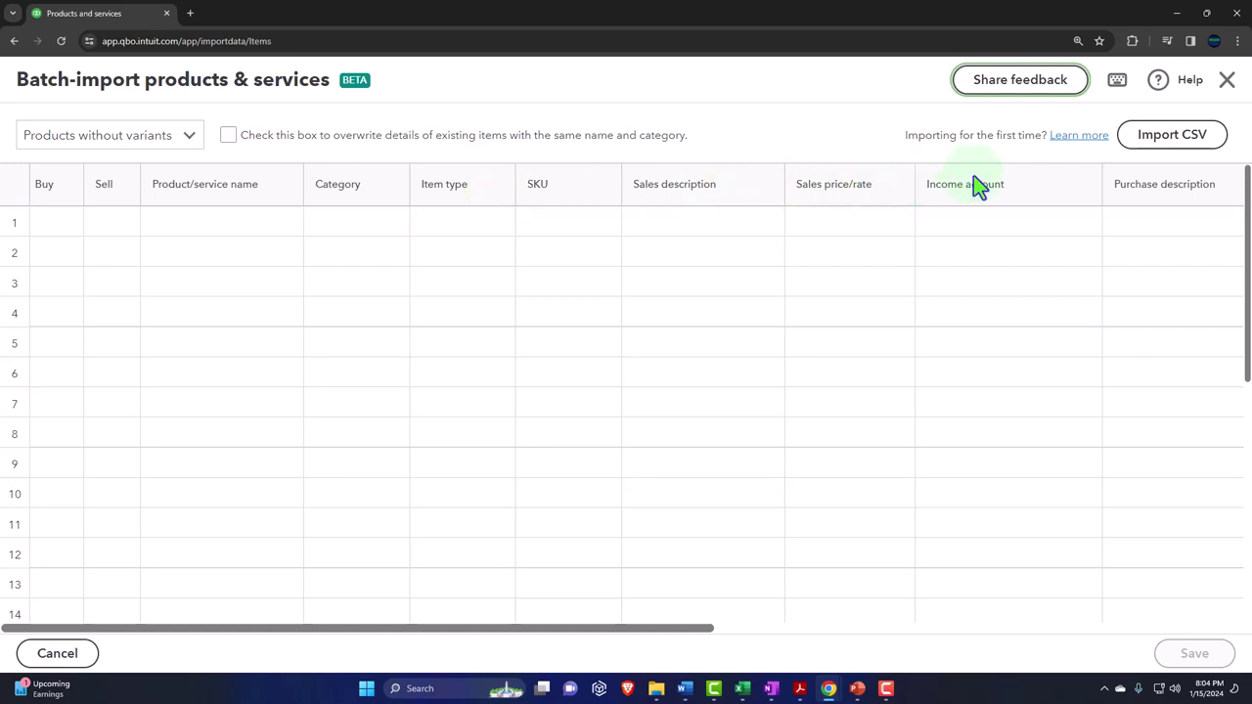
left_click(1075, 144)
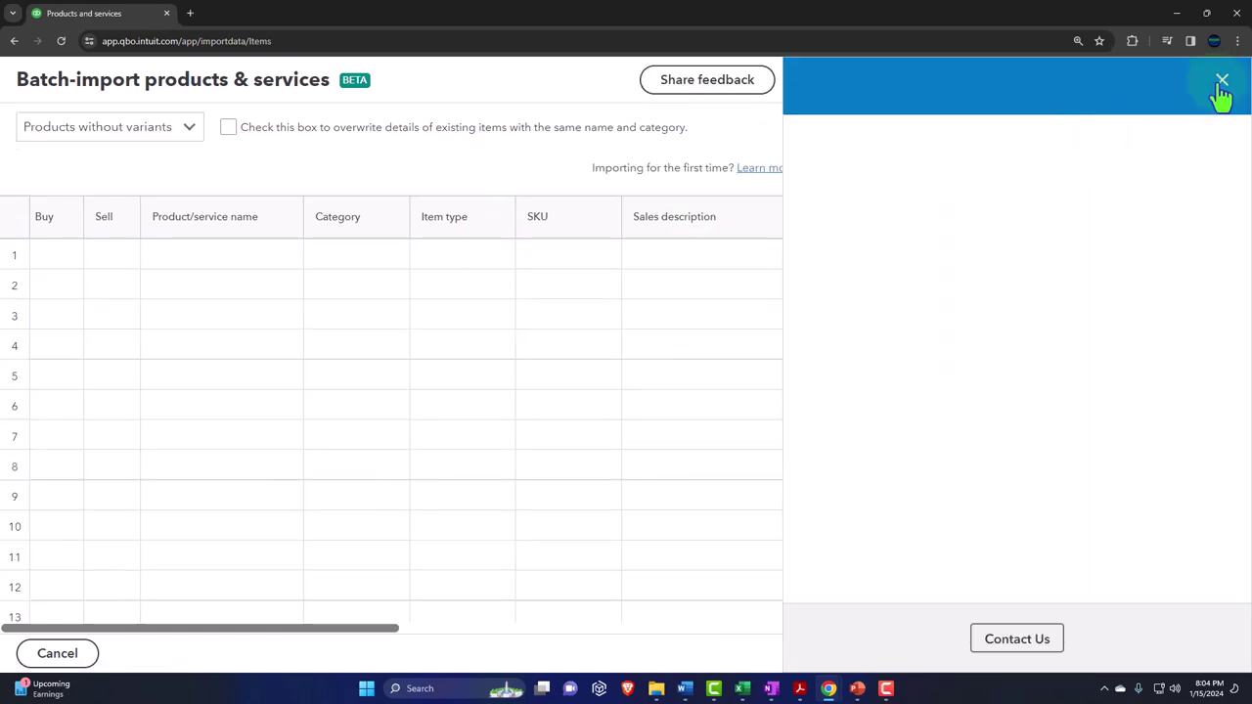
left_click(1221, 81)
- Download the sample products and services CSV from the CSV import and open it in Excel, enlarging the sheet to 160%
left_click(1186, 145)
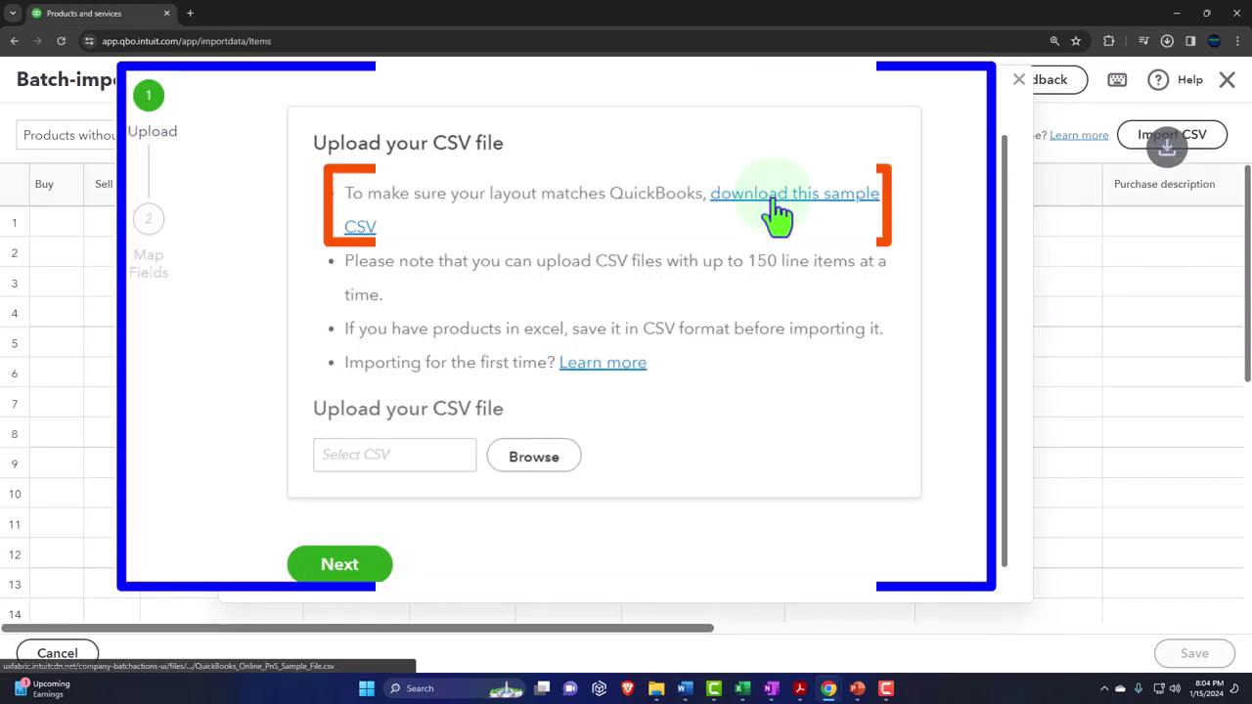
left_click(778, 210)
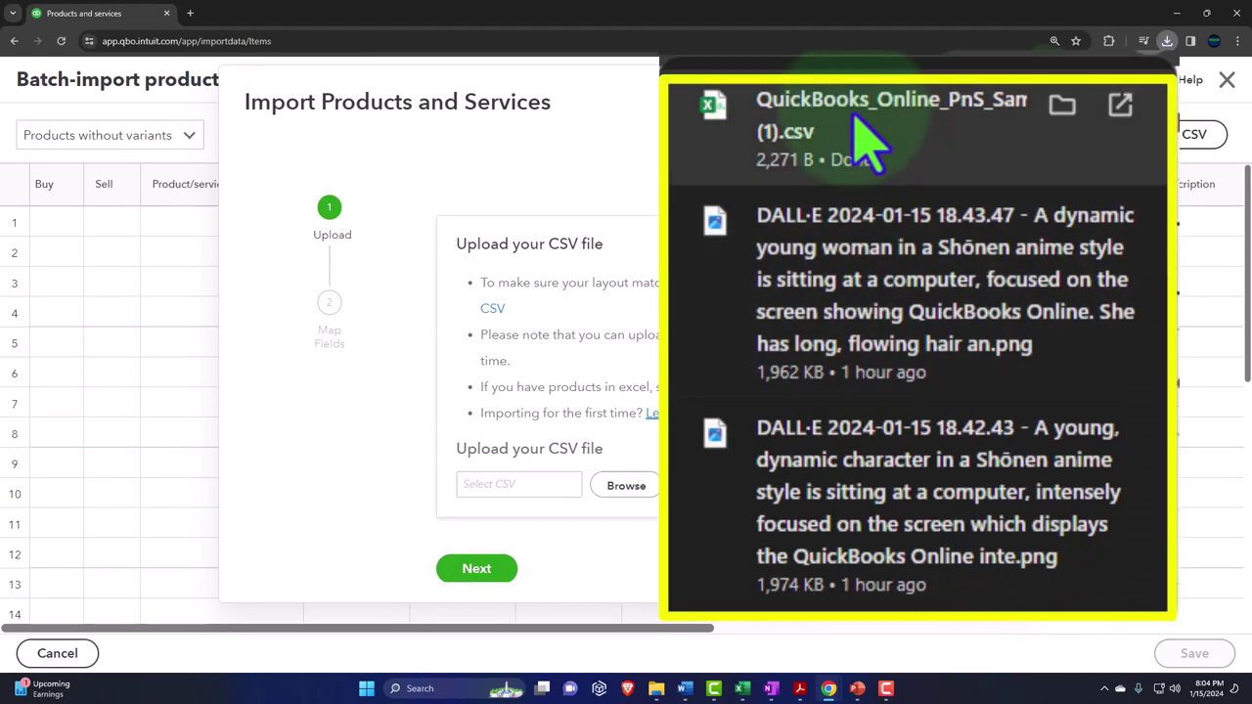
key("alt+Tab")
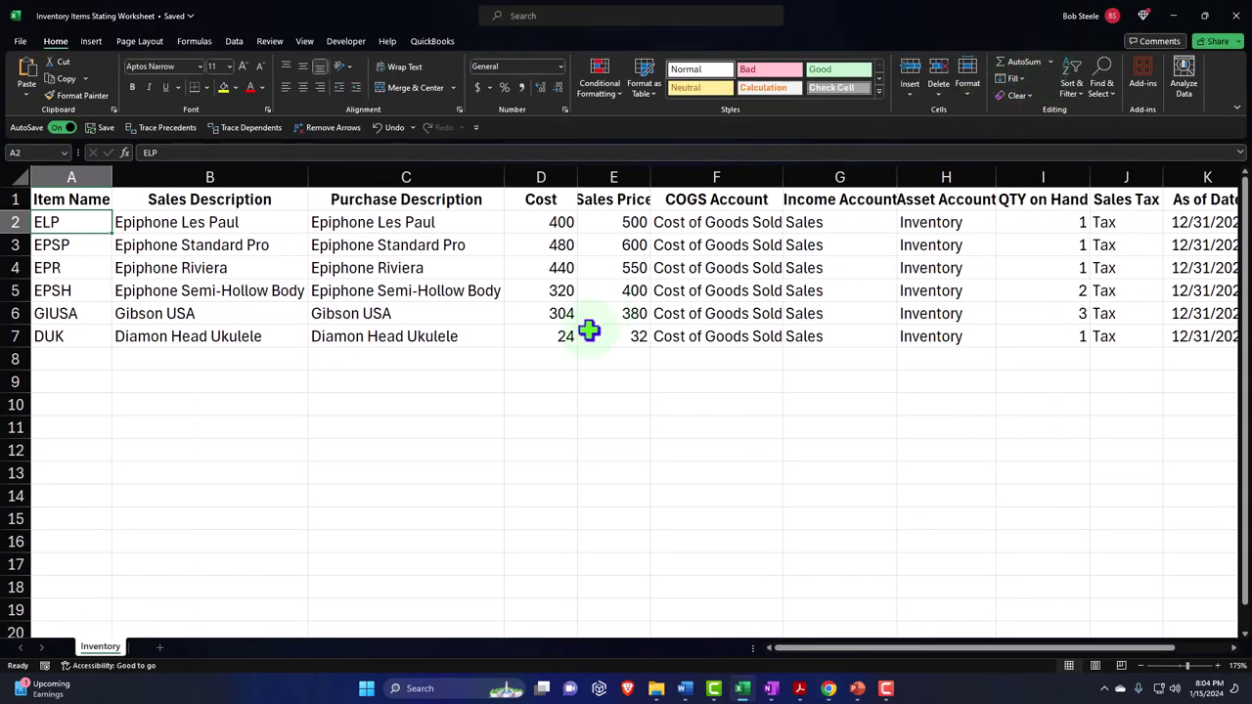
left_click(473, 377)
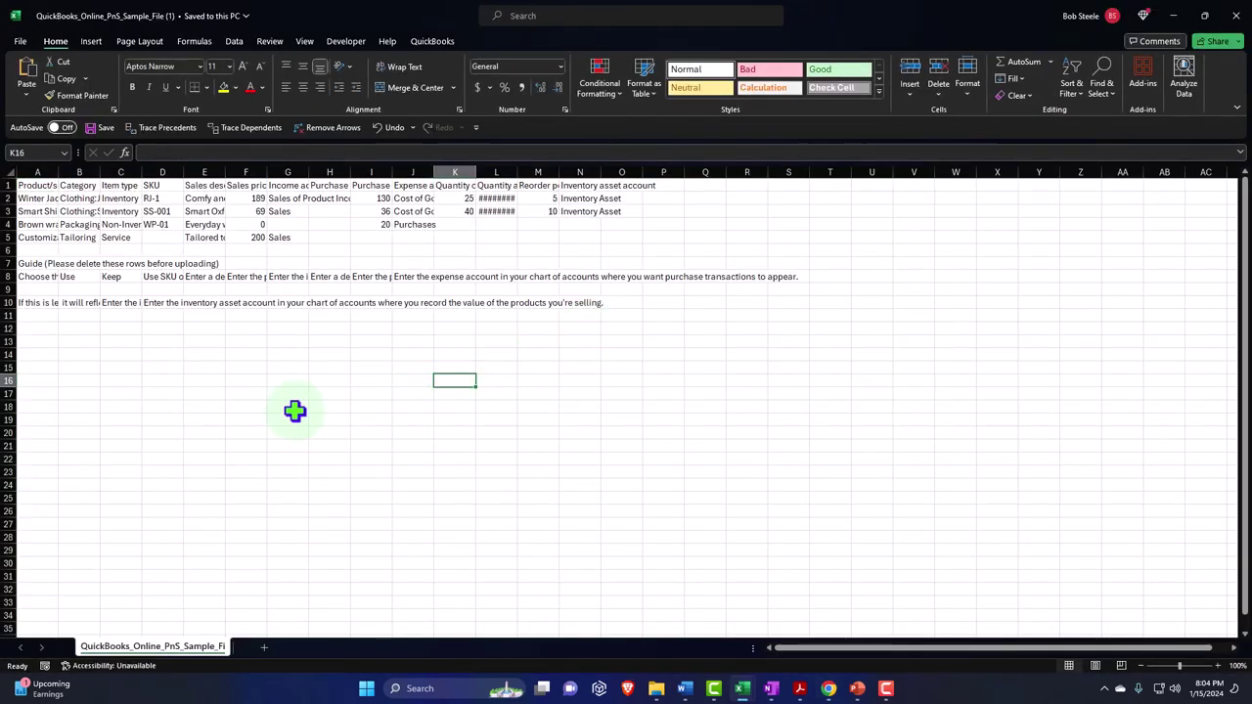
left_click(290, 407)
scroll(225, 439, "up", 6, "ctrl")
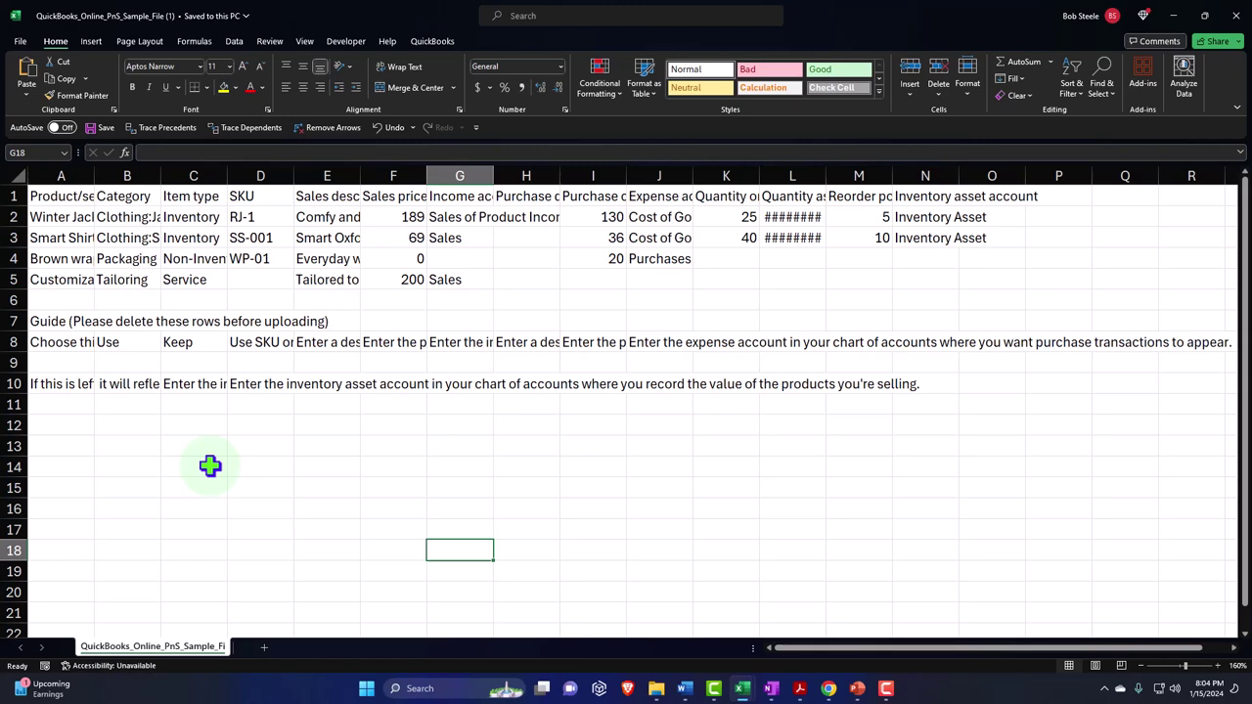
- Switch to File Explorer, show the 2 New Company folder and select its full path
left_click(655, 689)
left_click(792, 614)
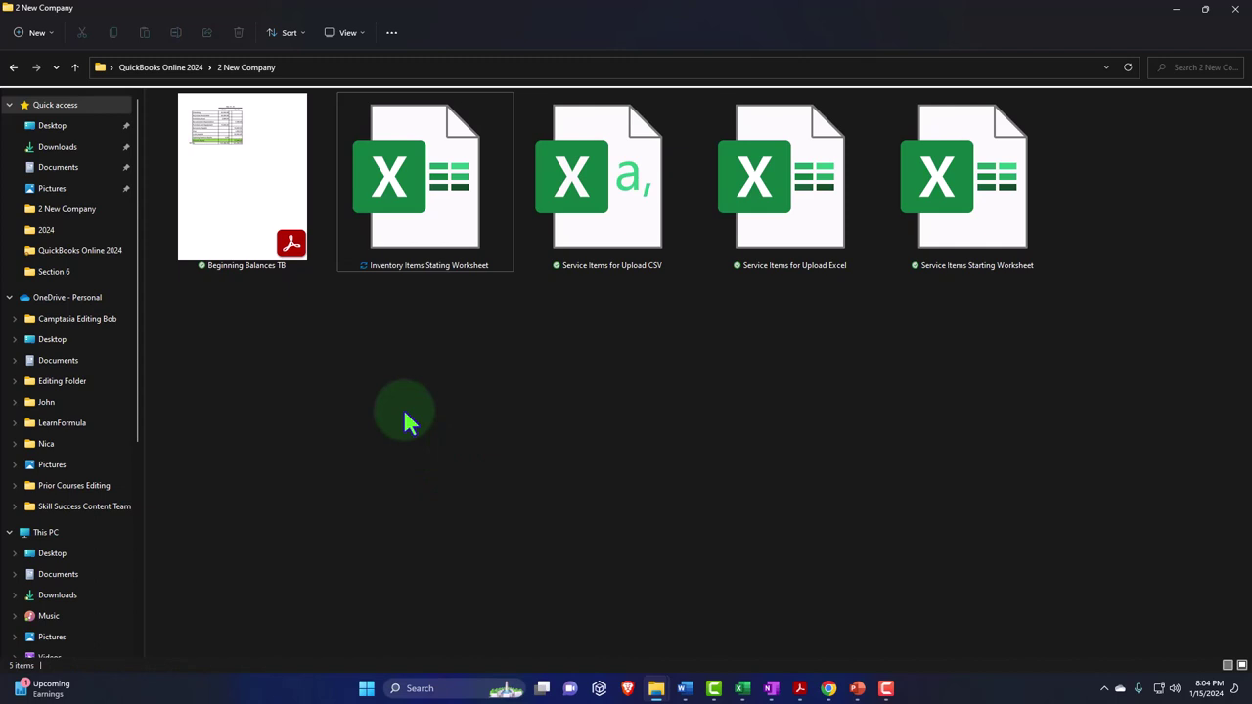
left_click(328, 69)
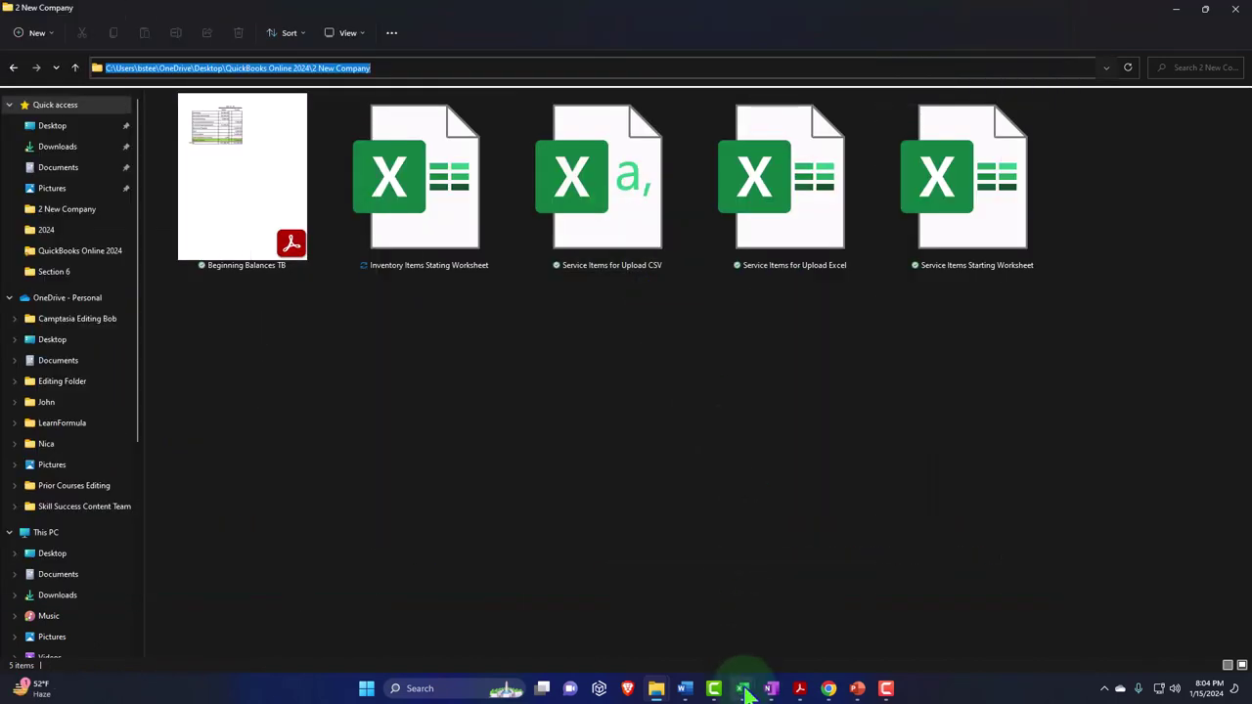
- Return to the sample file in Excel and save it as an Excel Workbook named "Ineontory Excel File"
left_click(743, 690)
left_click(405, 470)
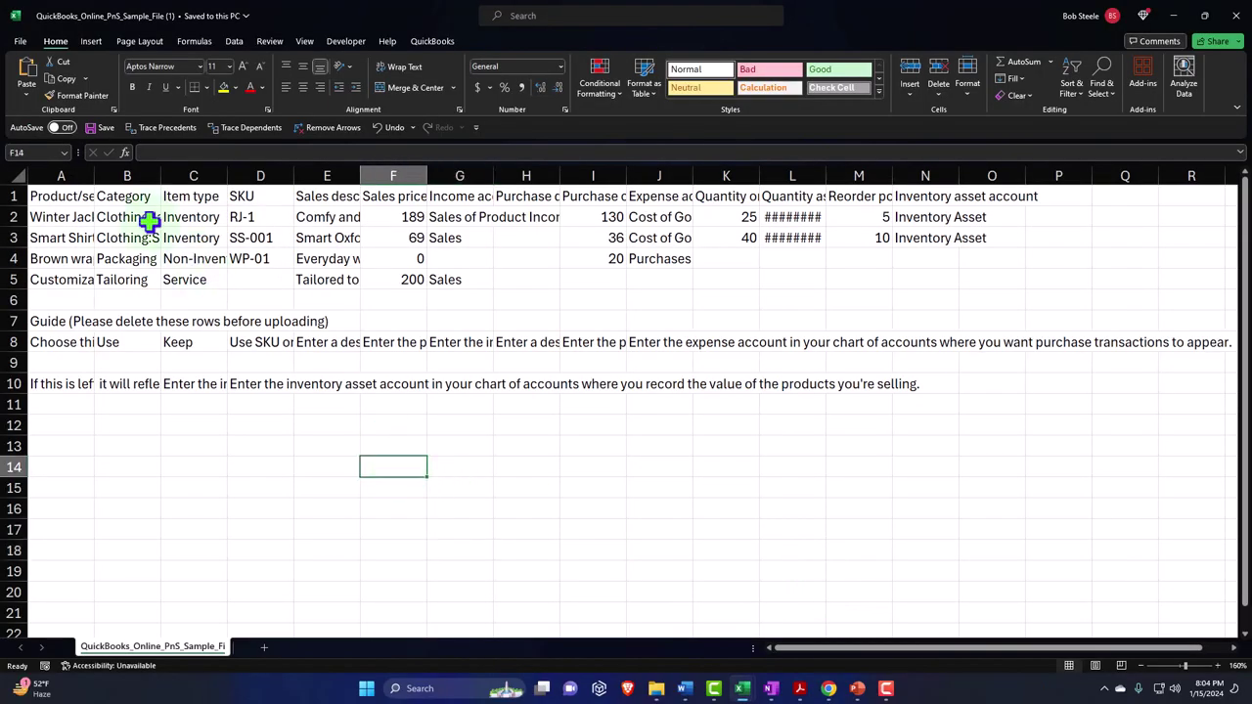
left_click(19, 41)
left_click(44, 243)
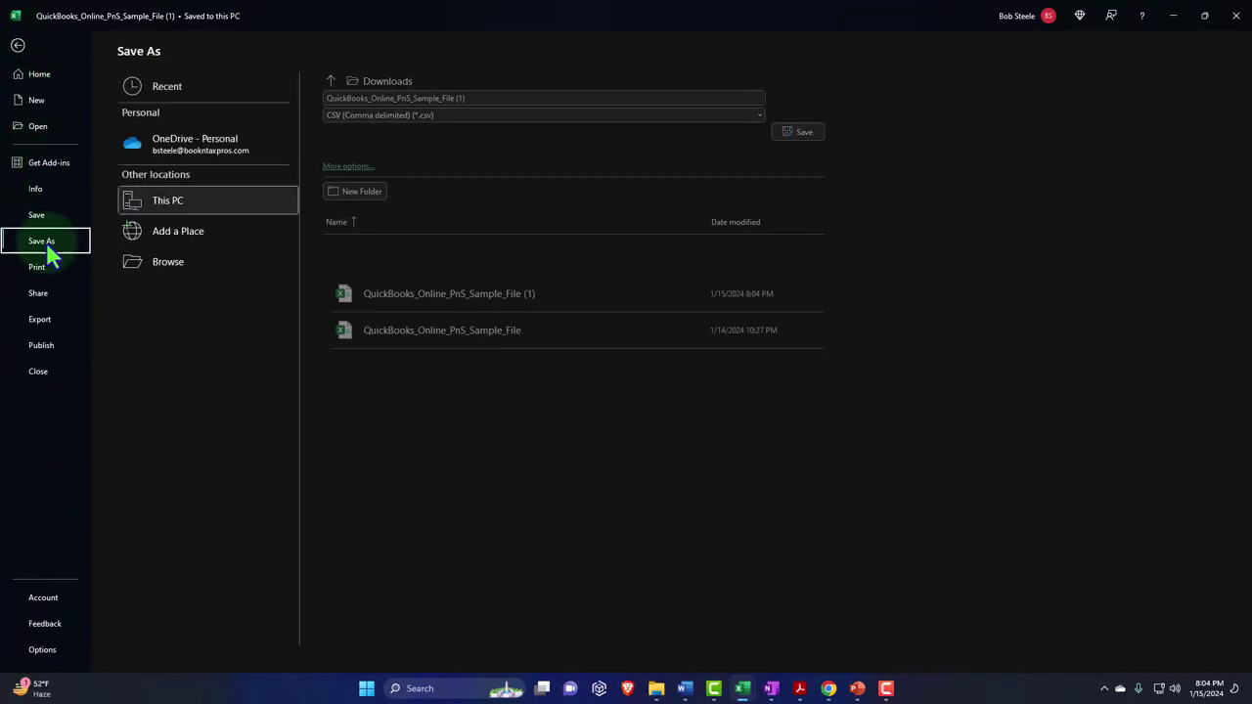
left_click(168, 261)
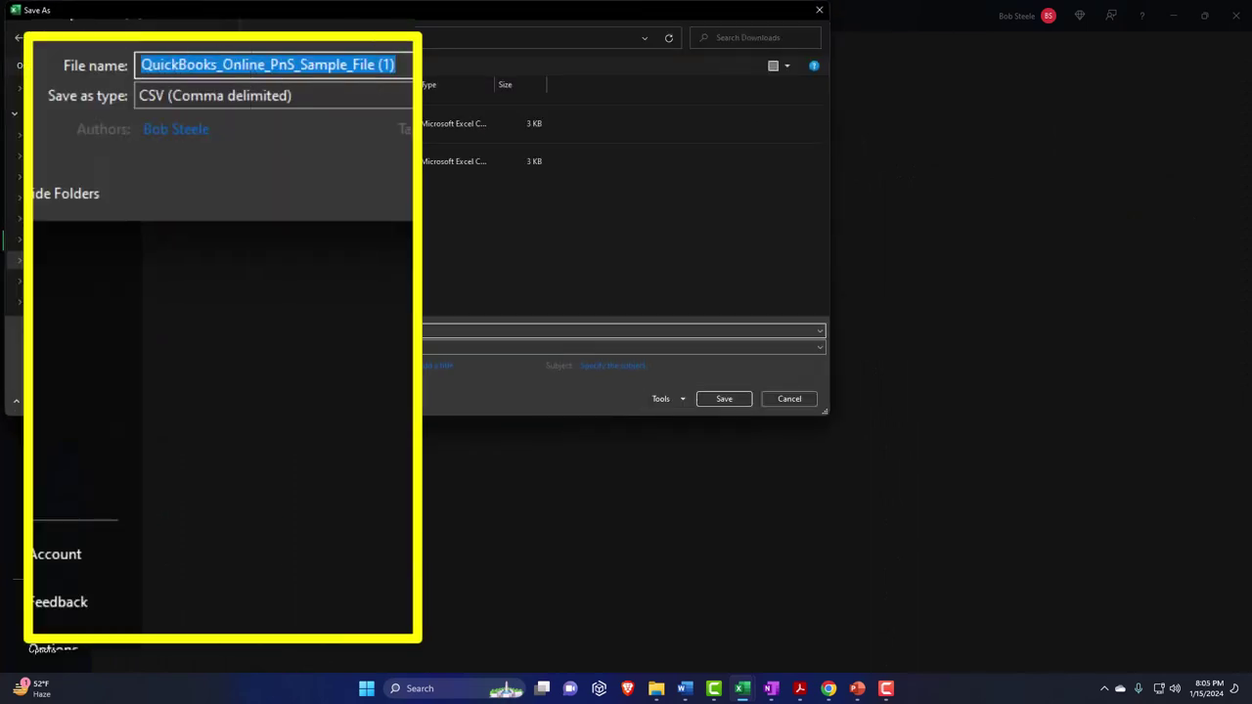
type("Ineontory Excel File")
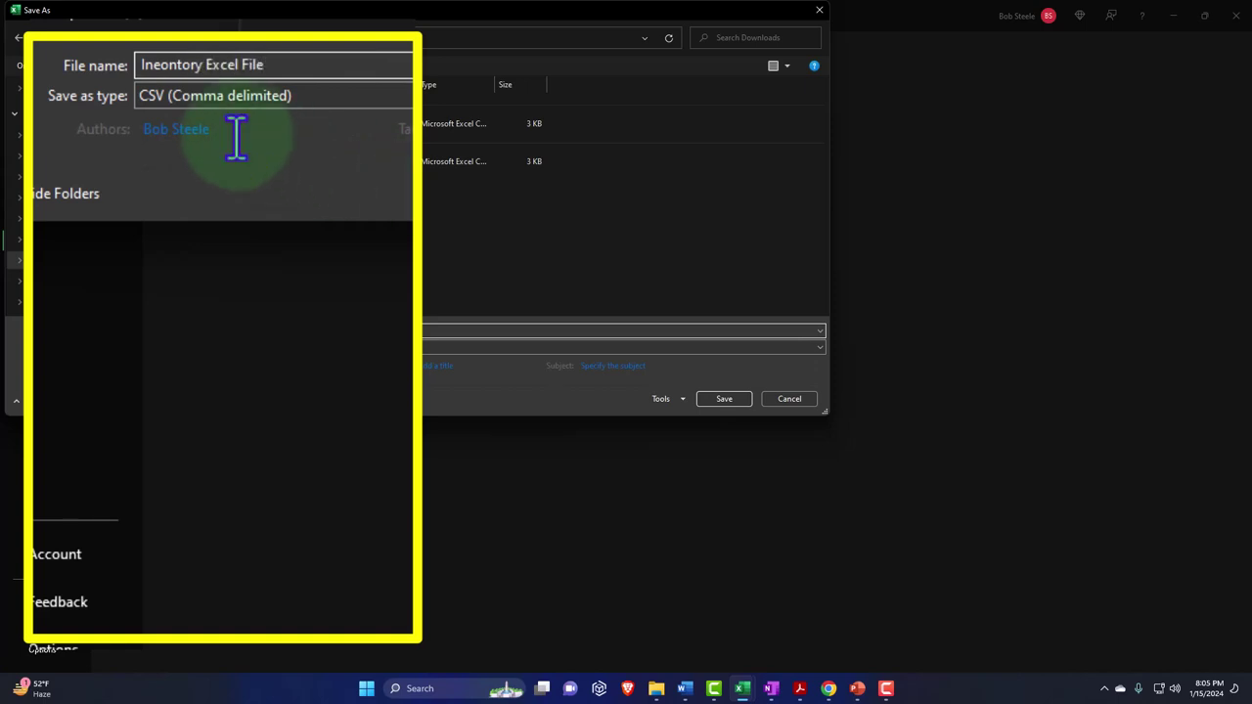
left_click(301, 96)
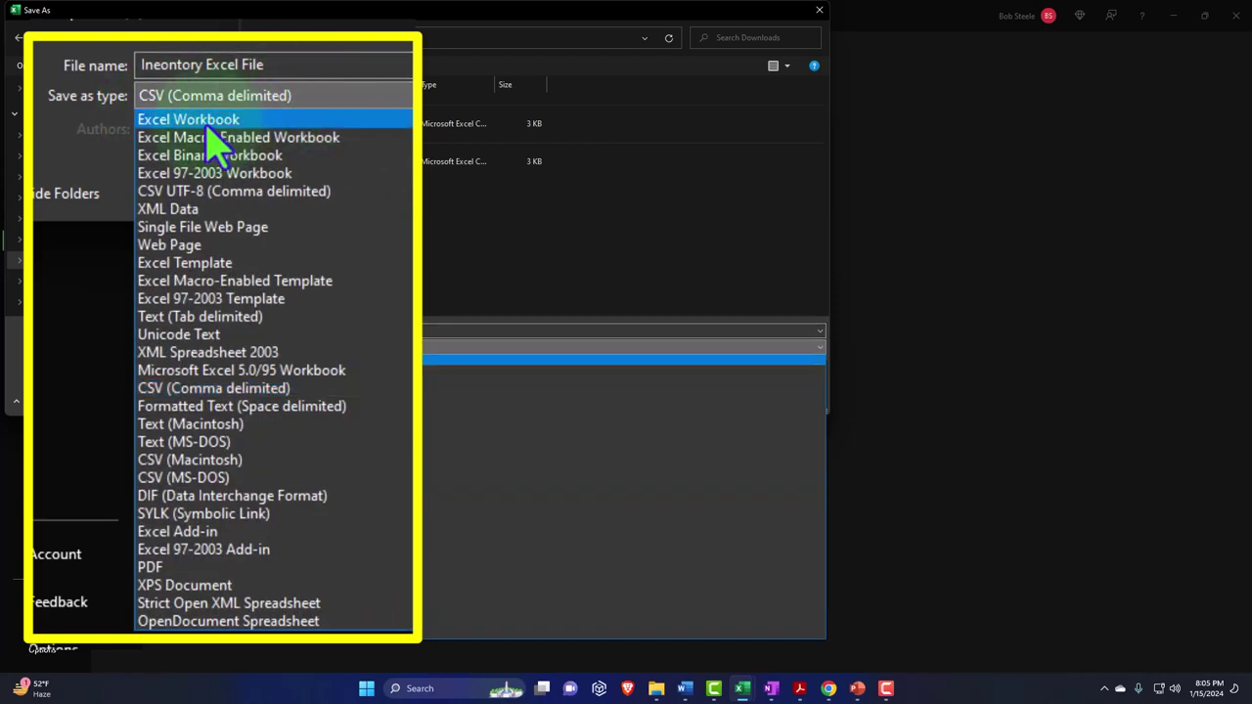
left_click(284, 122)
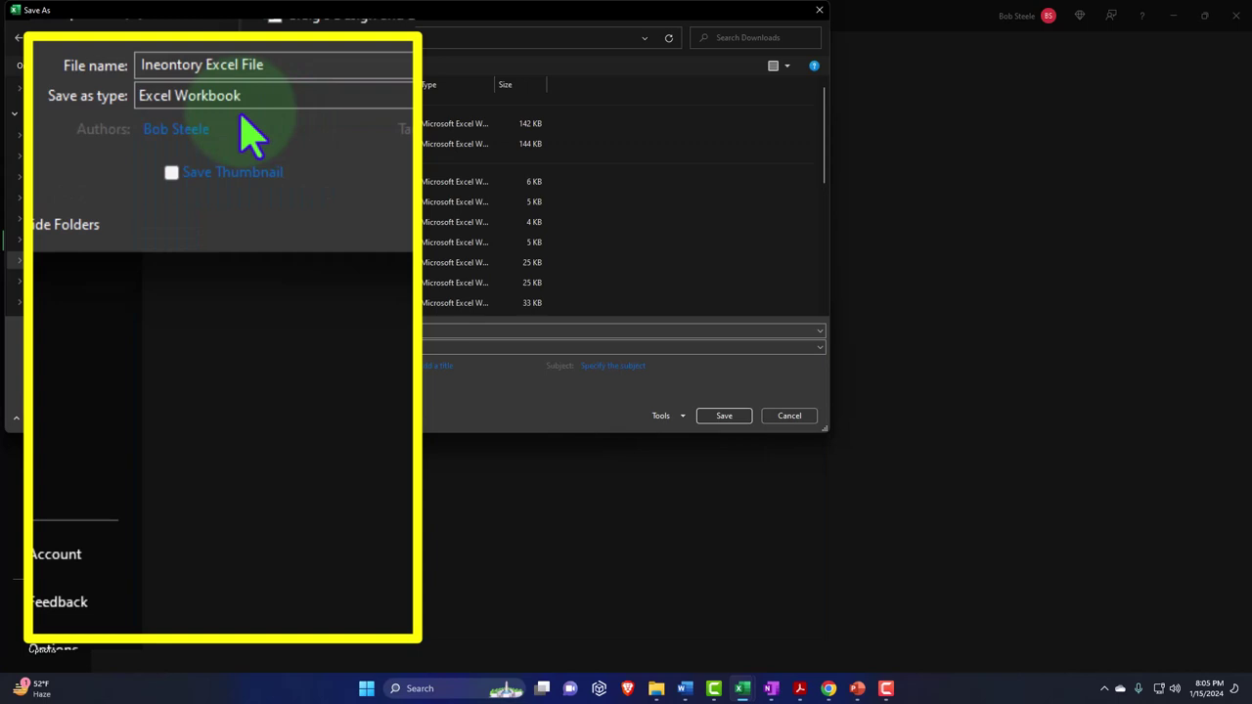
left_click(704, 415)
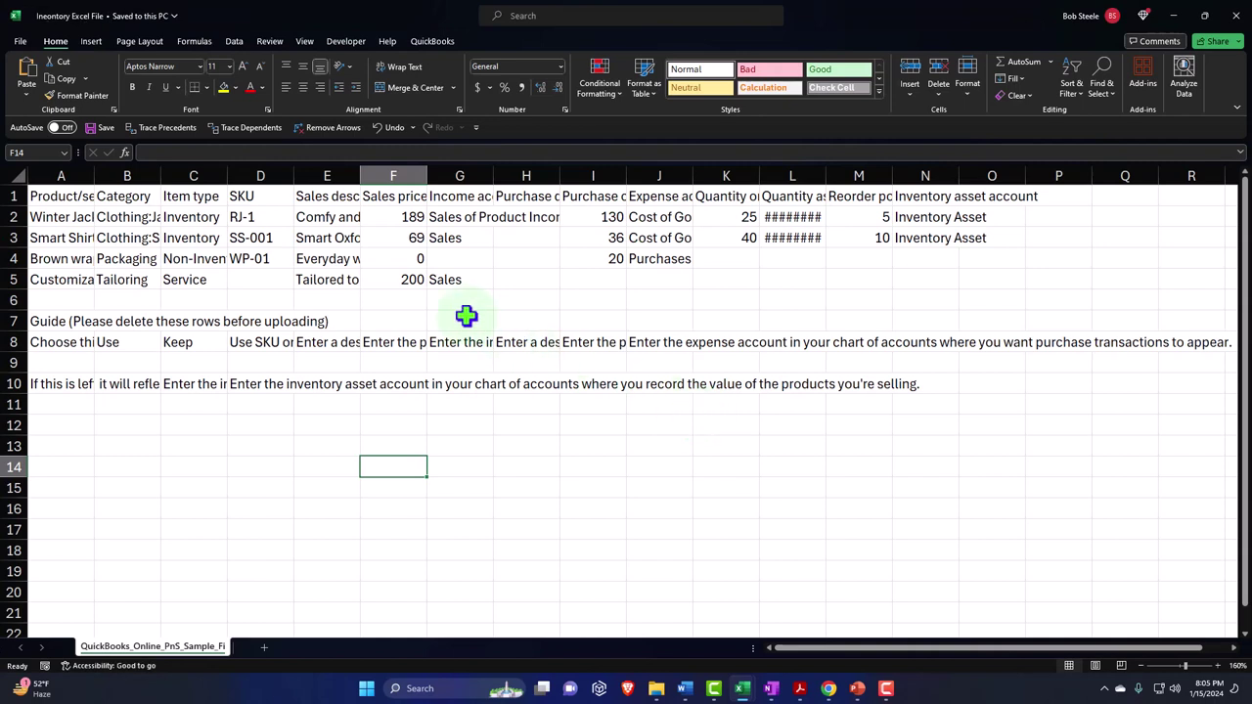
- Delete the upload guide rows 7 to 11 below the sample items
left_click(459, 311)
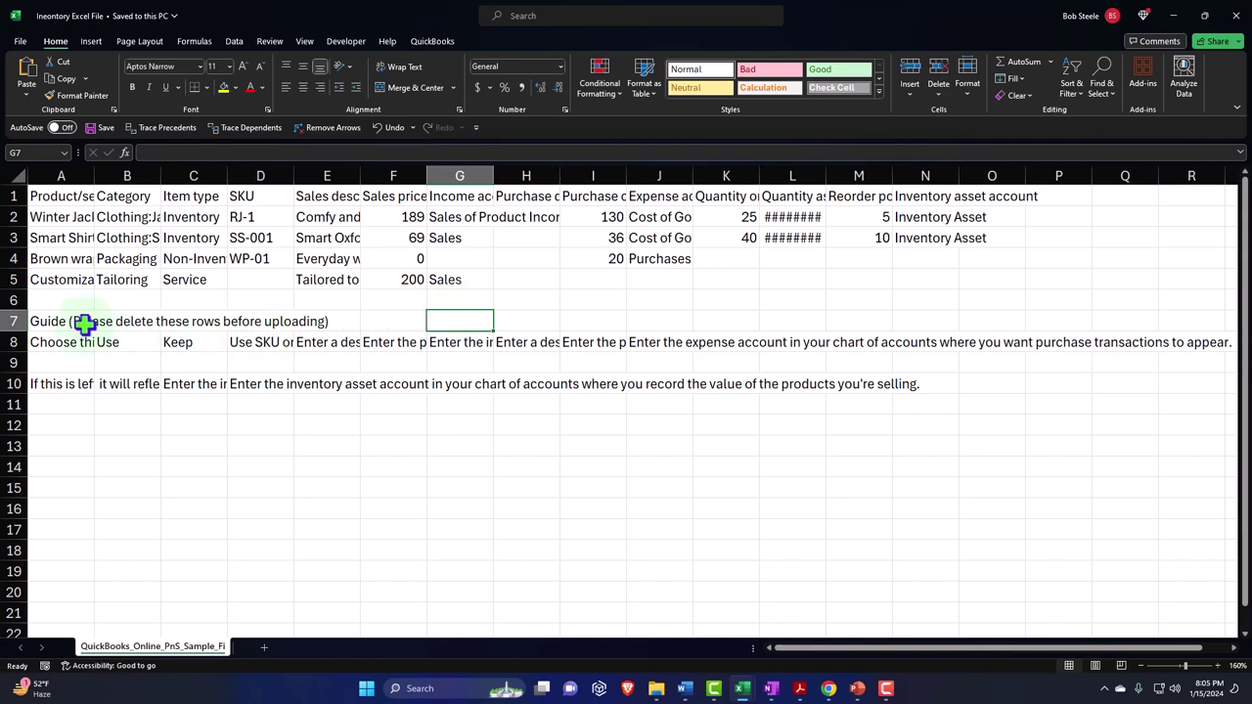
left_click_drag(14, 321, 16, 396)
right_click(137, 377)
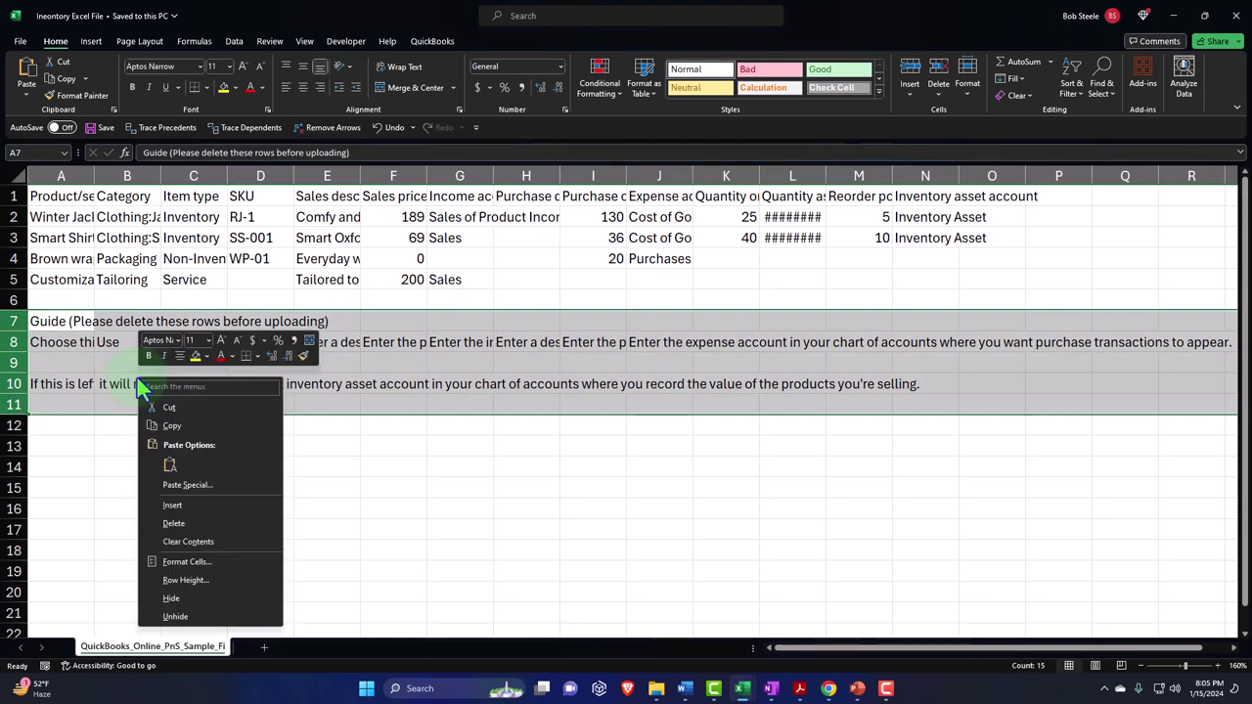
left_click(221, 431)
left_click(234, 493)
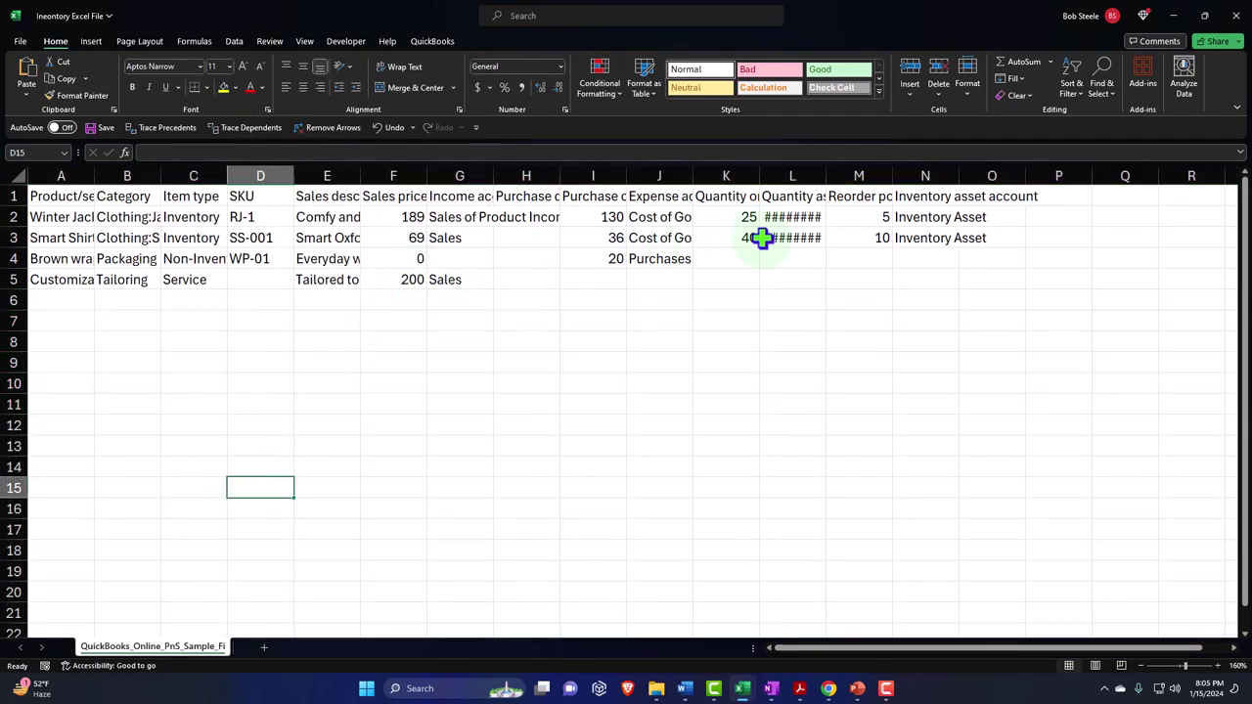
- Bold the header row and widen columns A through O to fit their contents
left_click(10, 195)
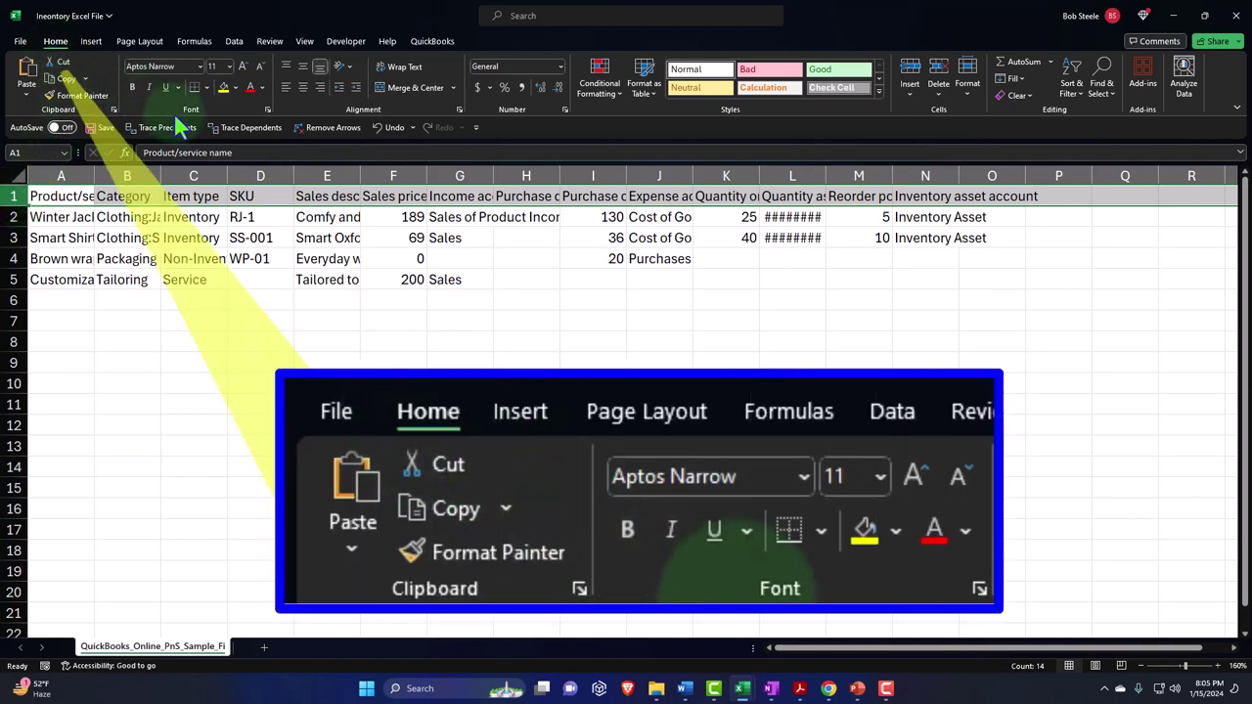
left_click(132, 87)
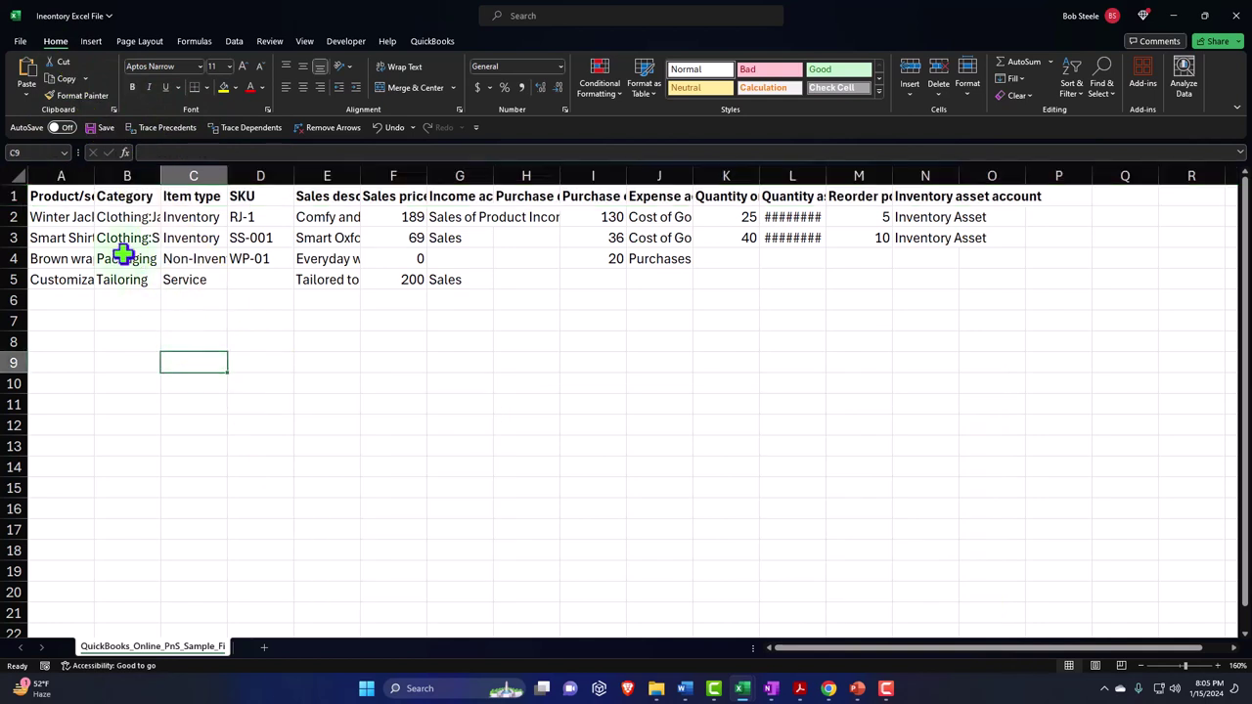
left_click_drag(61, 174, 973, 161)
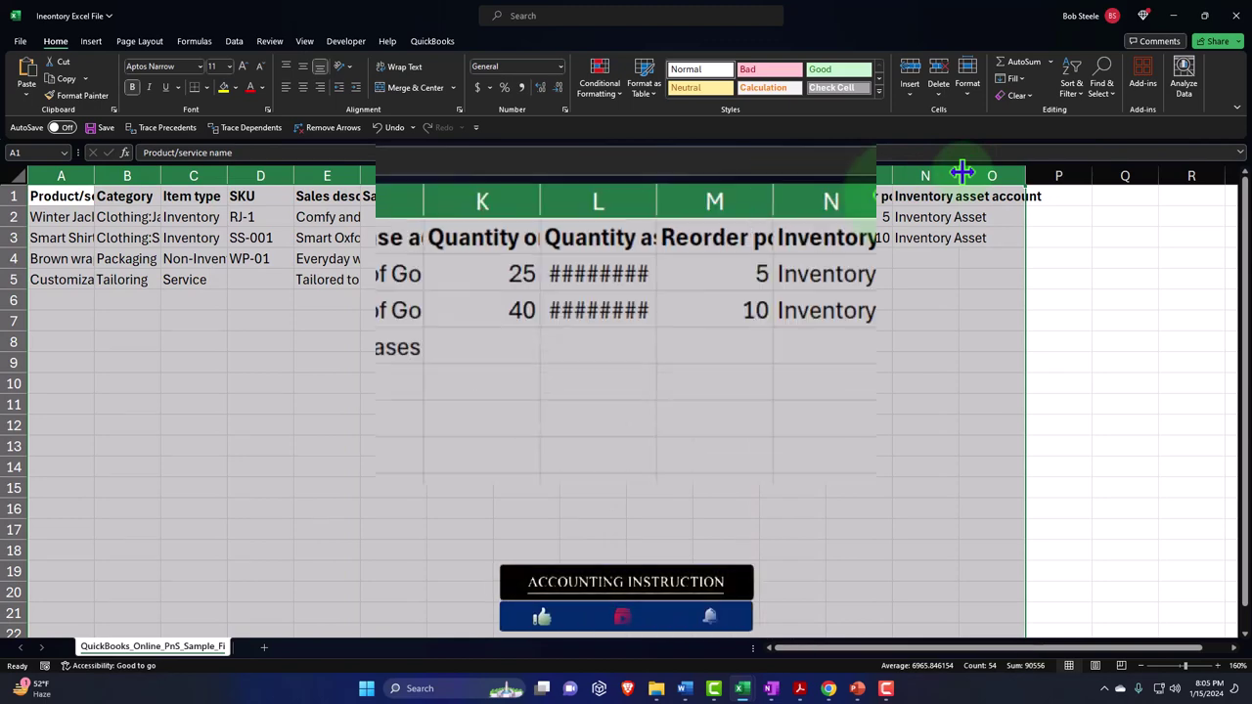
double_click(890, 196)
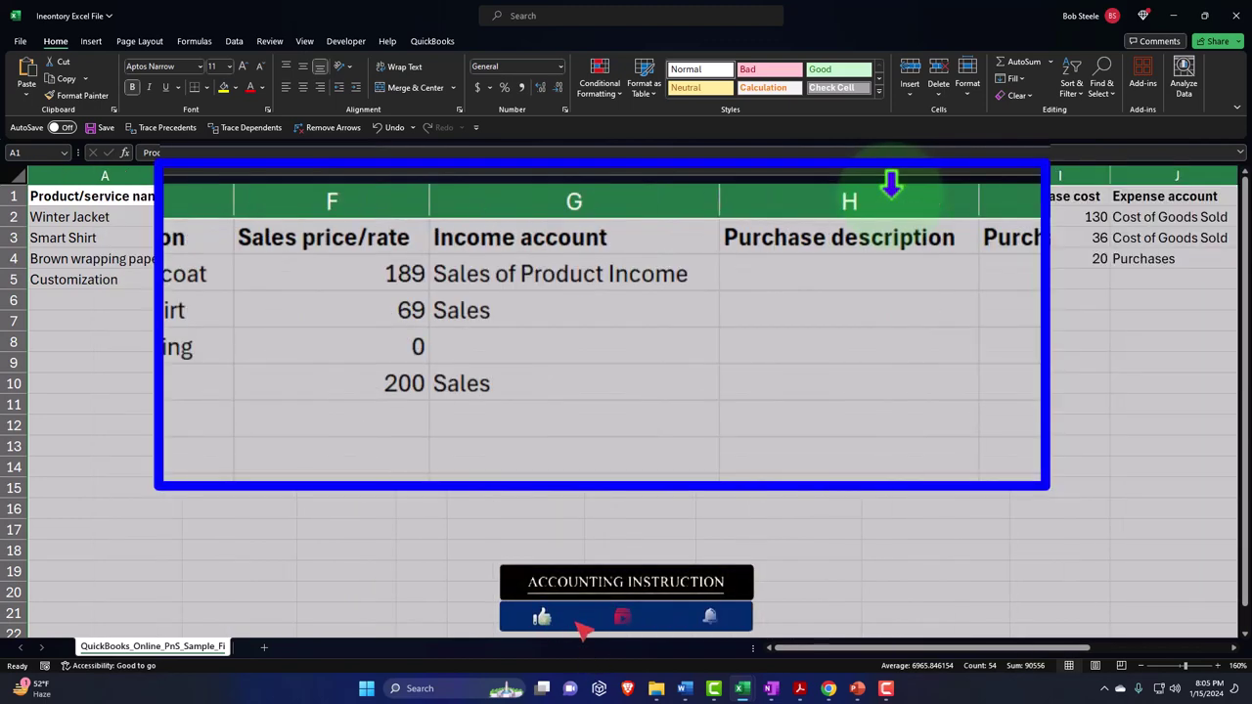
- Look across the sample file's column headings and entries, from Product/service name through the purchase and inventory columns
left_click(852, 293)
key("Right")
key("Right")
key("Right")
key("Right")
key("Right")
key("Right")
key("Right")
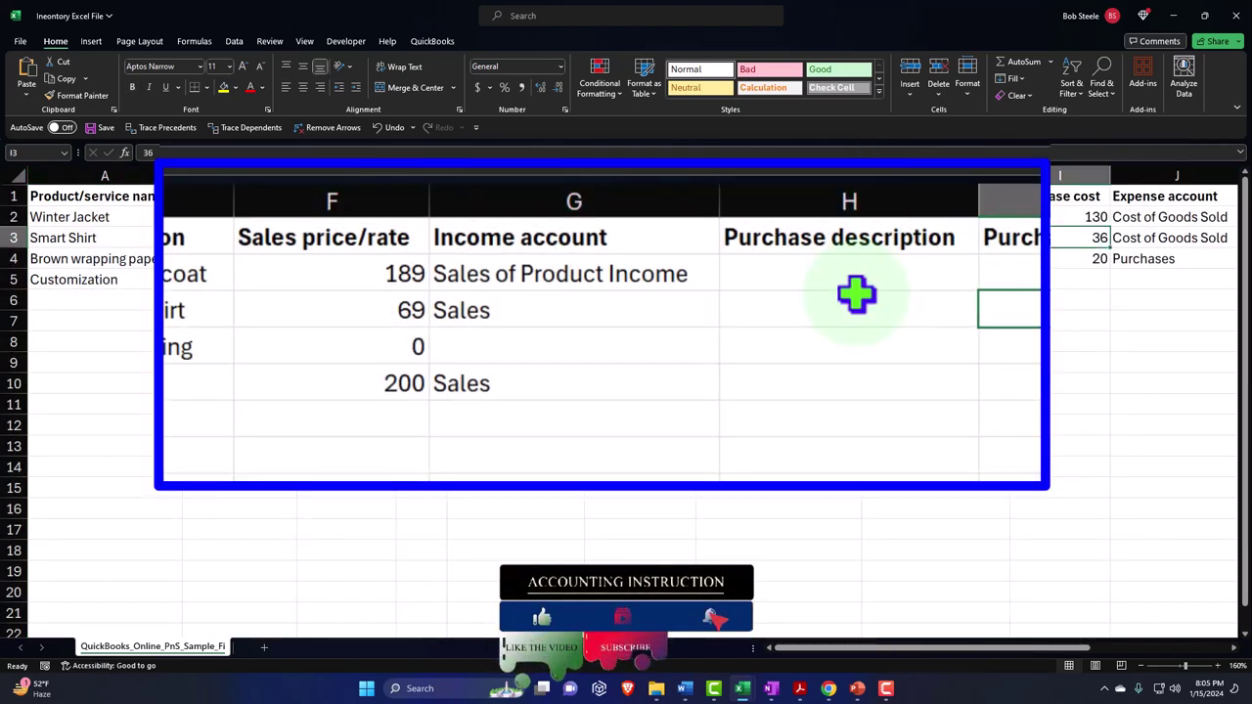
key("Left")
key("Left")
key("Left")
key("Left")
key("Left")
key("Left")
key("Left")
key("Left")
key("Left")
key("Left")
key("Left")
key("Left")
key("Left")
key("Left")
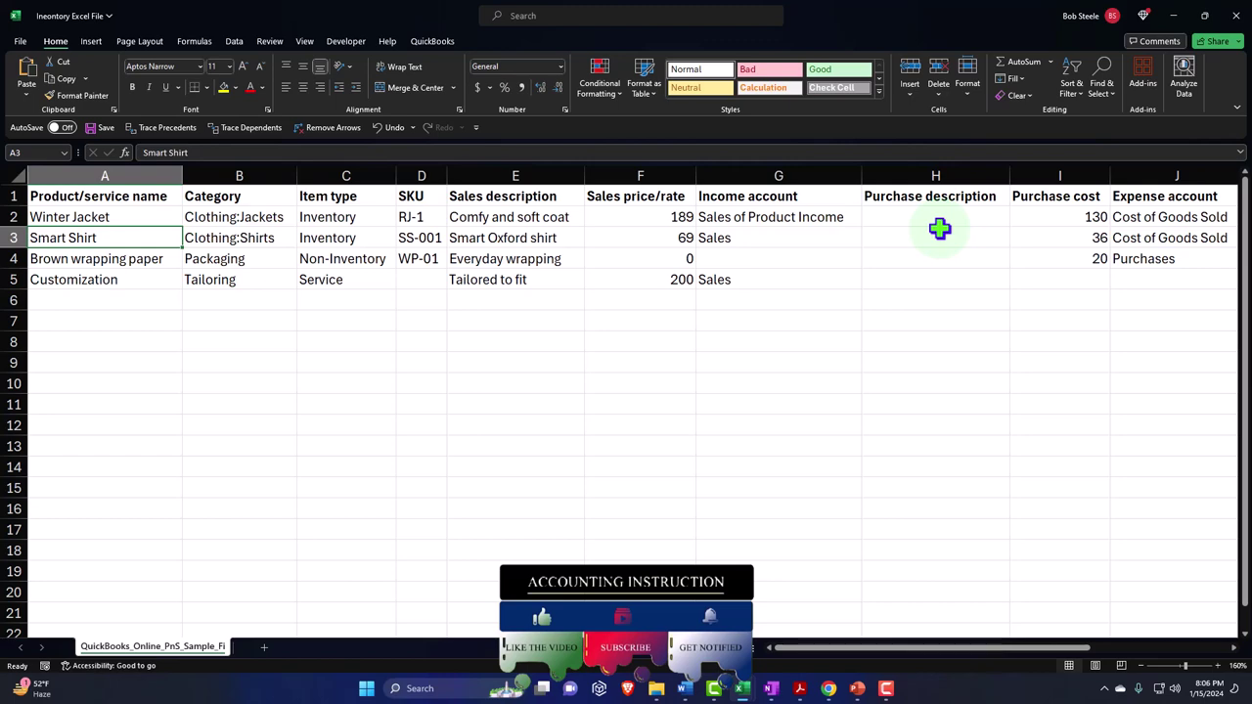
- Switch to the Inventory Items Stating Worksheet and review its column headings and the item names in A2:A7
mouse_move(742, 688)
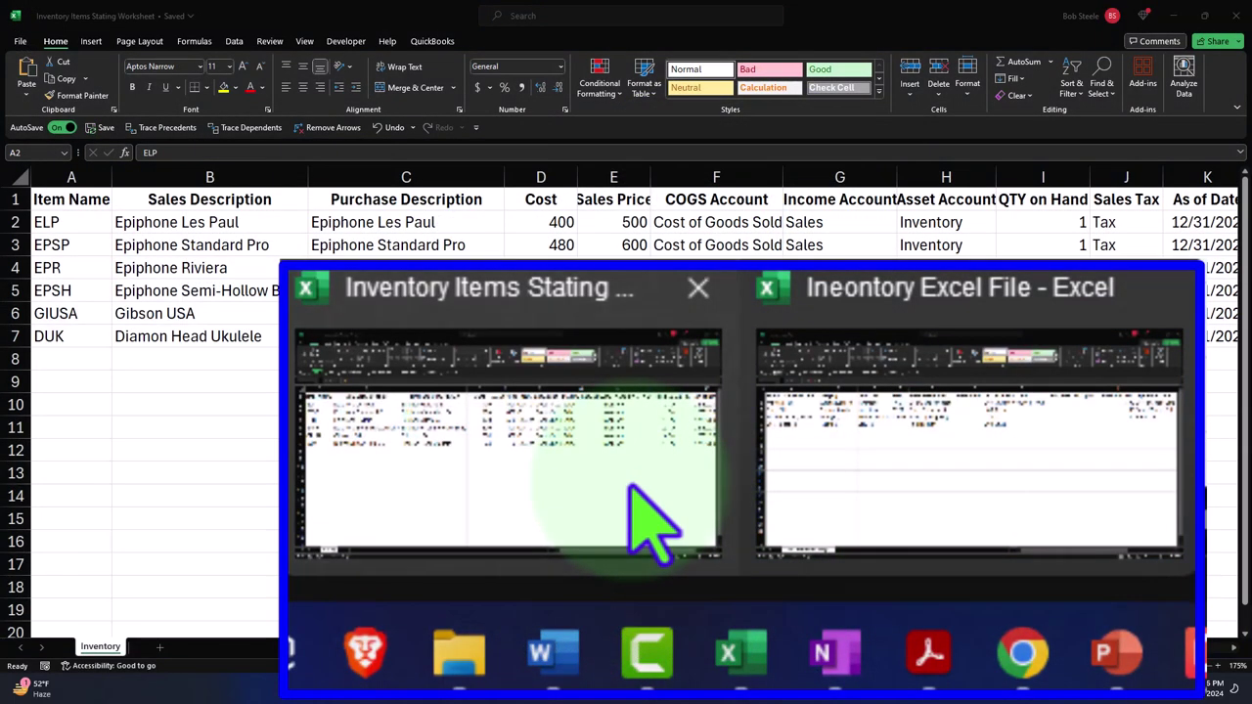
left_click(715, 638)
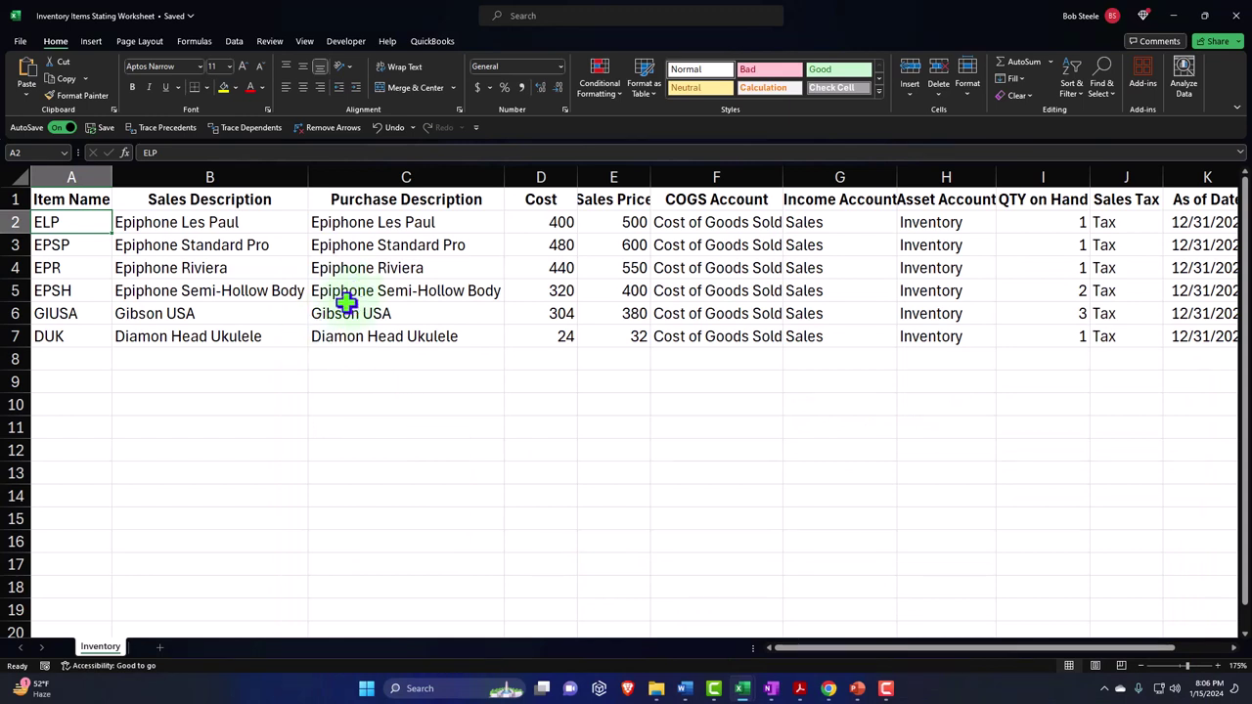
left_click_drag(94, 199, 613, 222)
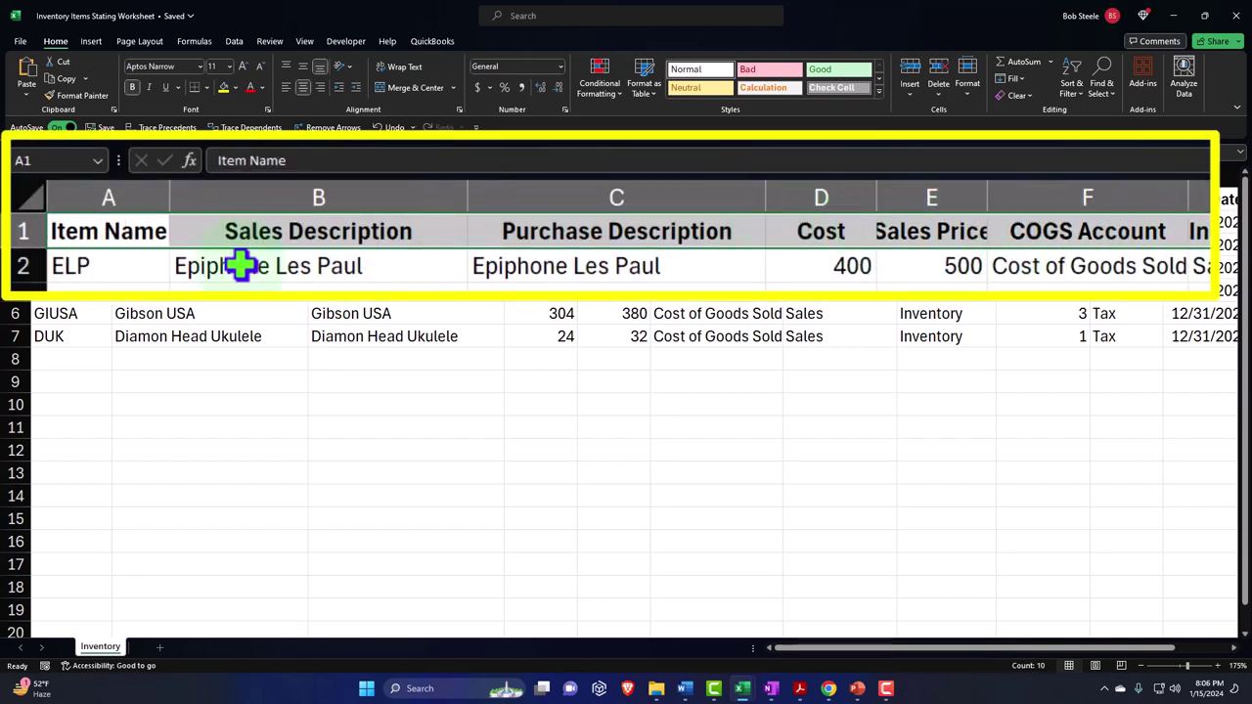
left_click_drag(126, 229, 447, 230)
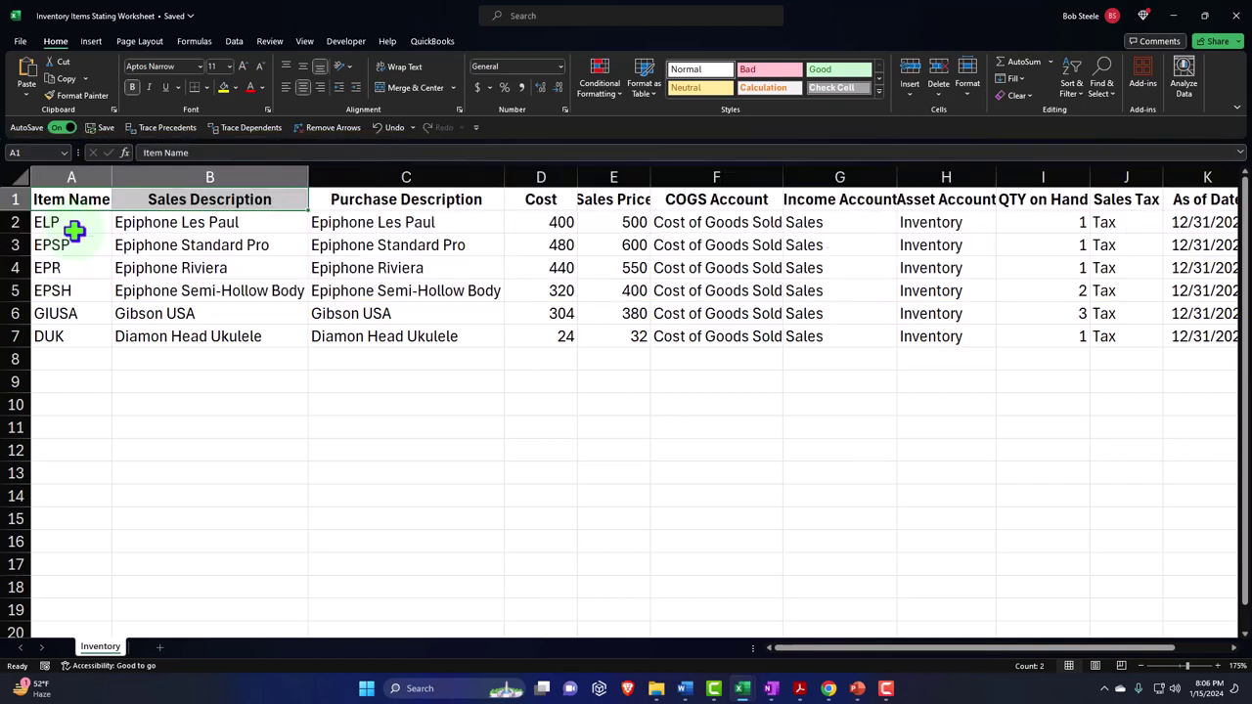
left_click_drag(60, 222, 64, 342)
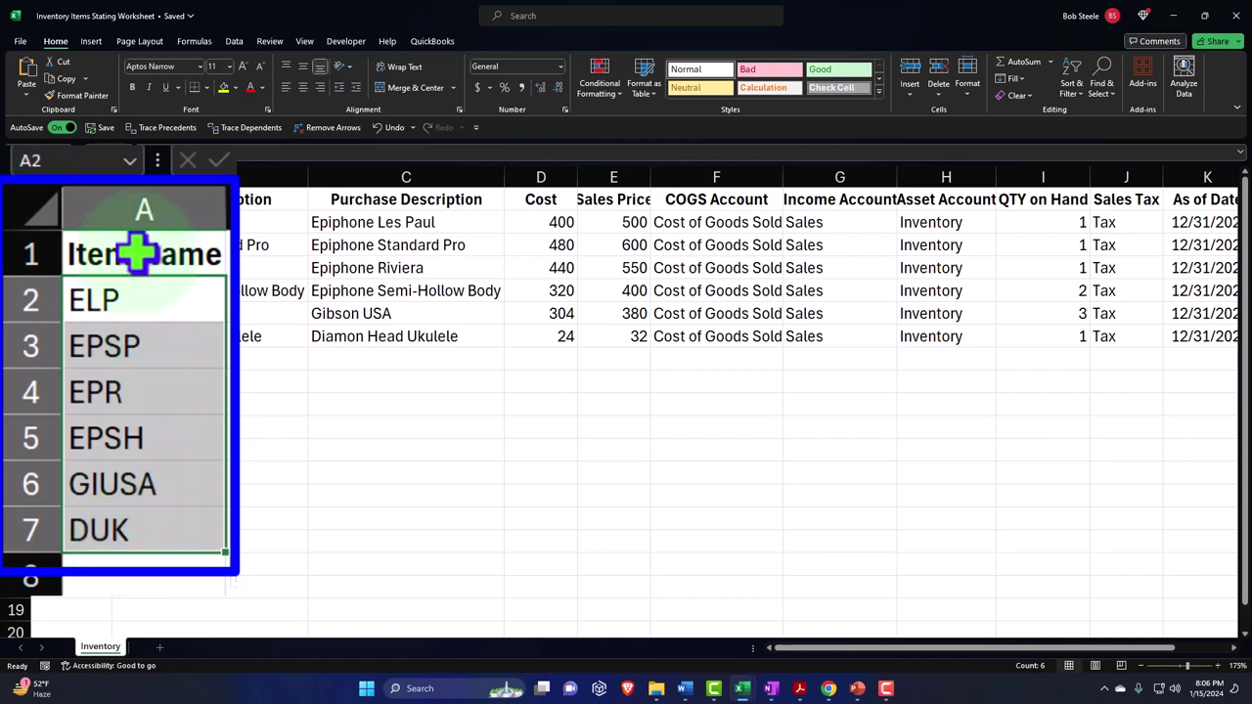
left_click_drag(70, 198, 171, 201)
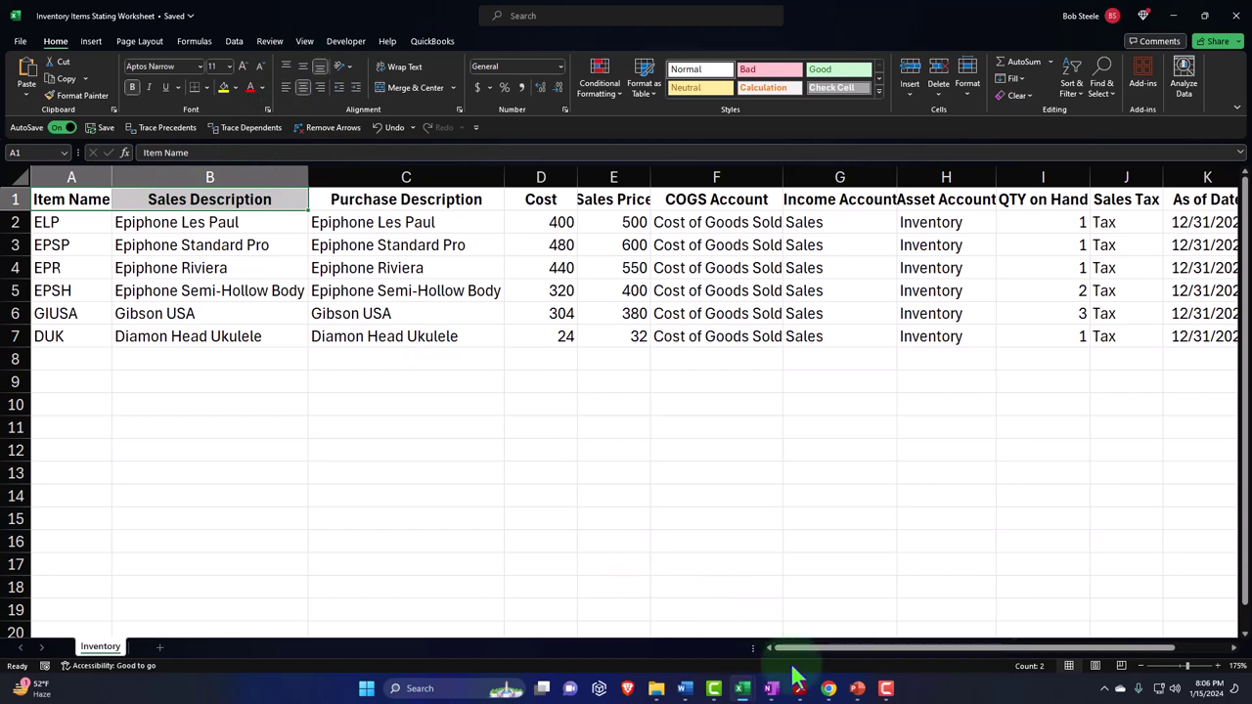
- Copy the item names A2:A7 from the starting worksheet into the Product/service name column of Ineontory Excel File, starting at A2
left_click_drag(69, 221, 72, 332)
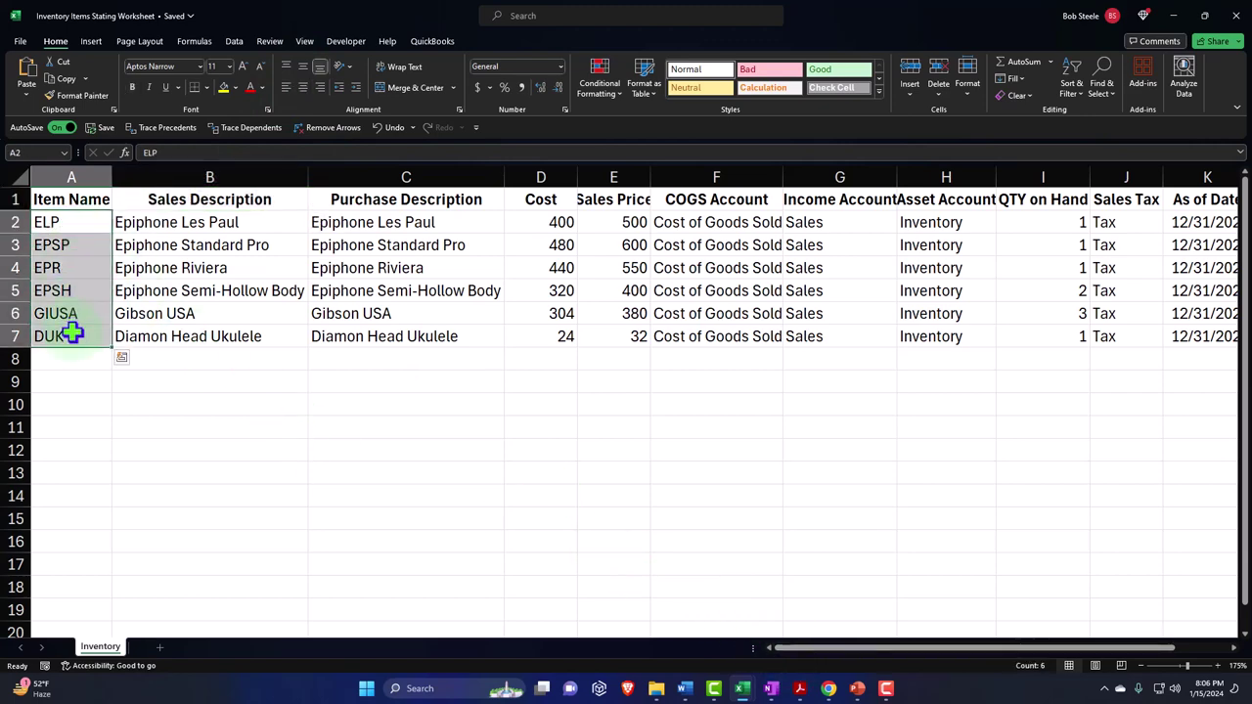
key("ctrl+c")
mouse_move(742, 688)
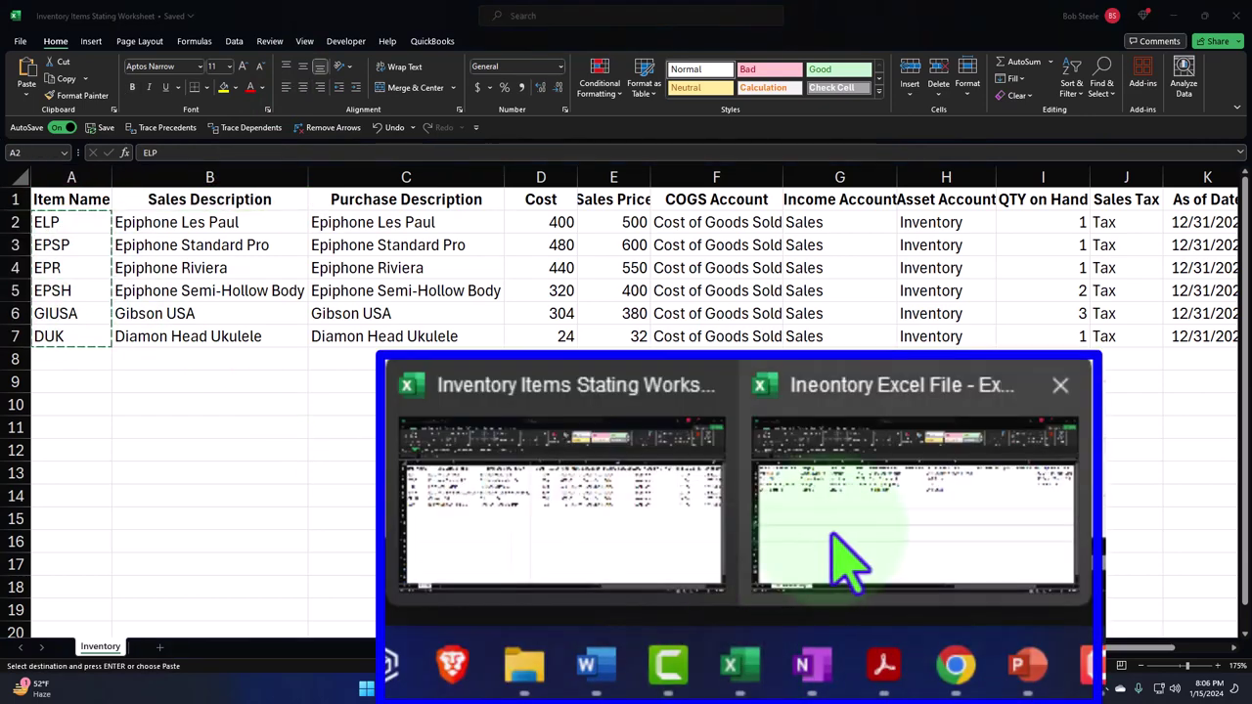
mouse_move(778, 638)
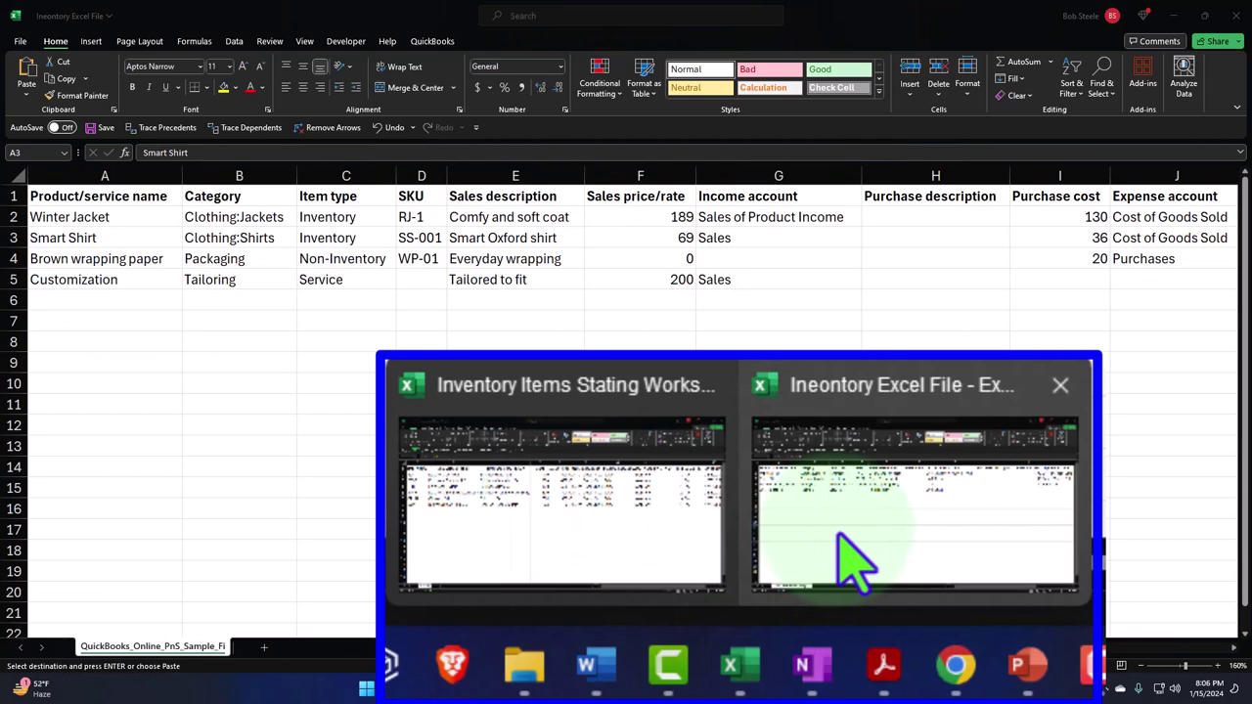
left_click(850, 562)
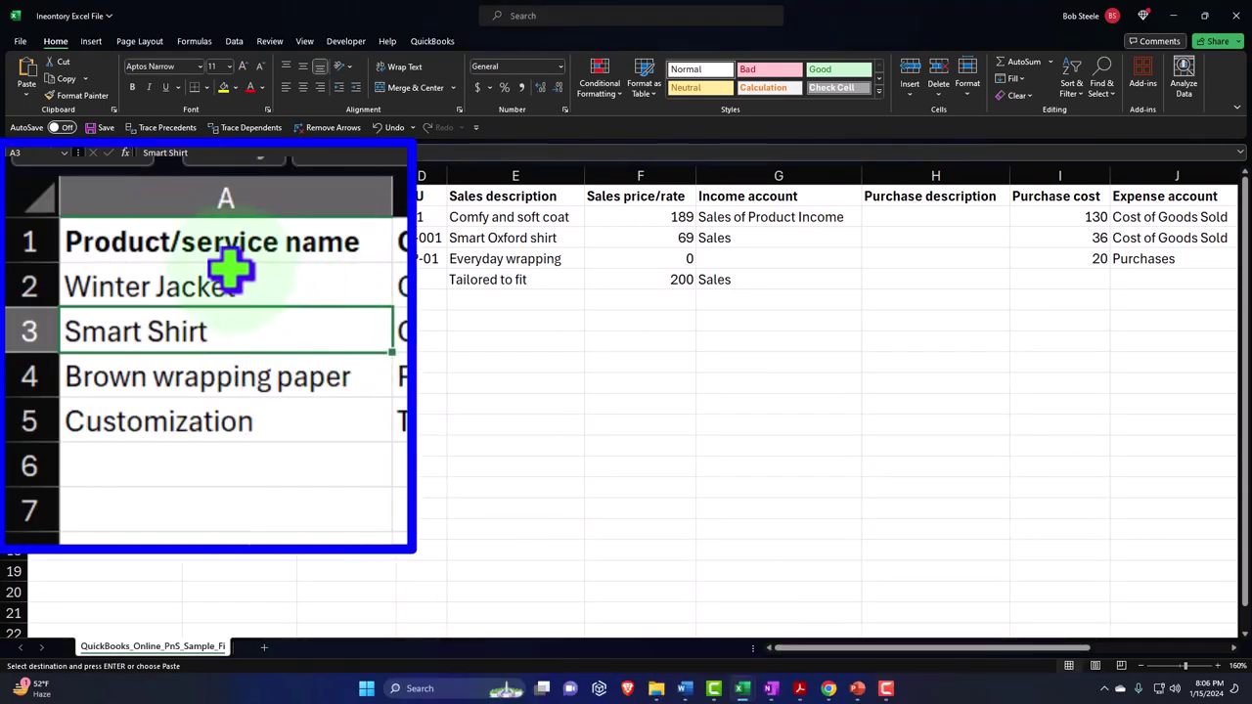
left_click_drag(229, 279, 229, 425)
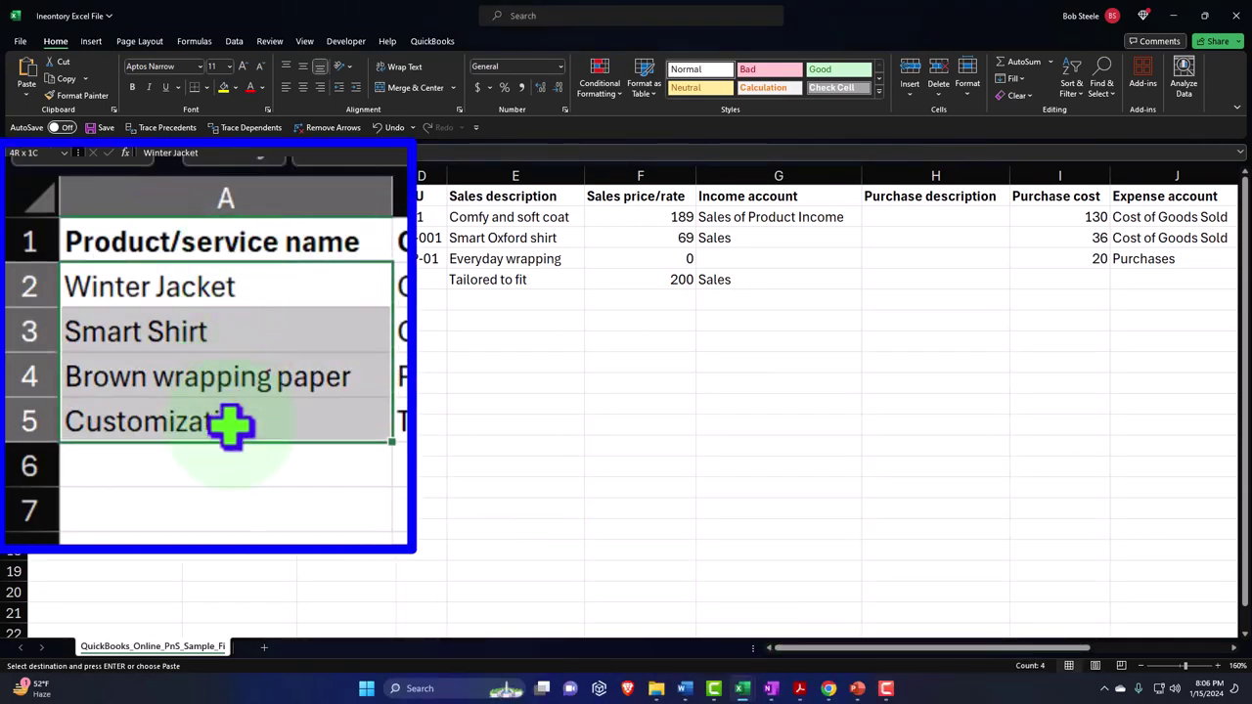
key("ctrl+v")
left_click(126, 284)
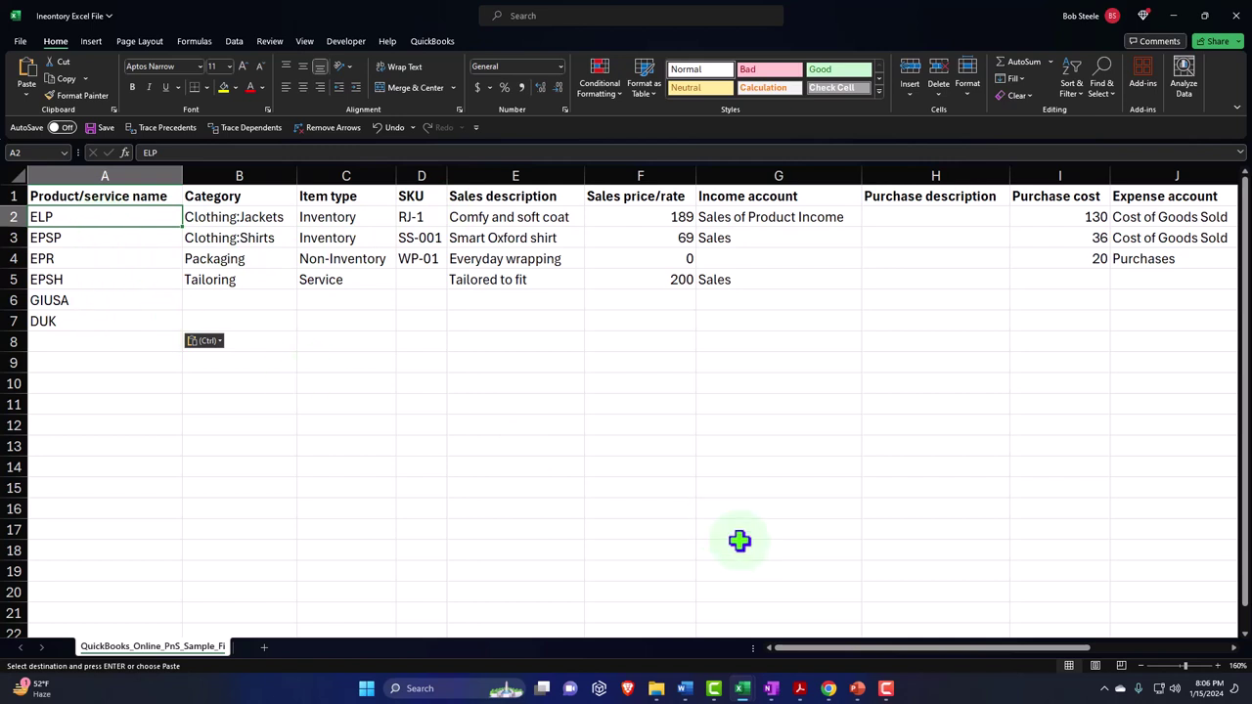
- Try the starting worksheet's sales descriptions in the import file's Category cells B2:B7, and clear that range
mouse_move(742, 685)
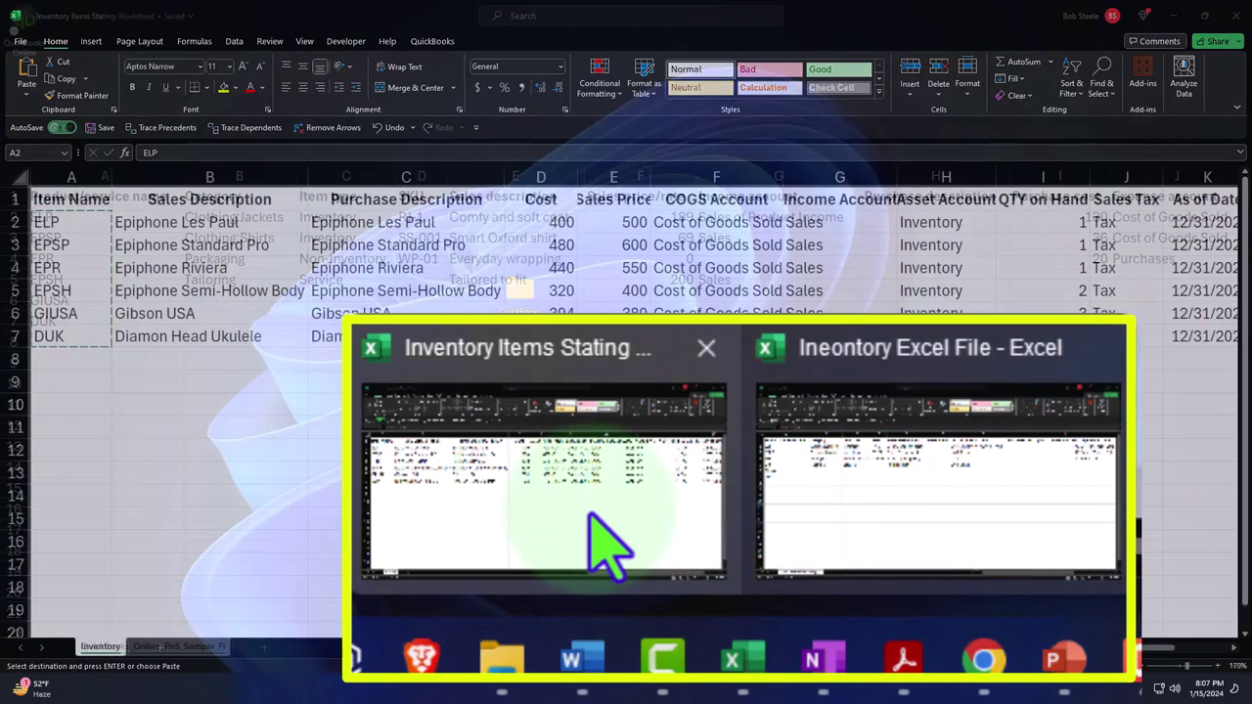
left_click(594, 533)
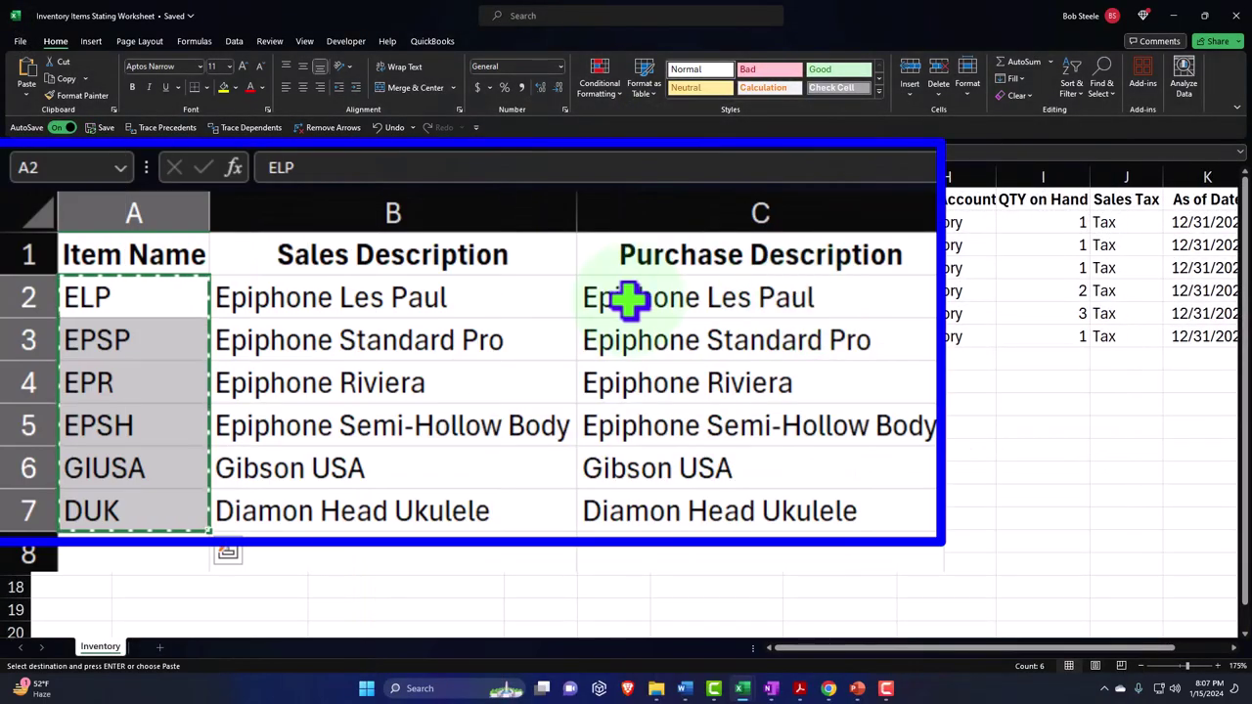
left_click(265, 225)
left_click_drag(494, 303, 489, 502)
key("ctrl+c")
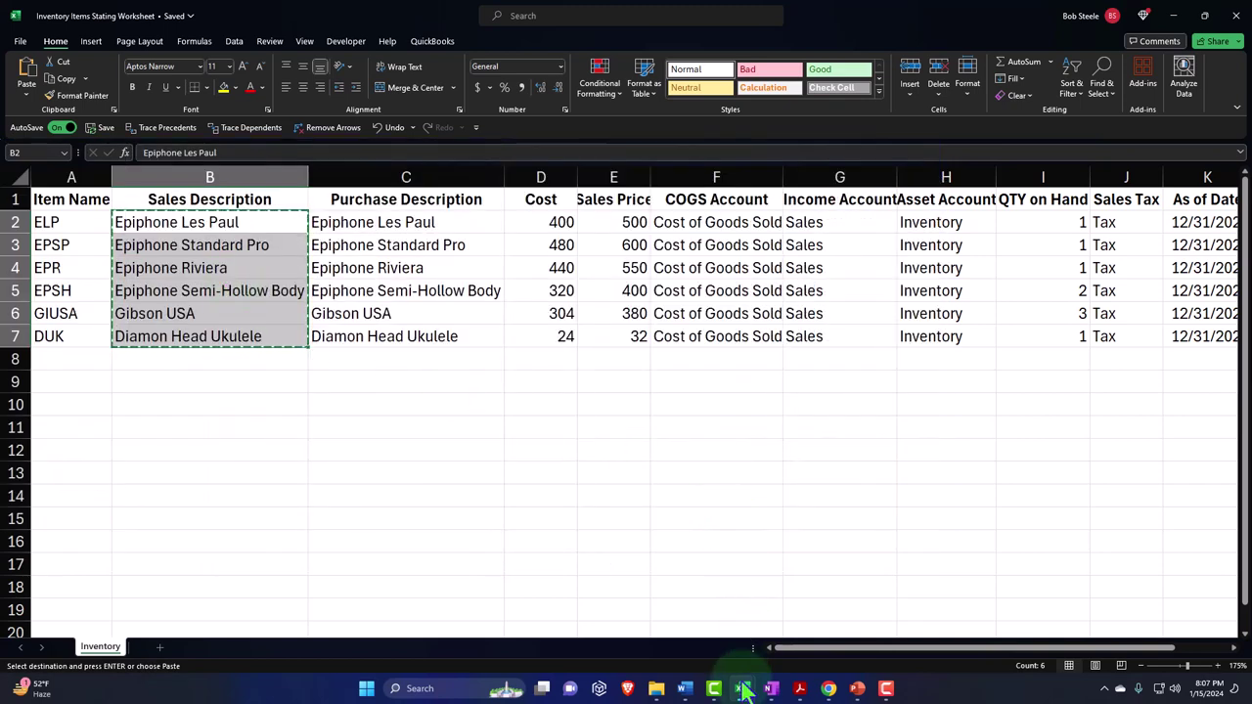
mouse_move(742, 687)
left_click(866, 573)
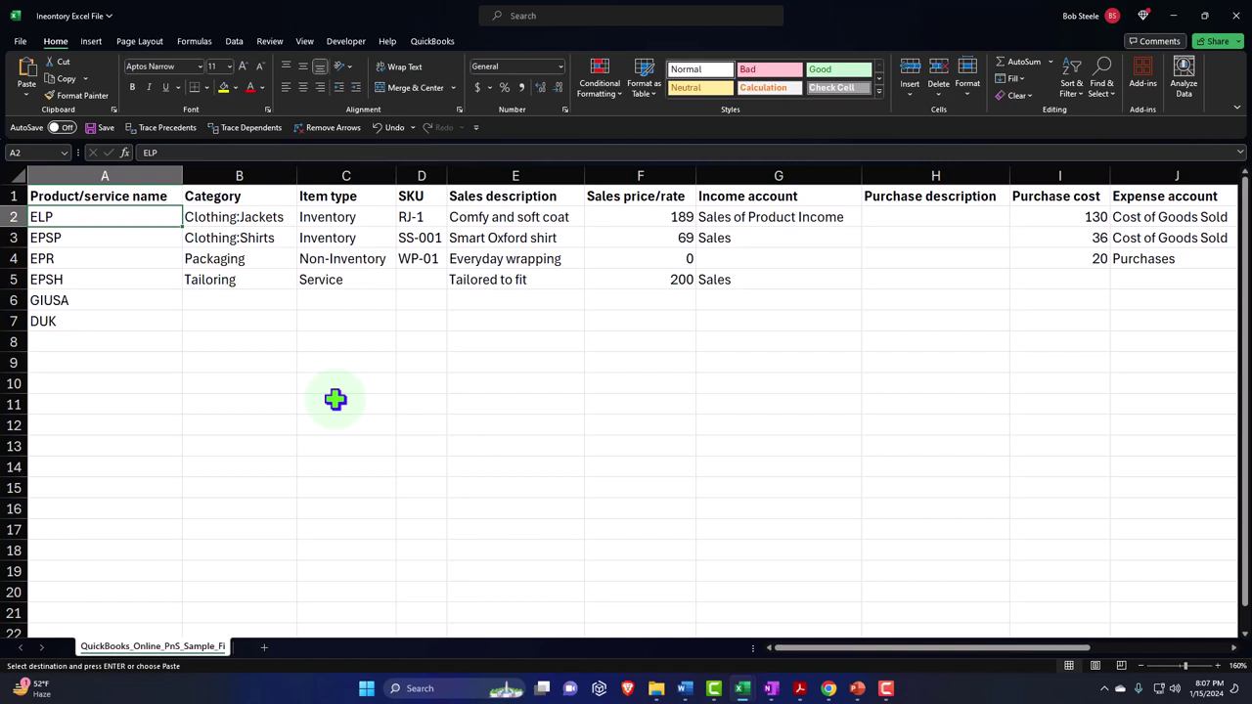
left_click(229, 221)
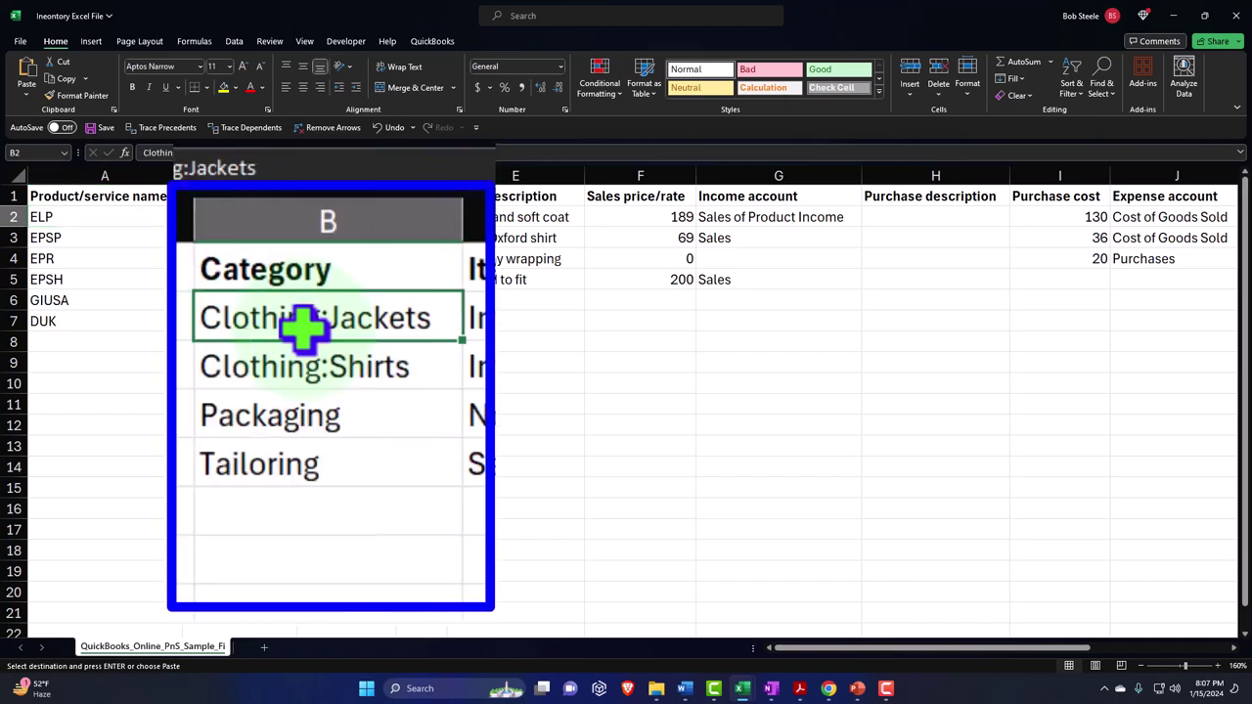
key("ctrl+v")
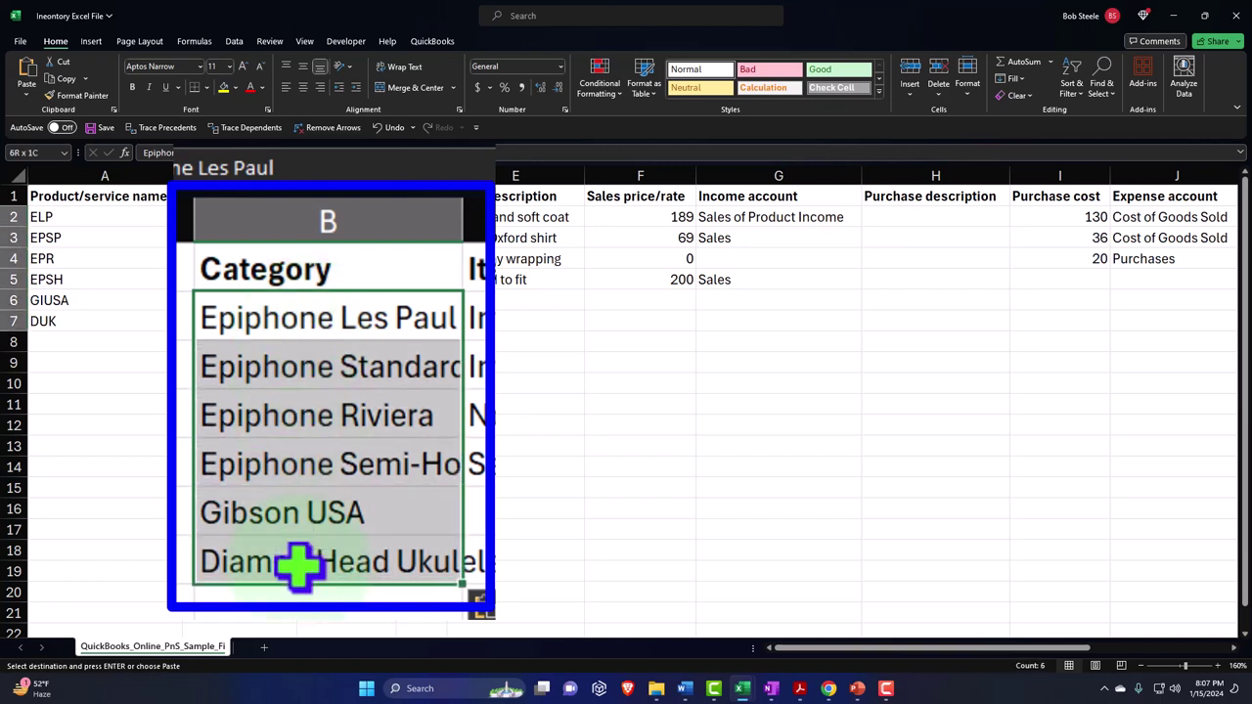
key("Delete")
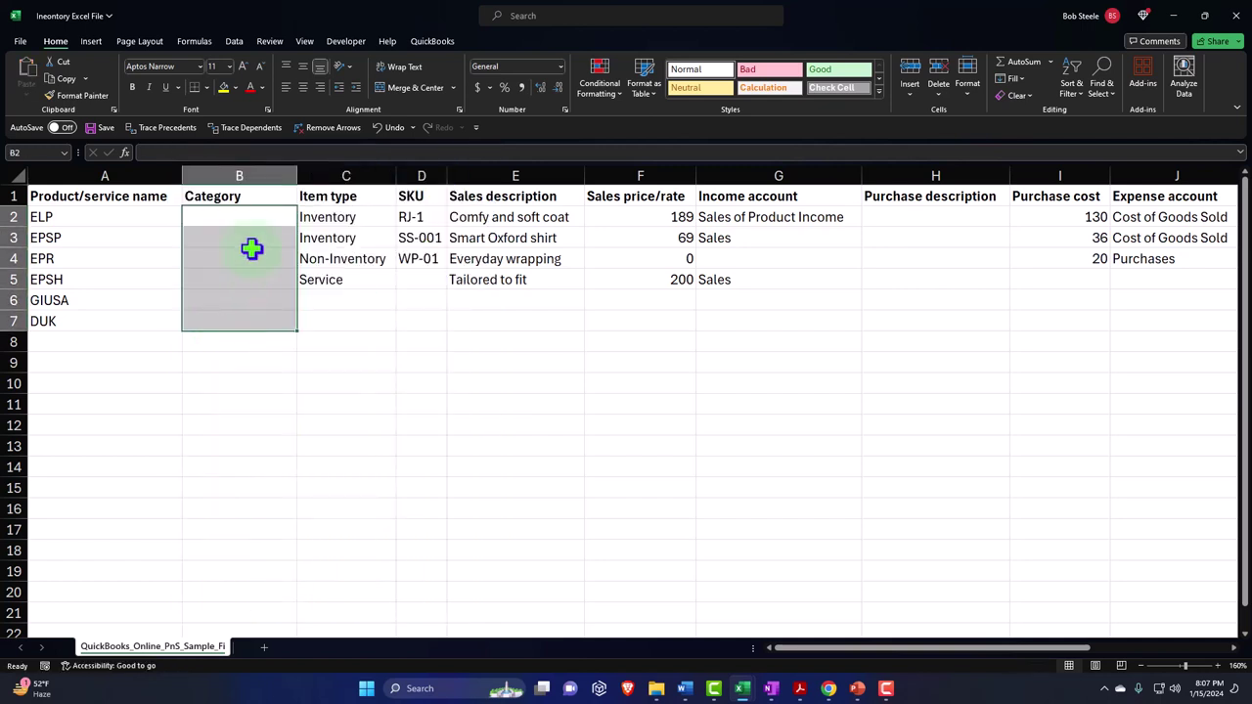
- Fill Item type cells C3:C6 with Inventory copied from C2, and clear the sample SKUs in D2:D6
left_click(333, 221)
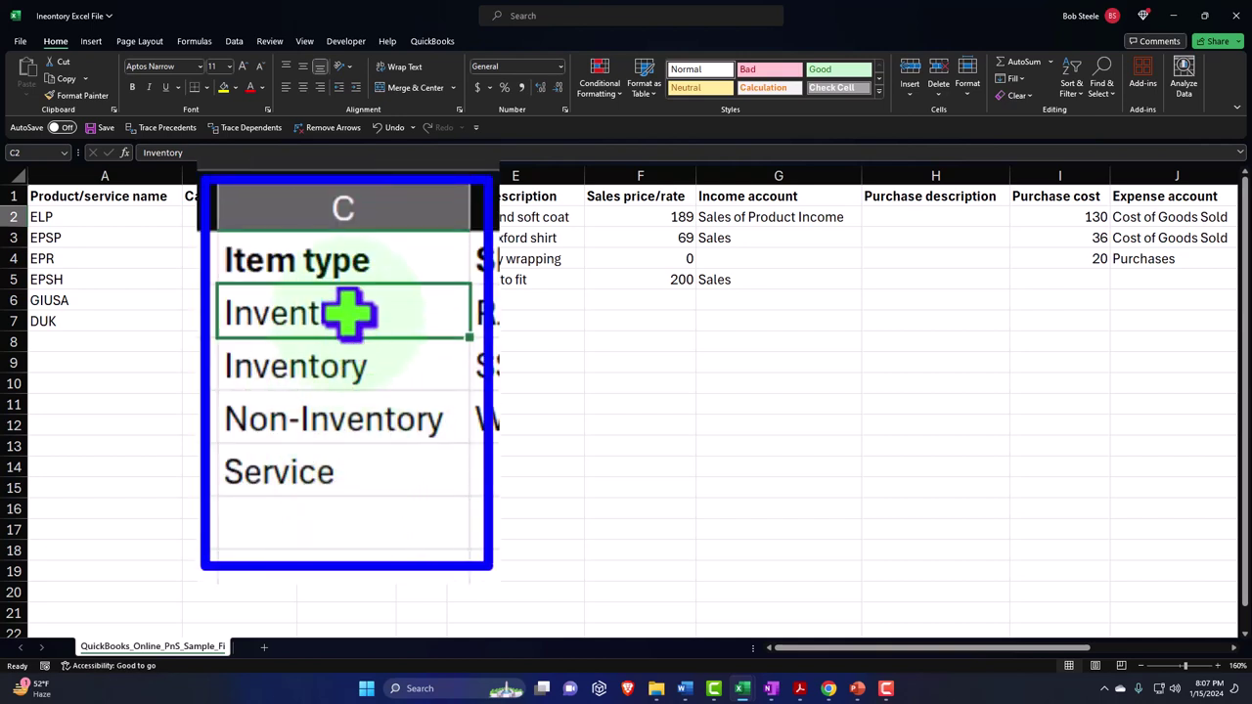
key("ctrl+c")
left_click_drag(349, 484, 341, 522)
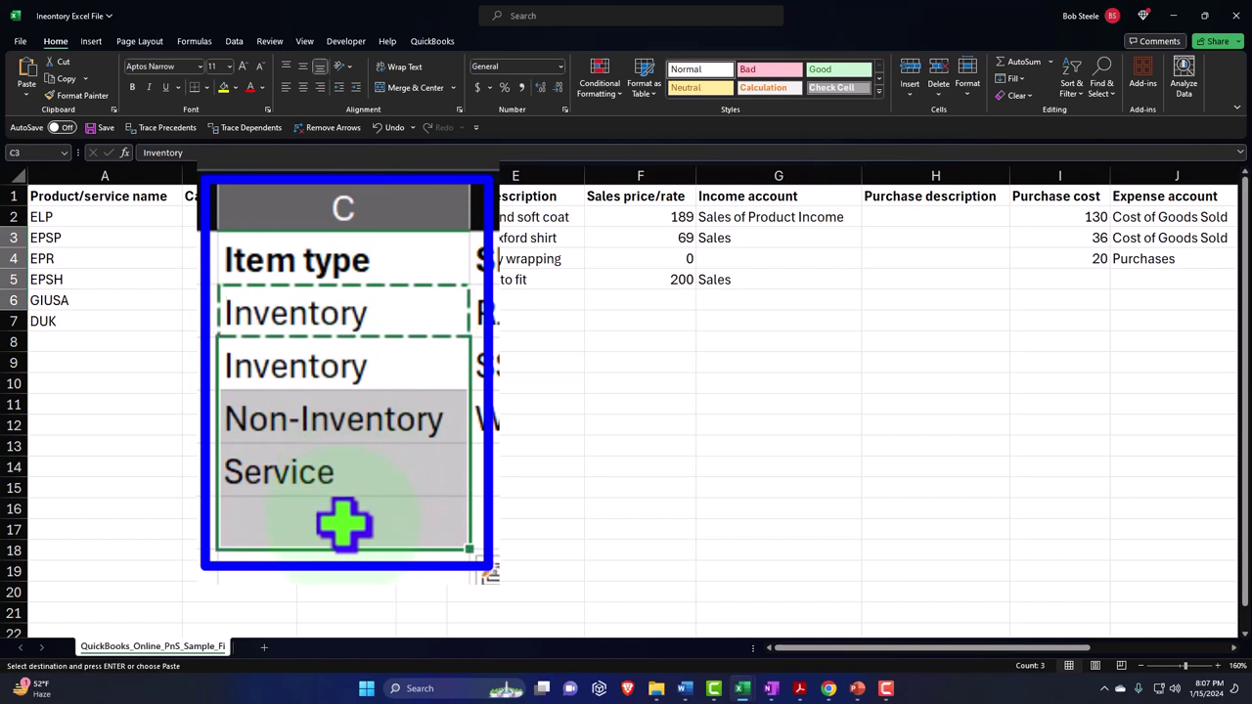
key("ctrl+v")
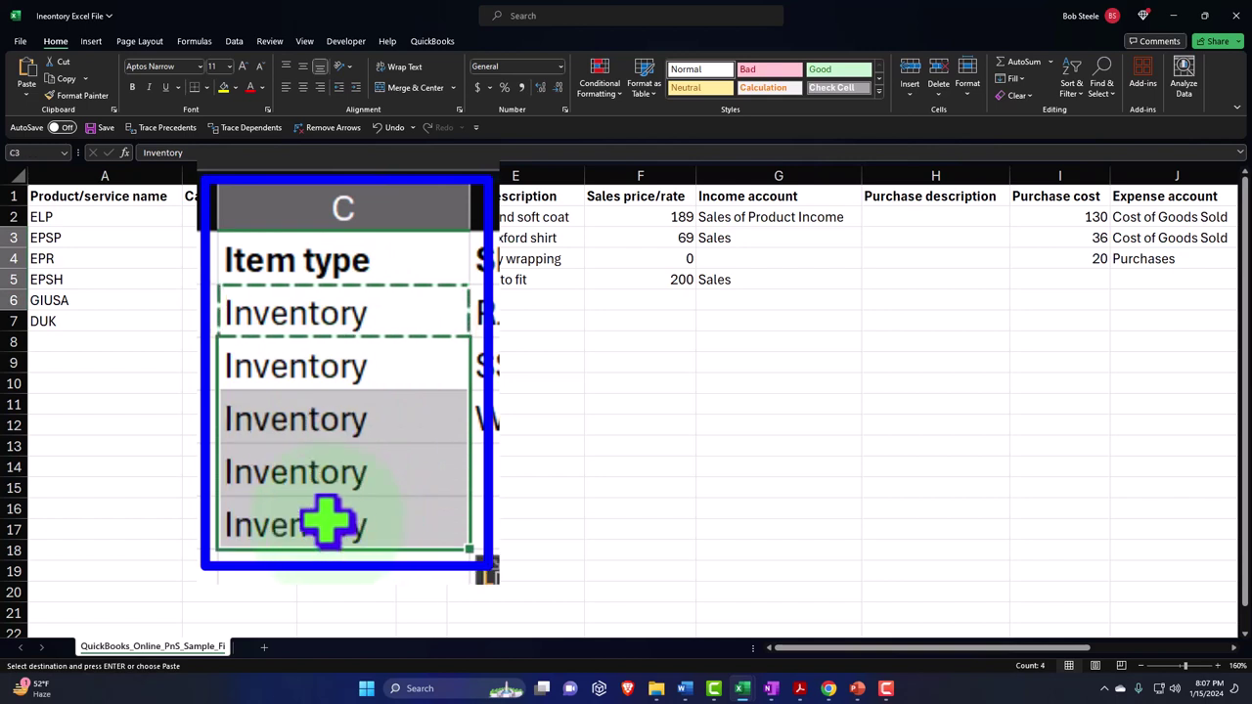
left_click_drag(421, 217, 420, 300)
key("Delete")
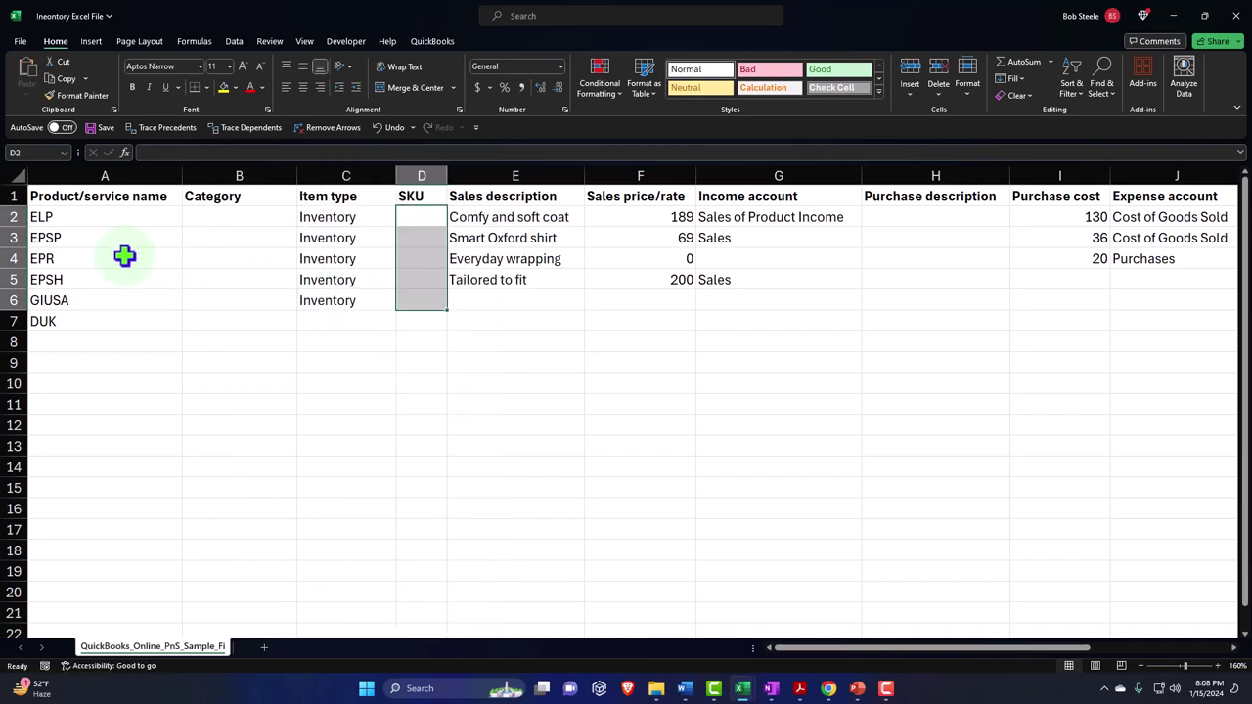
left_click(76, 217)
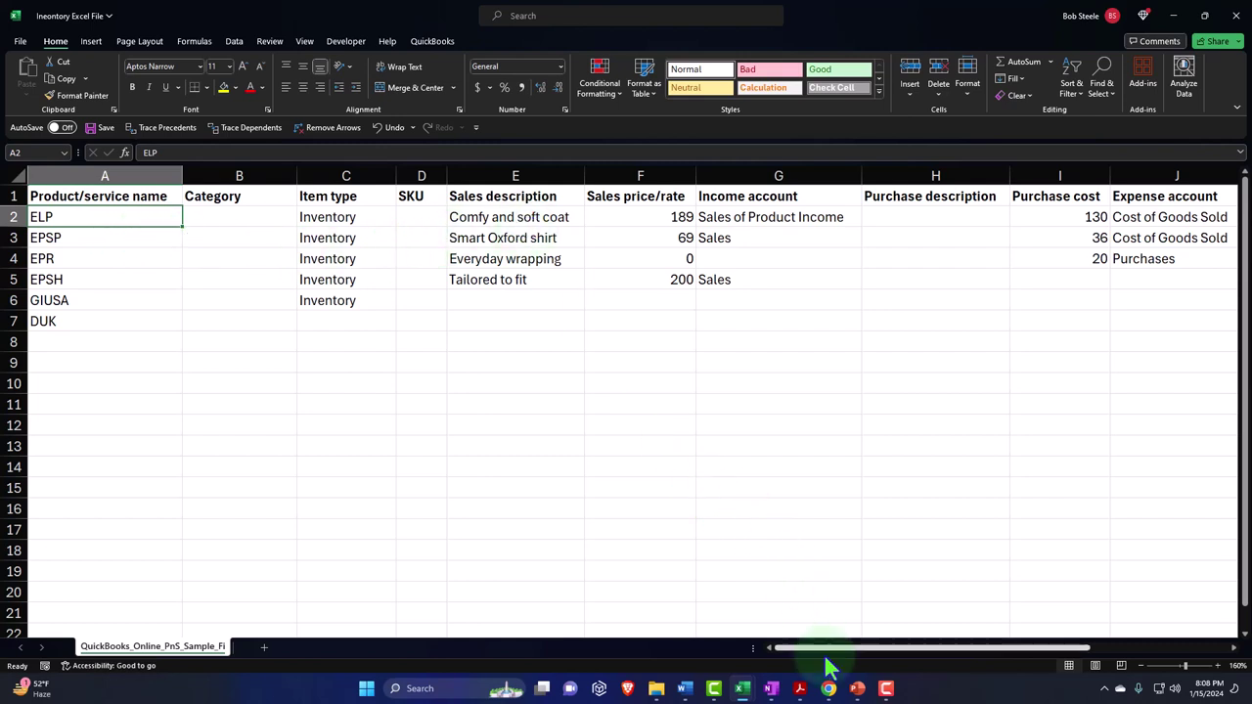
- Copy the sales descriptions B2:B7 from the starting worksheet into the Sales description column of Ineontory Excel File, starting at E2
mouse_move(827, 675)
mouse_move(602, 650)
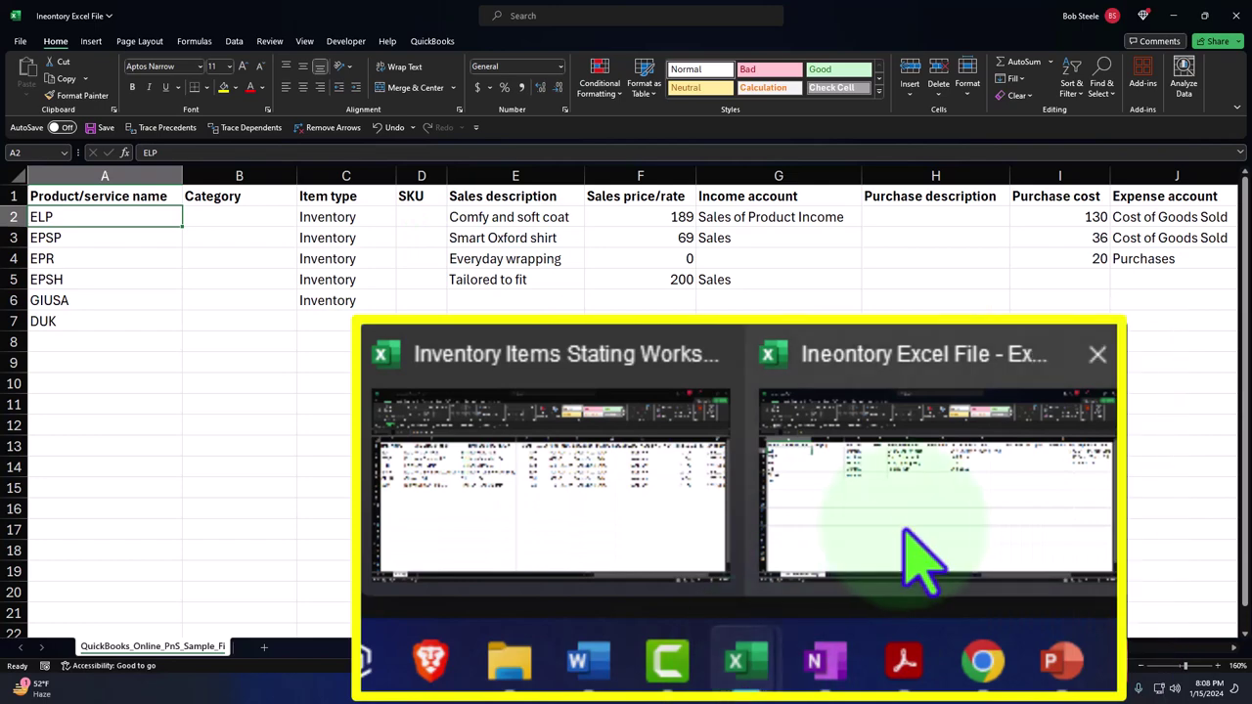
left_click(670, 548)
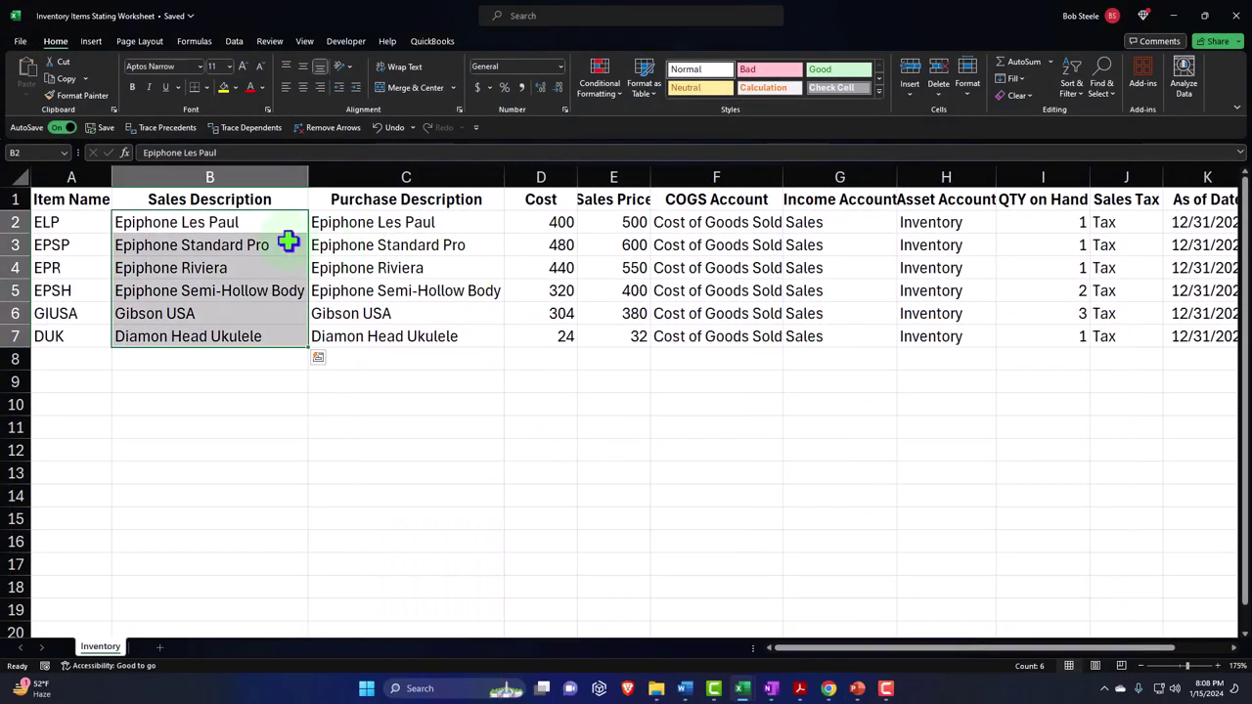
left_click_drag(264, 223, 265, 335)
key("ctrl+c")
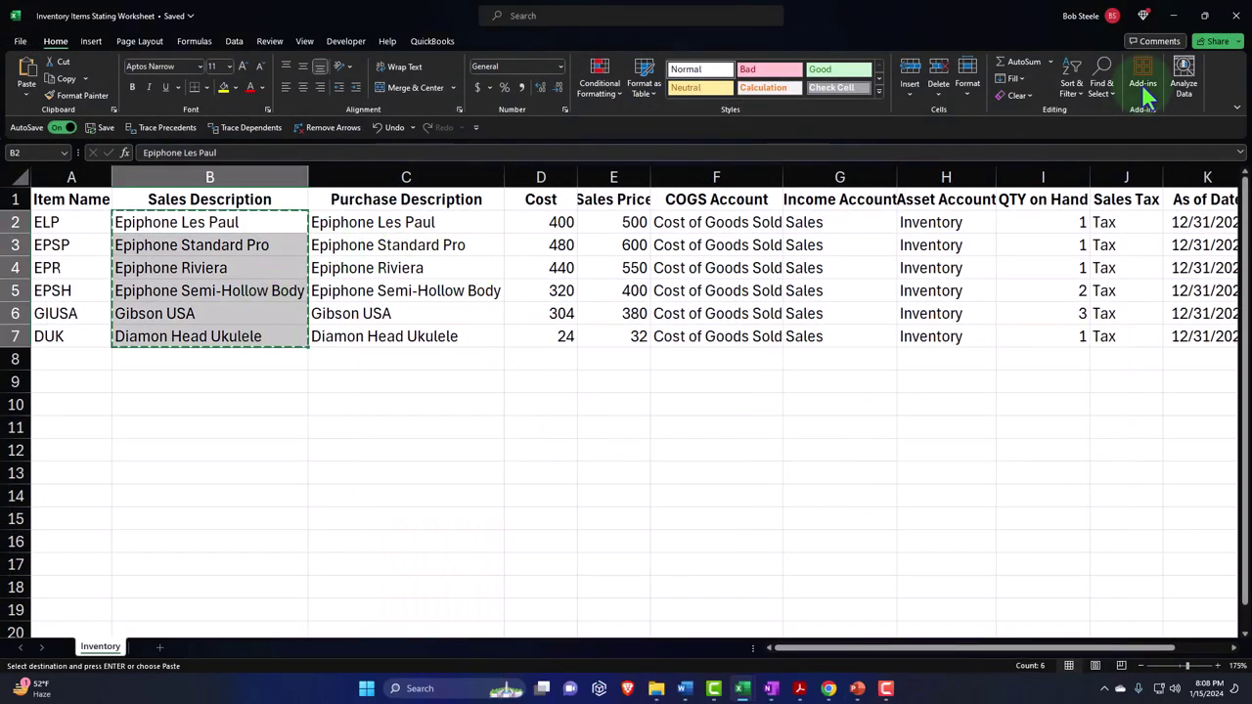
left_click(1174, 15)
left_click(531, 218)
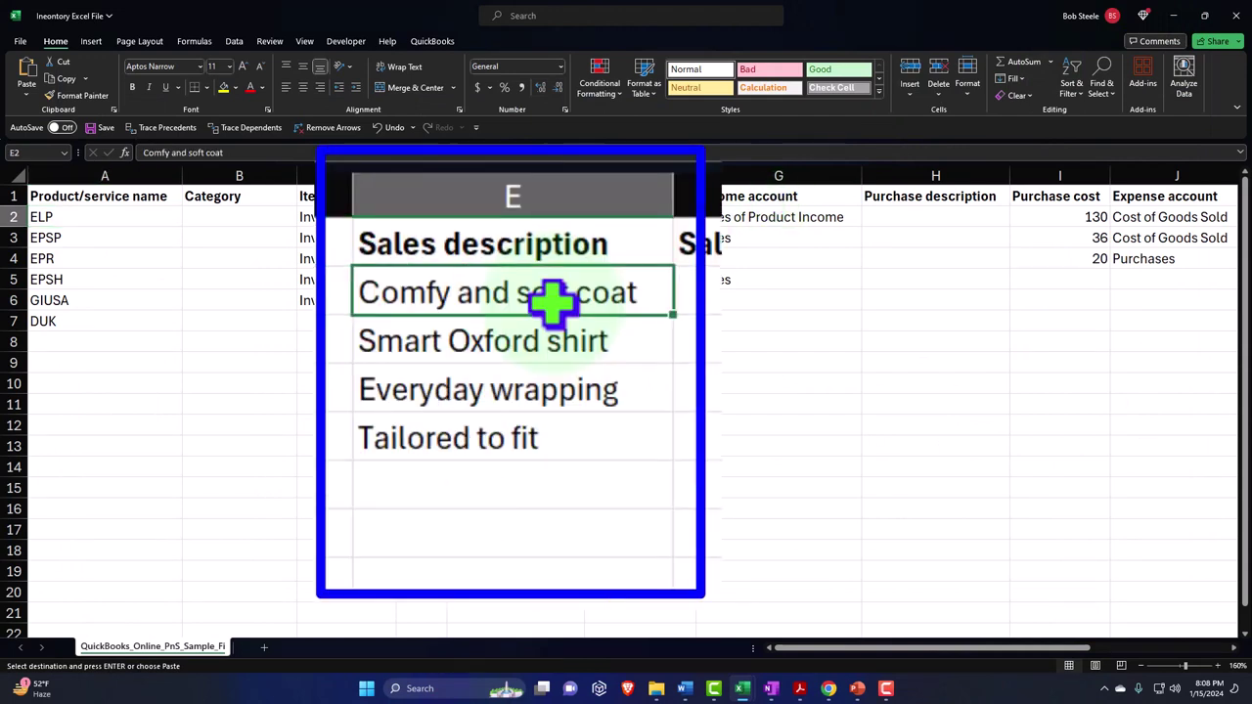
key("ctrl+v")
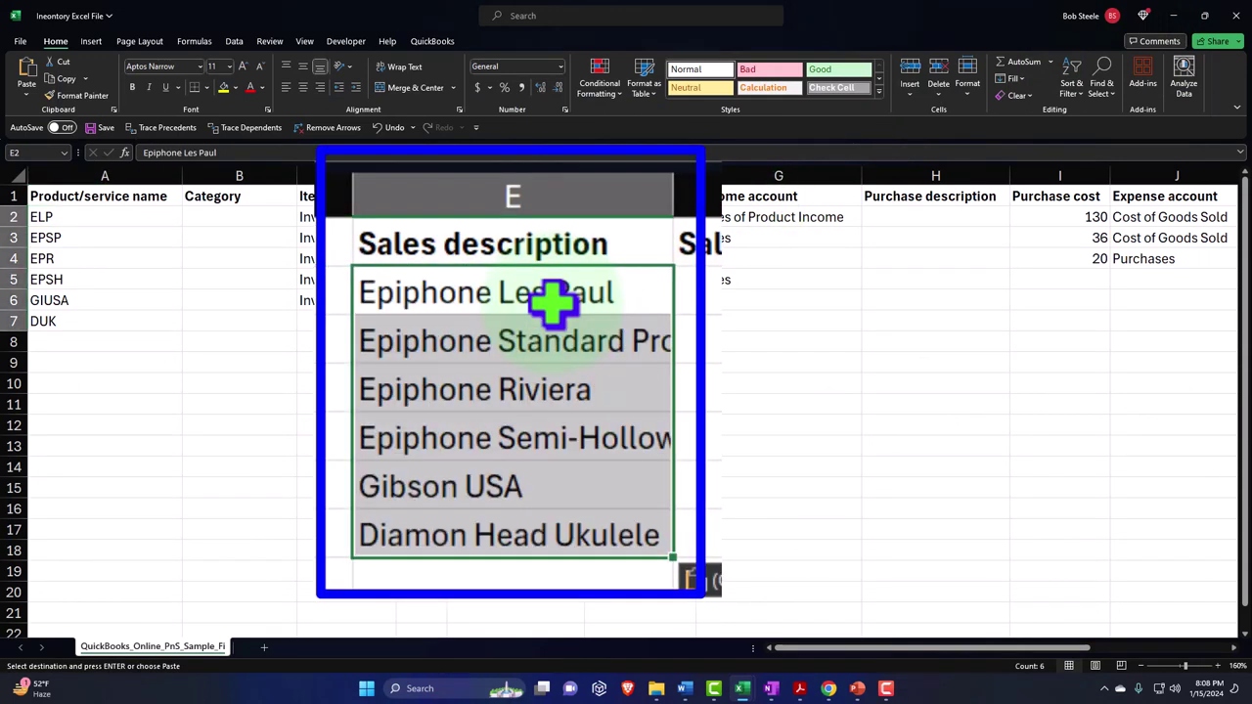
- Extend the Inventory item type from C6 down to C7 for the DUK item
left_click(393, 303)
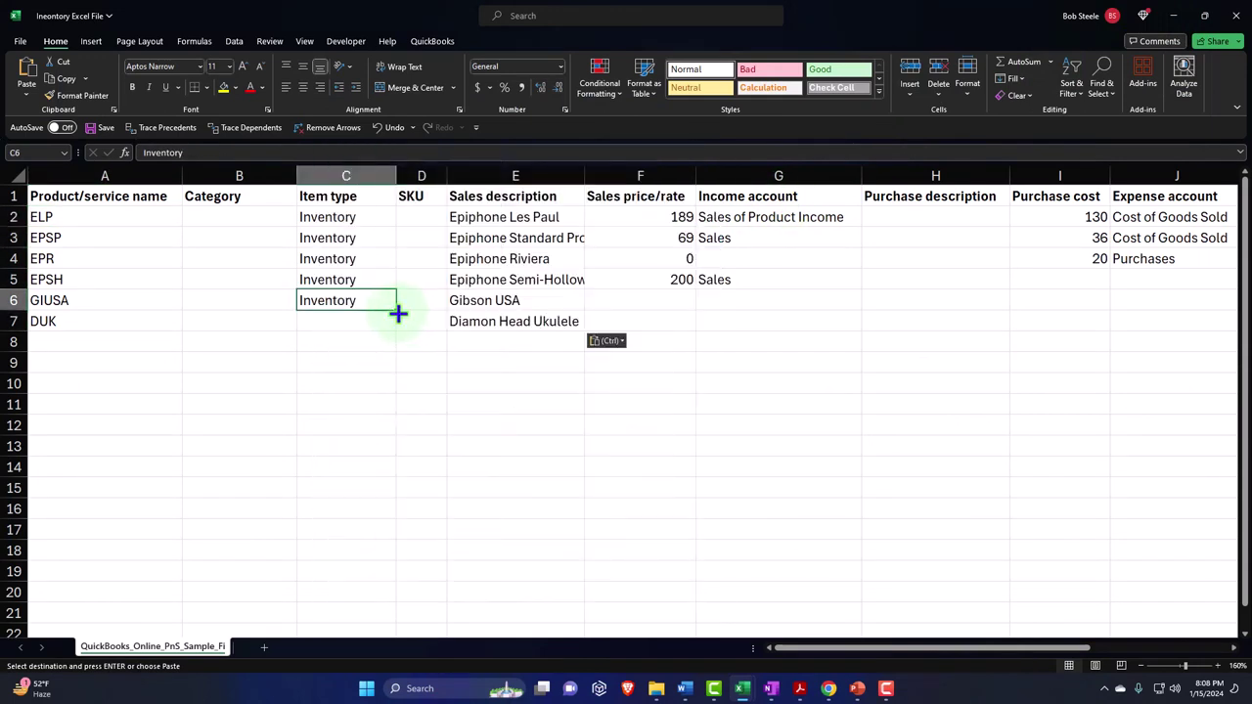
left_click_drag(398, 311, 398, 332)
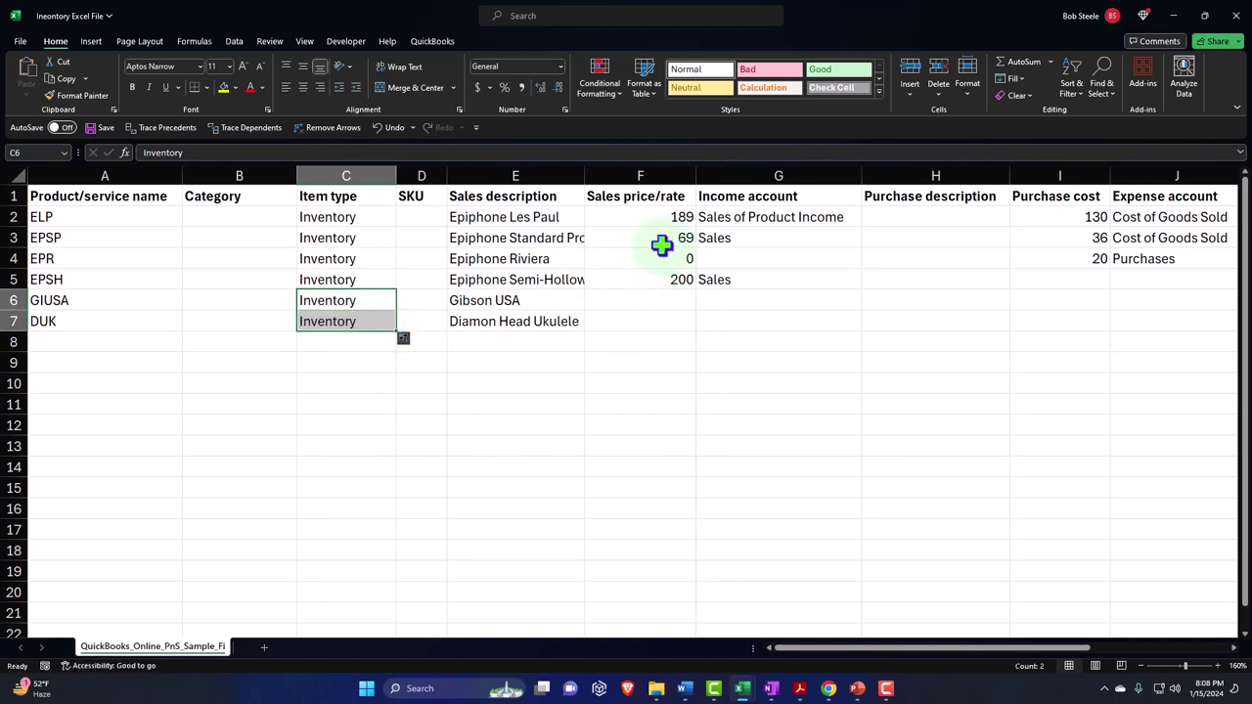
left_click(549, 220)
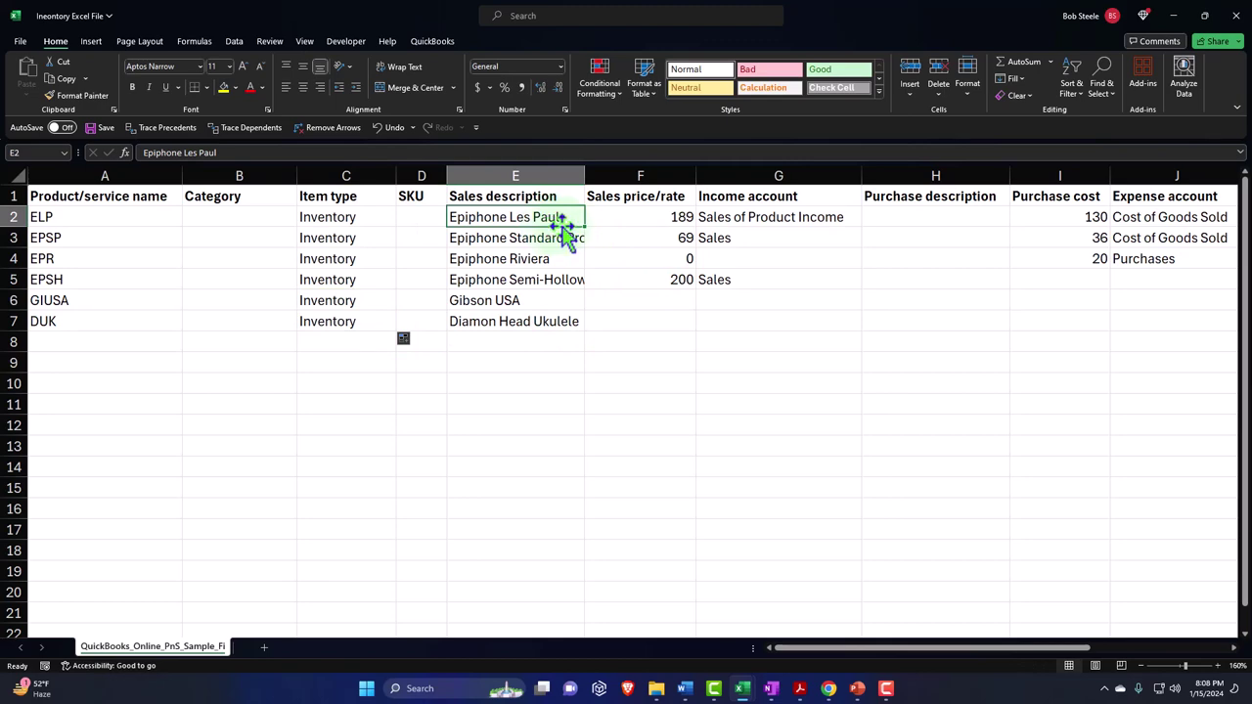
mouse_move(744, 688)
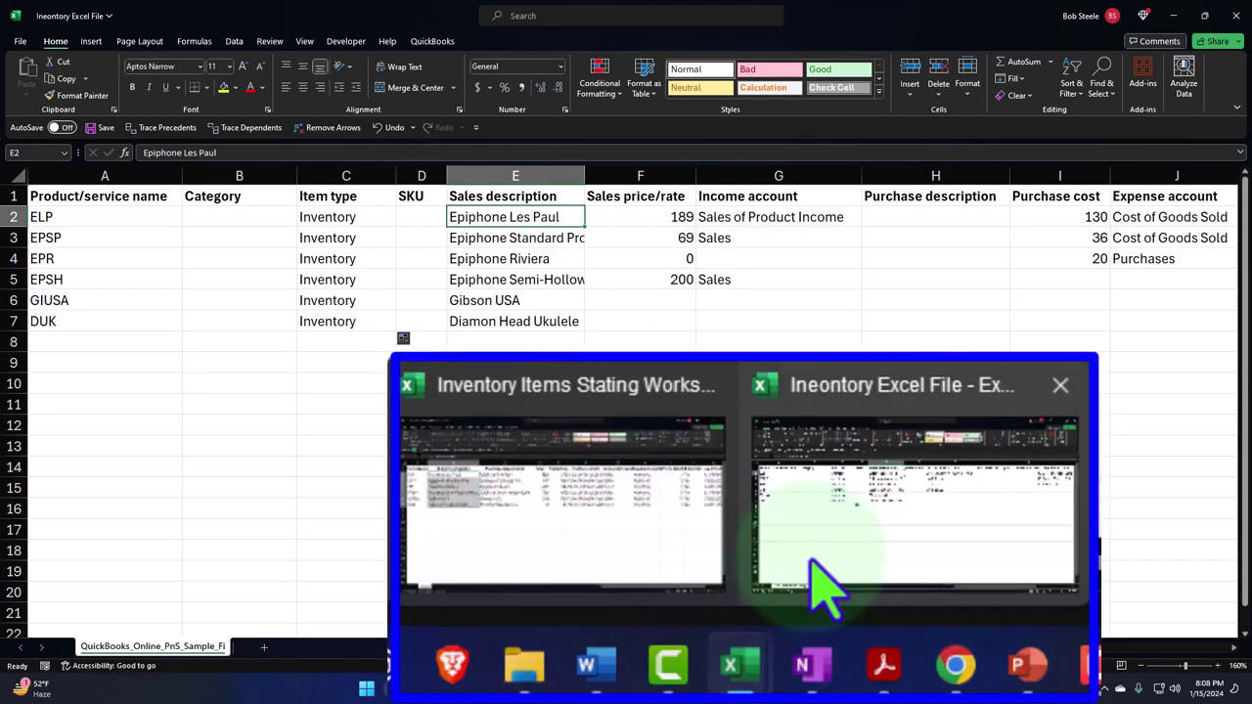
left_click(671, 558)
key("Return")
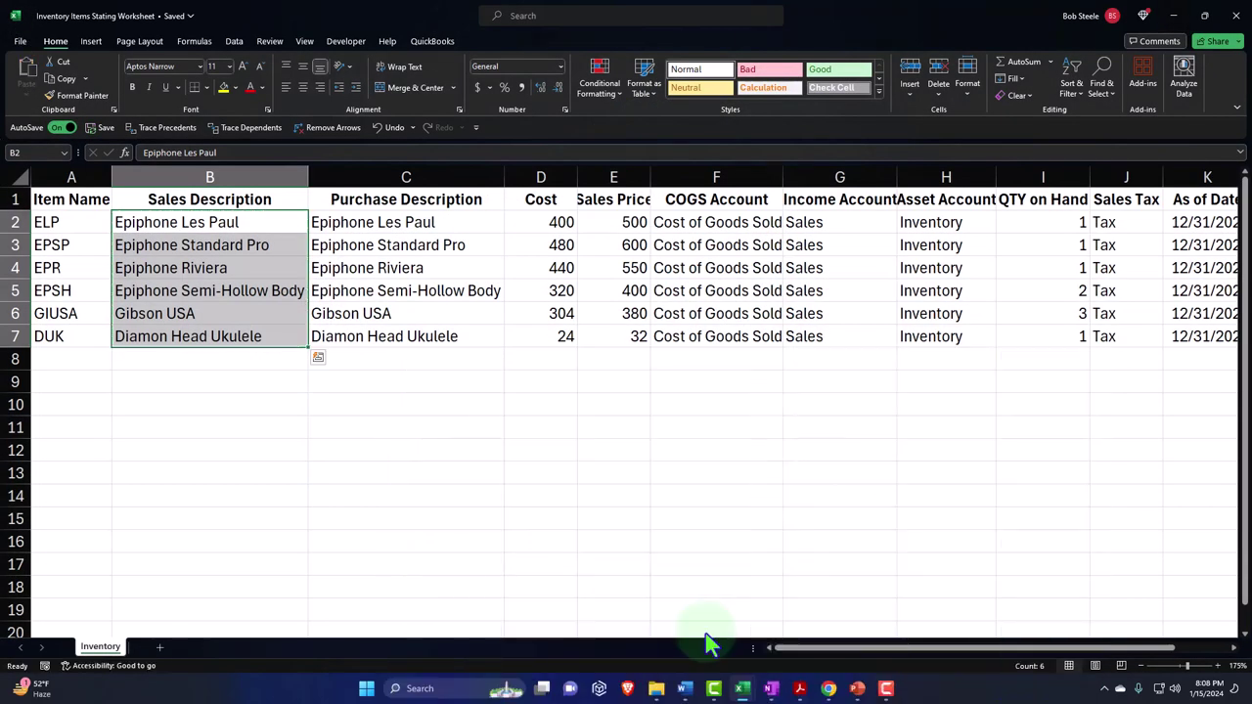
mouse_move(744, 690)
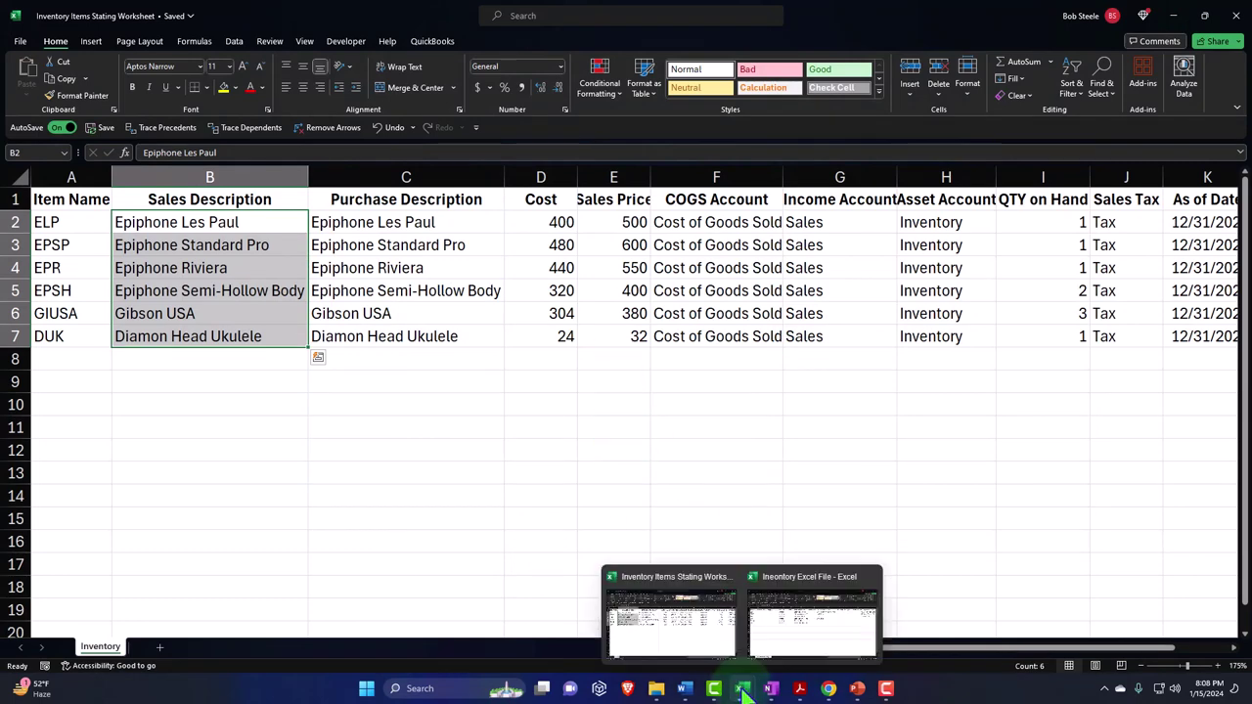
left_click(793, 634)
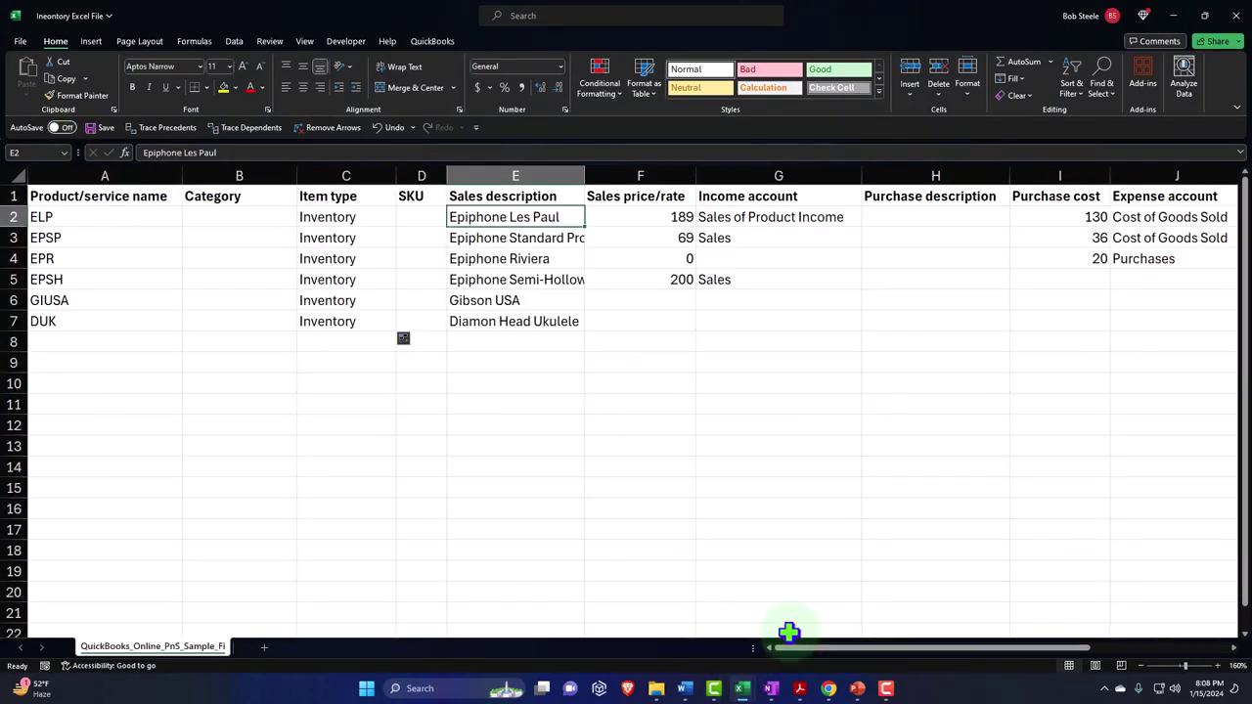
- Copy the sales prices E2:E7 from the starting worksheet into the Sales price/rate column of Ineontory Excel File, starting at F2
left_click(639, 217)
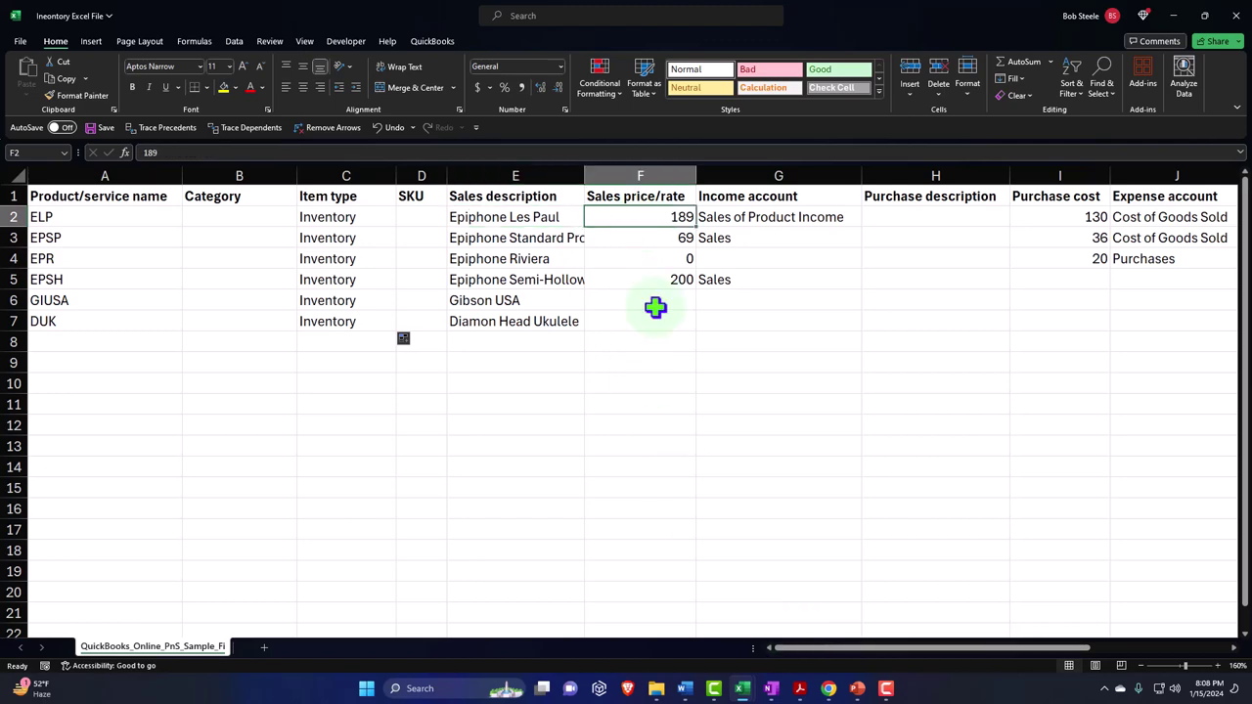
mouse_move(743, 690)
left_click(721, 638)
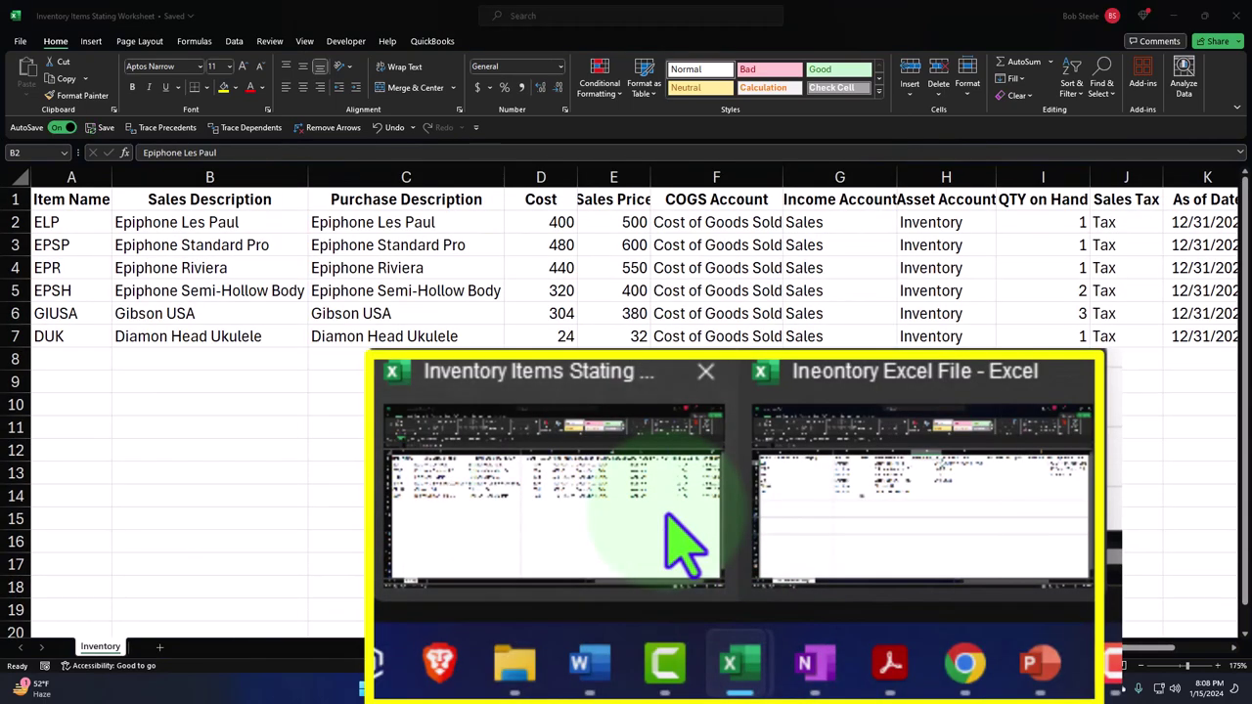
left_click_drag(611, 224, 612, 336)
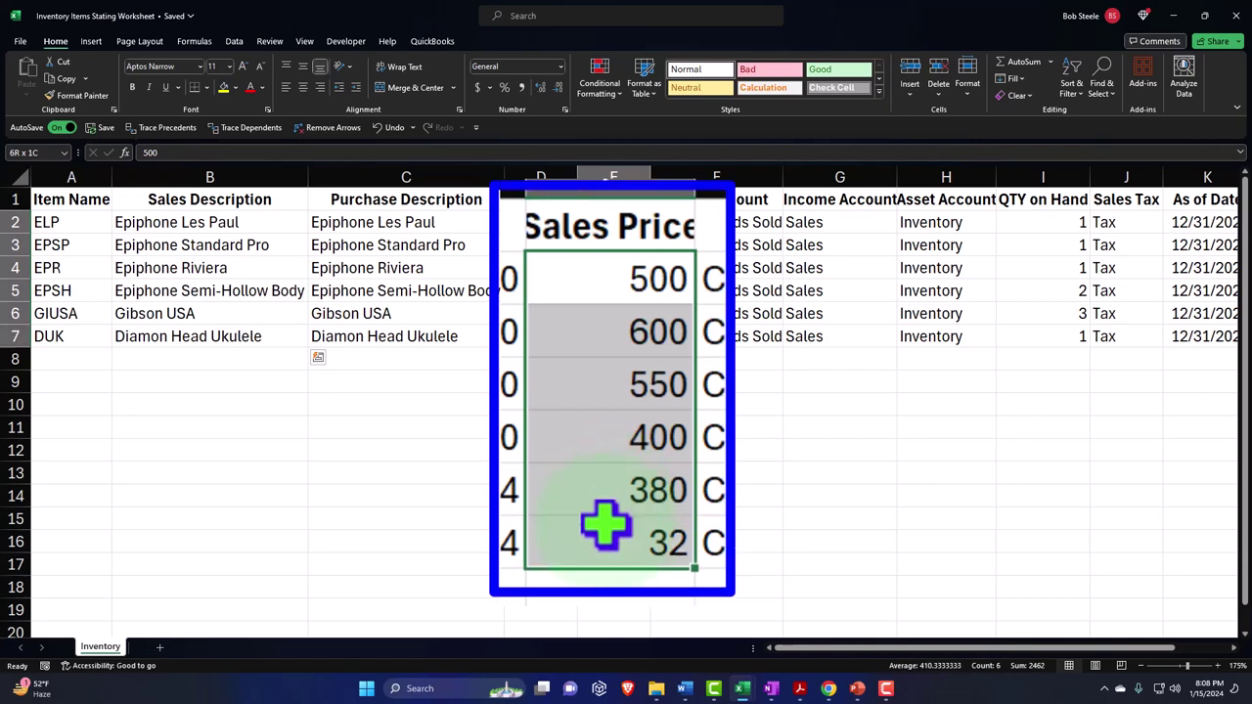
key("ctrl+c")
left_click(1173, 16)
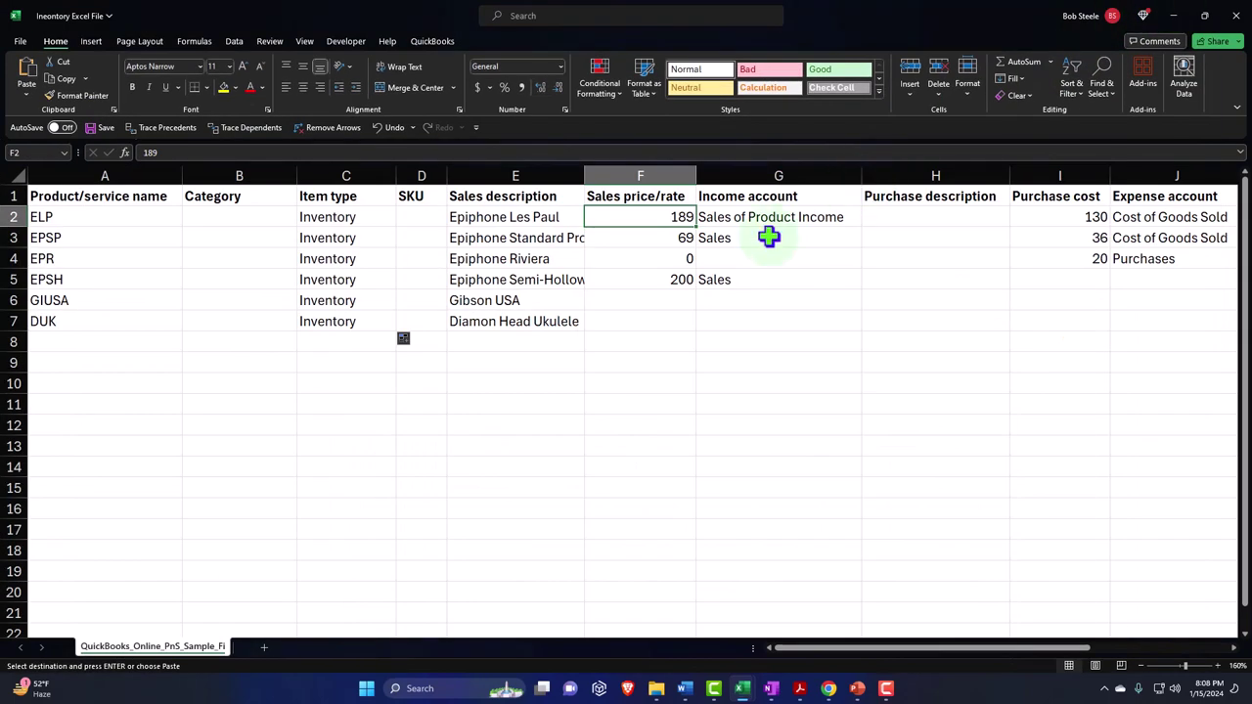
- Paste the copied sales prices 500, 600, 550, 400, 380 and 32 into the Sales price/rate column, F2:F7, and check them
key("ctrl+v")
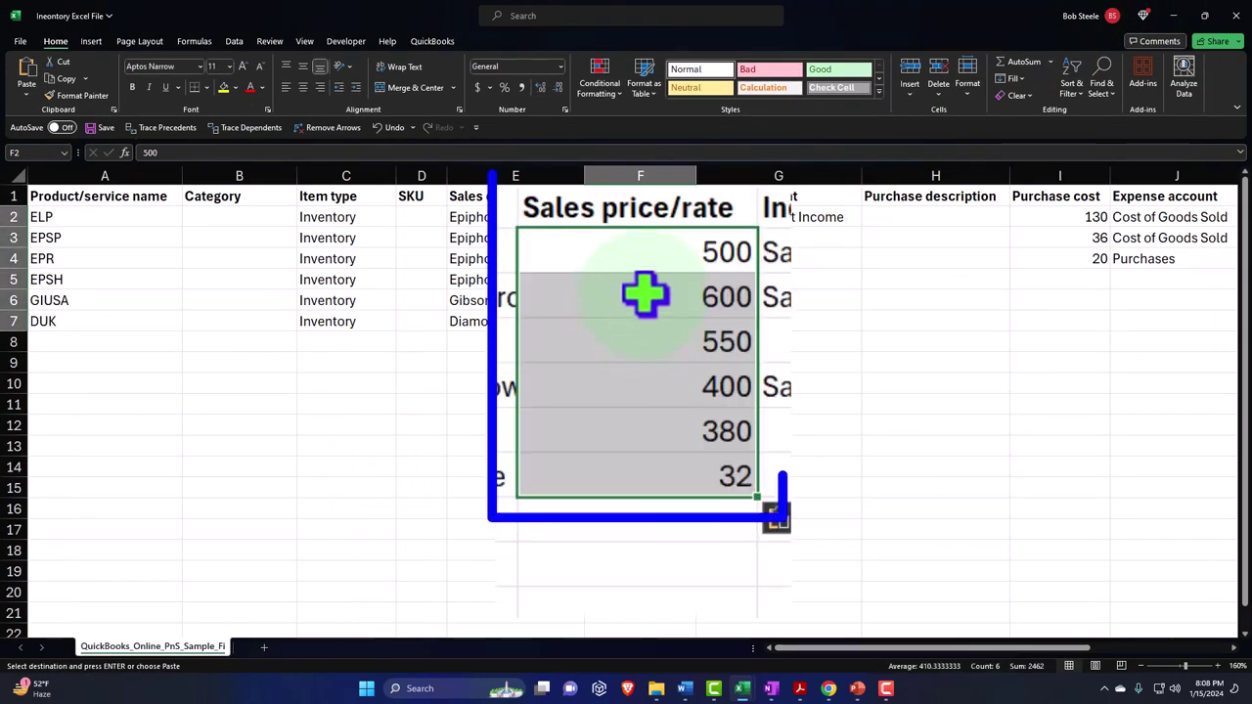
left_click(677, 273)
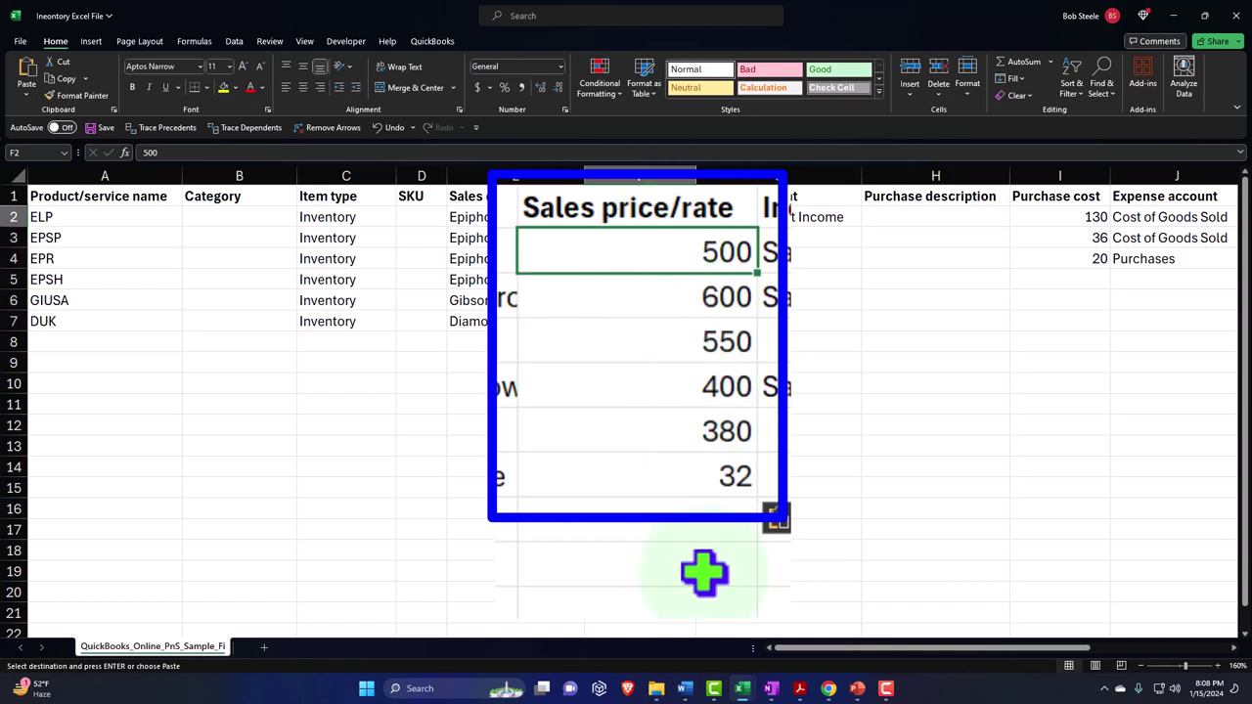
key("Down")
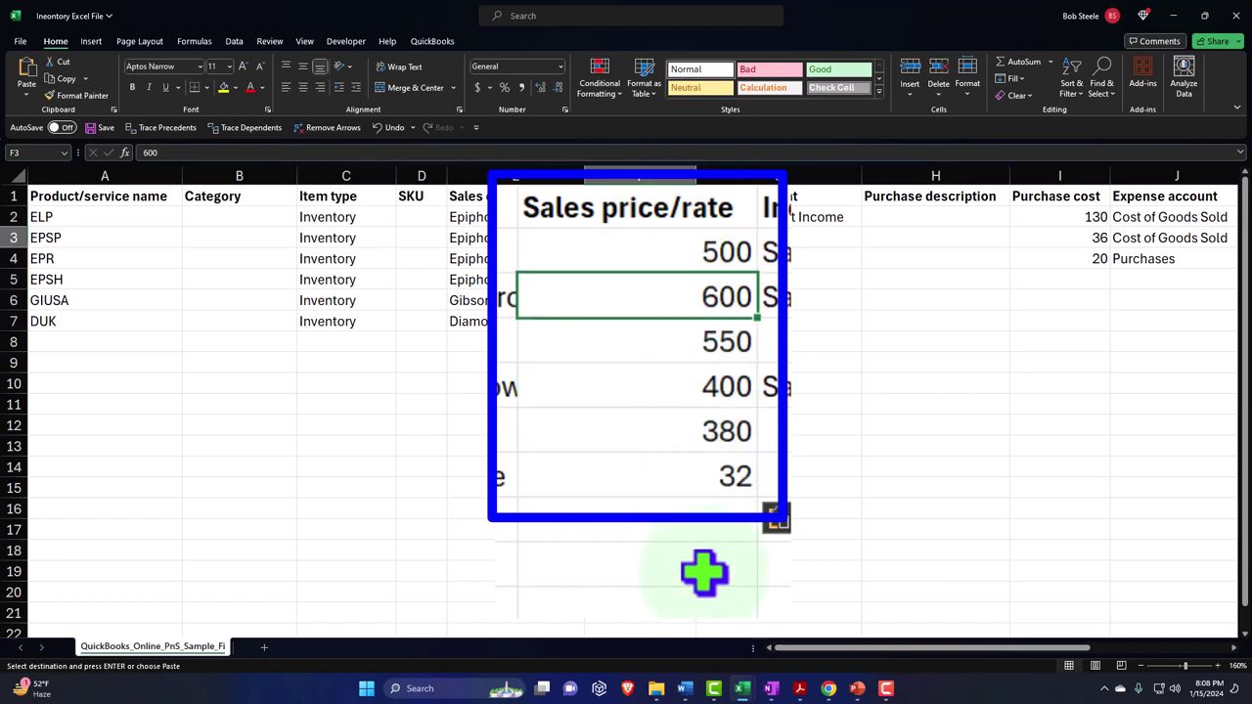
key("Down")
key("Down")
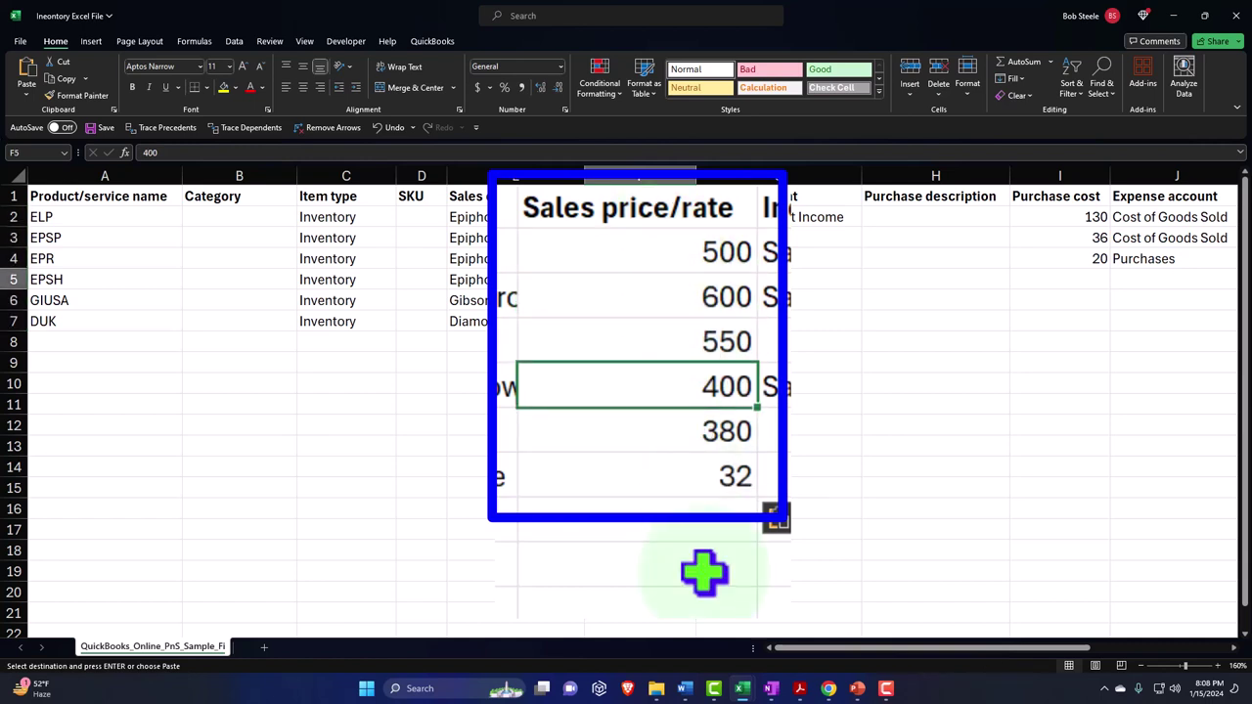
- Copy the Cost values in D2:D7 of the Inventory Items Stating Worksheet and return to the import file
left_click(742, 688)
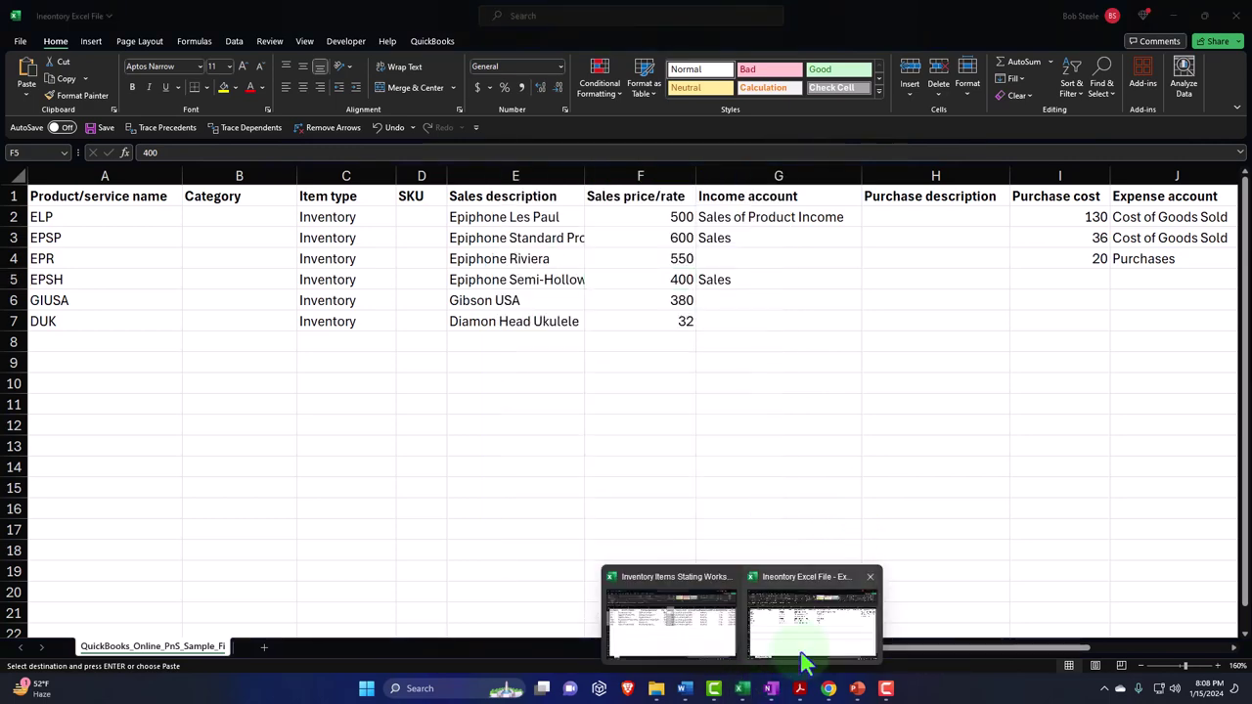
left_click(723, 646)
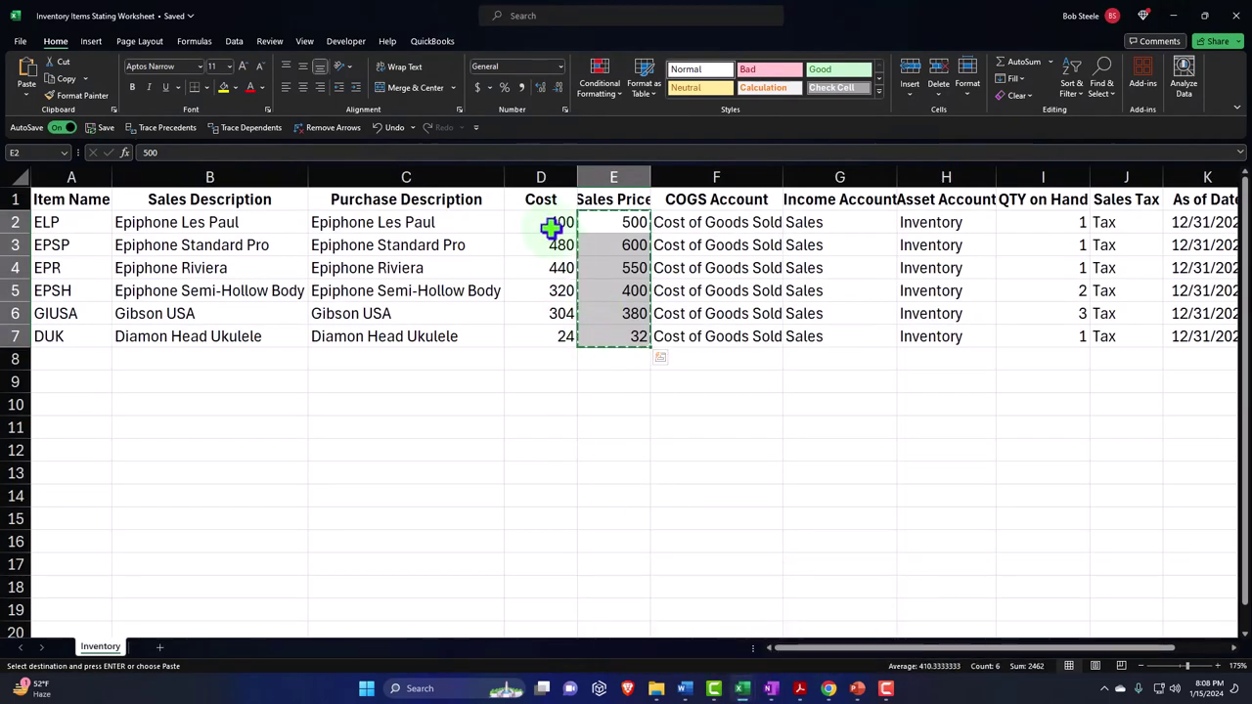
left_click_drag(551, 227, 544, 326)
key("ctrl+c")
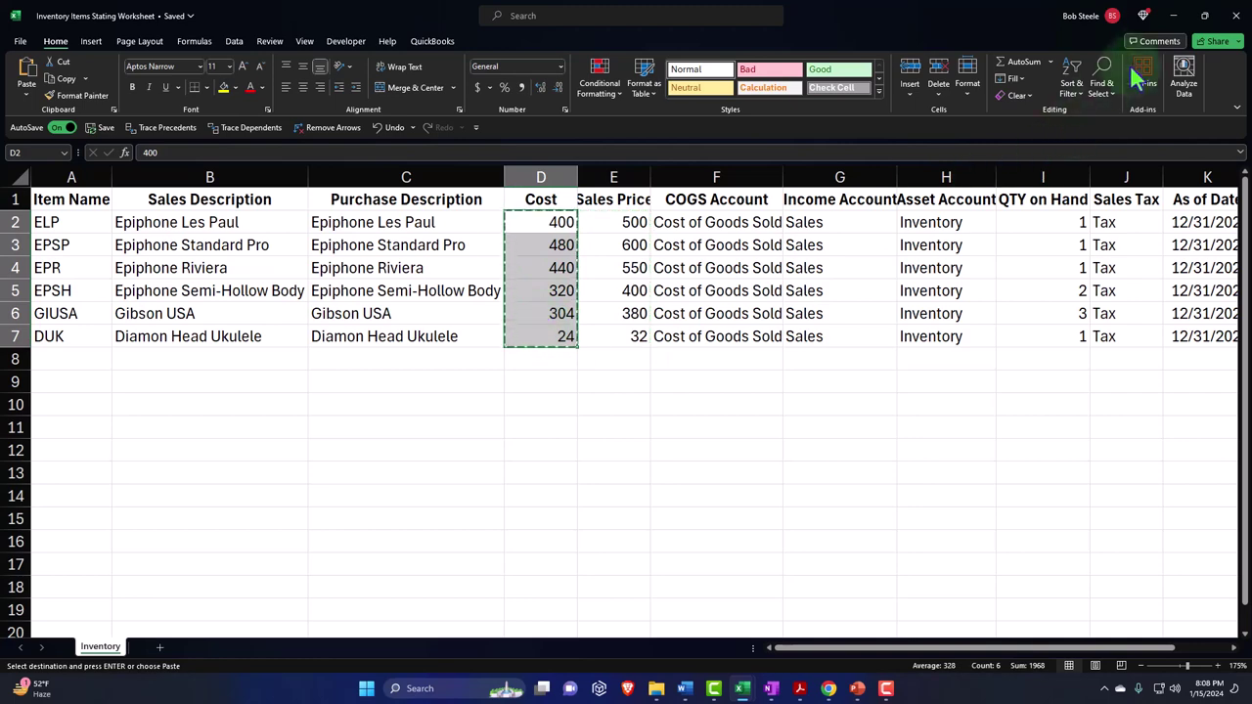
left_click(1173, 16)
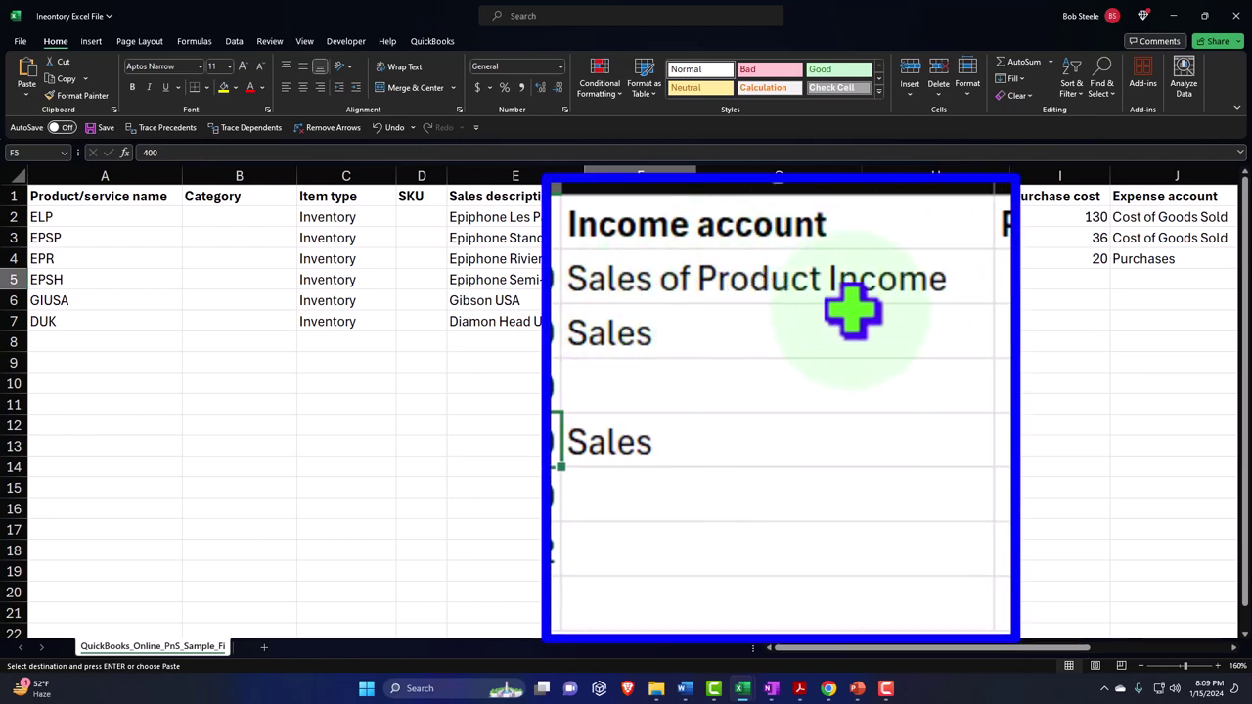
- Copy the income account "Sales of Product Income" from G2 into G3:G7 for the remaining items
left_click(872, 284)
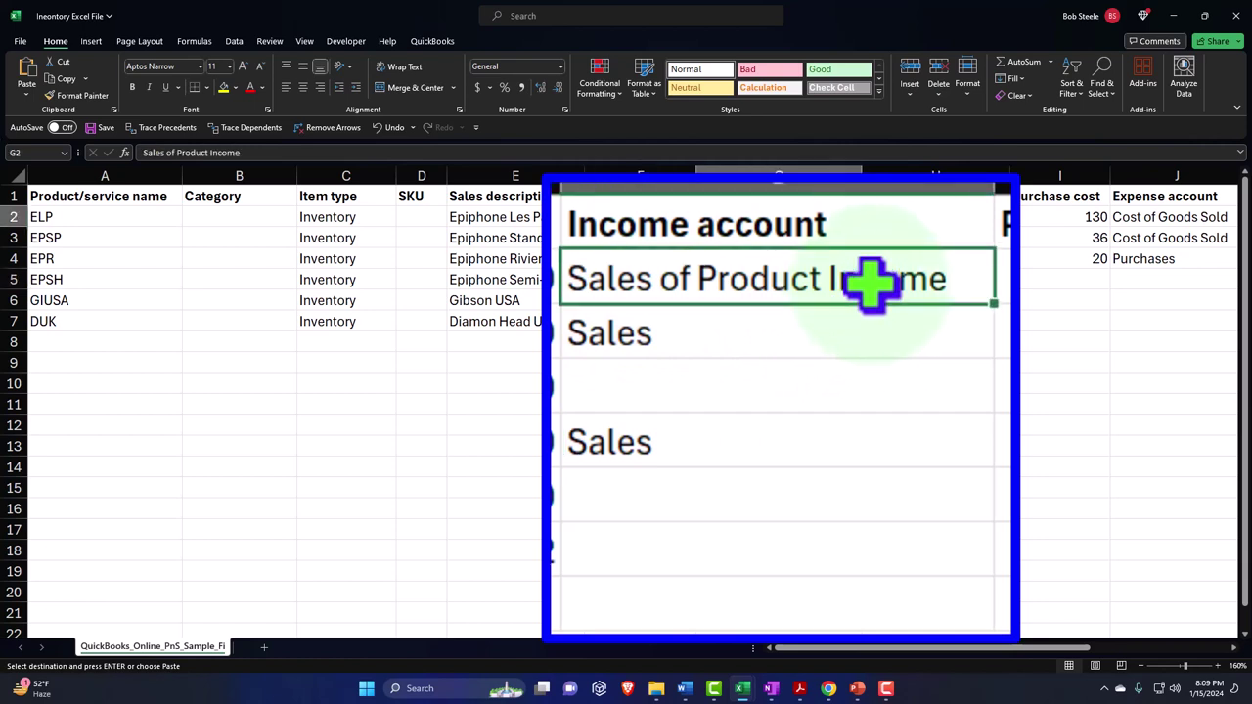
left_click_drag(811, 313, 787, 536)
key("ctrl+v")
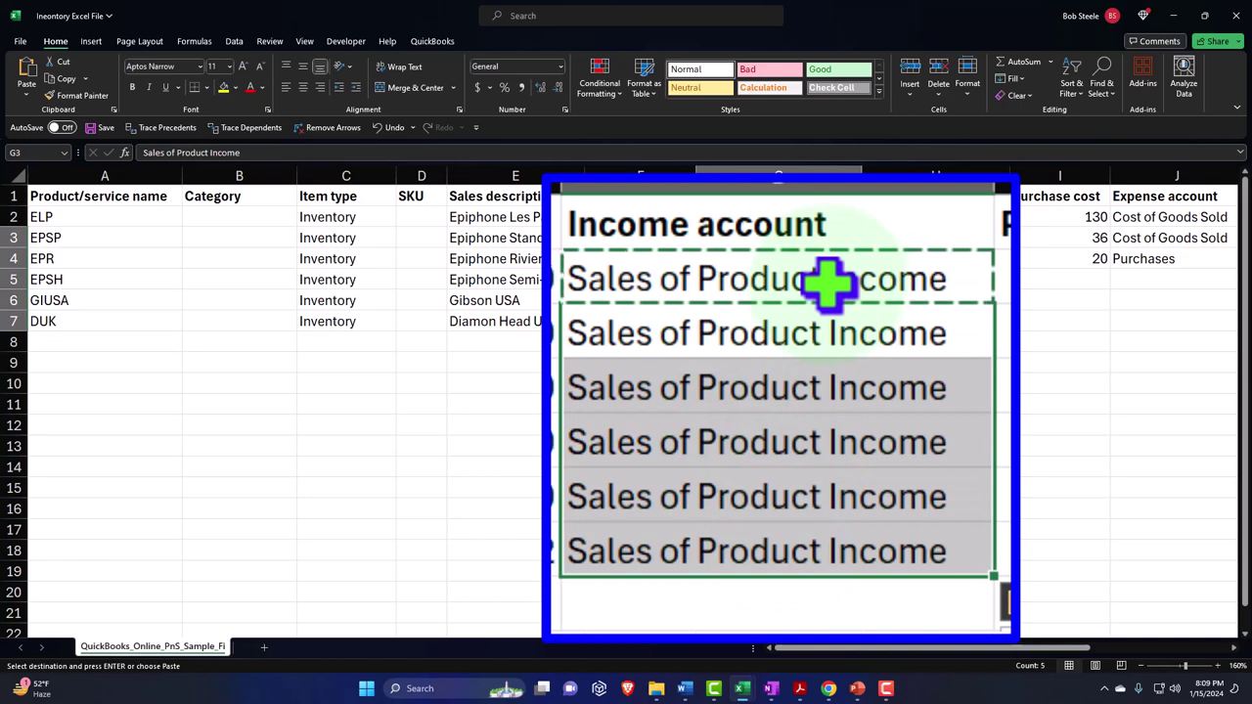
- Copy the sales descriptions in E2:E7 into the Purchase description column, H2:H7
left_click(912, 218)
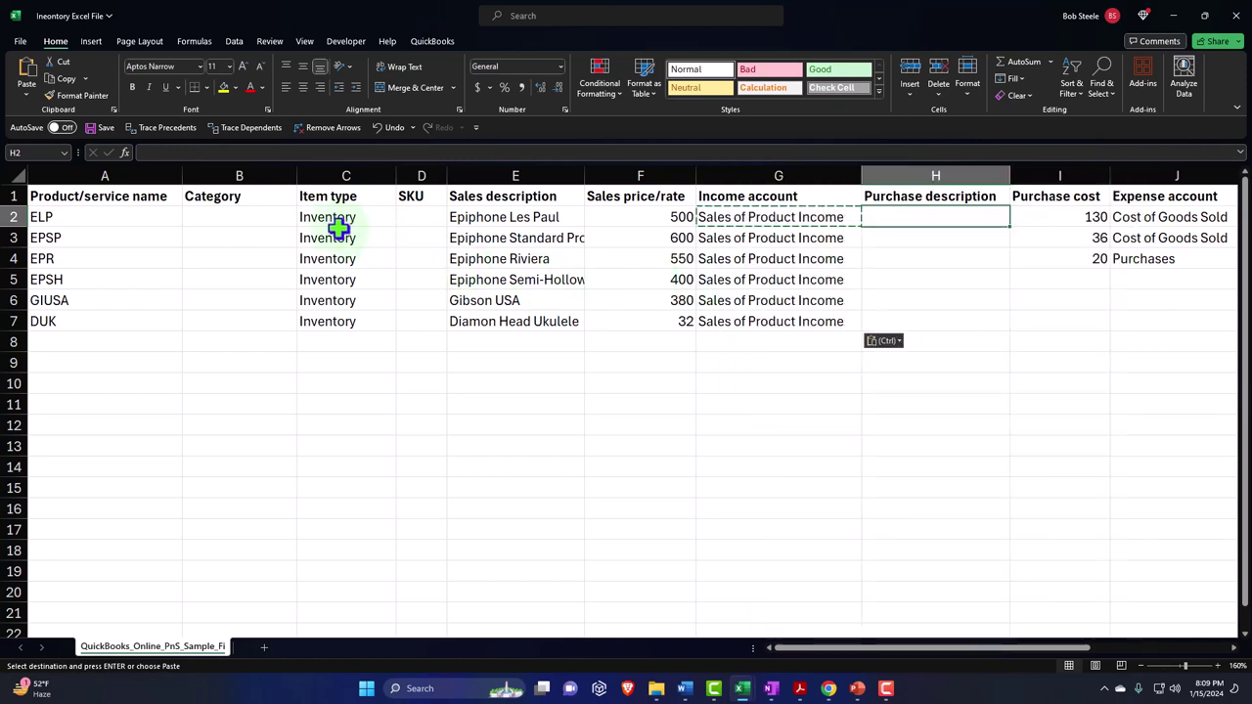
left_click_drag(475, 217, 494, 318)
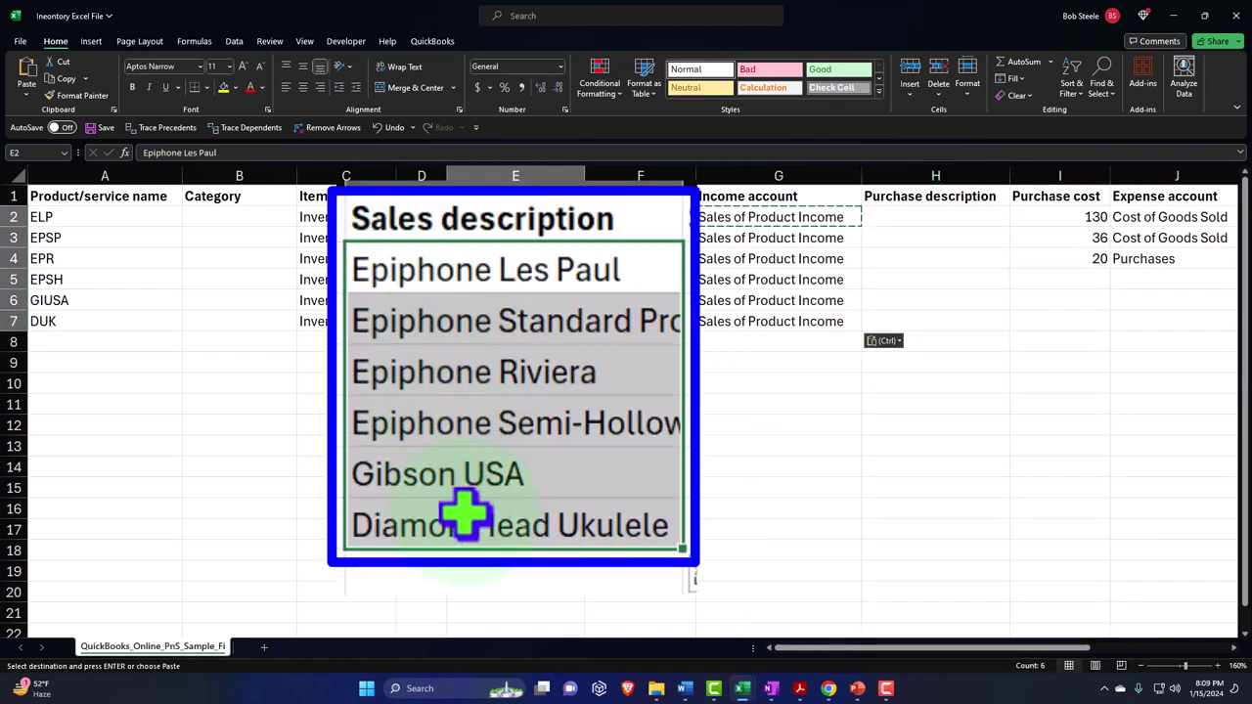
left_click(930, 217)
key("ctrl+v")
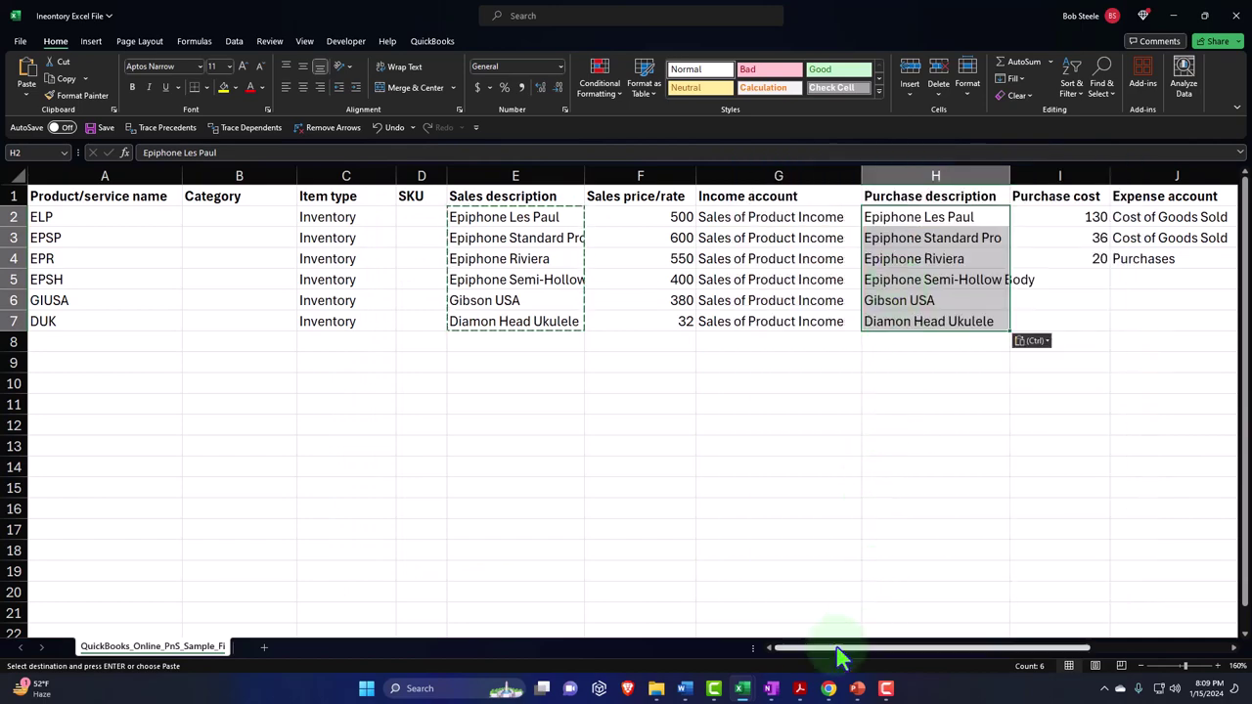
- Copy the Cost values in D2:D7 of the Inventory Items Stating Worksheet into the import file's Purchase cost column, I2:I7
mouse_move(742, 689)
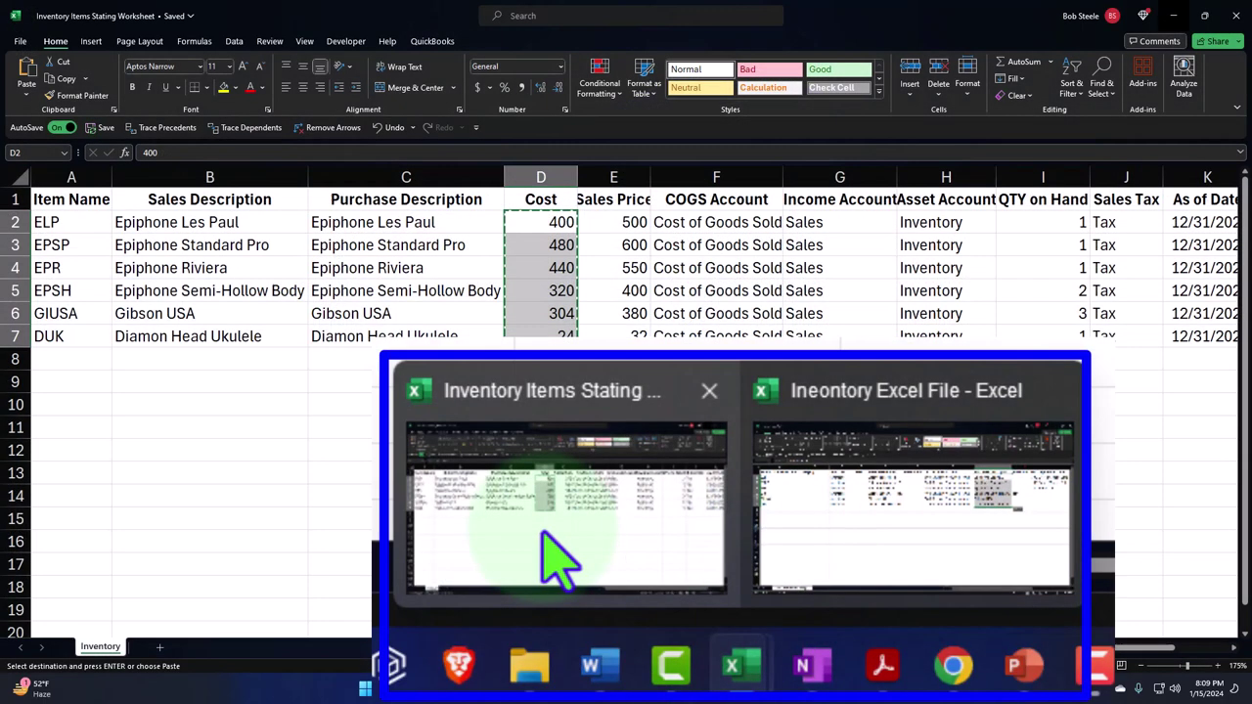
left_click(558, 559)
left_click_drag(545, 224, 558, 329)
key("ctrl+c")
left_click(1172, 16)
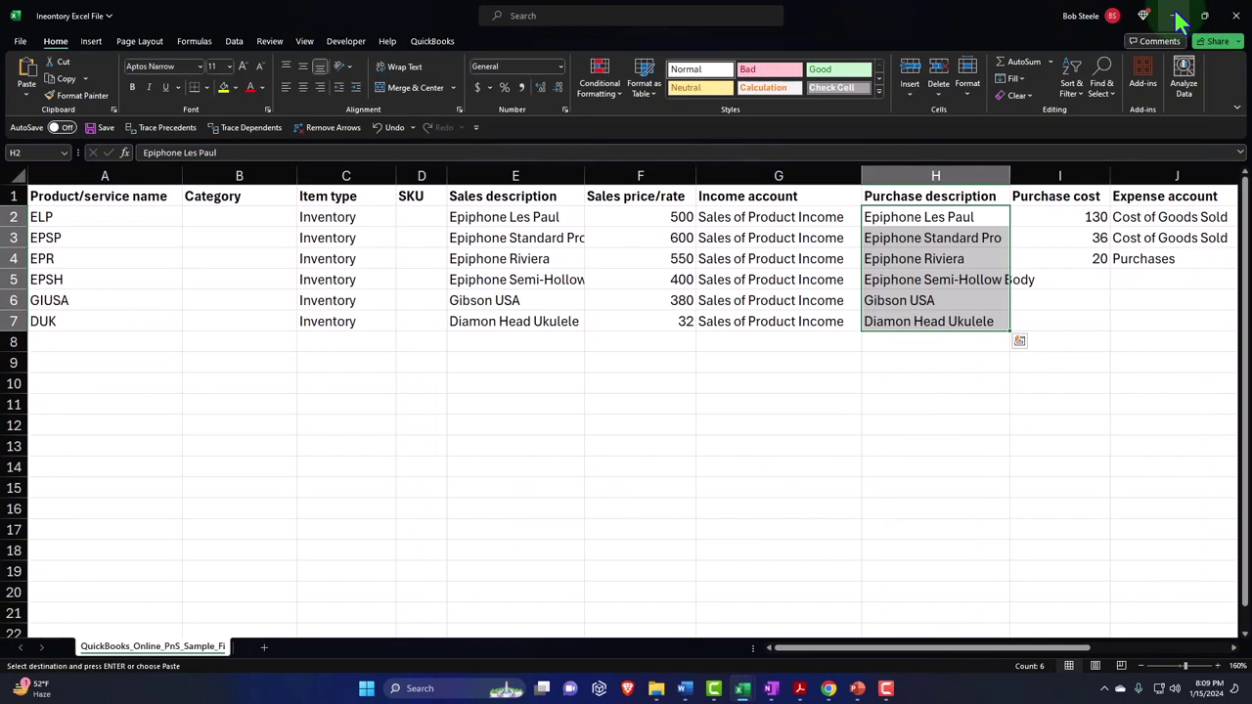
left_click(1063, 217)
key("ctrl+v")
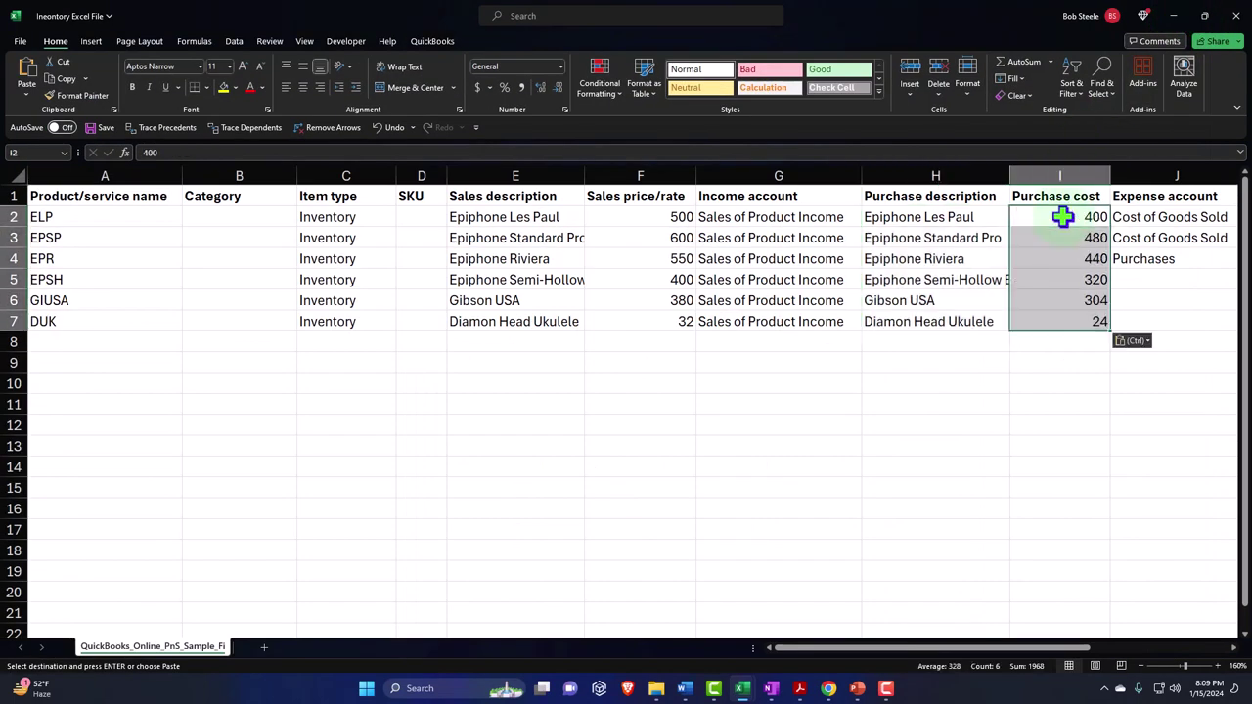
- Copy the expense account "Cost of Goods Sold" from J2 into J3:J7 for the remaining items
key("Right")
key("Right")
key("Right")
key("Right")
key("Right")
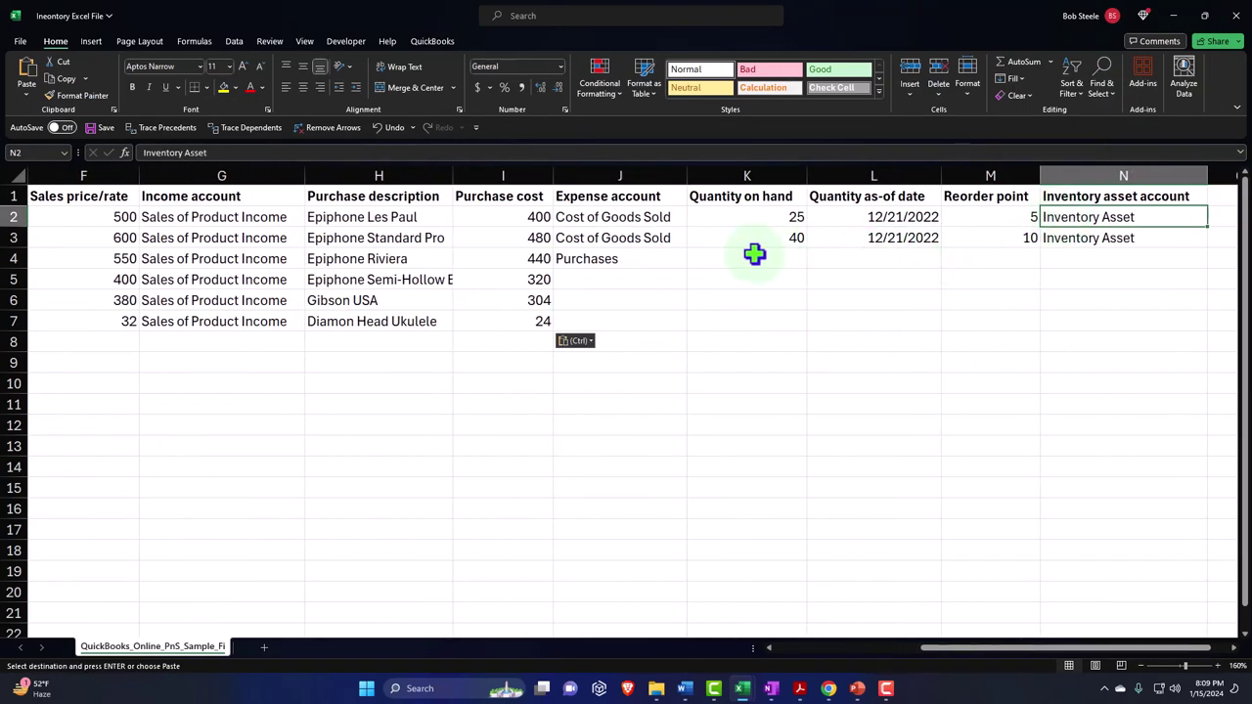
left_click(633, 219)
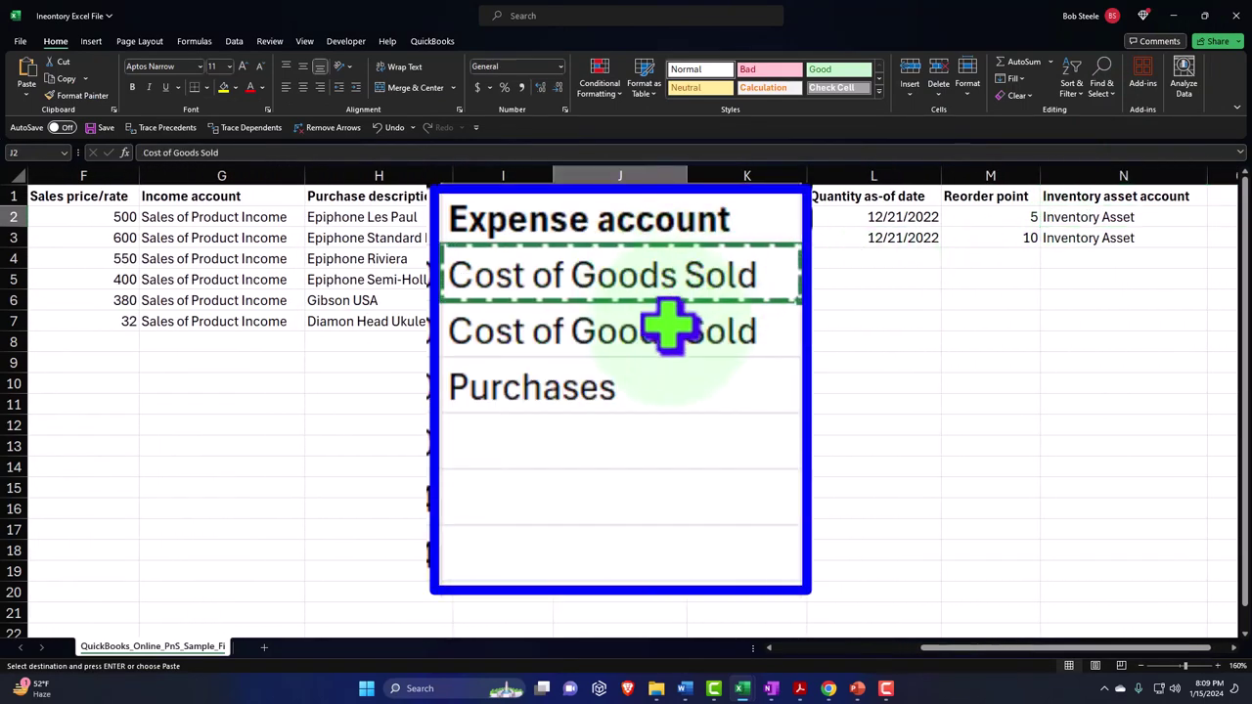
left_click_drag(636, 235, 632, 315)
key("ctrl+v")
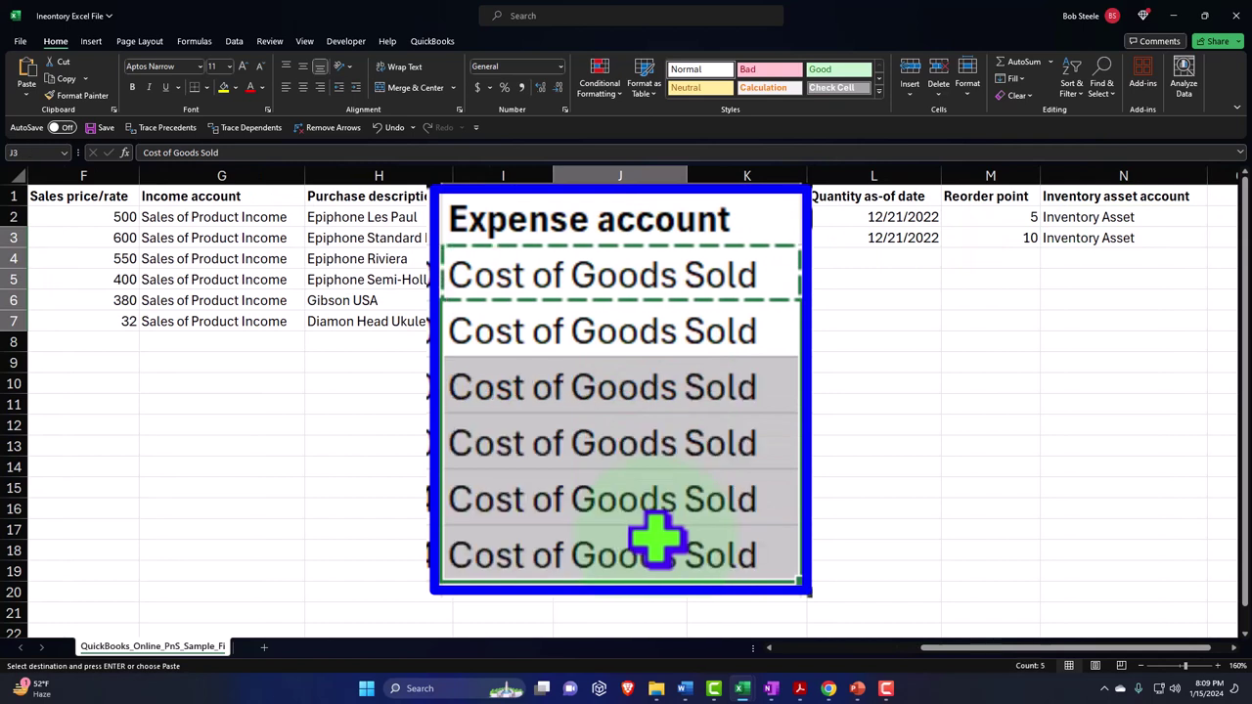
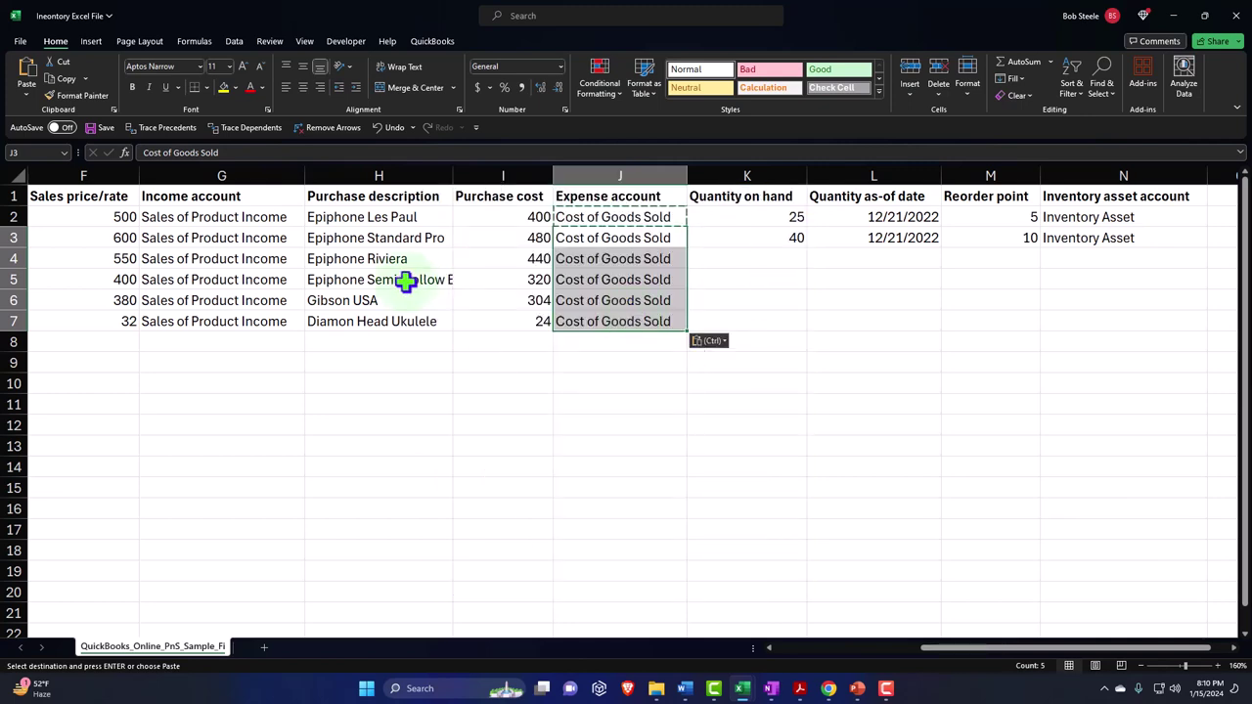
left_click(109, 211)
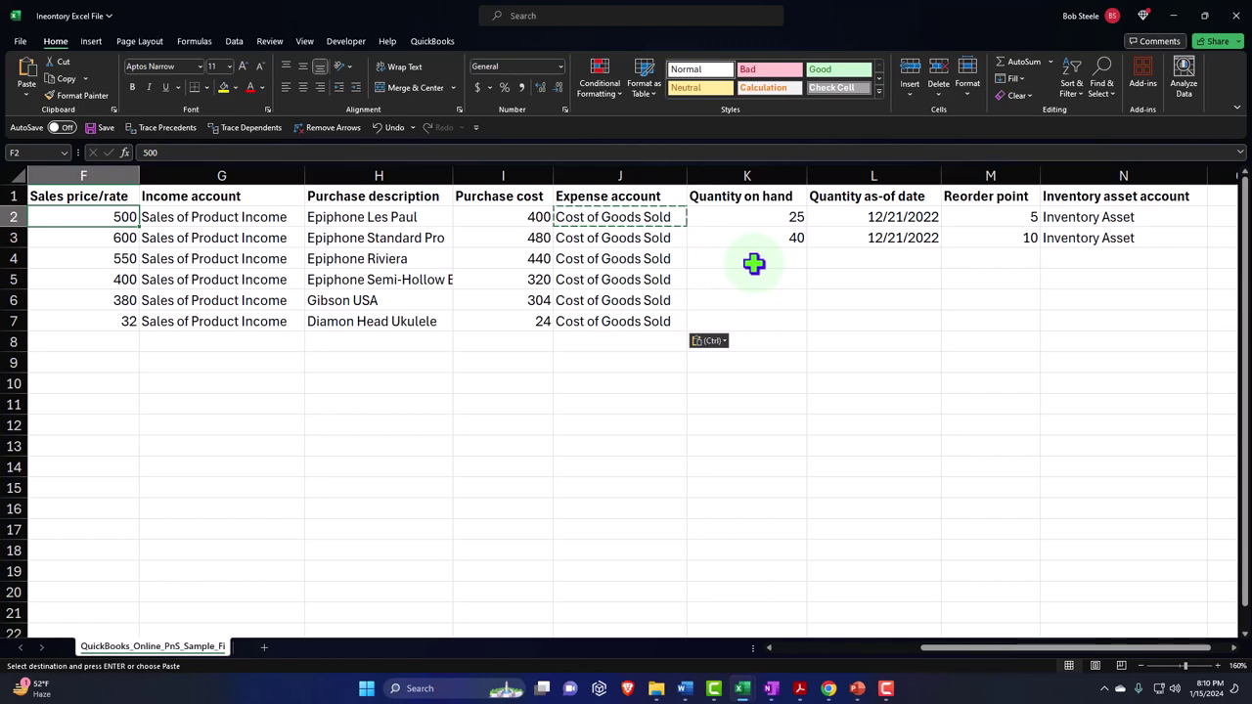
- Switch to the Inventory Items Stating Worksheet and copy the QTY on Hand values in I2:I7
mouse_move(756, 670)
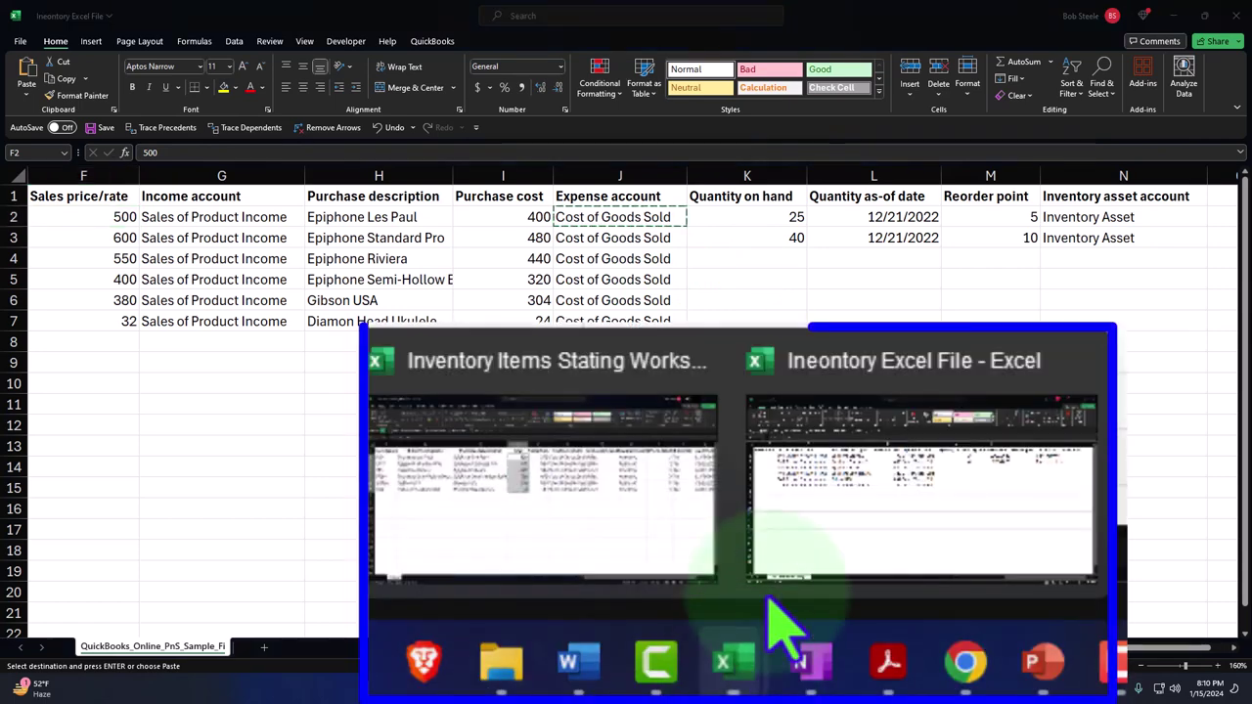
left_click(697, 645)
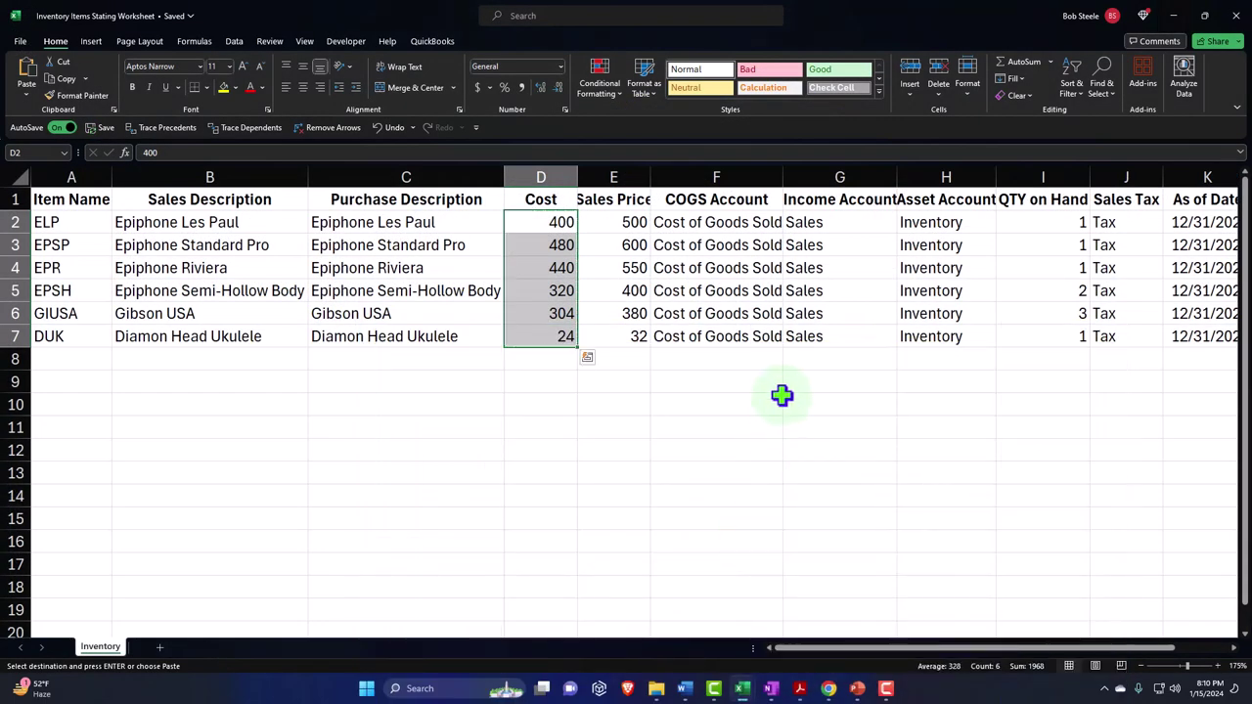
left_click(784, 391)
key("Right")
key("Right")
key("Right")
key("Right")
key("Right")
key("Right")
key("Right")
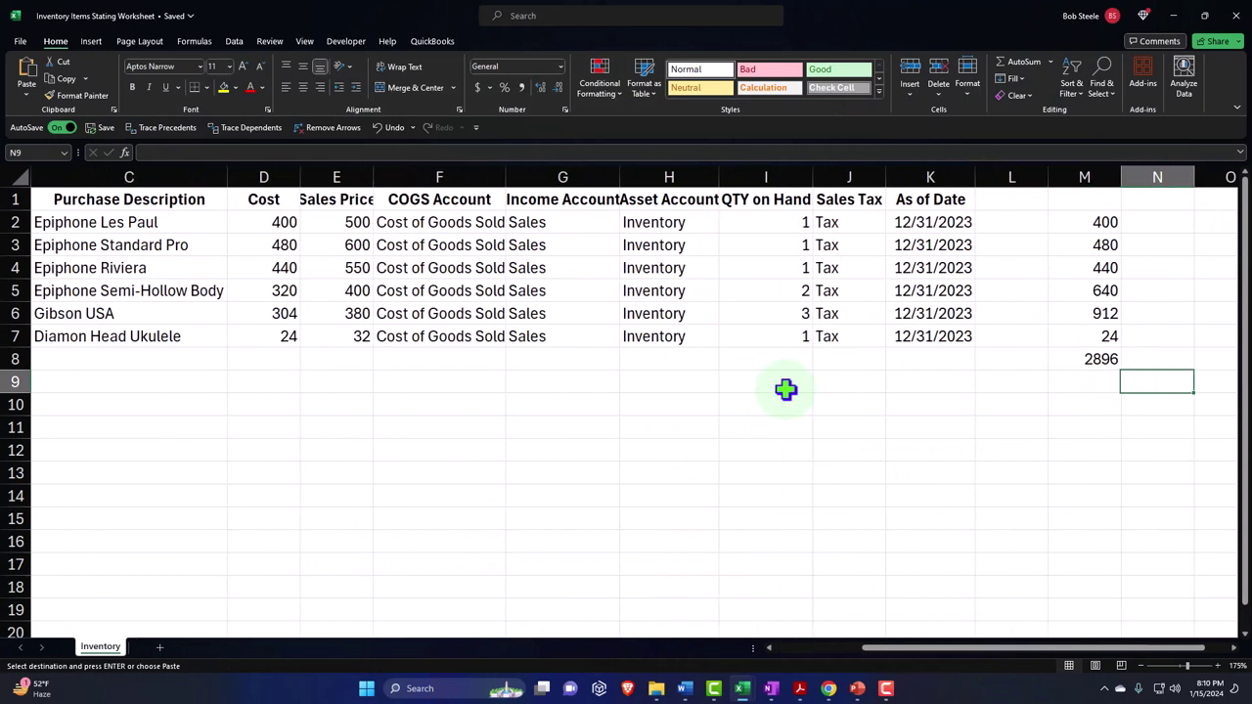
left_click_drag(776, 223, 782, 332)
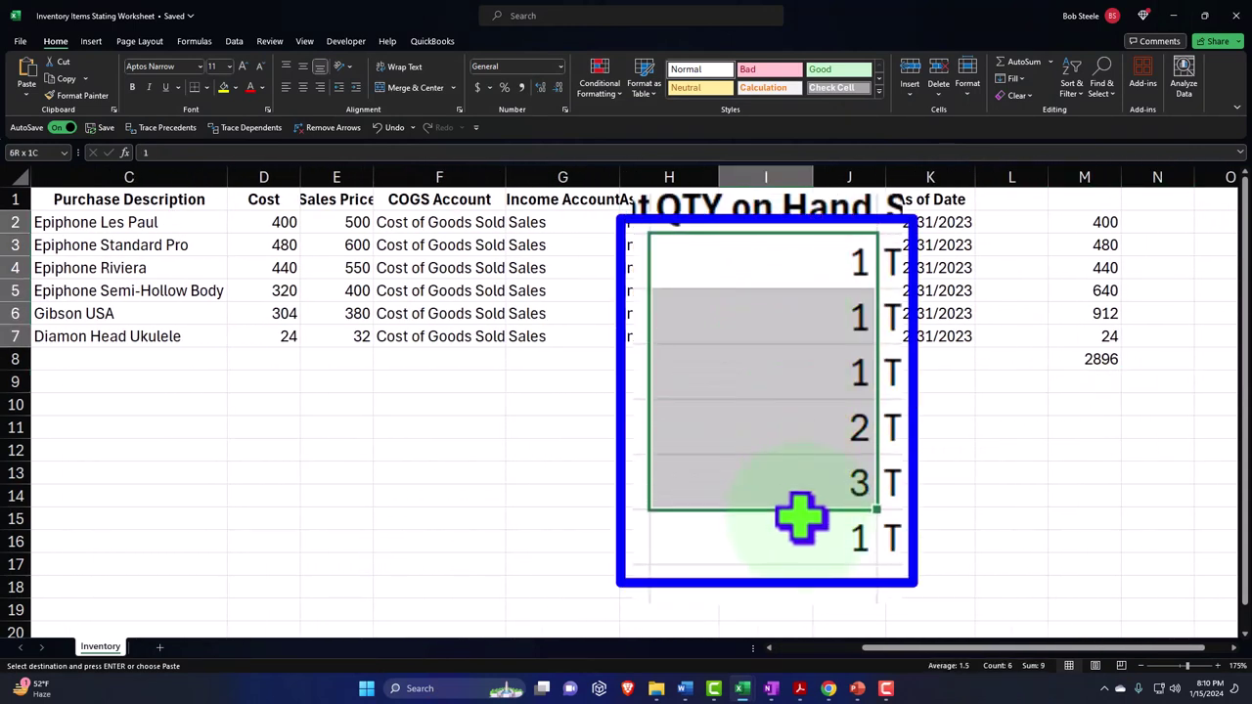
- Paste the quantities 1, 1, 1, 2, 3 and 1 into the import file's Quantity on hand column, K2:K7, and check them
left_click(1174, 16)
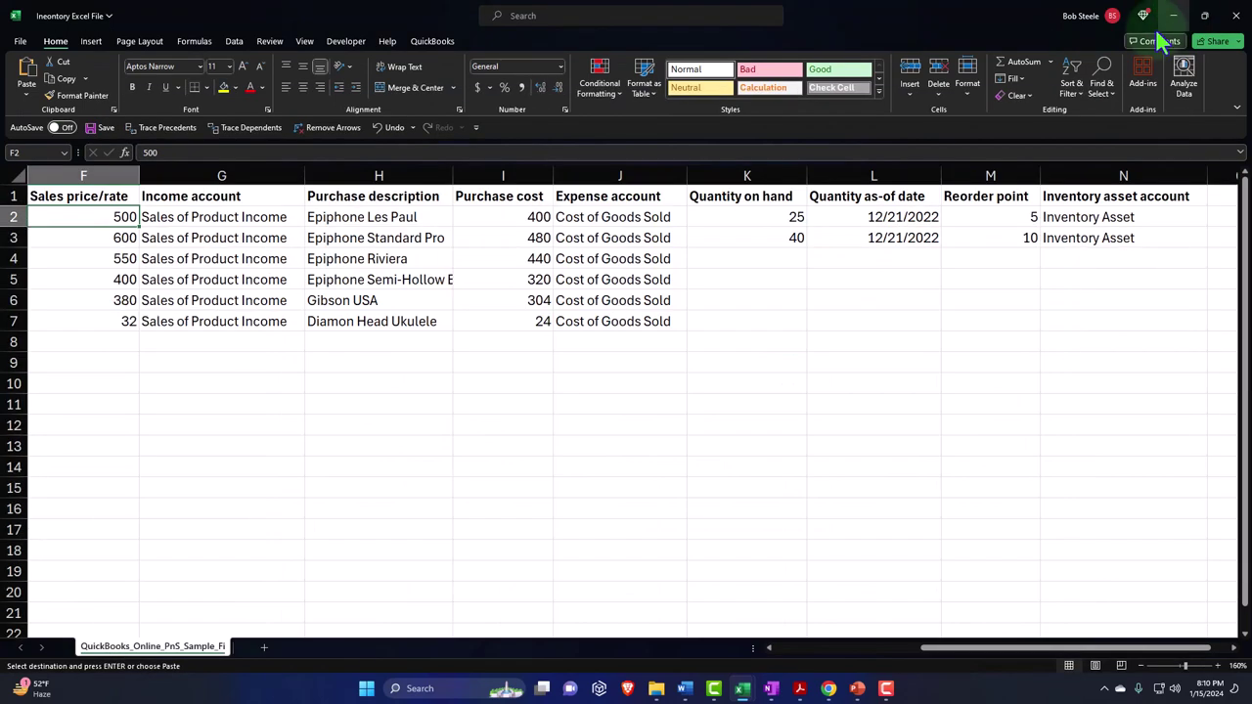
left_click(773, 219)
key("ctrl+v")
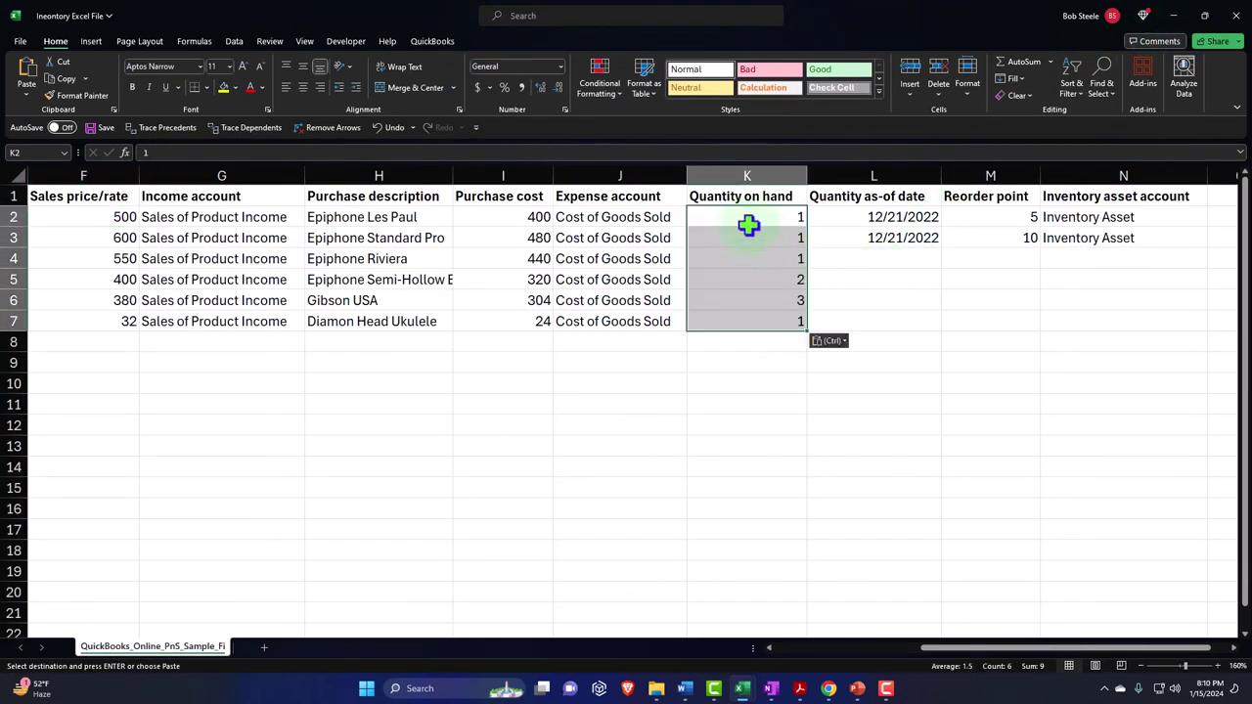
left_click(744, 216)
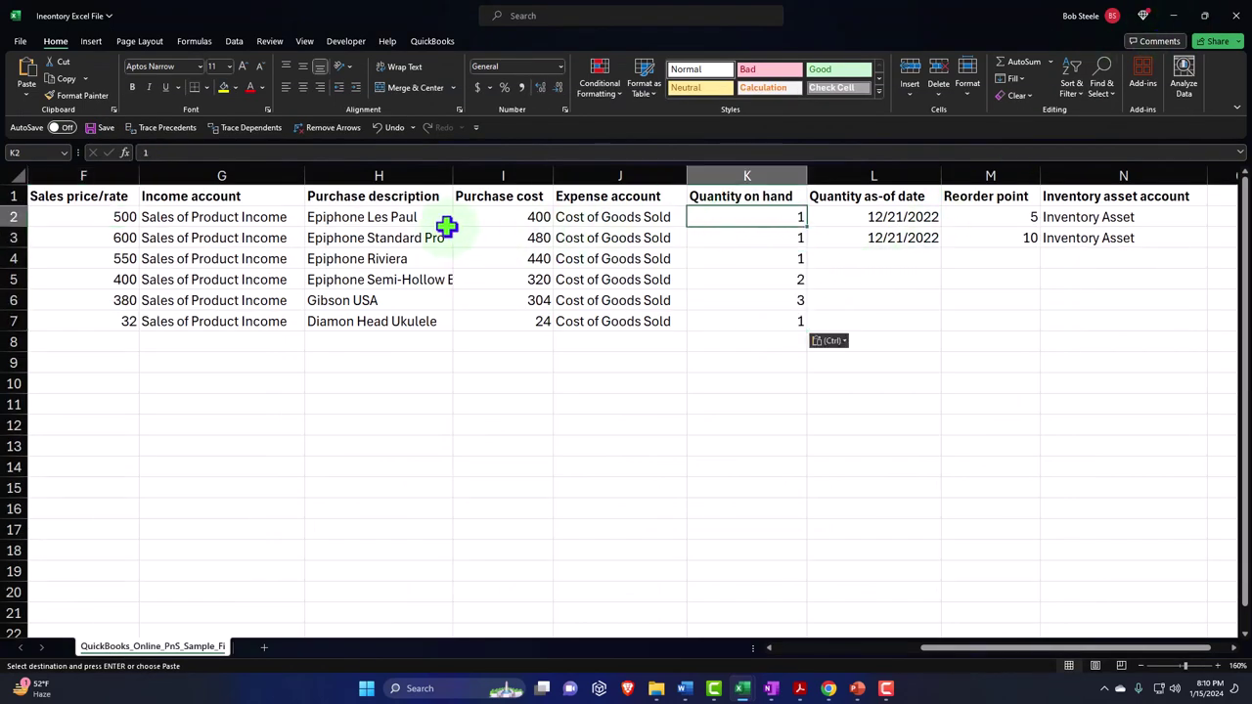
key("Down")
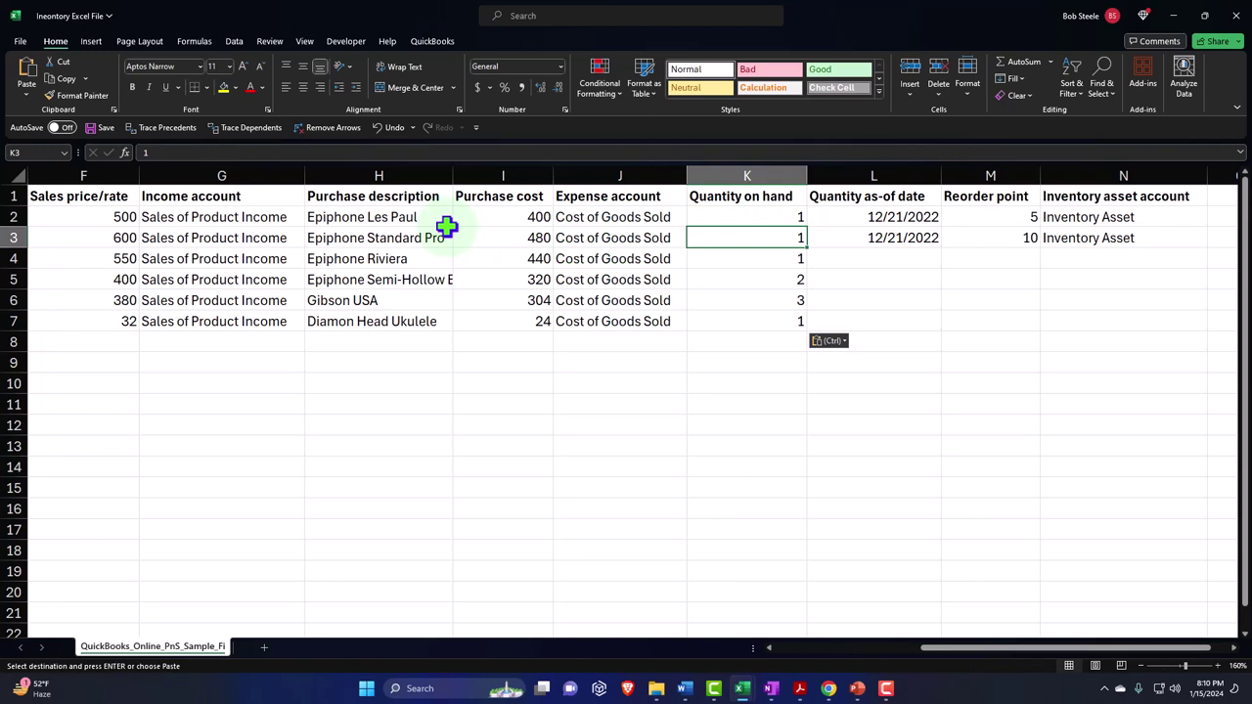
key("Down")
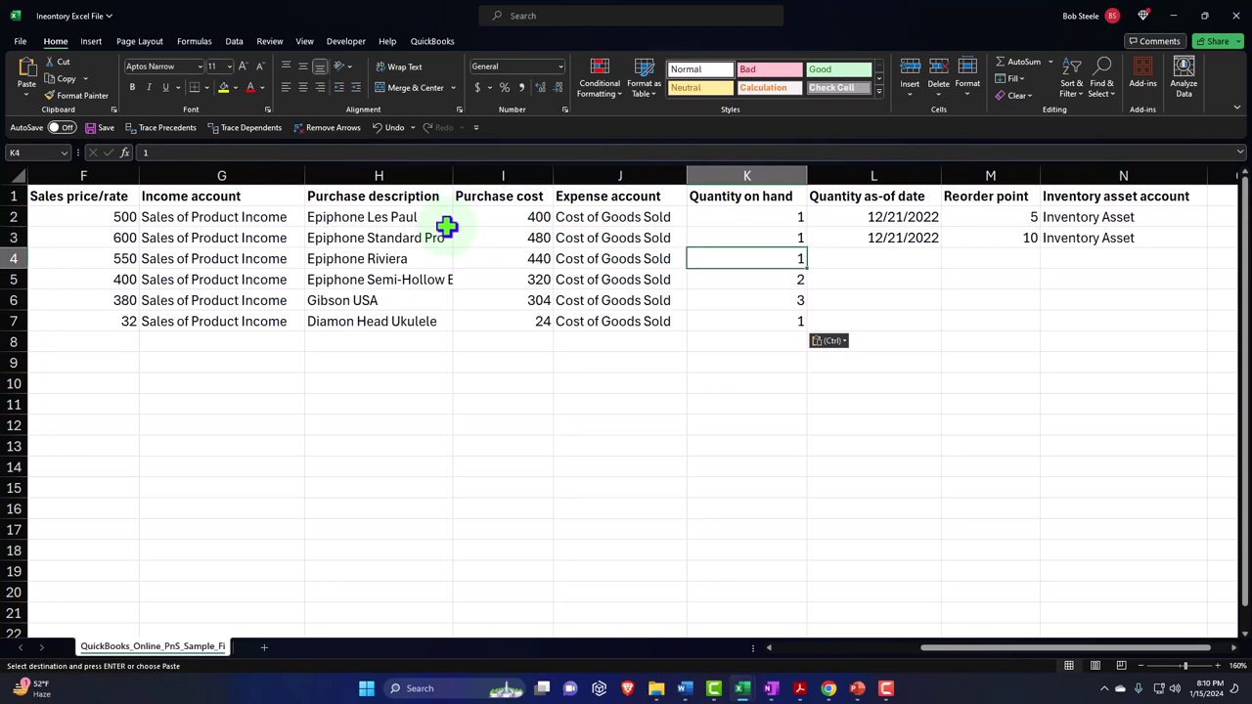
key("Down")
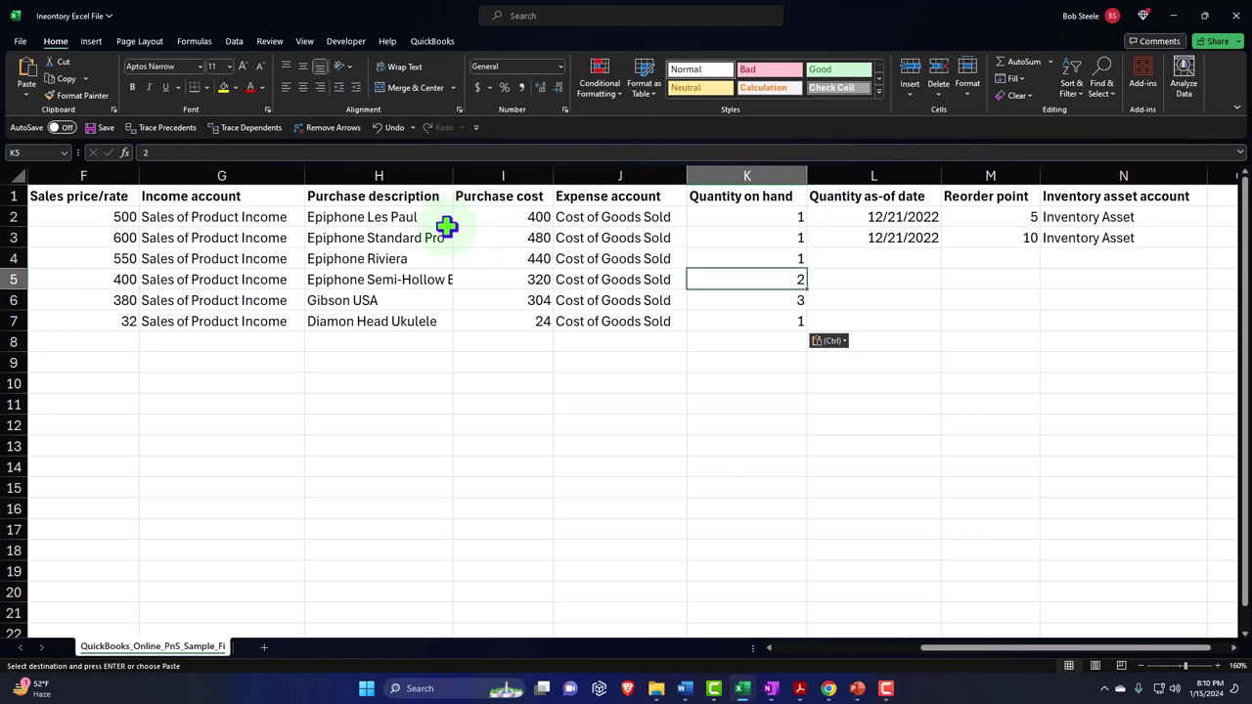
- Copy the As of Date values 12/31/2023 in K2:K7 of the Inventory Items Stating Worksheet into the import file's Quantity as-of date column, L2:L7
key("Right")
key("Up")
key("Up")
key("Up")
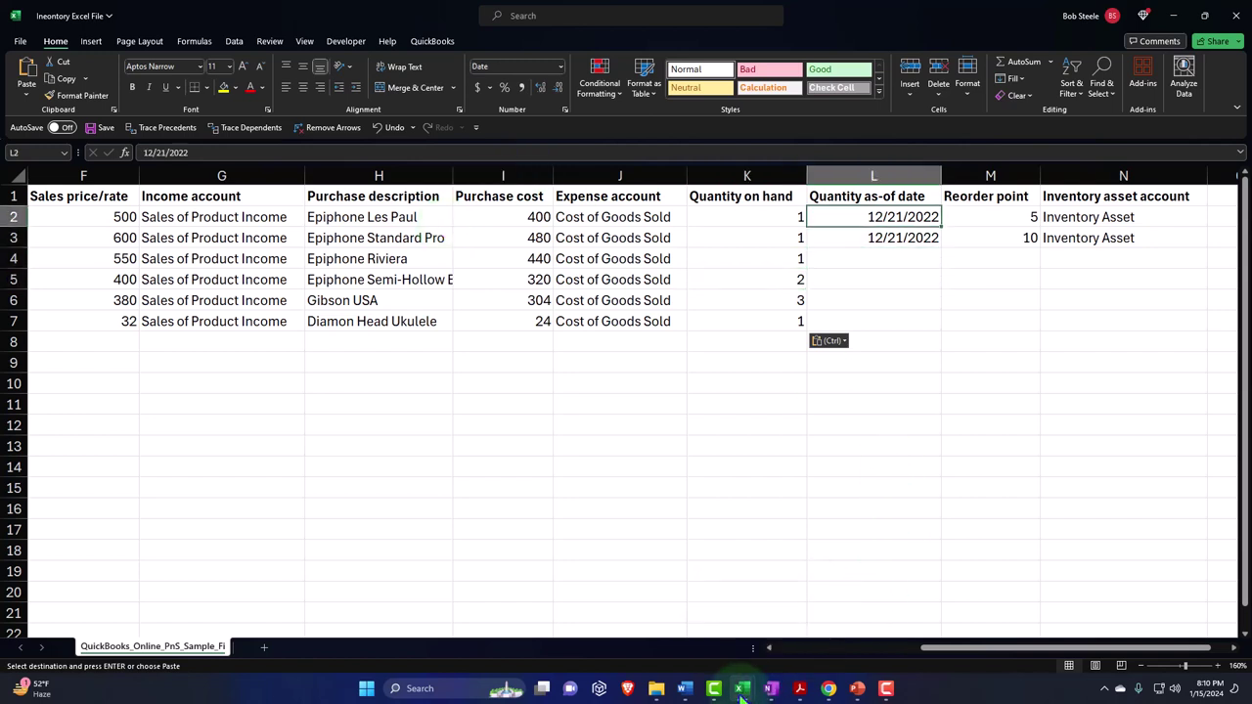
mouse_move(742, 685)
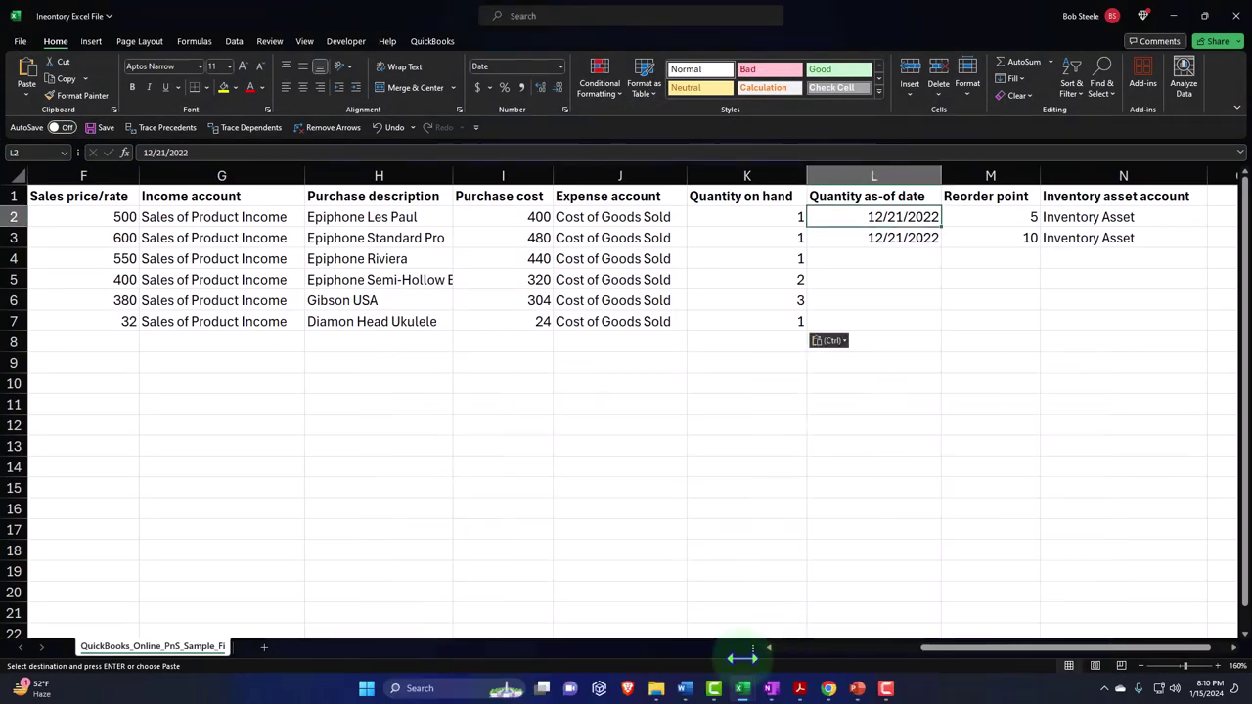
key("alt+Tab")
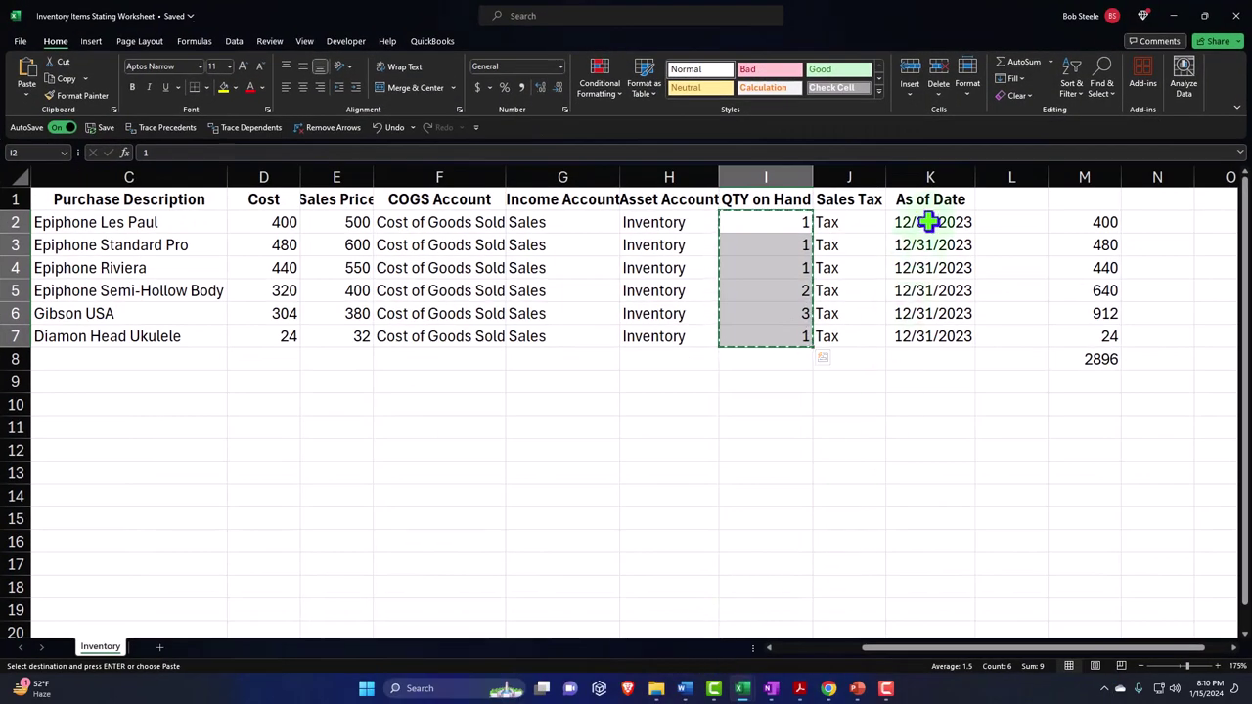
left_click_drag(928, 217, 919, 345)
key("ctrl+c")
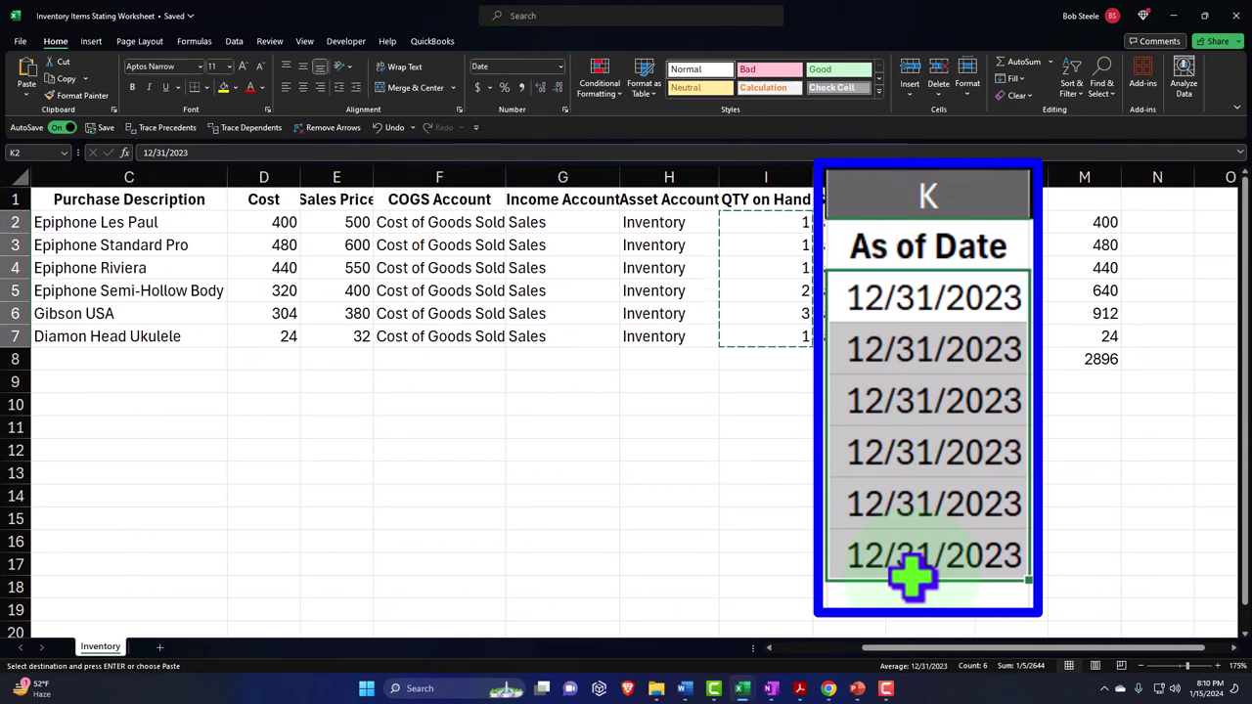
key("alt+Tab")
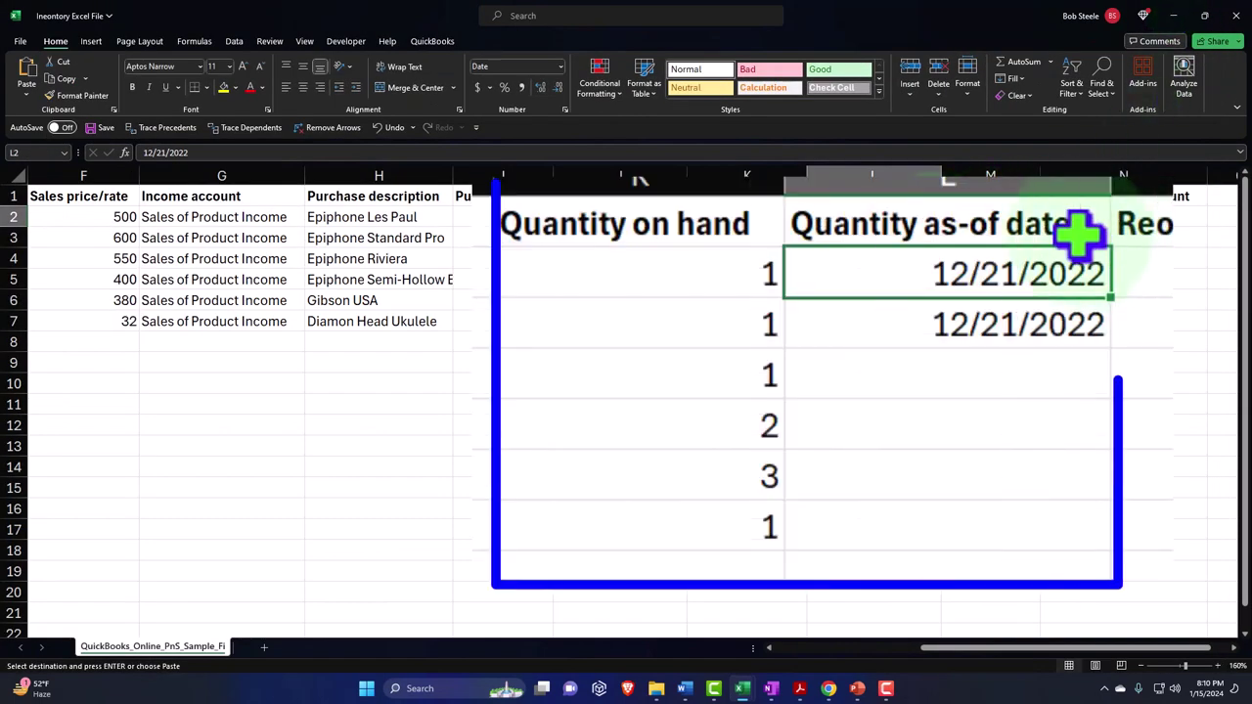
key("ctrl+v")
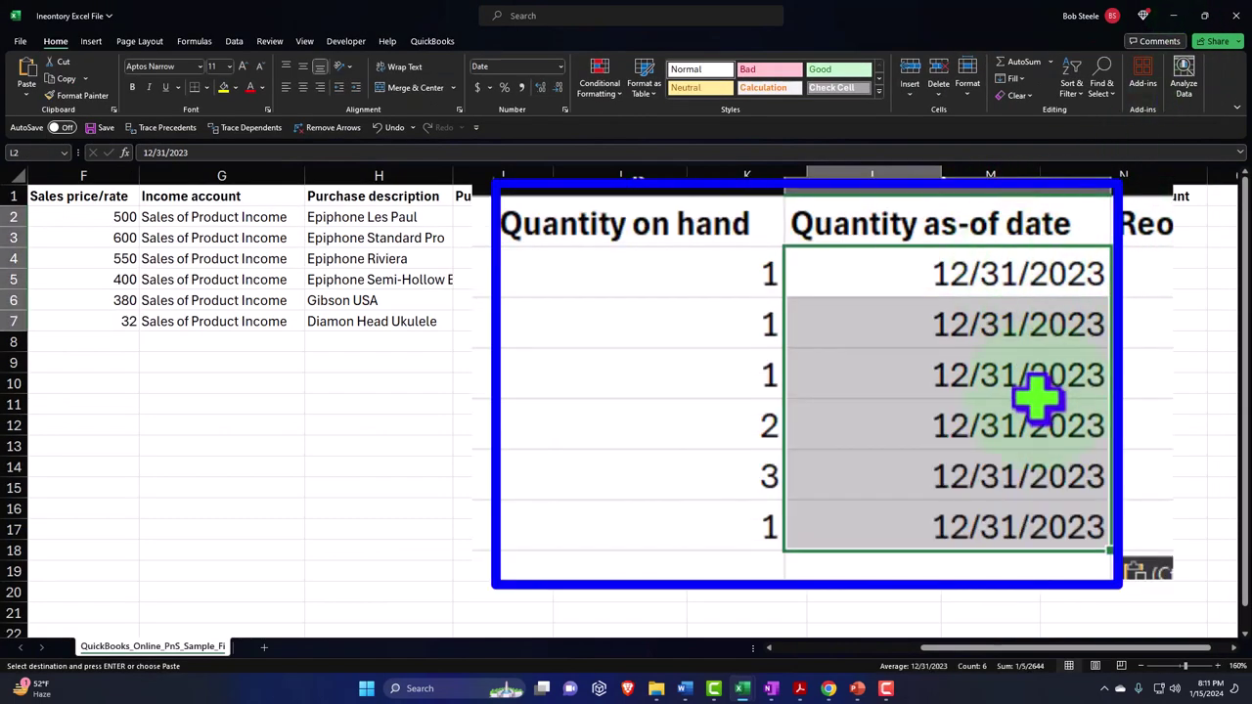
- Review the import file's quantities on hand, item names, purchase costs and as-of dates across rows 2 to 7
left_click_drag(754, 293, 697, 480)
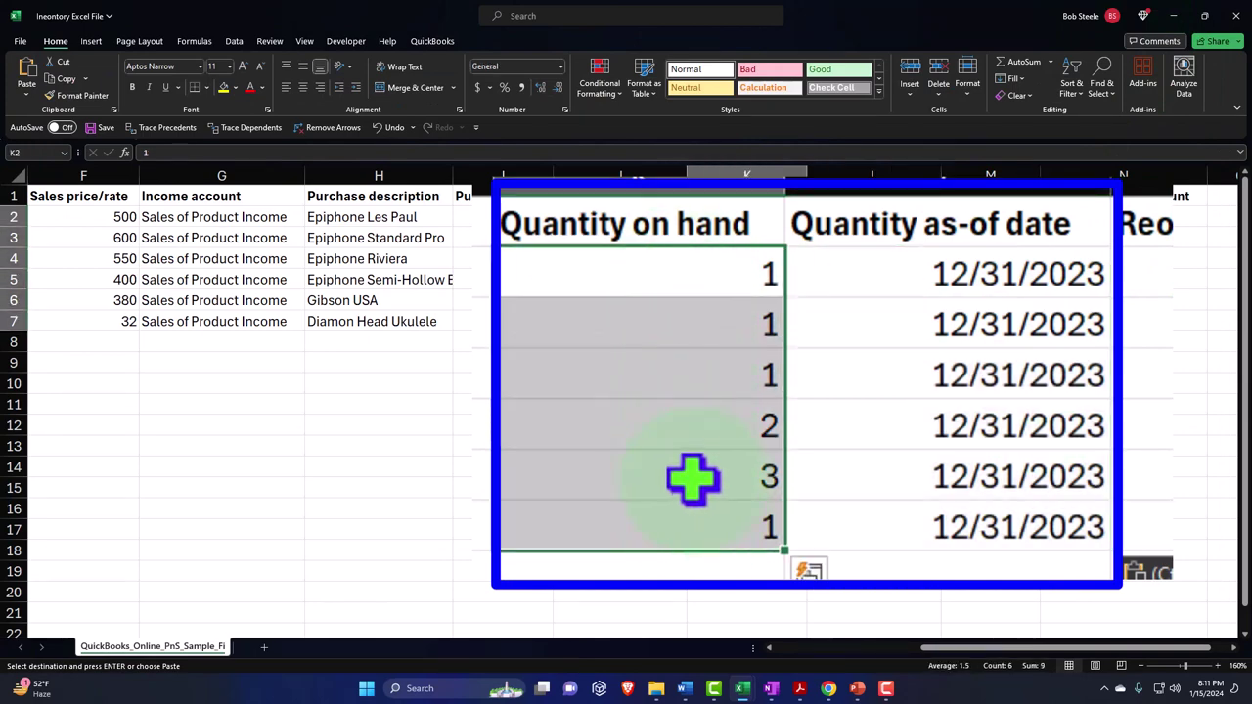
left_click(88, 220)
key("Left")
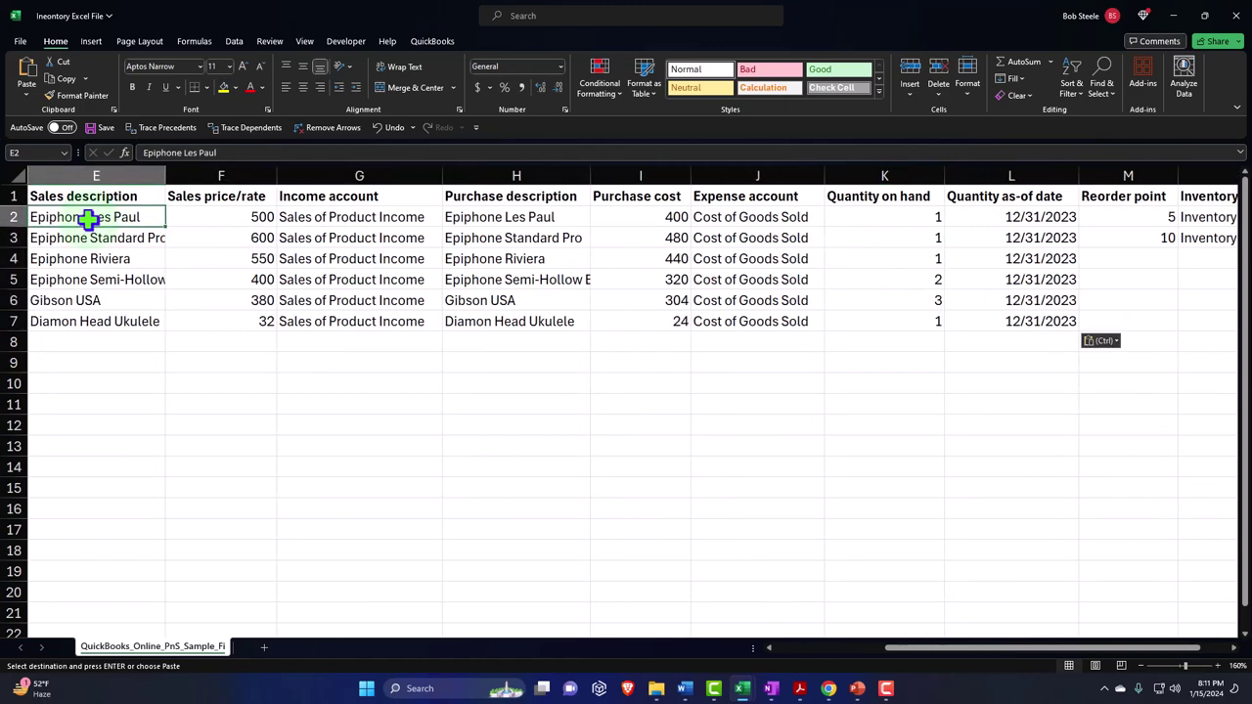
key("Left")
key("Left")
key("Left")
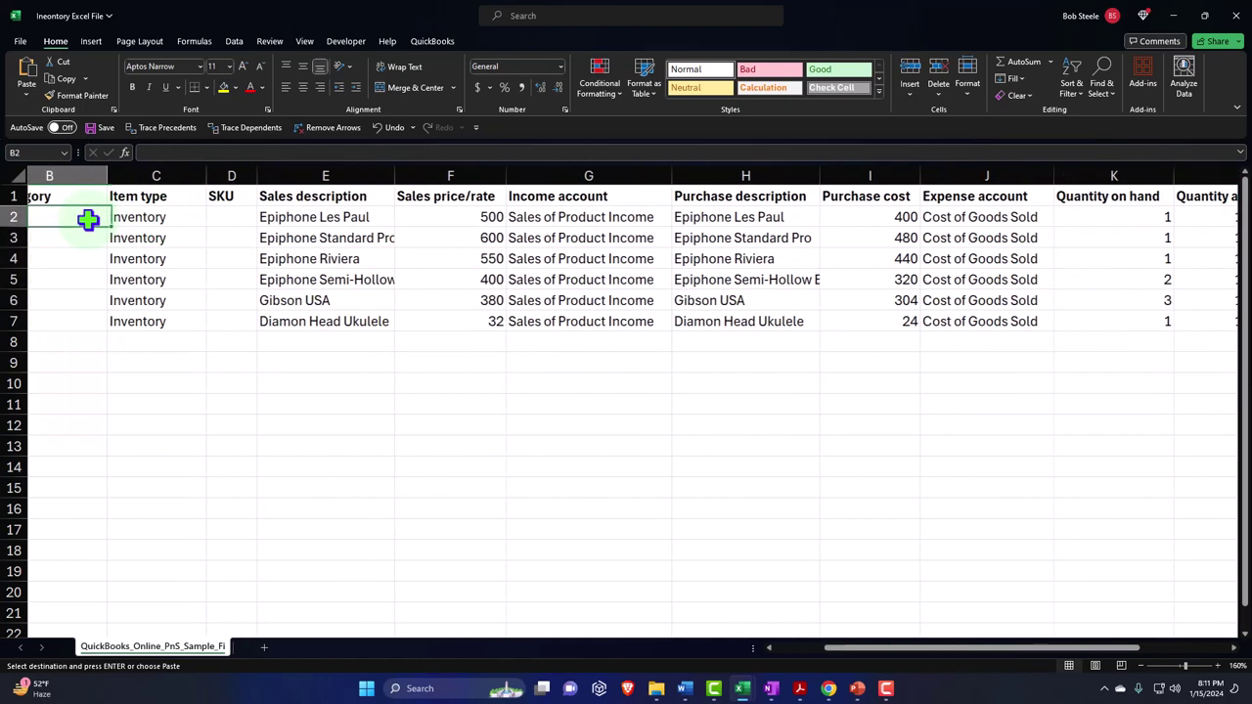
key("Left")
key("Right")
key("Right")
key("Right")
key("Right")
key("Right")
key("Right")
key("Right")
key("Right")
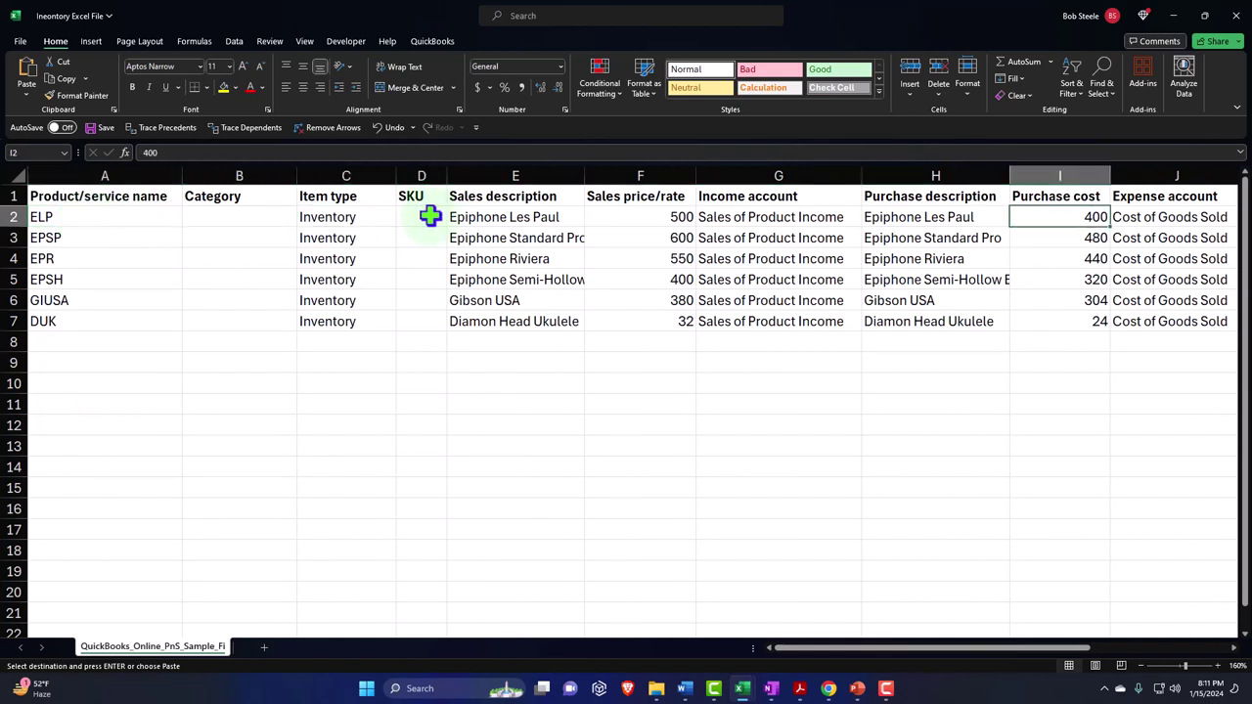
left_click_drag(1080, 217, 1073, 321)
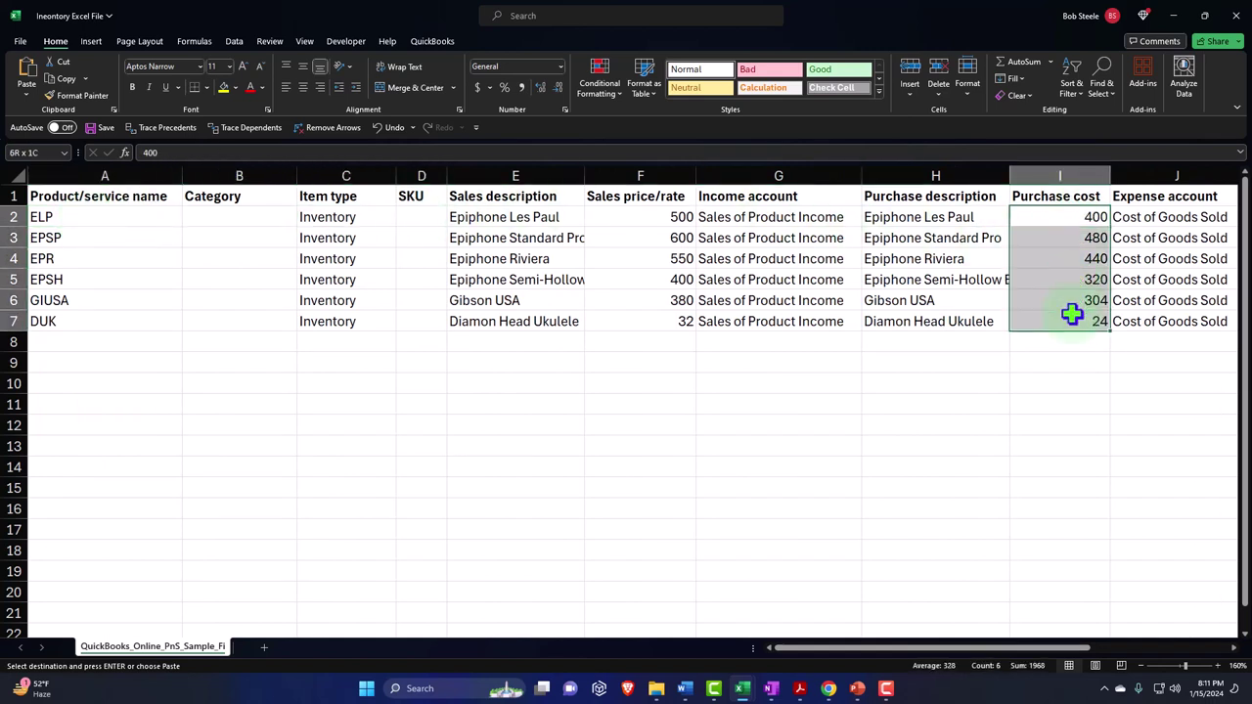
left_click_drag(927, 647, 1081, 656)
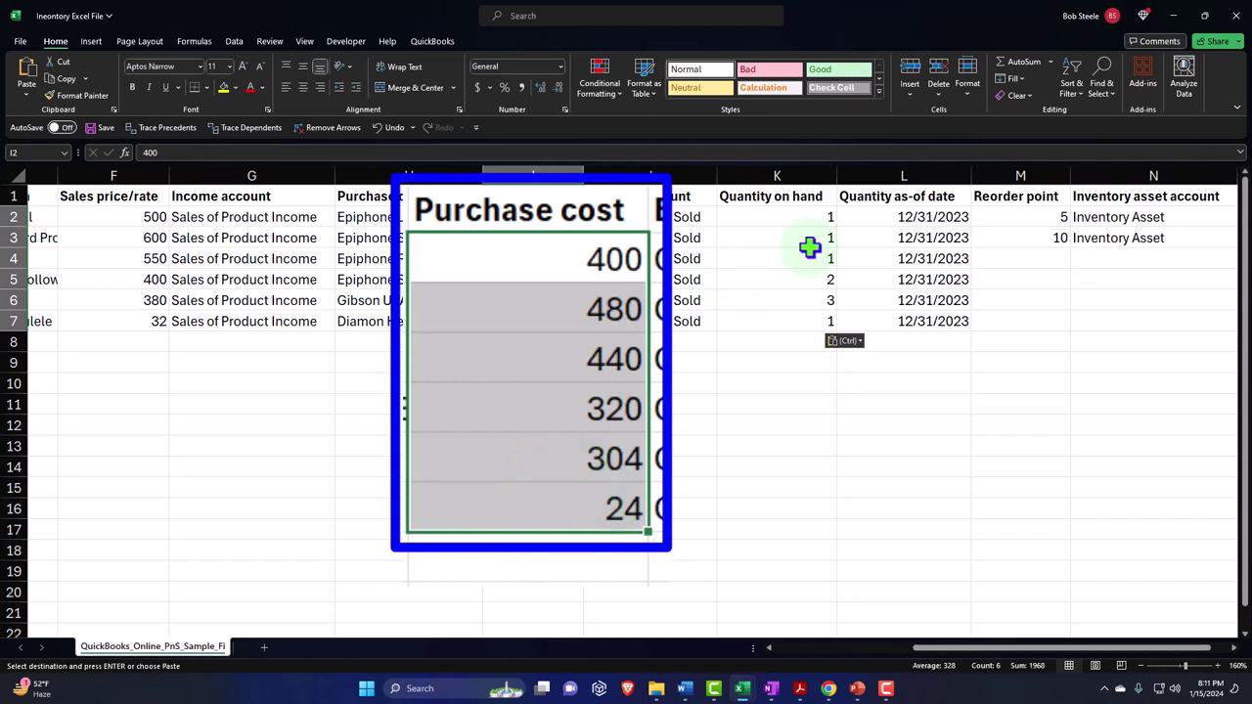
left_click(908, 240)
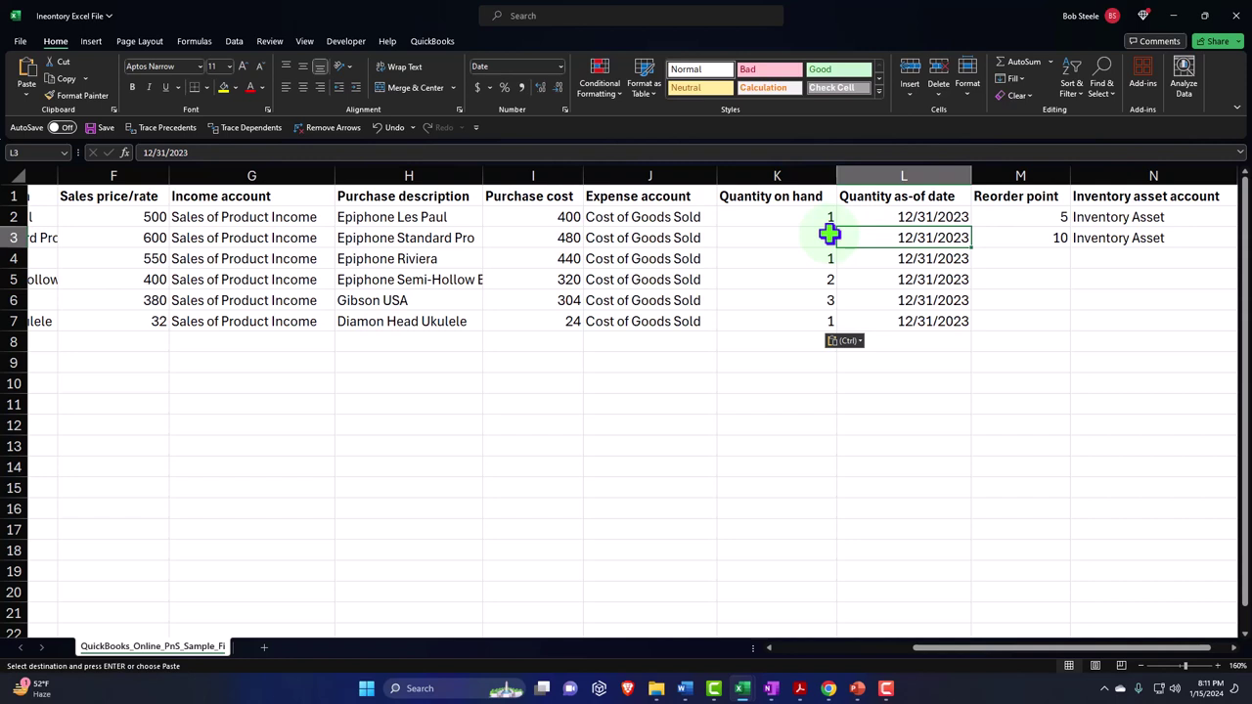
- Set the Reorder point to 0 in M2 and copy it into M3:M7 for the remaining items
key("Right")
key("Right")
key("Right")
key("Right")
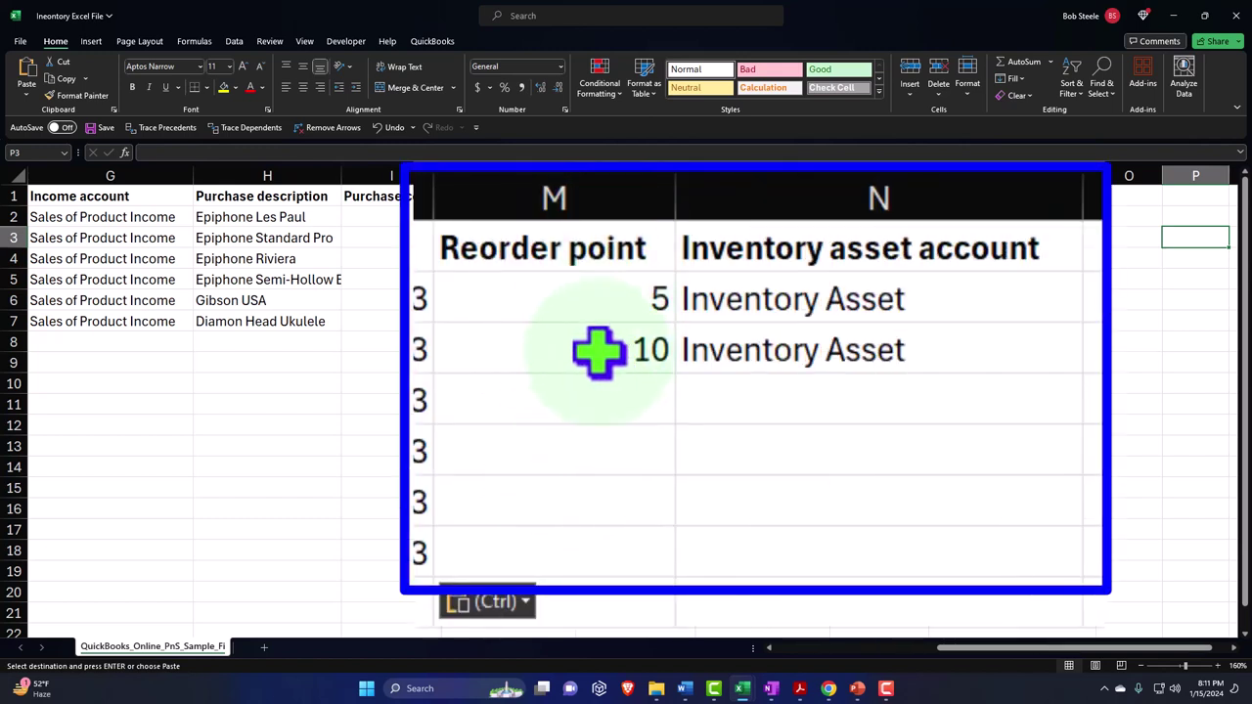
left_click(572, 303)
type("0")
key("Return")
left_click(570, 302)
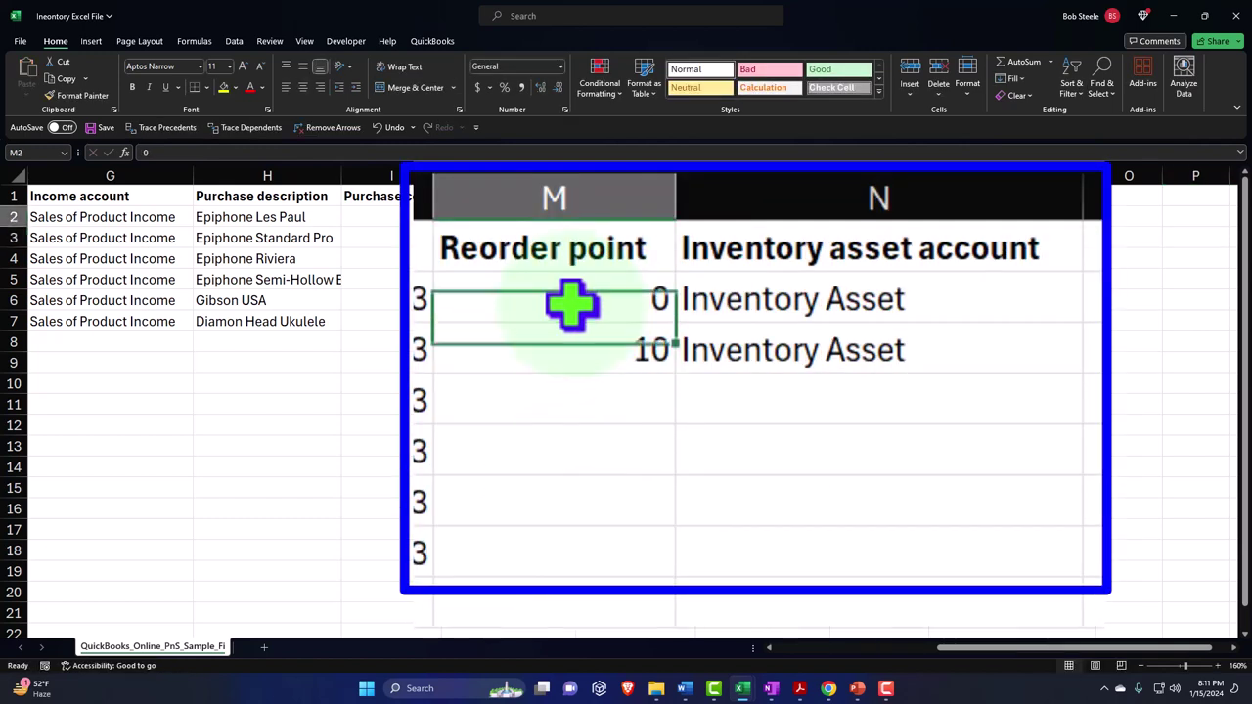
key("ctrl+c")
left_click_drag(562, 362, 577, 540)
key("ctrl+v")
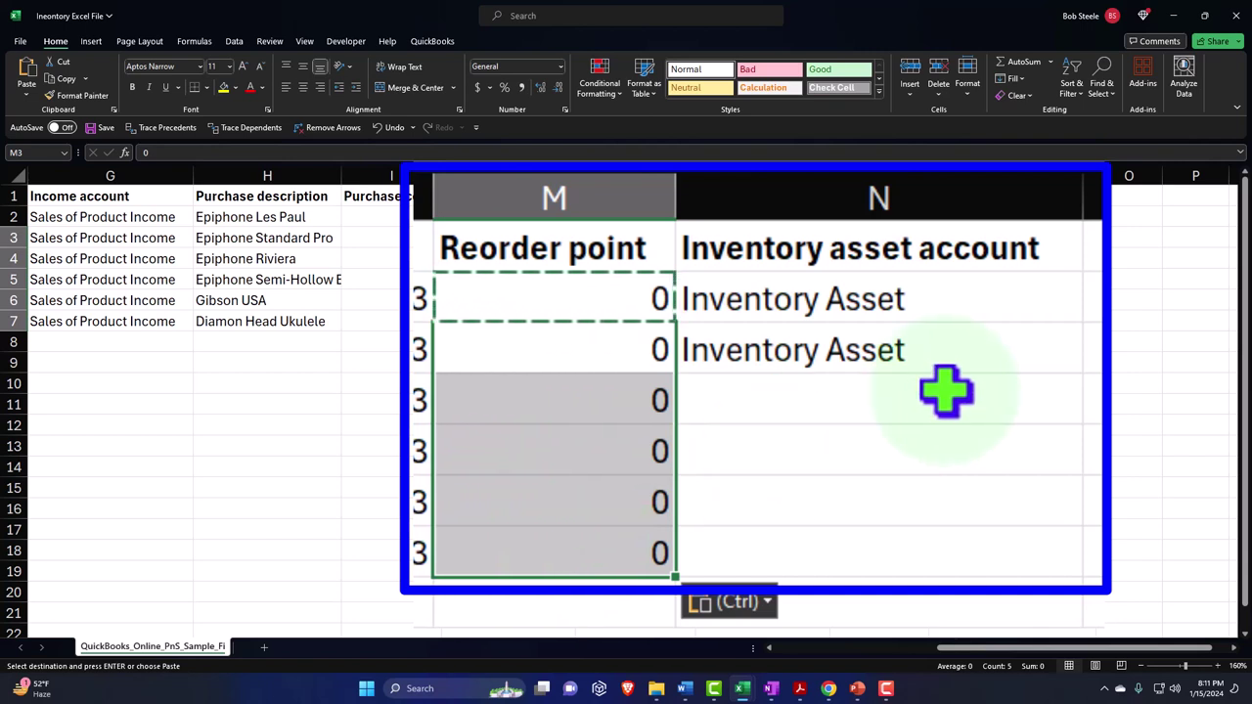
- Copy the inventory asset account "Inventory Asset" from N3 into N4:N7 for the remaining items
left_click(883, 354)
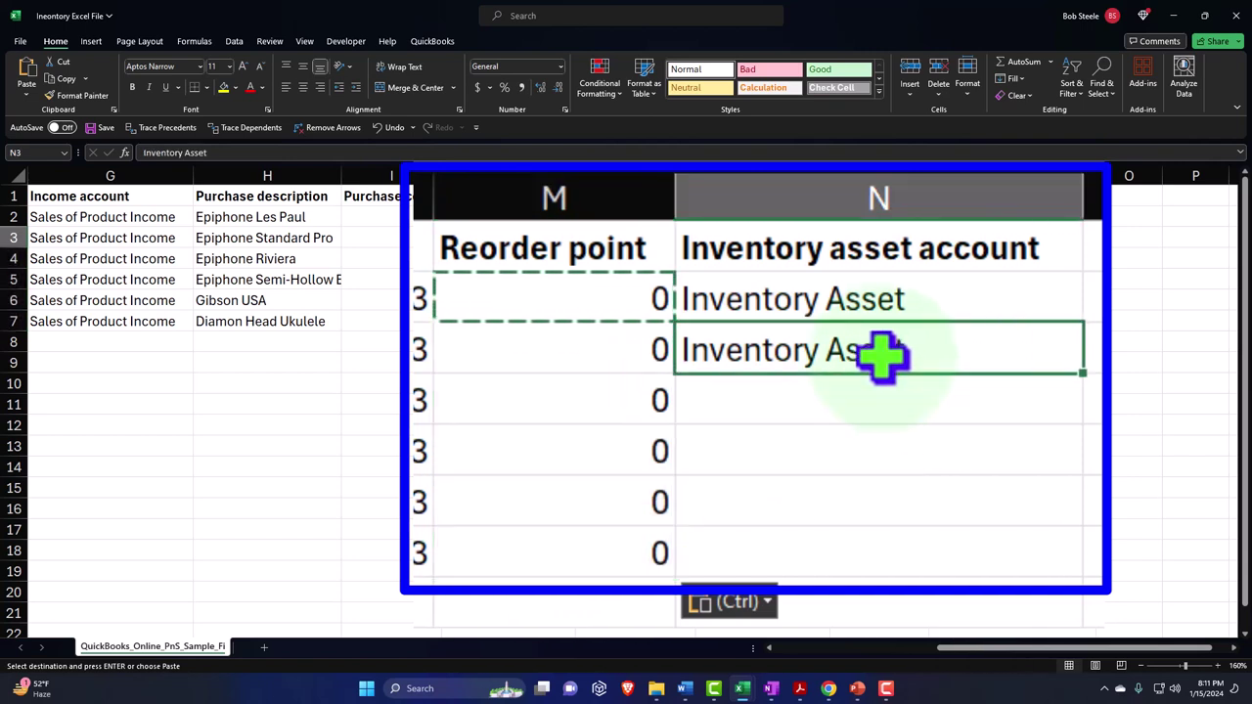
key("ctrl+c")
left_click_drag(854, 396, 830, 552)
key("ctrl+v")
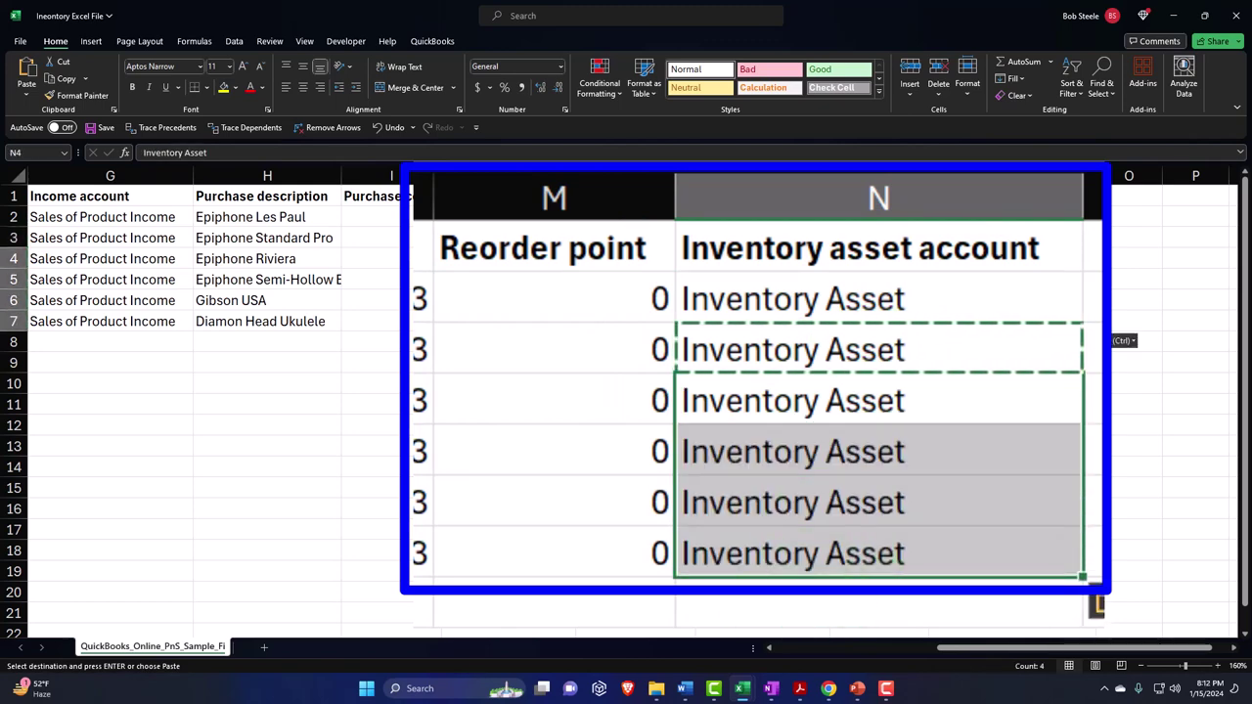
left_click(890, 347)
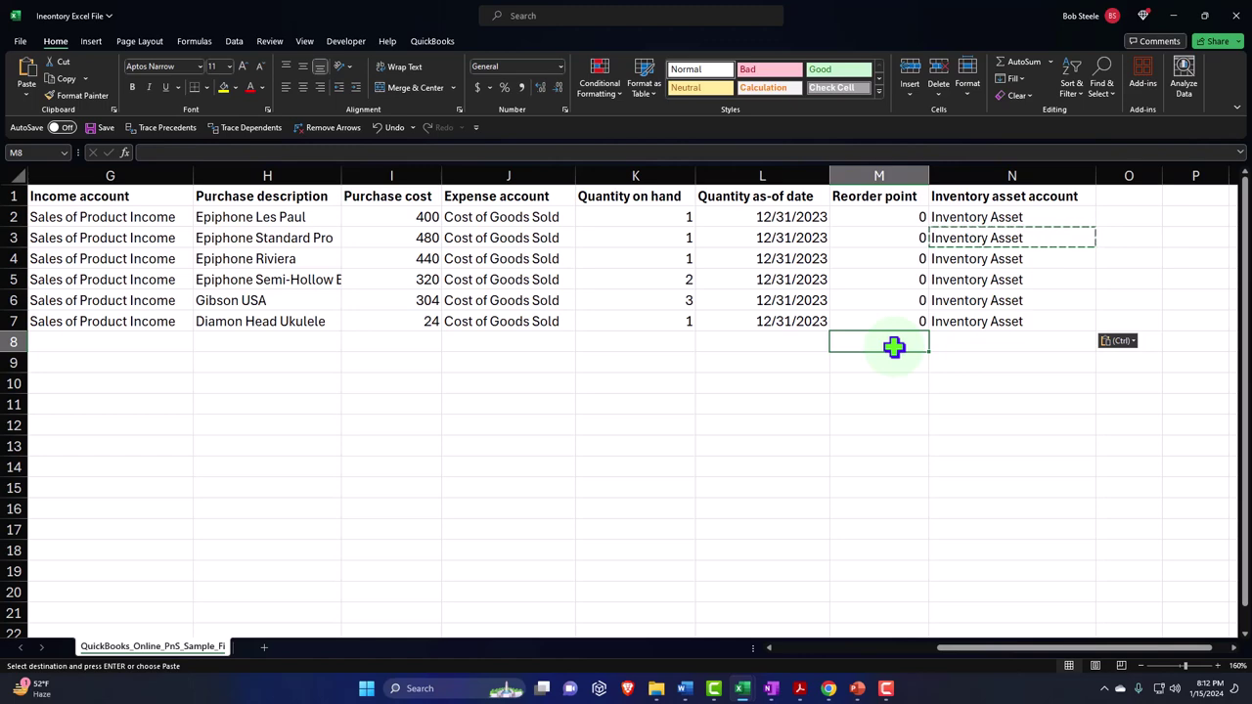
- Enter the check formula =I2*K2 in P2, multiplying purchase cost by quantity on hand, and fill it down to P7
key("Left")
key("Left")
key("Left")
key("Left")
key("Left")
key("Left")
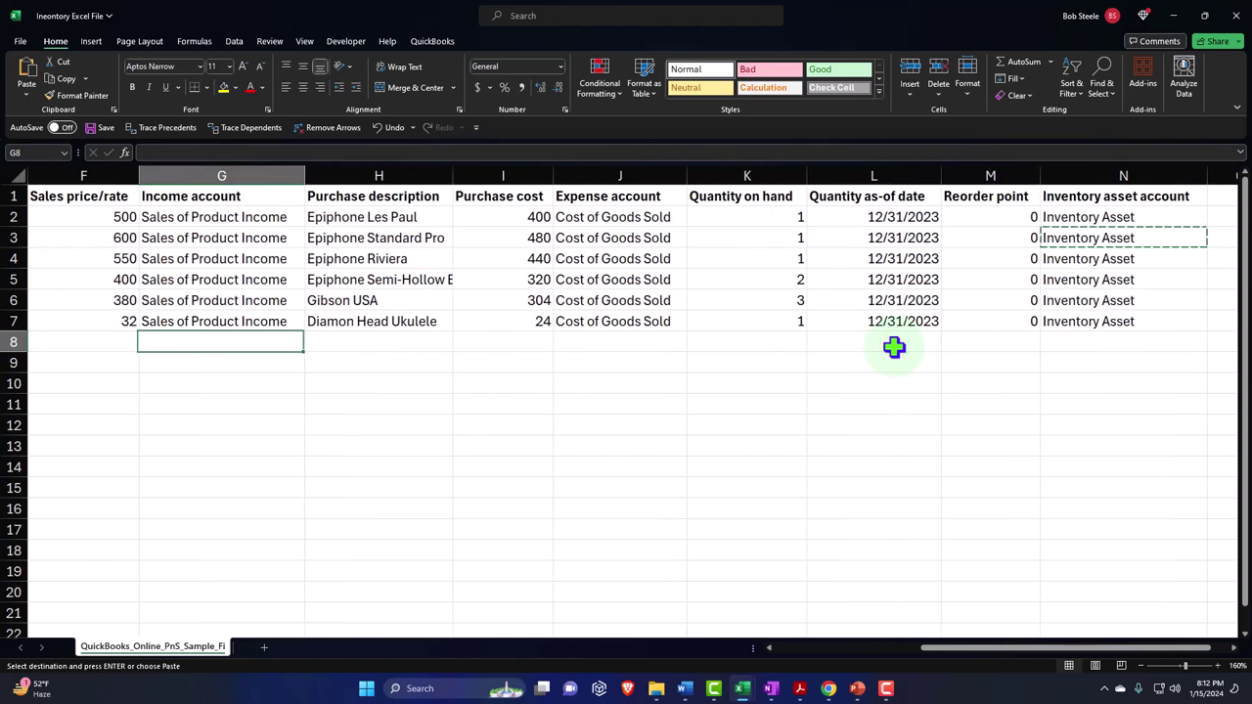
key("Right")
key("Right")
key("Right")
key("Right")
key("Right")
key("Right")
key("Right")
key("Right")
key("Right")
key("Right")
key("Right")
key("Up")
key("Up")
key("Up")
key("Up")
key("Up")
key("Up")
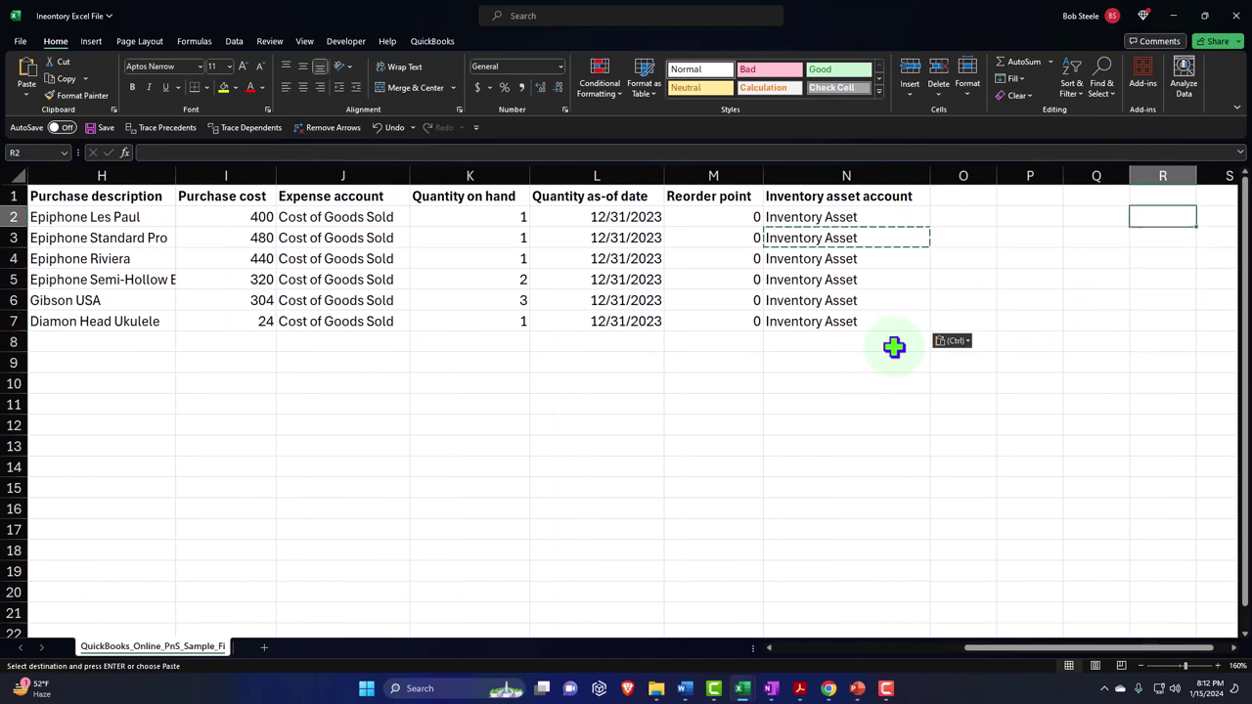
key("Left")
key("Left")
type("=")
key("Left")
key("Left")
key("Left")
key("Left")
key("Left")
key("Left")
key("Left")
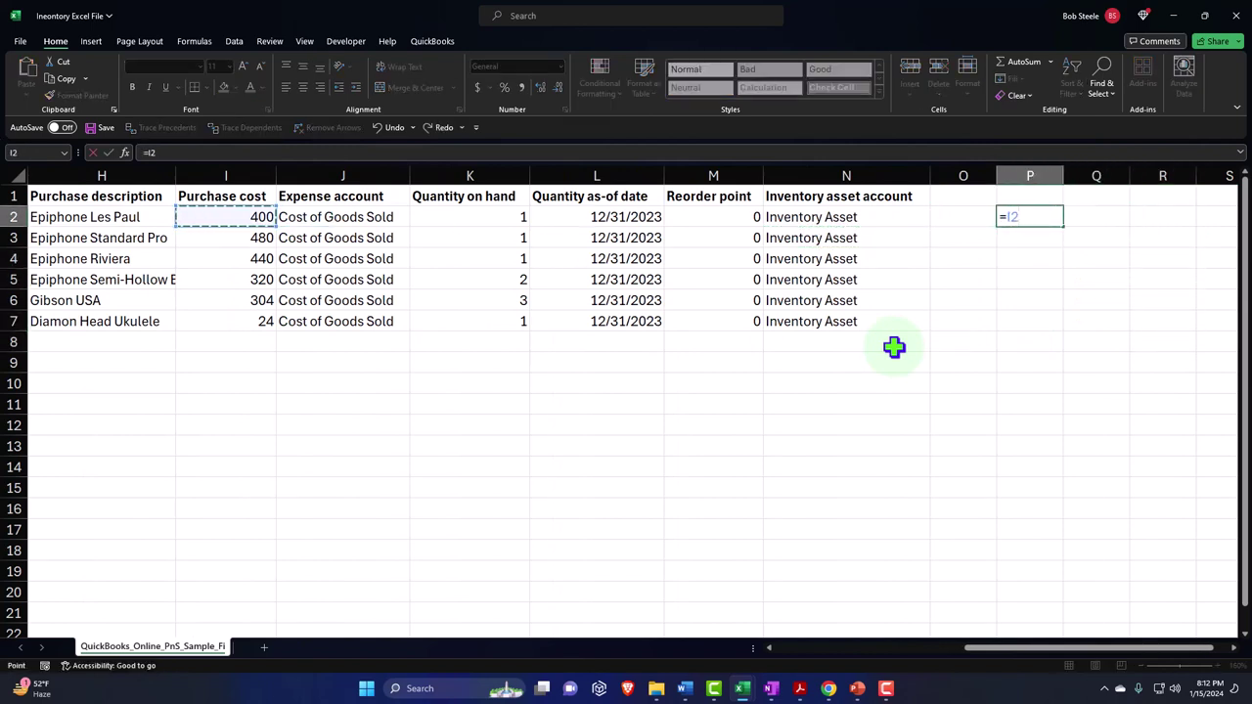
type("*")
key("Left")
key("Left")
key("Left")
key("Left")
key("Left")
key("Left")
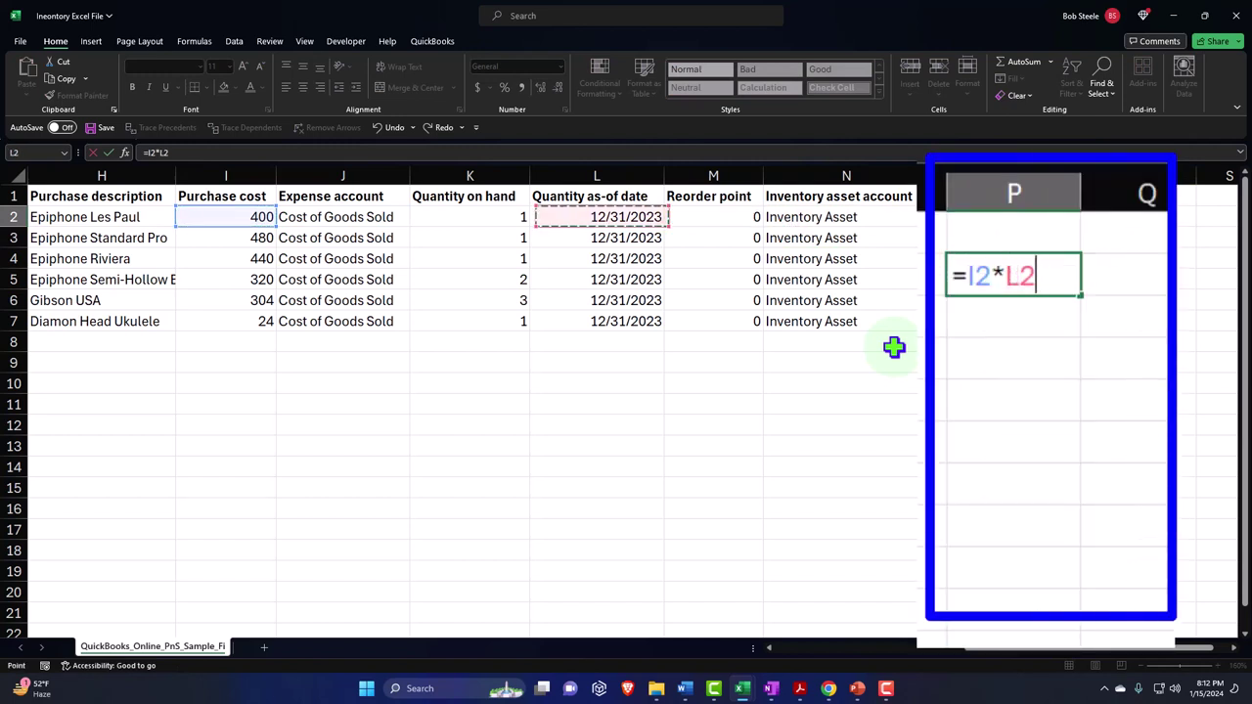
key("Right")
key("Return")
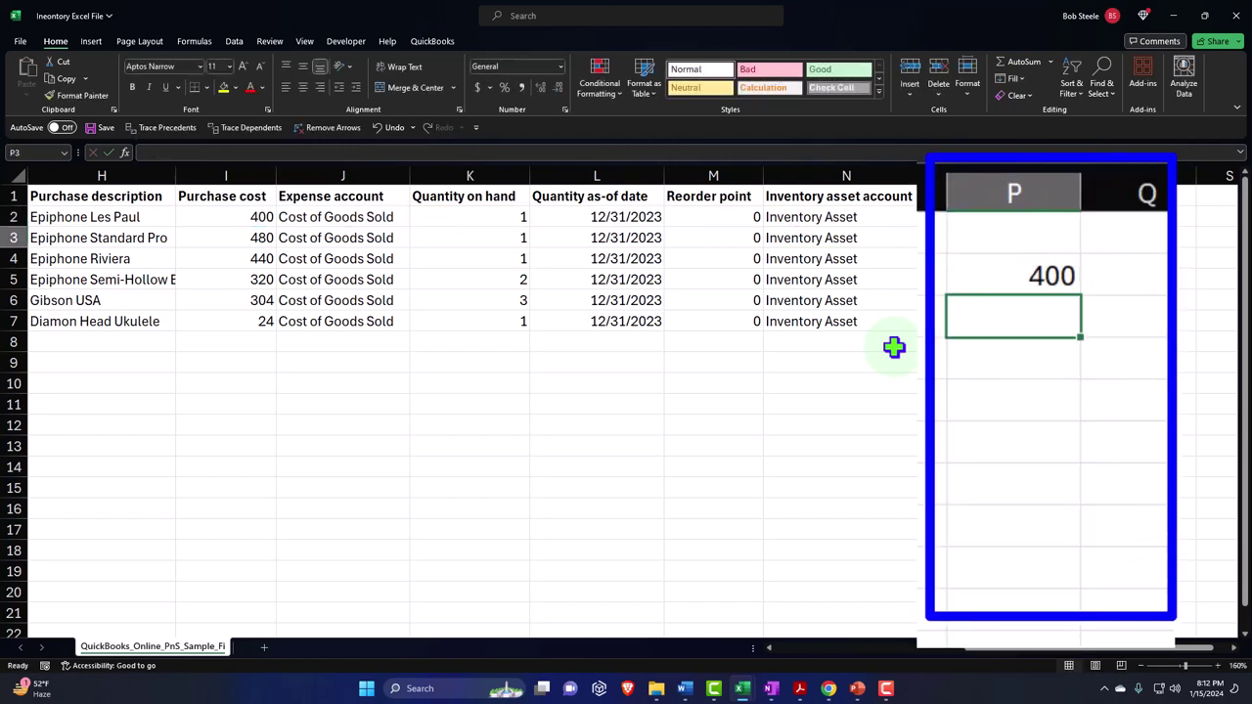
left_click(1076, 285)
left_click_drag(1087, 297, 1072, 493)
- Total the extended item costs in P2:P7 with a SUM formula in P8
left_click(1007, 286)
key("Down")
key("Down")
key("Down")
key("Down")
key("Down")
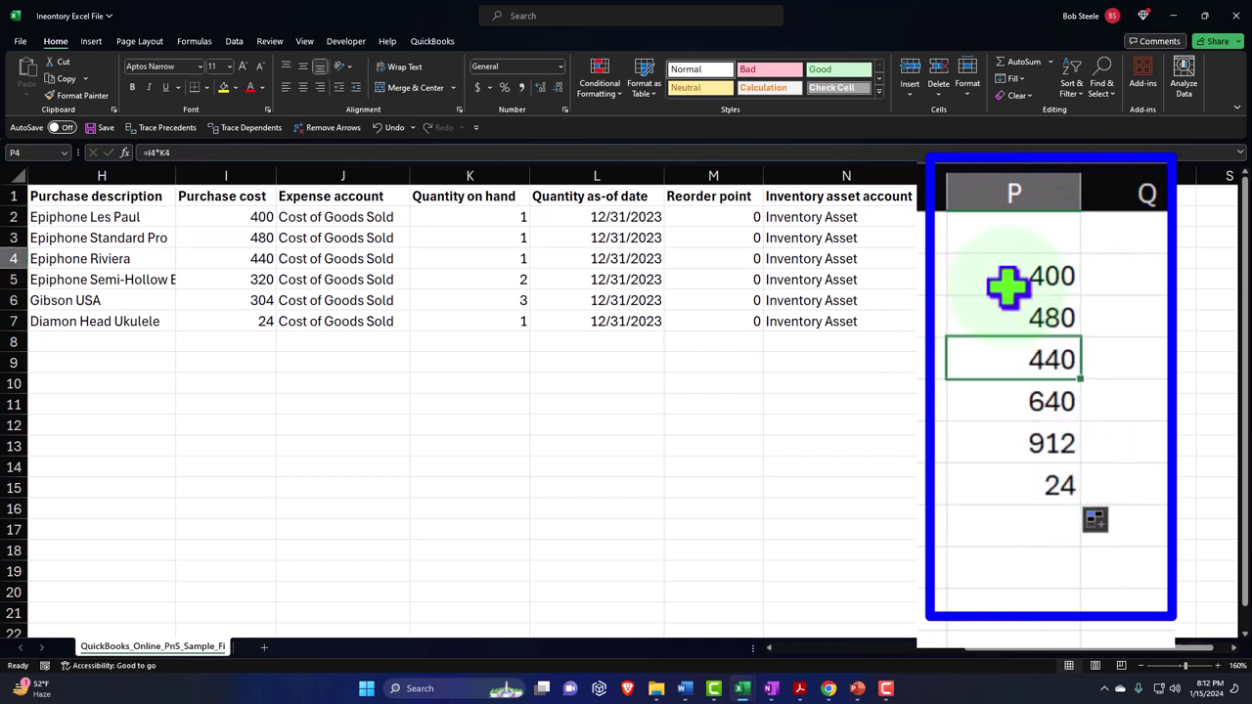
key("Down")
type("=sum(")
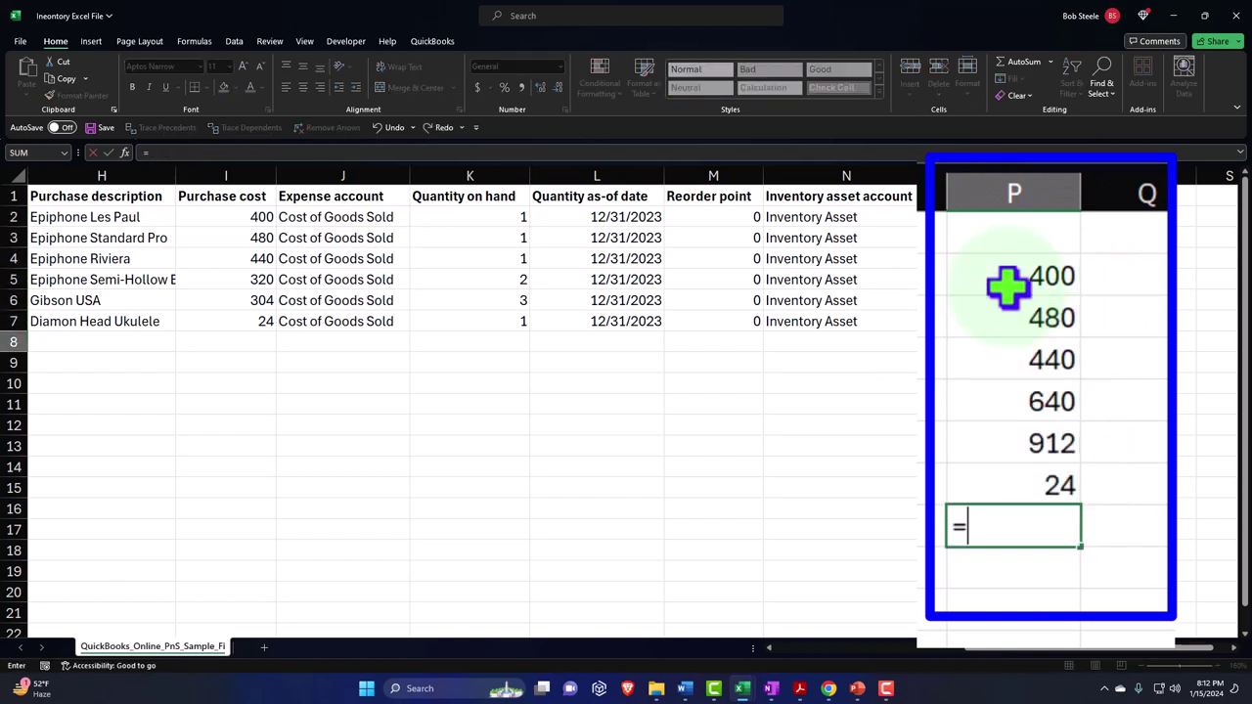
key("Up")
key("shift+Up")
key("shift+Up")
key("shift+Up")
key("shift+Up")
key("shift+Up")
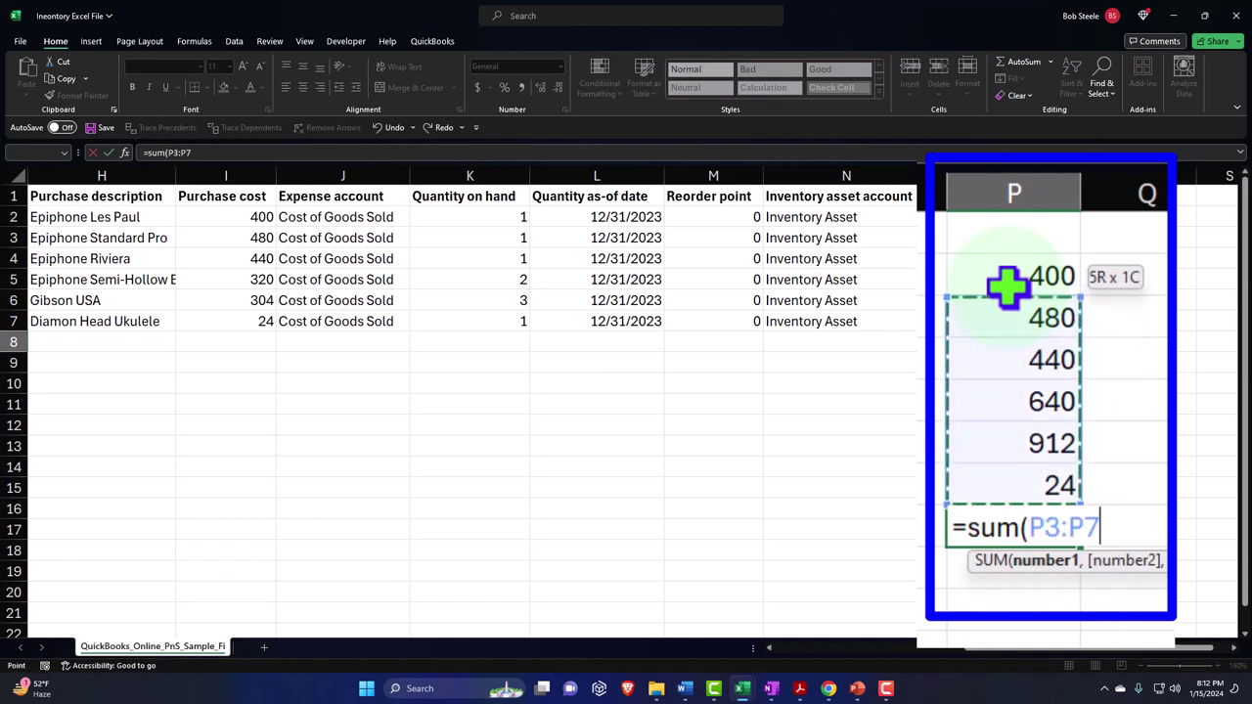
key("Return")
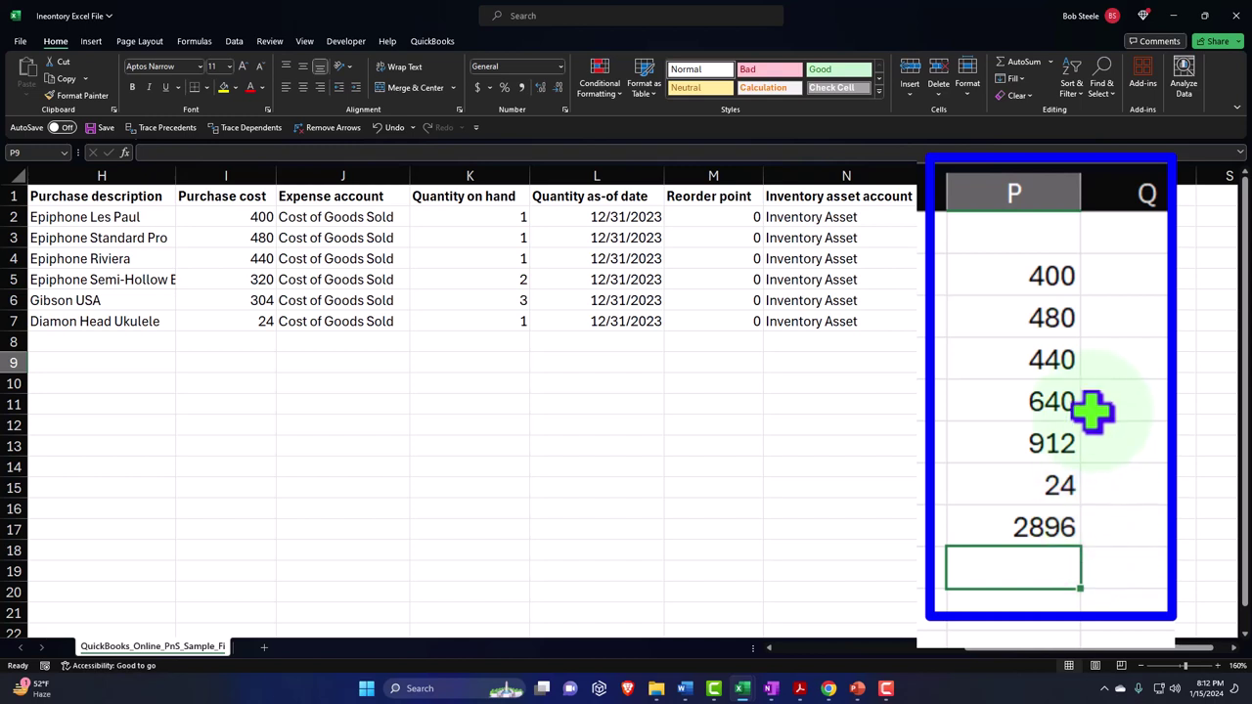
- Check the cost and quantity cells behind the P2 formula, and clear the temporary calculations in P2:P8
left_click(453, 216)
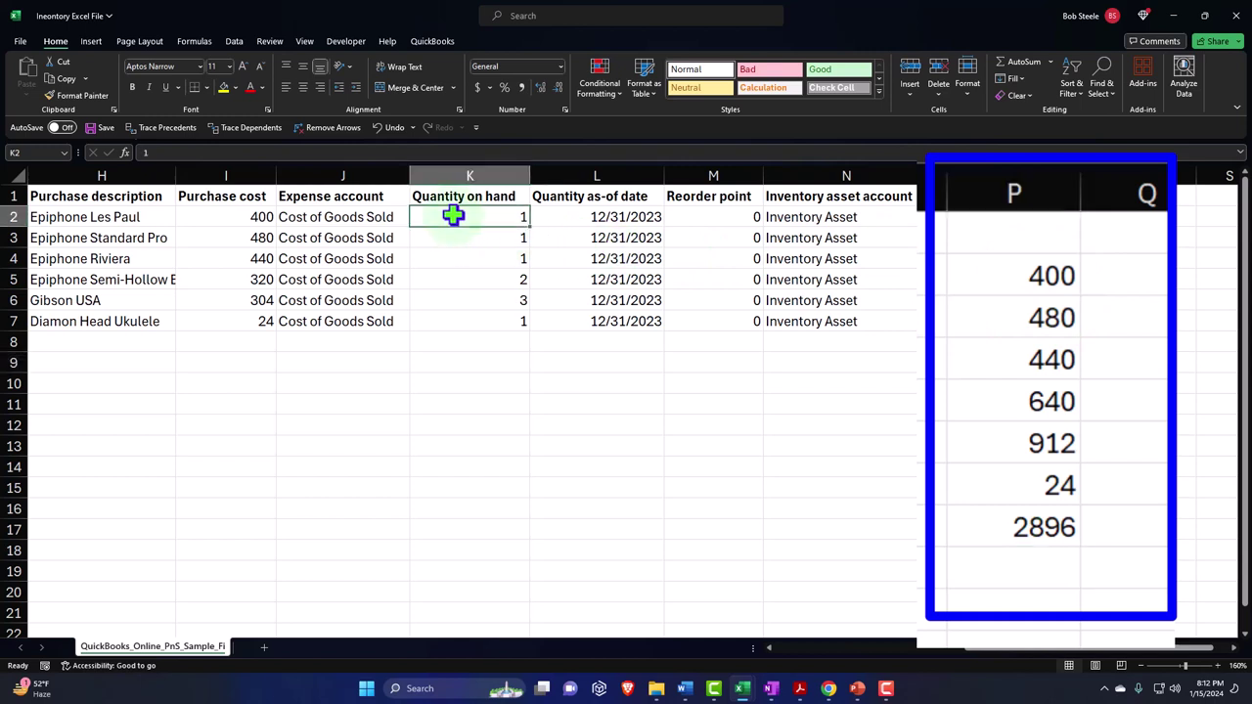
left_click(245, 216)
left_click(1017, 281)
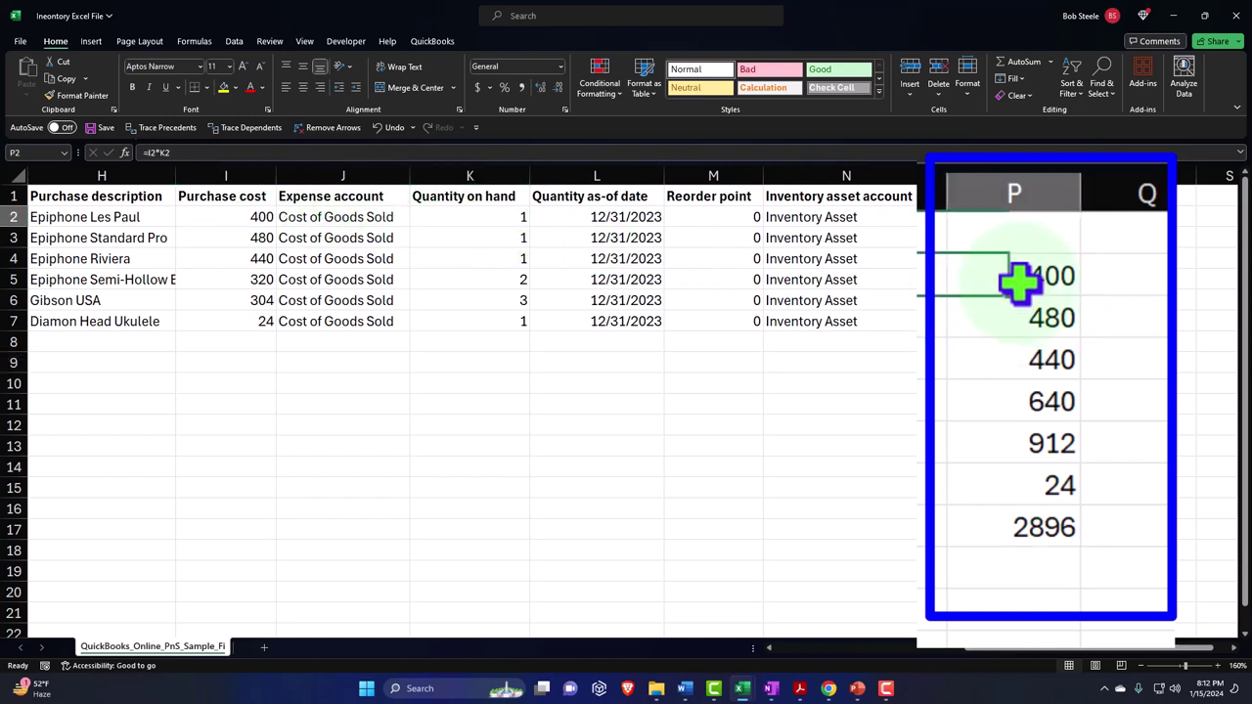
left_click_drag(1019, 282, 1027, 520)
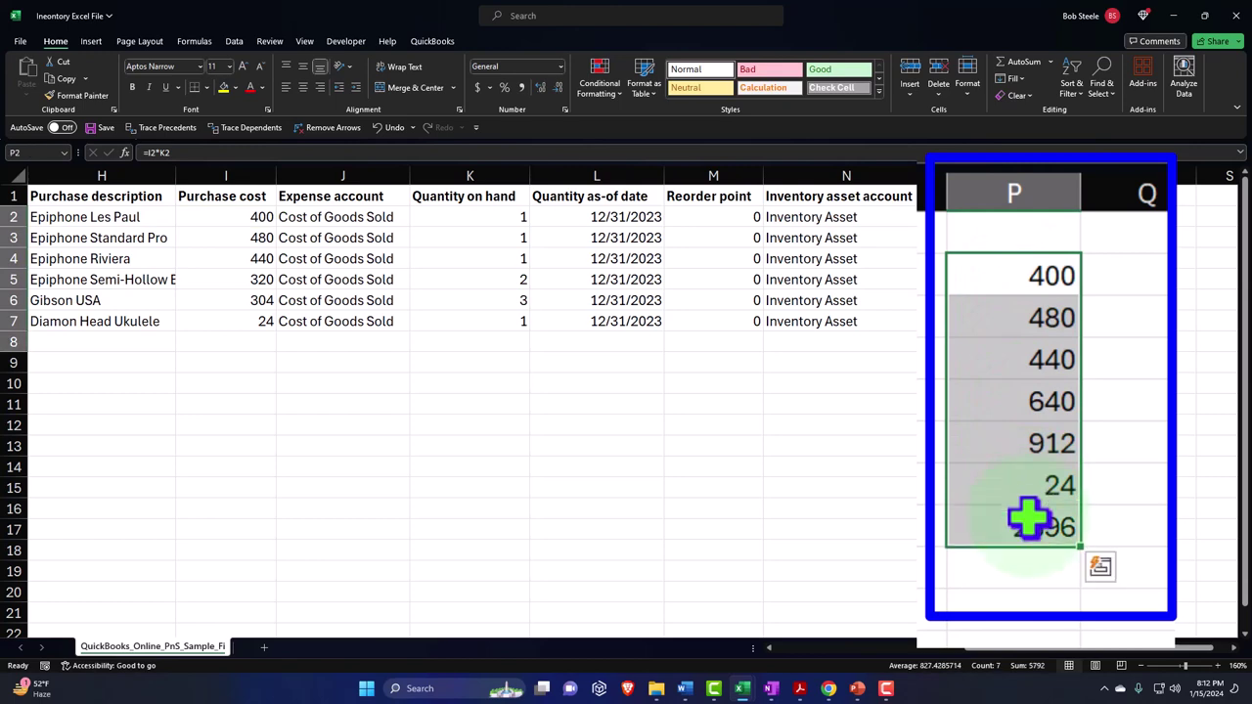
key("Delete")
- Return to the first item in A2 and save the completed import workbook
key("Left")
key("Left")
key("Left")
key("Left")
key("Left")
key("Left")
key("Left")
key("Left")
key("Left")
key("Left")
key("Left")
key("Left")
key("Left")
key("Left")
key("Left")
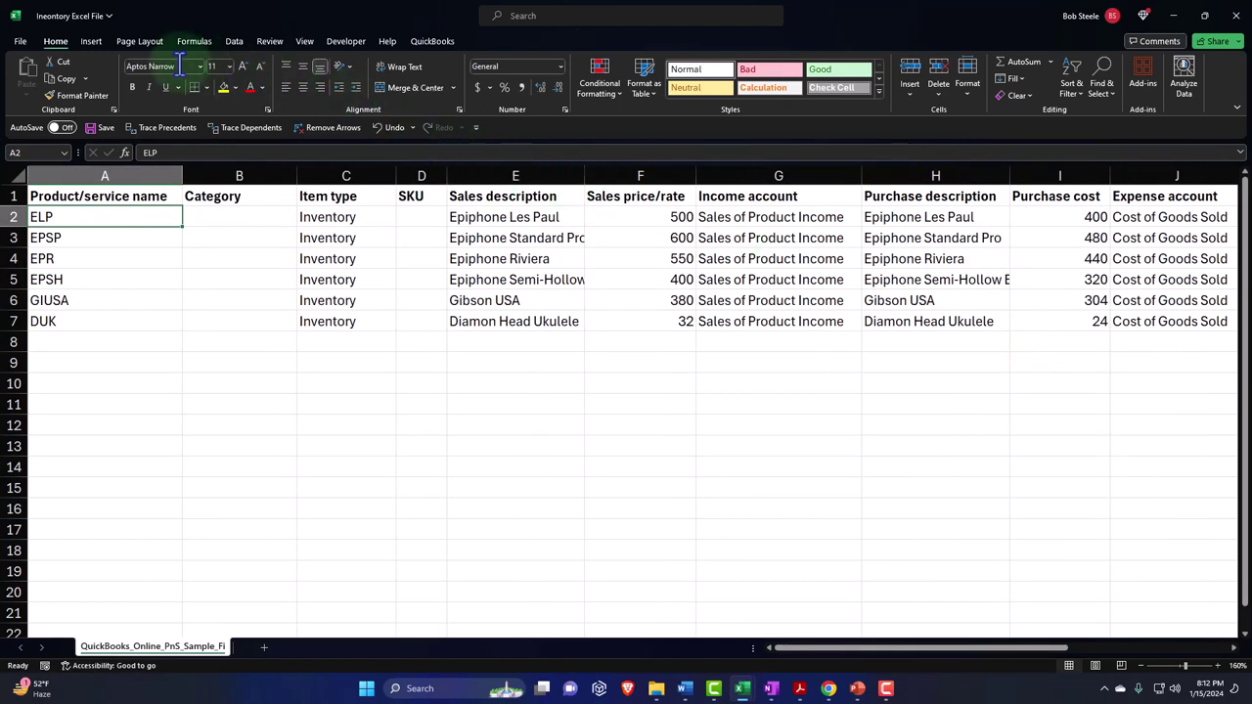
left_click(101, 127)
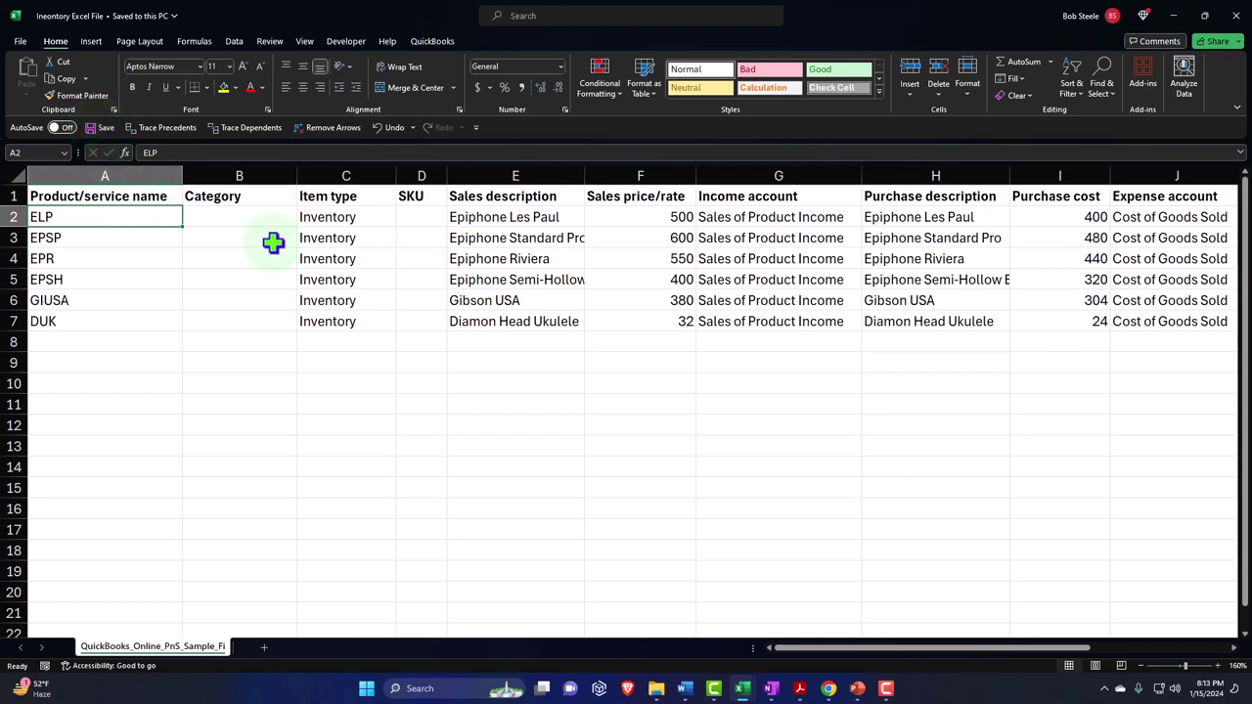
- Save the import workbook in CSV (Comma delimited) format as Ineontory CSV File in the Downloads folder, and close it
left_click(20, 41)
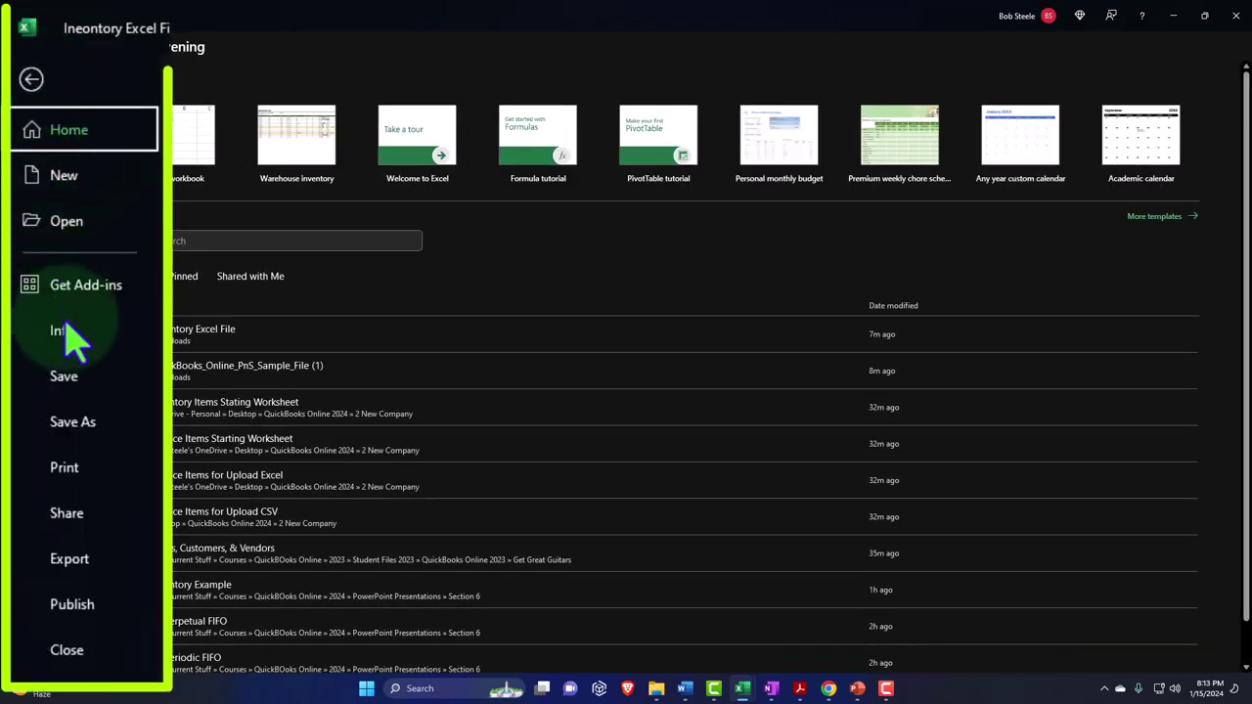
left_click(54, 423)
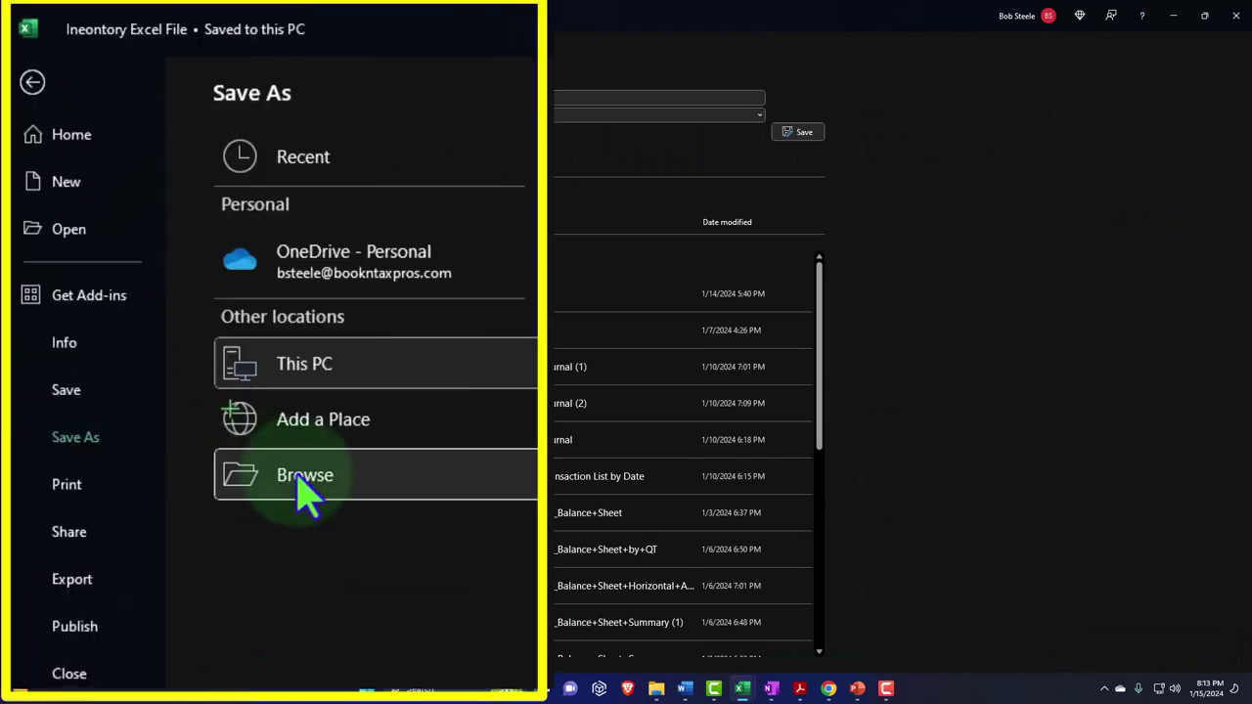
left_click(303, 480)
left_click(176, 95)
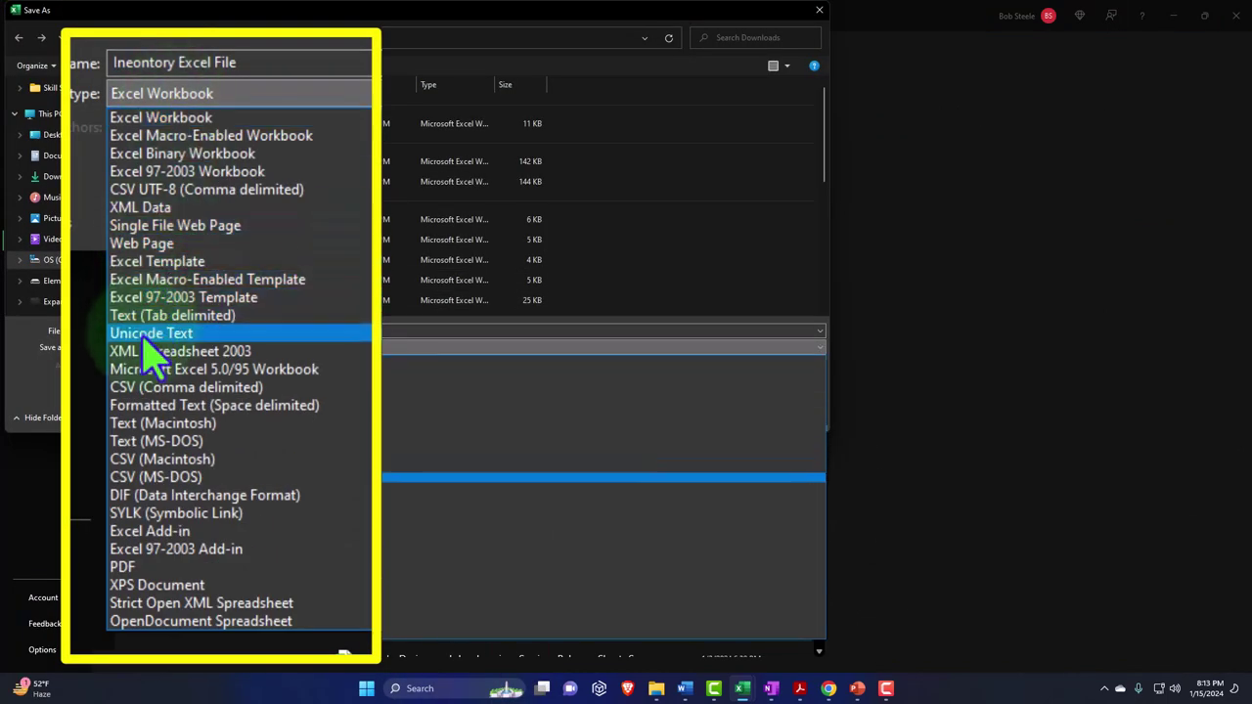
left_click(281, 391)
left_click(291, 61)
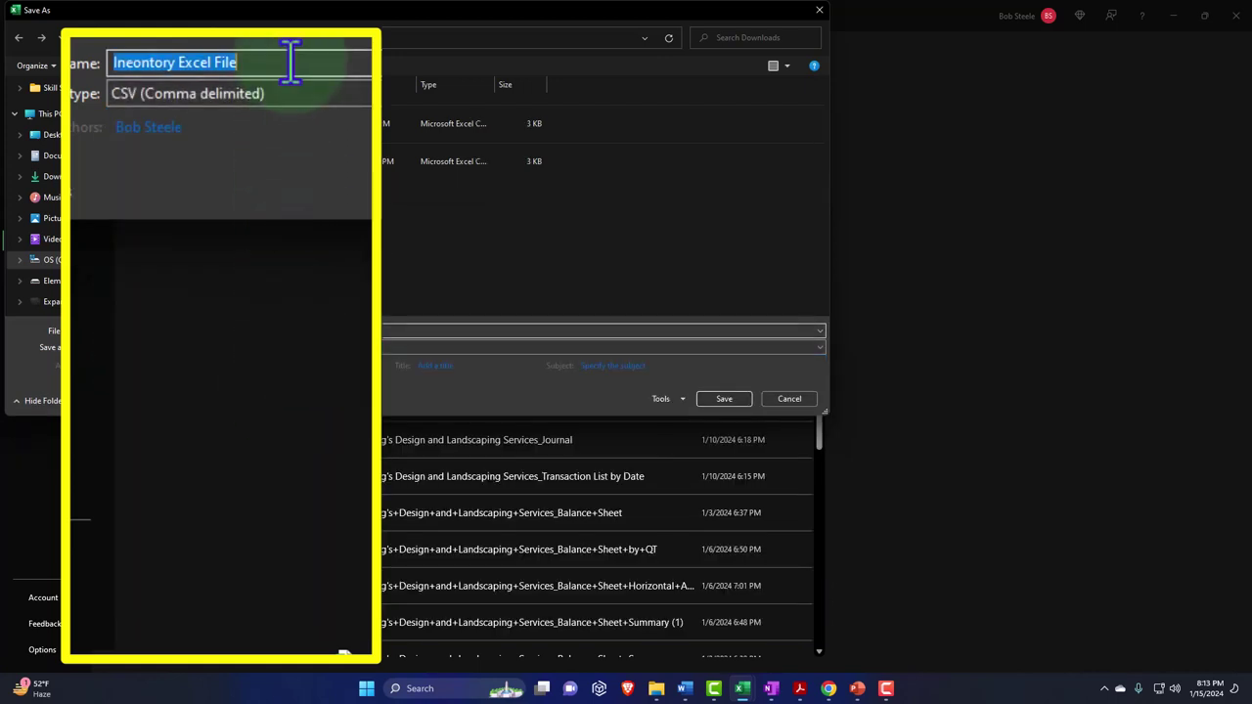
left_click(290, 61)
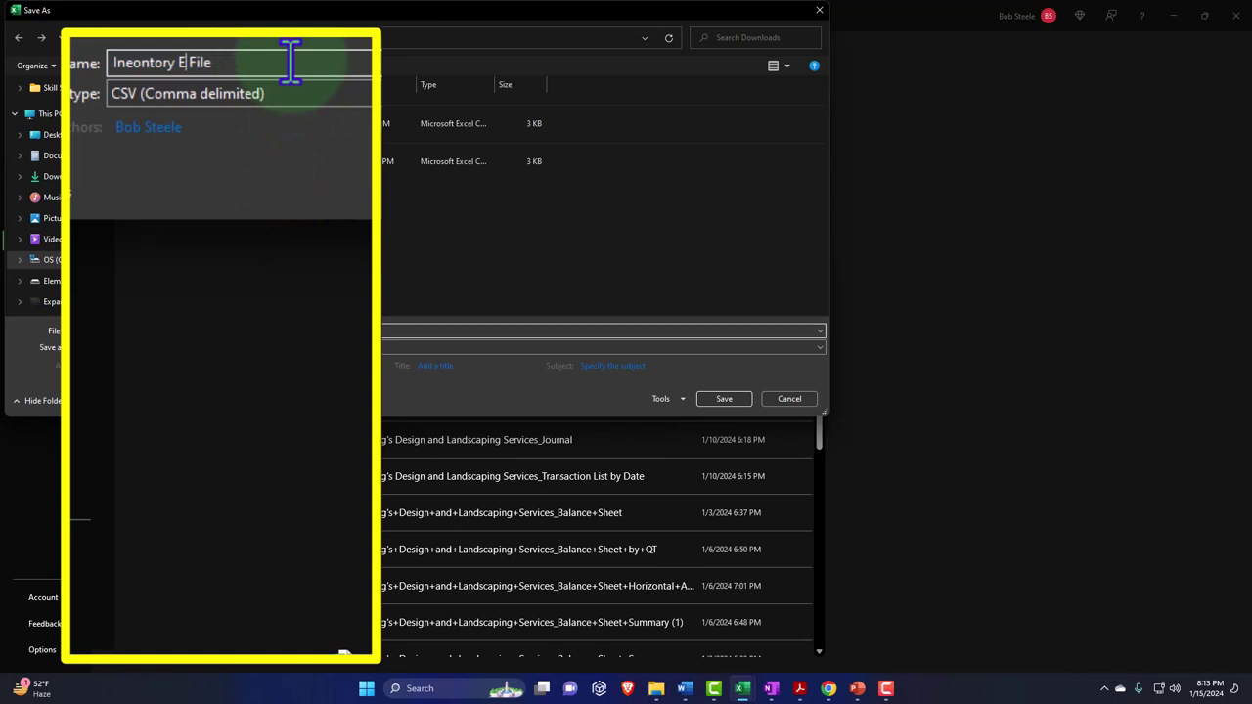
type("CSV")
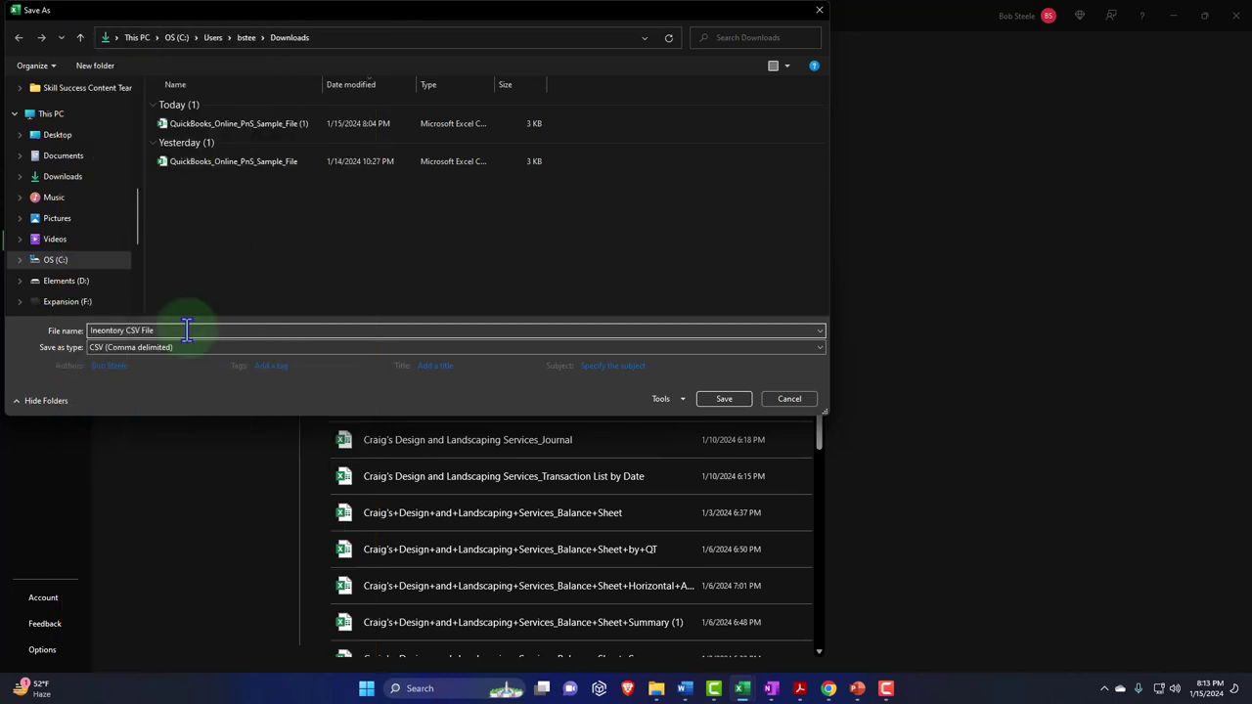
left_click(718, 401)
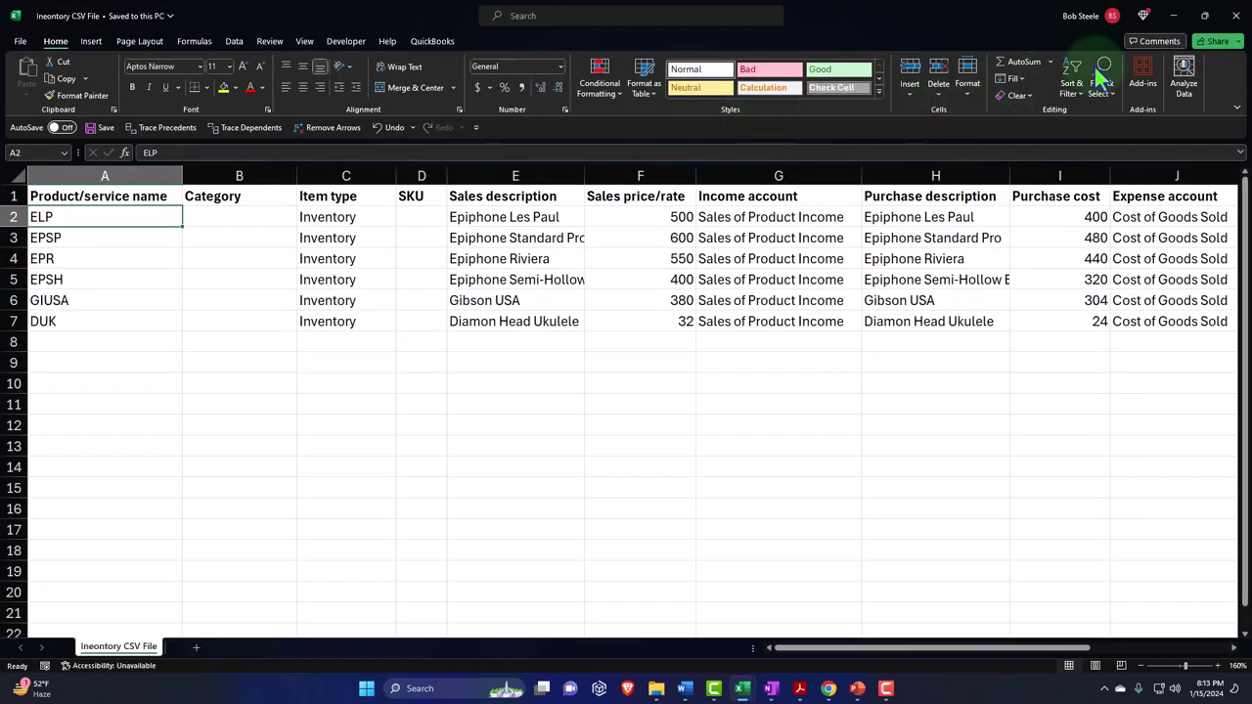
left_click(1236, 16)
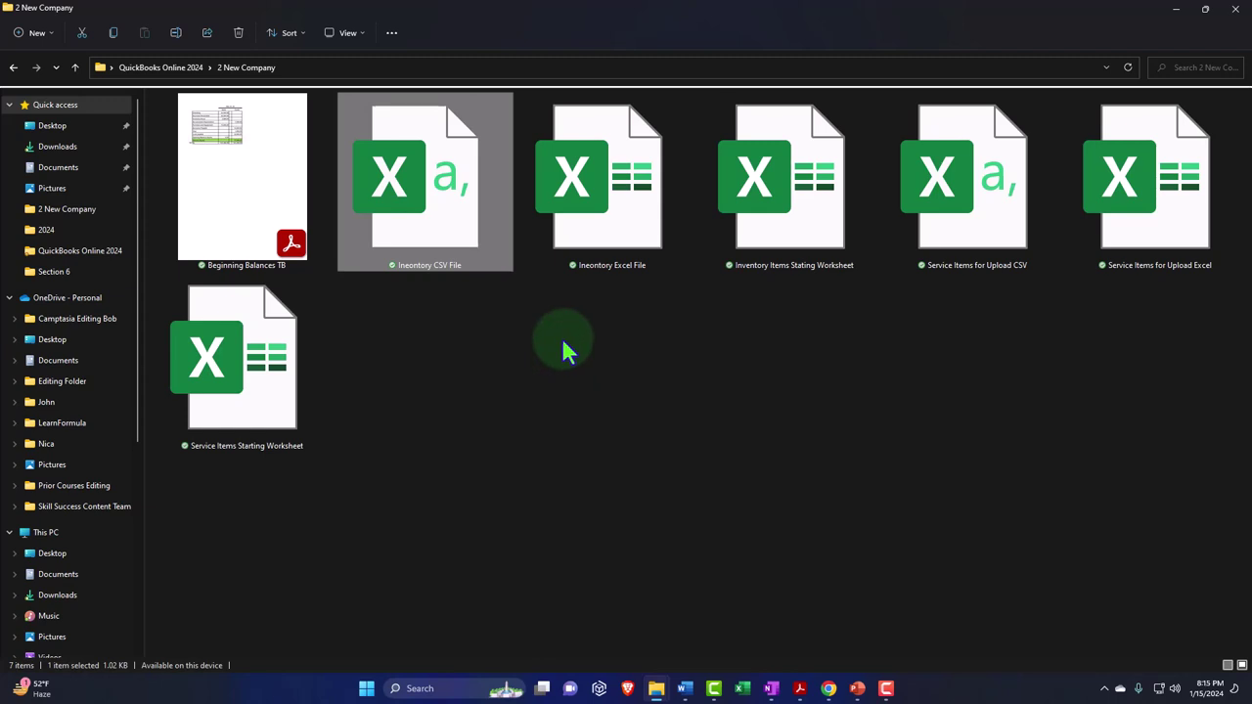
- Check the file type of Ineontory CSV File in its properties, and open the file to inspect its contents before closing it
left_click(797, 220)
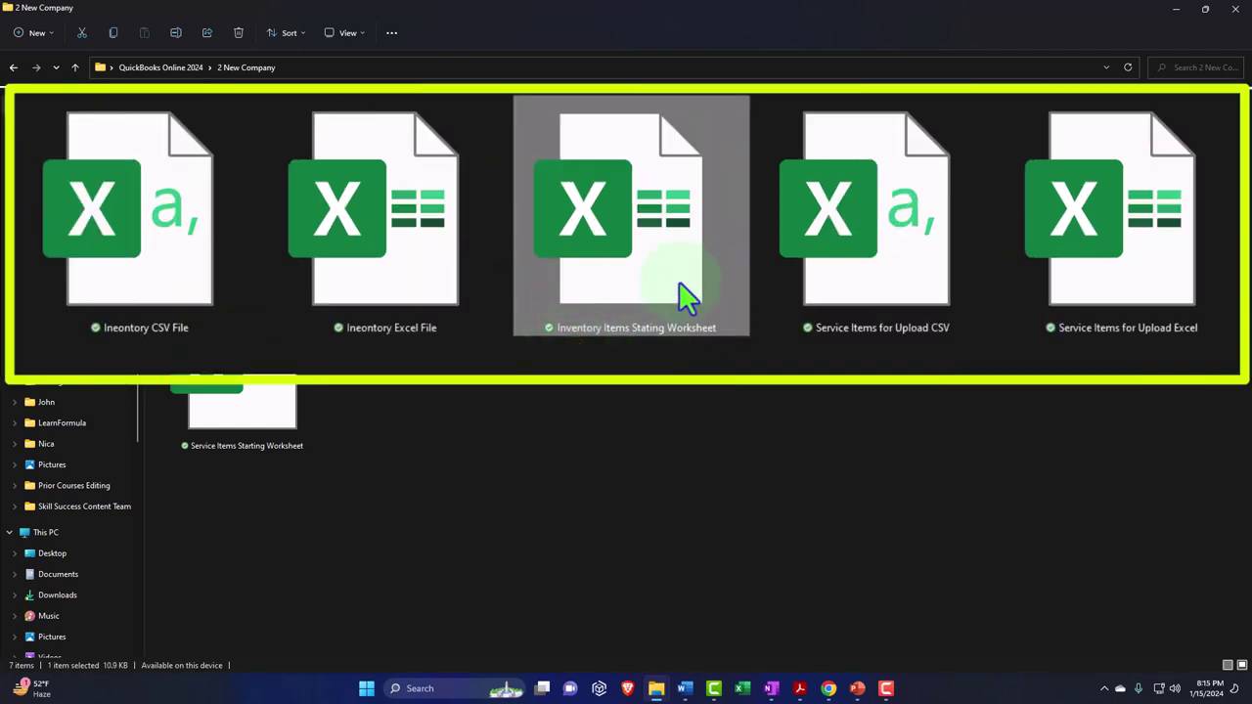
left_click(409, 248)
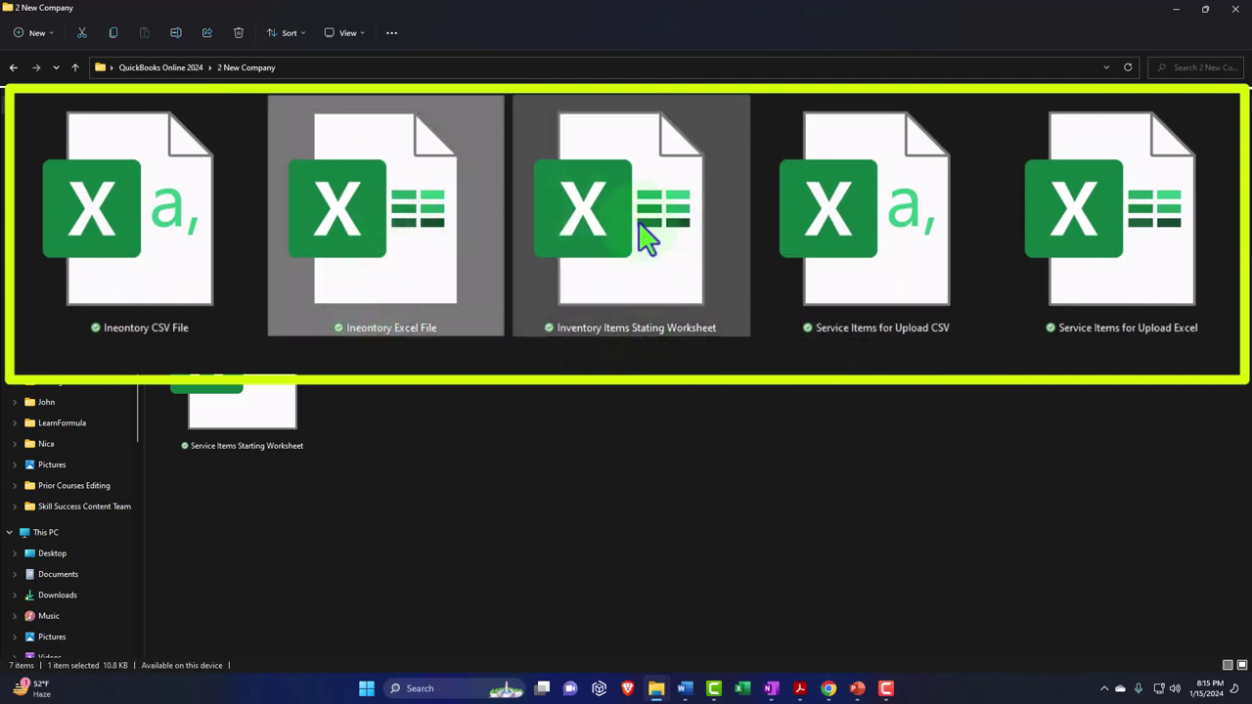
left_click(134, 271)
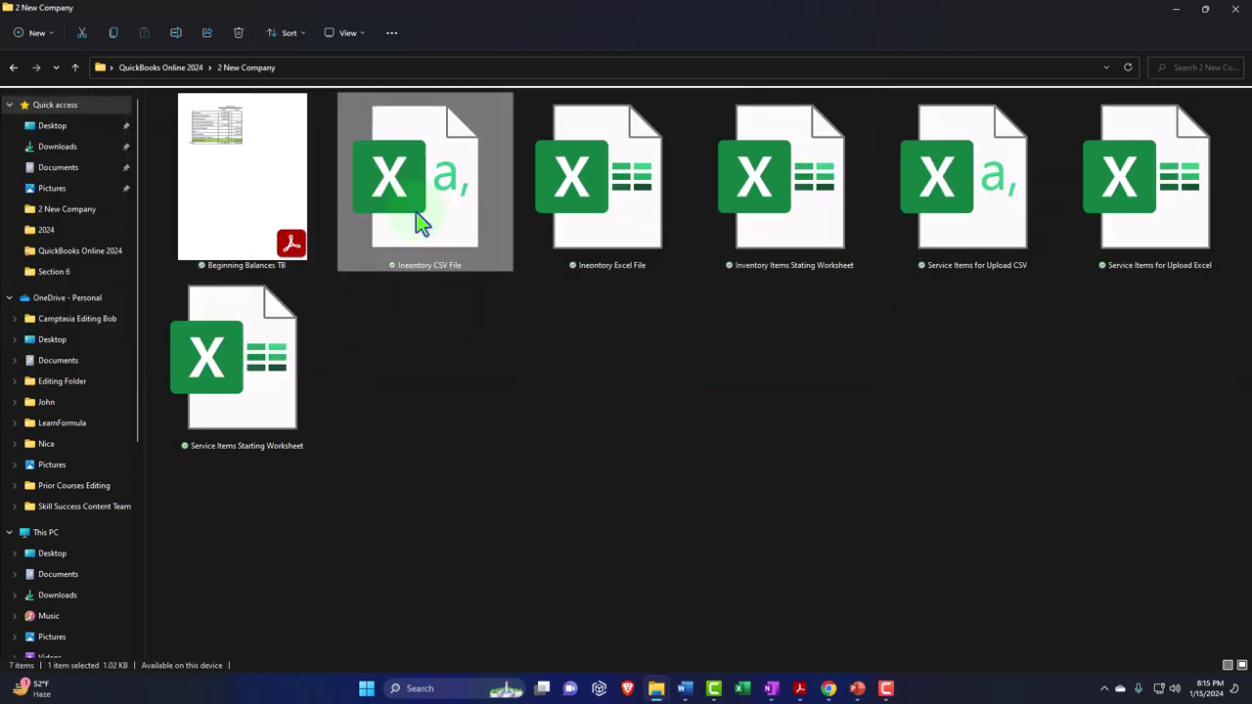
right_click(416, 211)
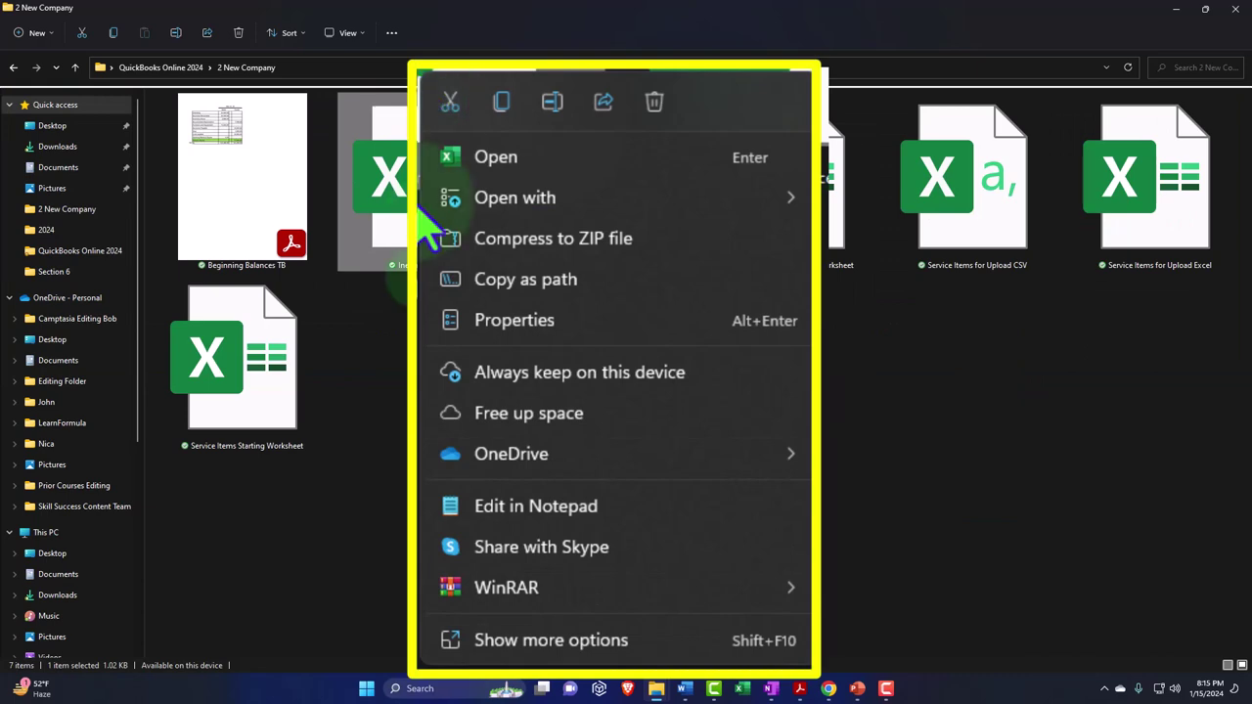
left_click(428, 323)
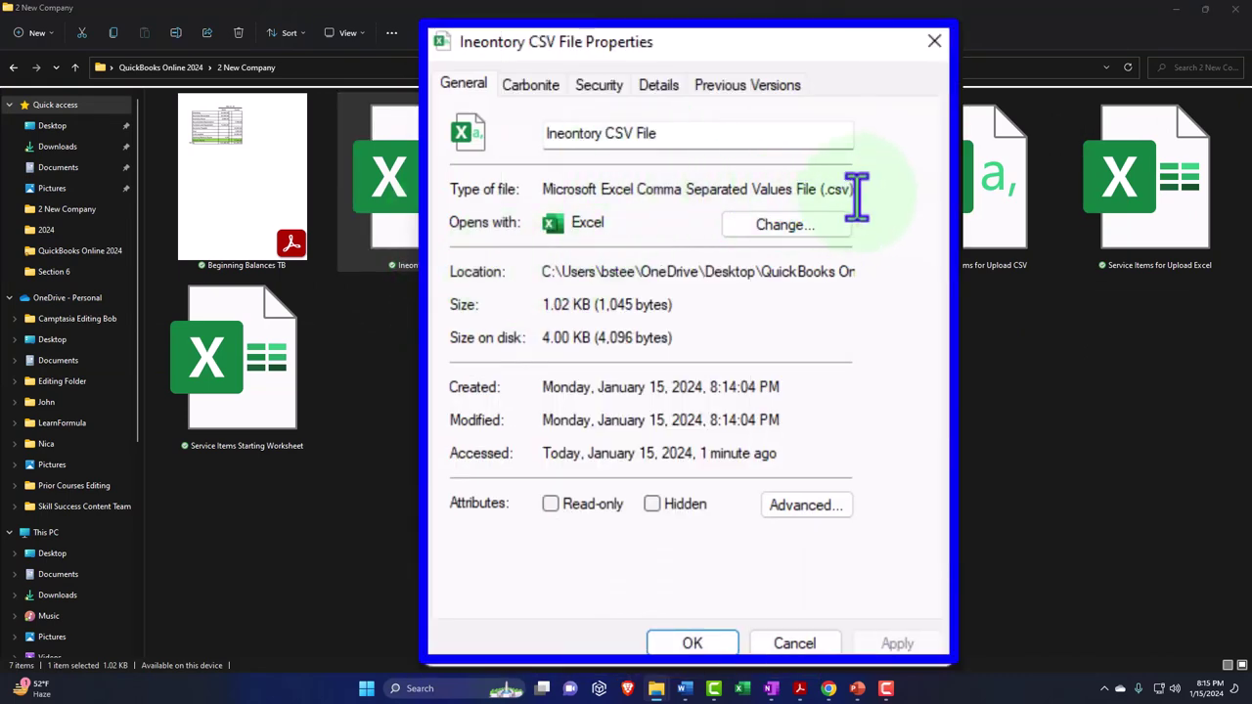
left_click(934, 41)
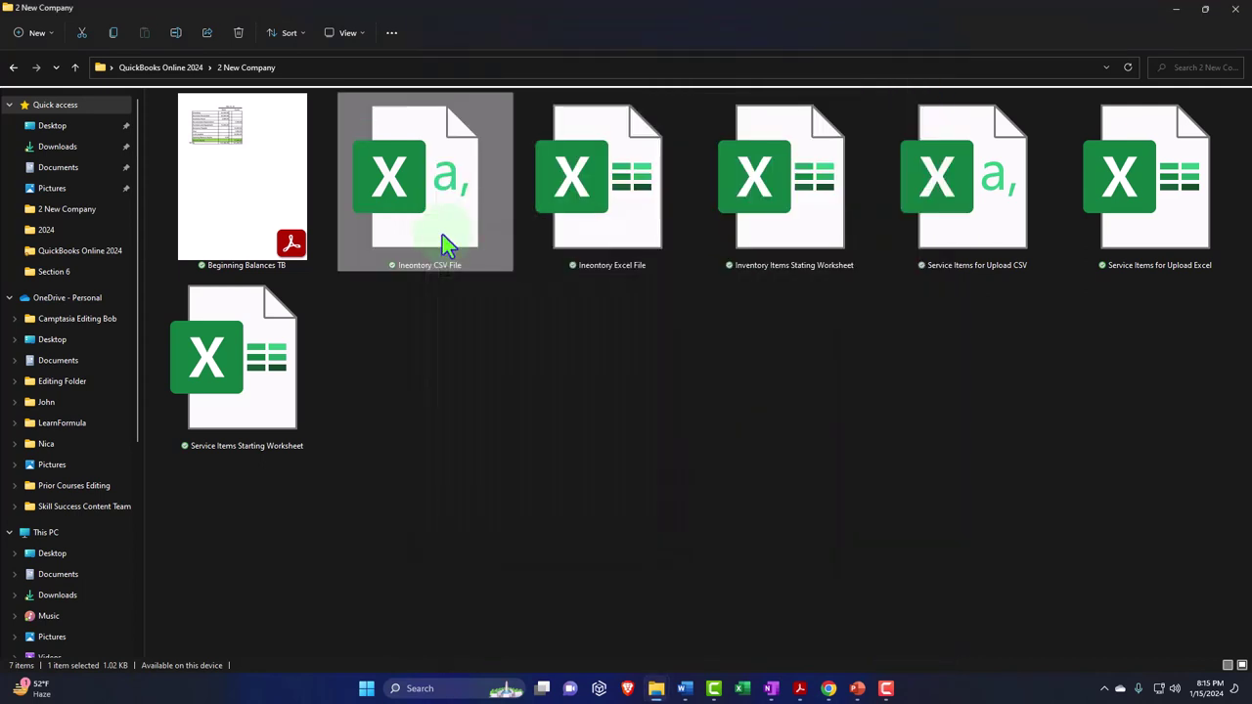
double_click(441, 234)
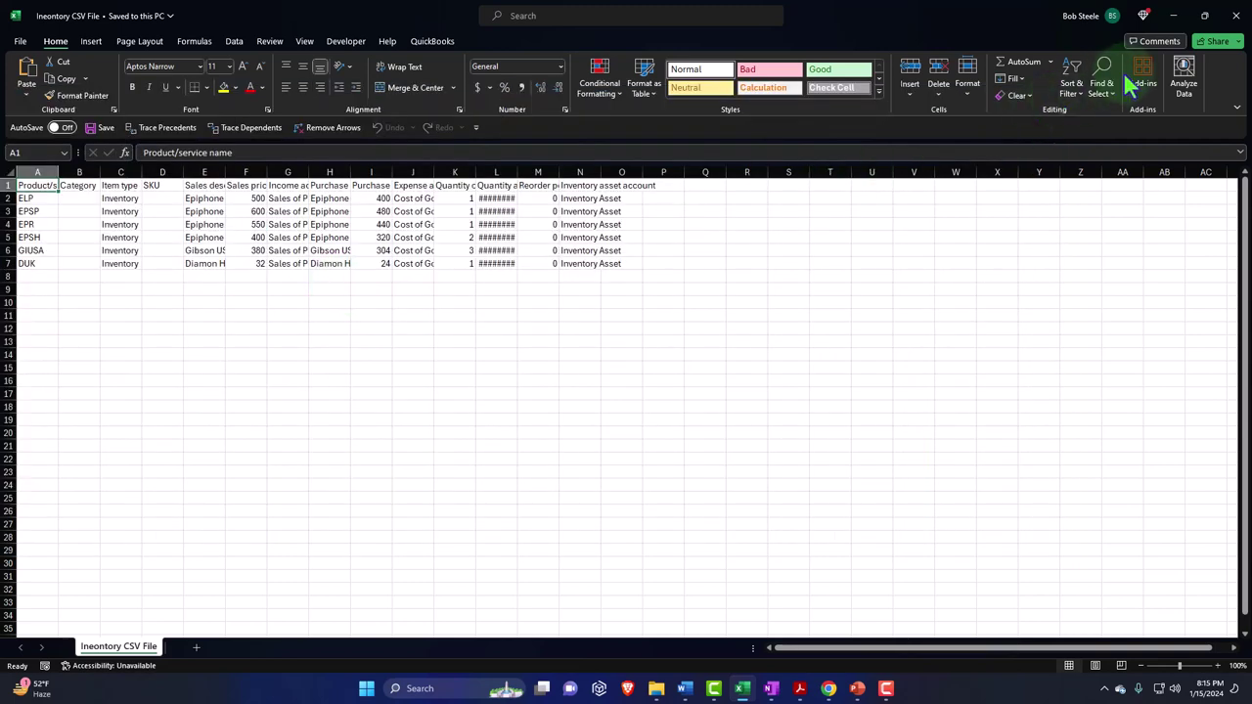
left_click(1235, 18)
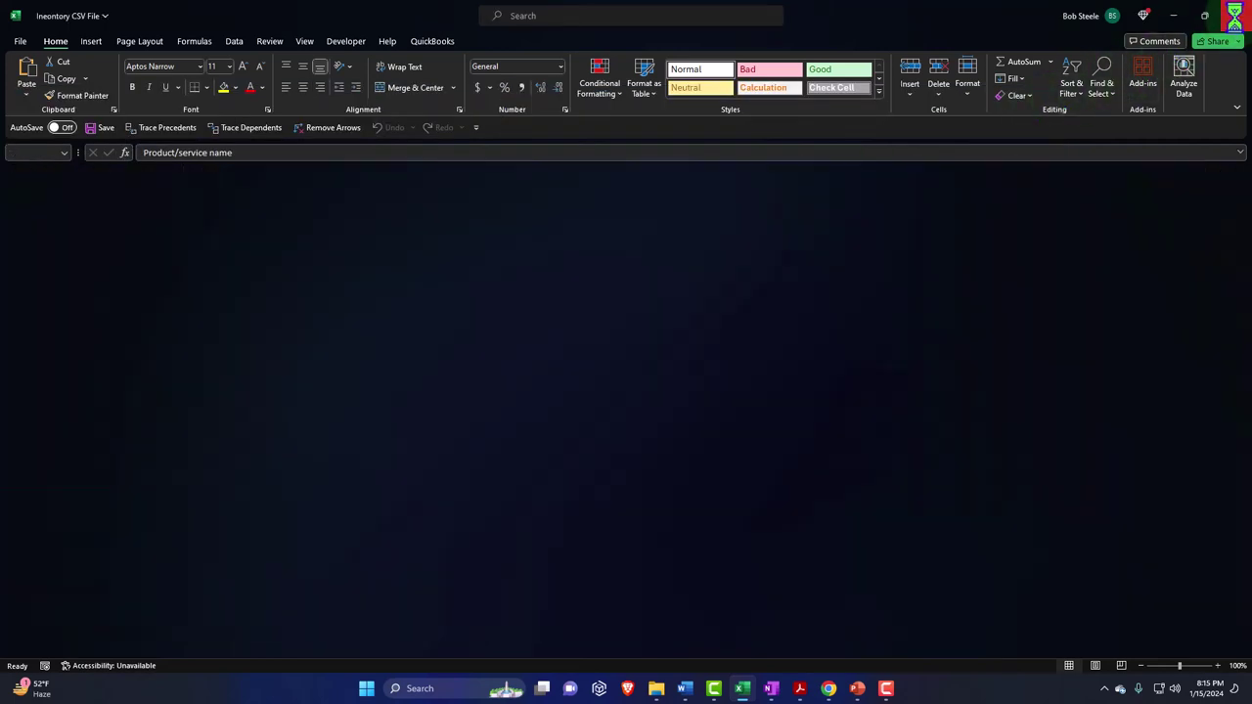
- Copy the path of the 2 New Company folder, switch to QuickBooks Online in Chrome, and browse to that folder for the CSV upload
left_click(303, 70)
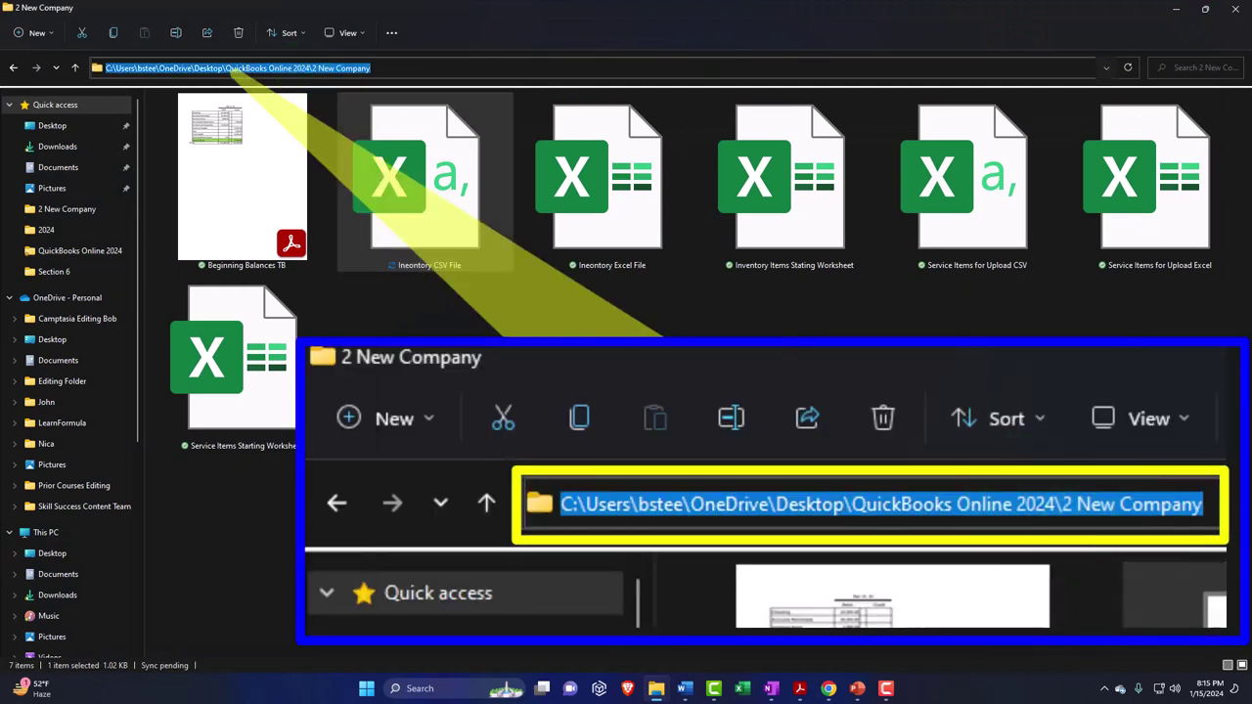
left_click(828, 690)
left_click(841, 620)
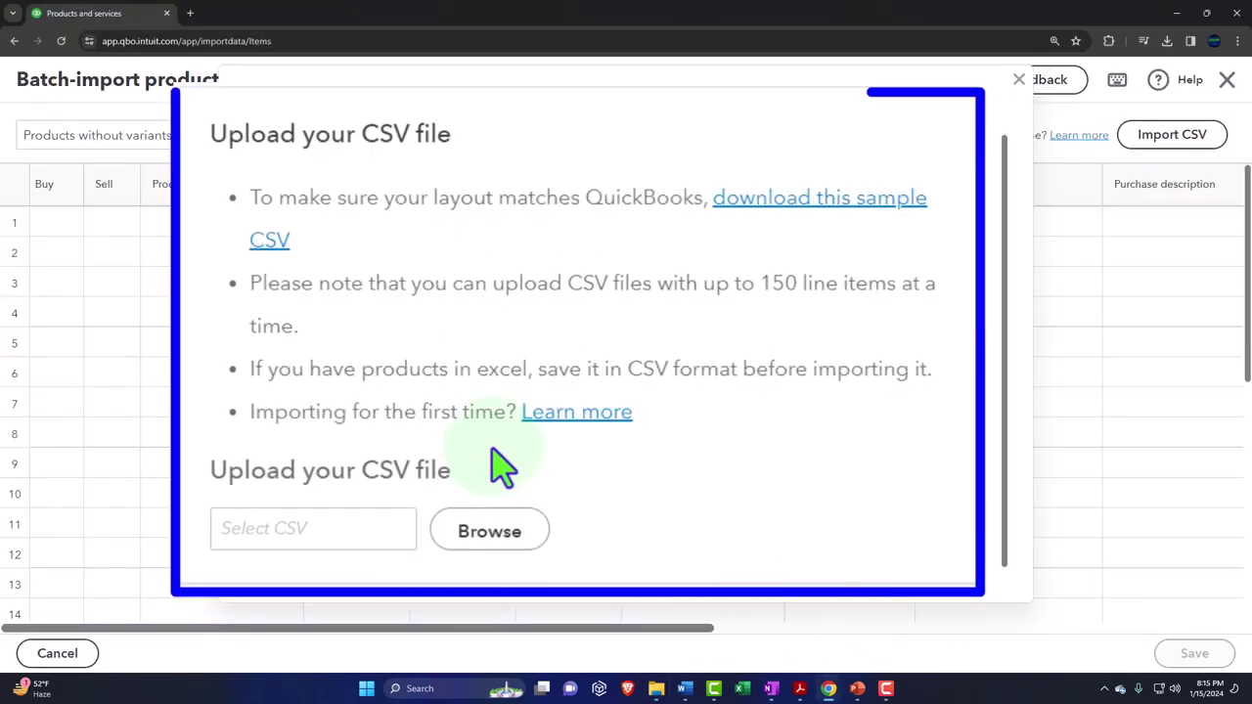
left_click(480, 533)
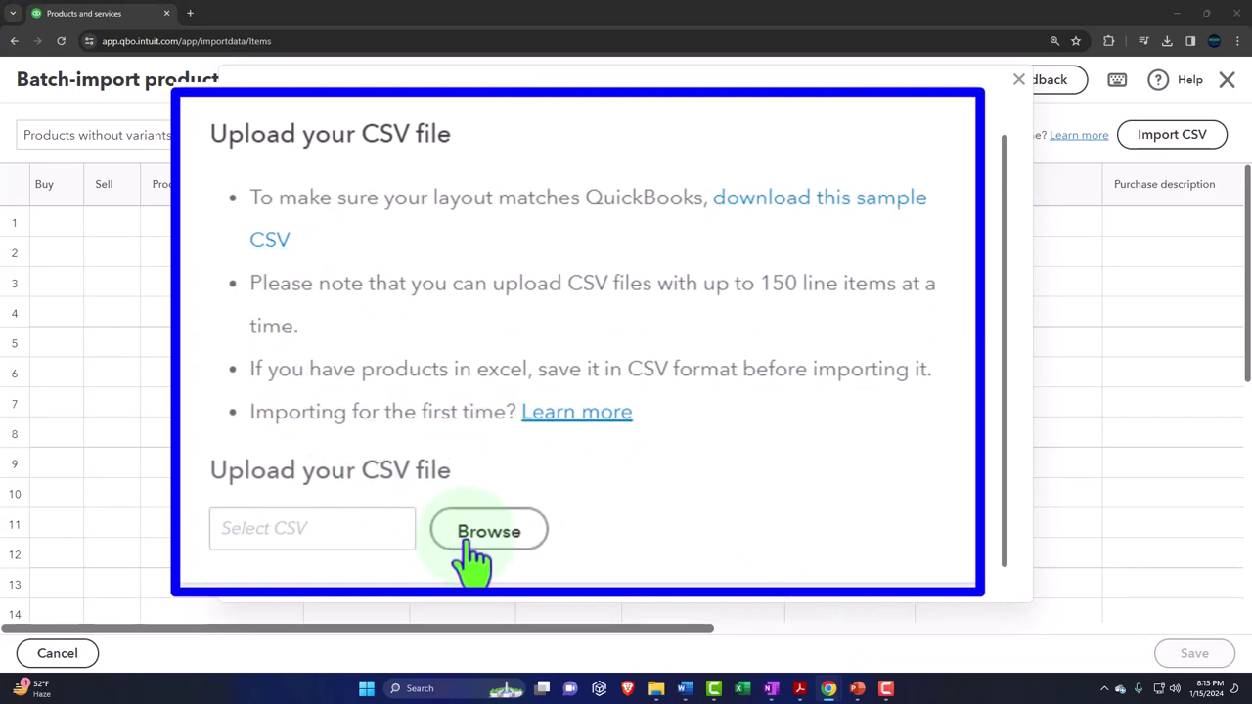
left_click(1041, 54)
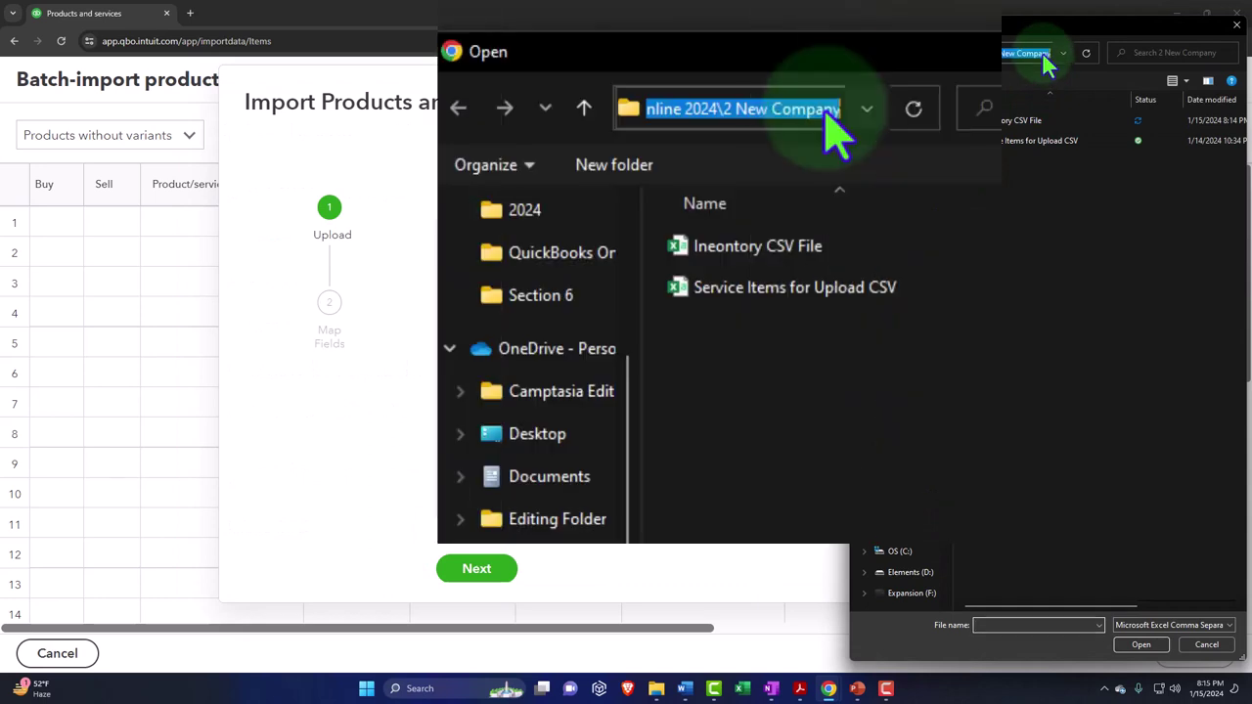
- Show the folder's files as extra large icons and choose Ineontory CSV File for upload to the products and services import
left_click(1117, 168)
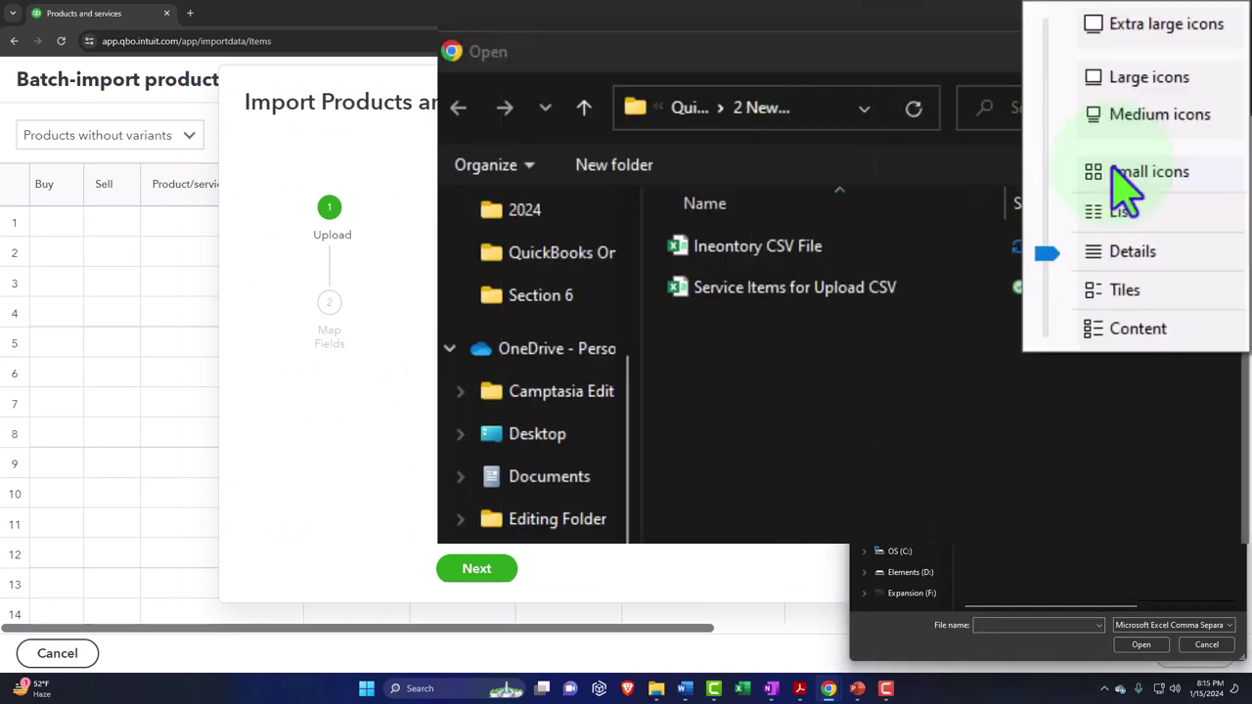
left_click(1132, 26)
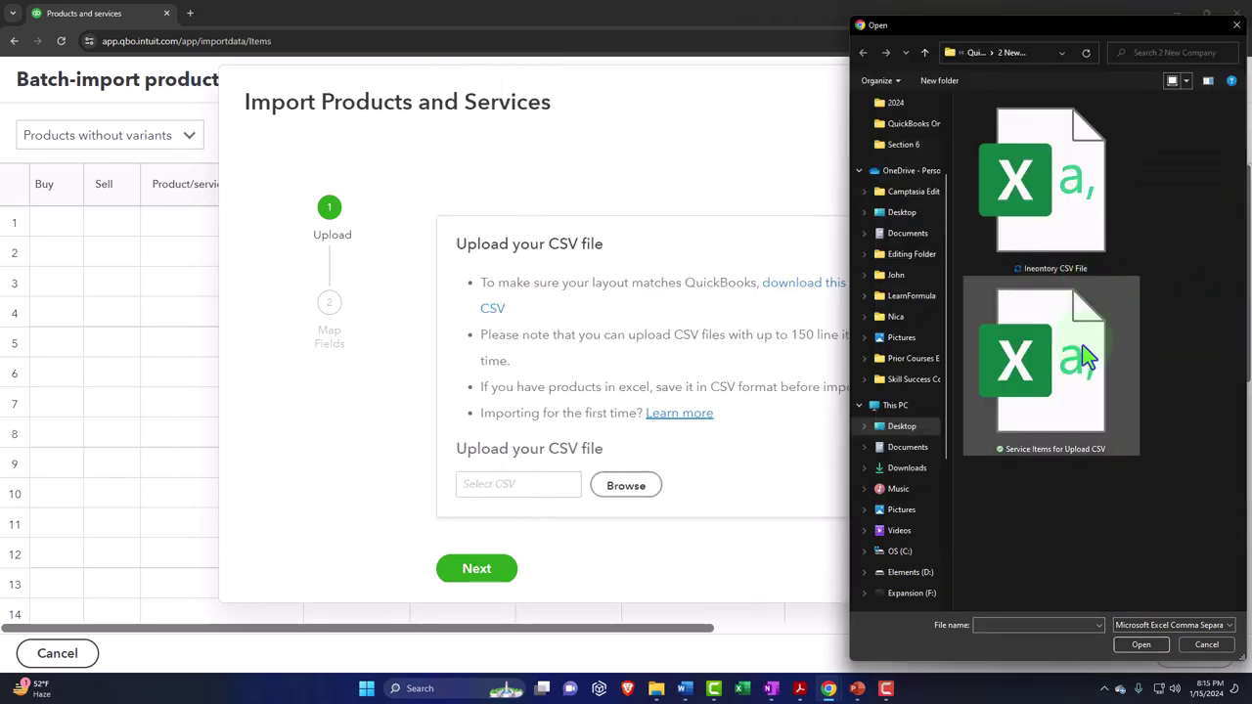
mouse_move(1085, 357)
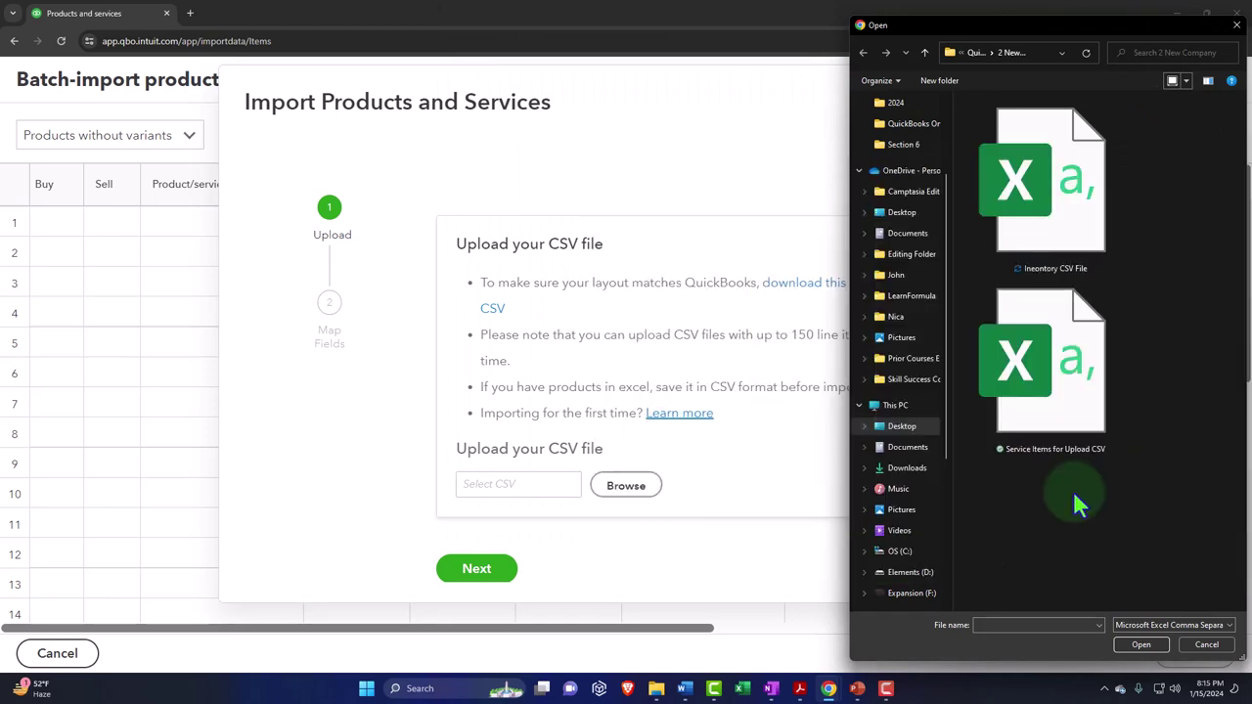
double_click(1079, 225)
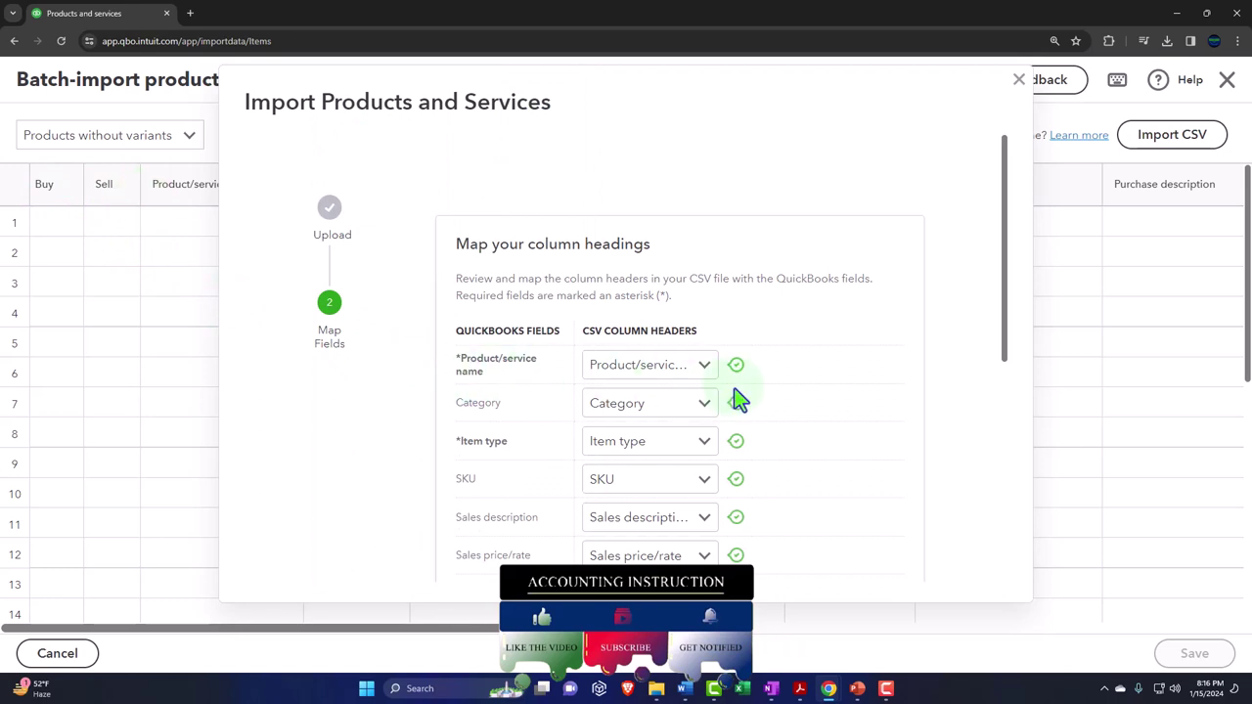
- Review the column heading mapping with MM/DD/YYYY as the quantity as-of date format, and continue to the batch-import grid
scroll(750, 403, "down", 1)
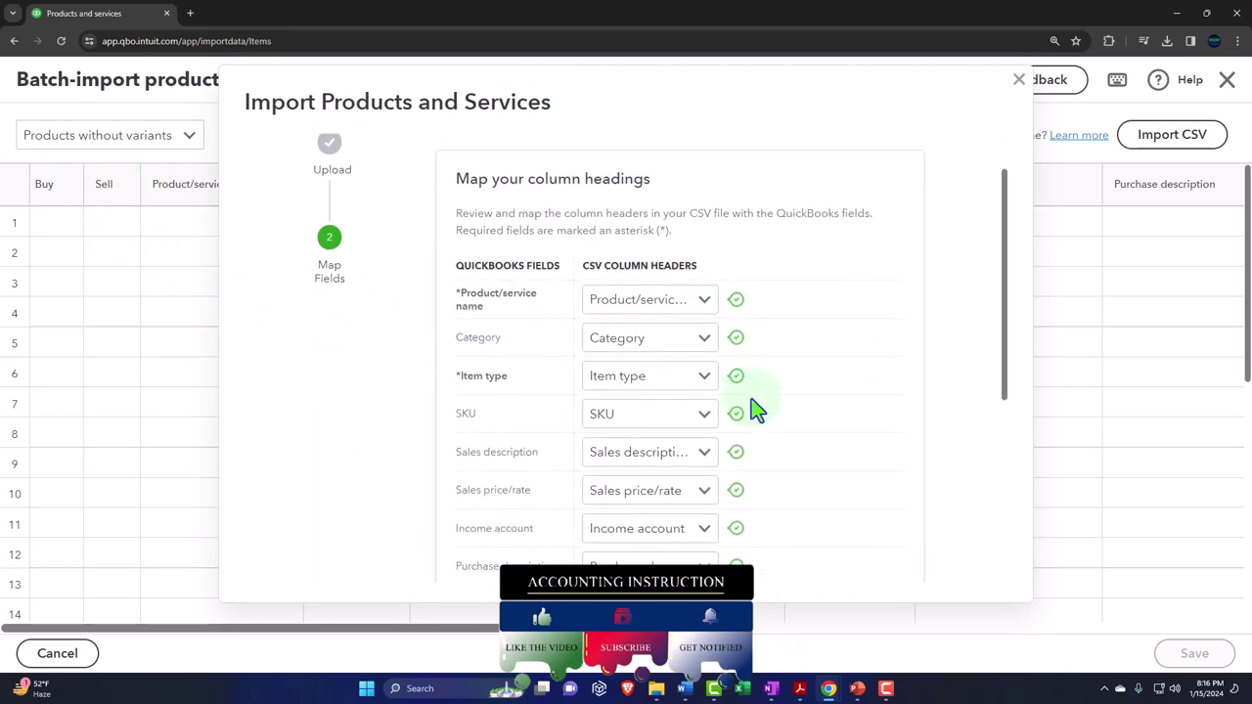
scroll(753, 409, "down", 1)
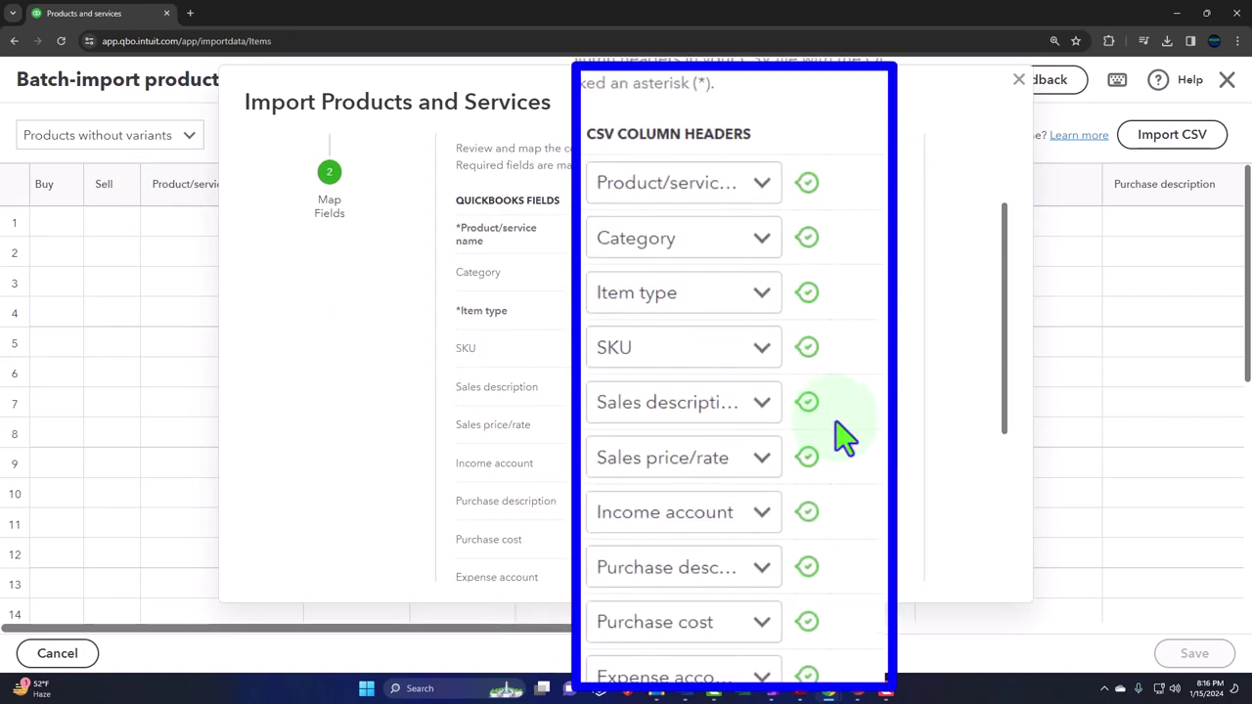
scroll(843, 437, "down", 3)
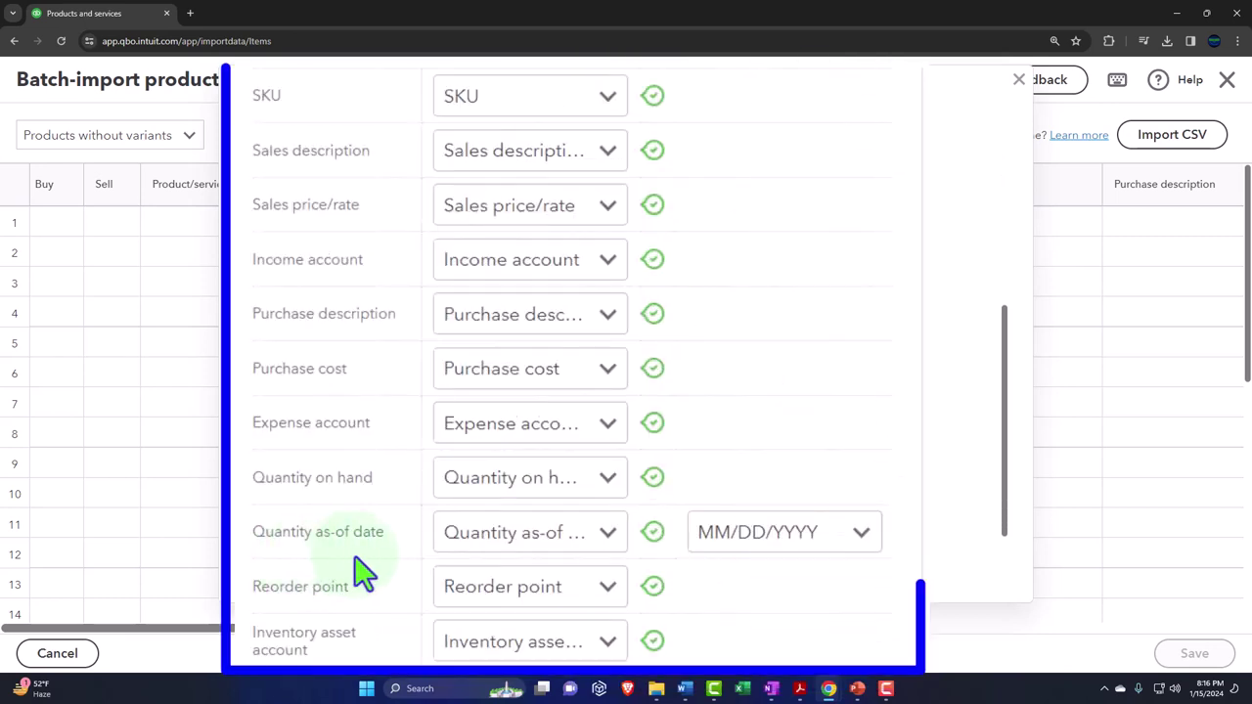
left_click(864, 549)
left_click(862, 535)
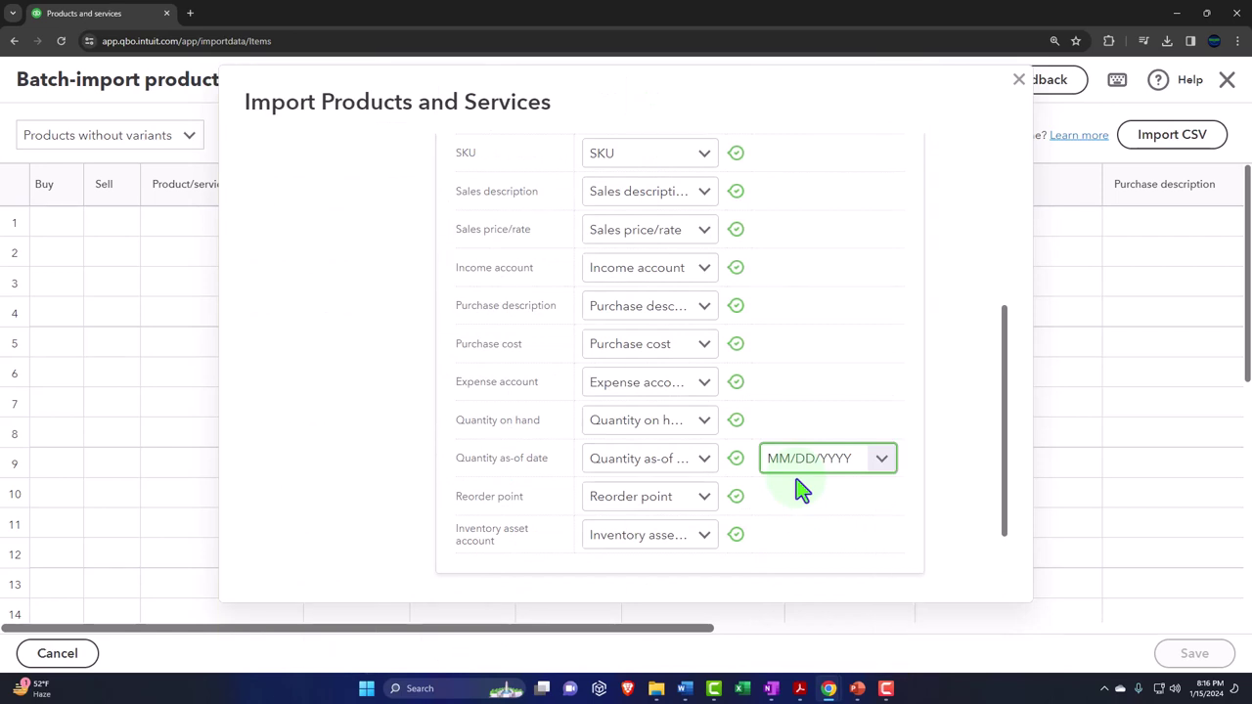
scroll(797, 489, "down", 2)
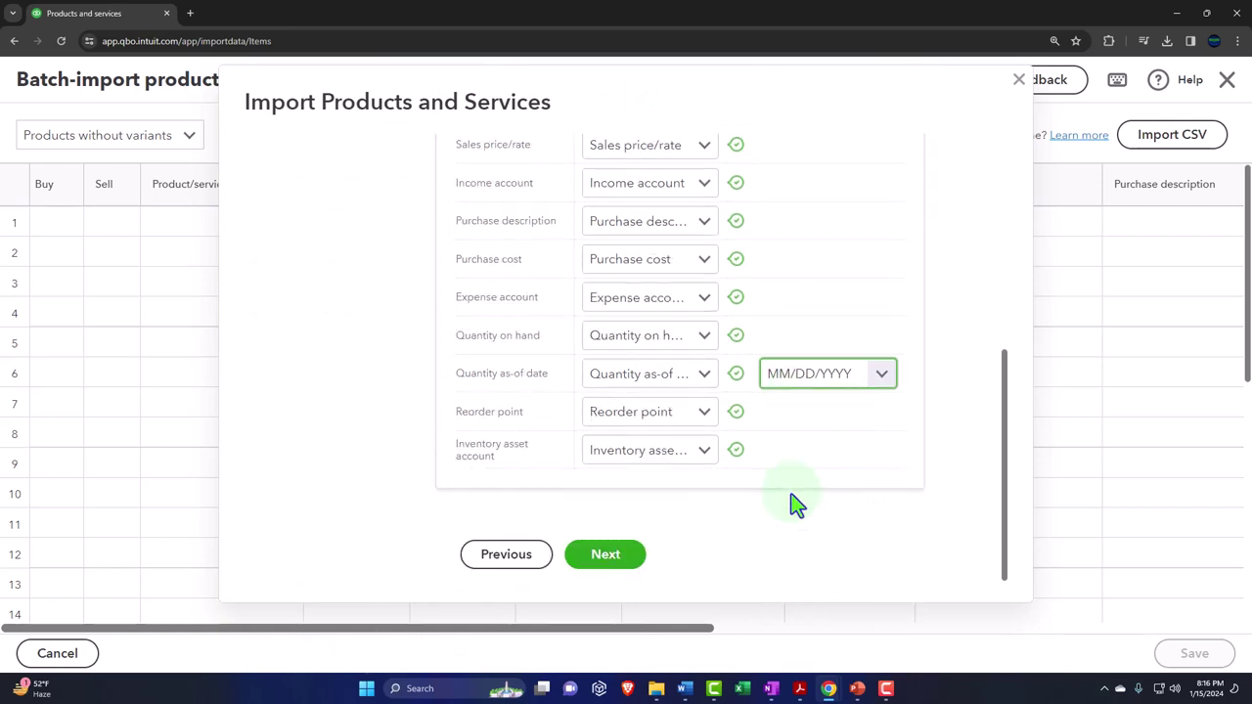
left_click(637, 576)
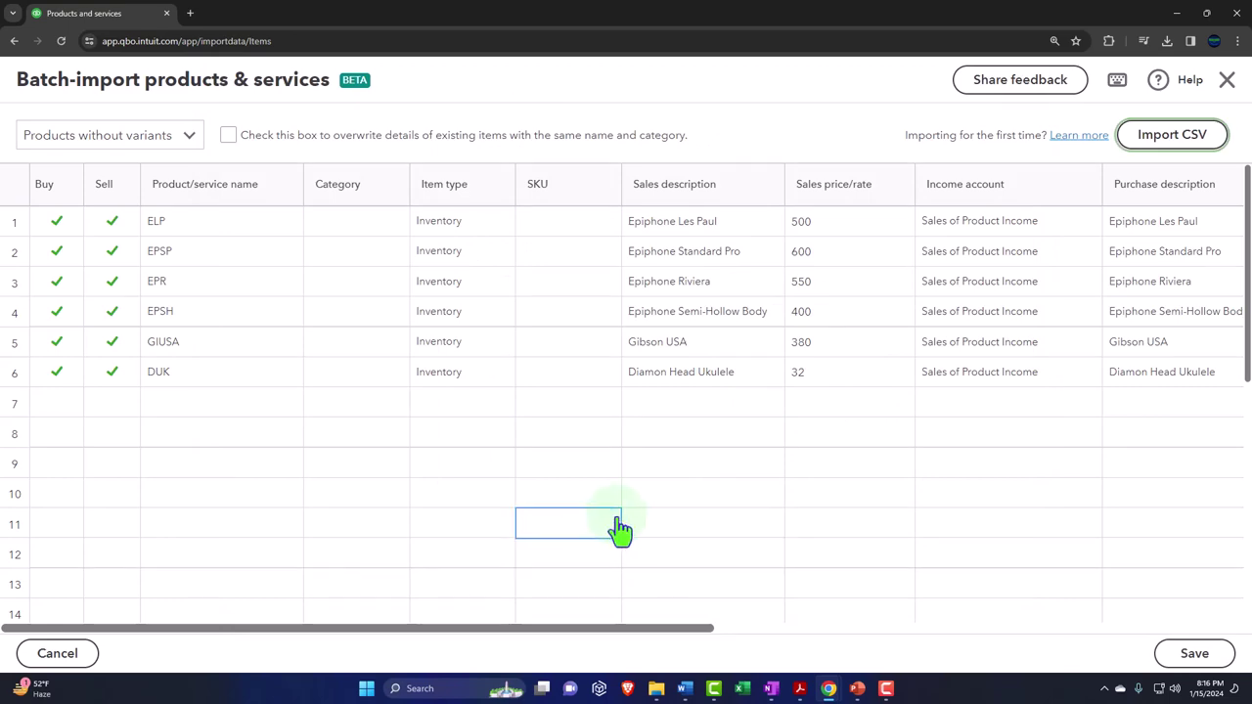
- Examine the imported items' descriptions, prices, costs, accounts, quantities, as-of dates and reorder points across the batch-import grid
left_click_drag(656, 631, 620, 636)
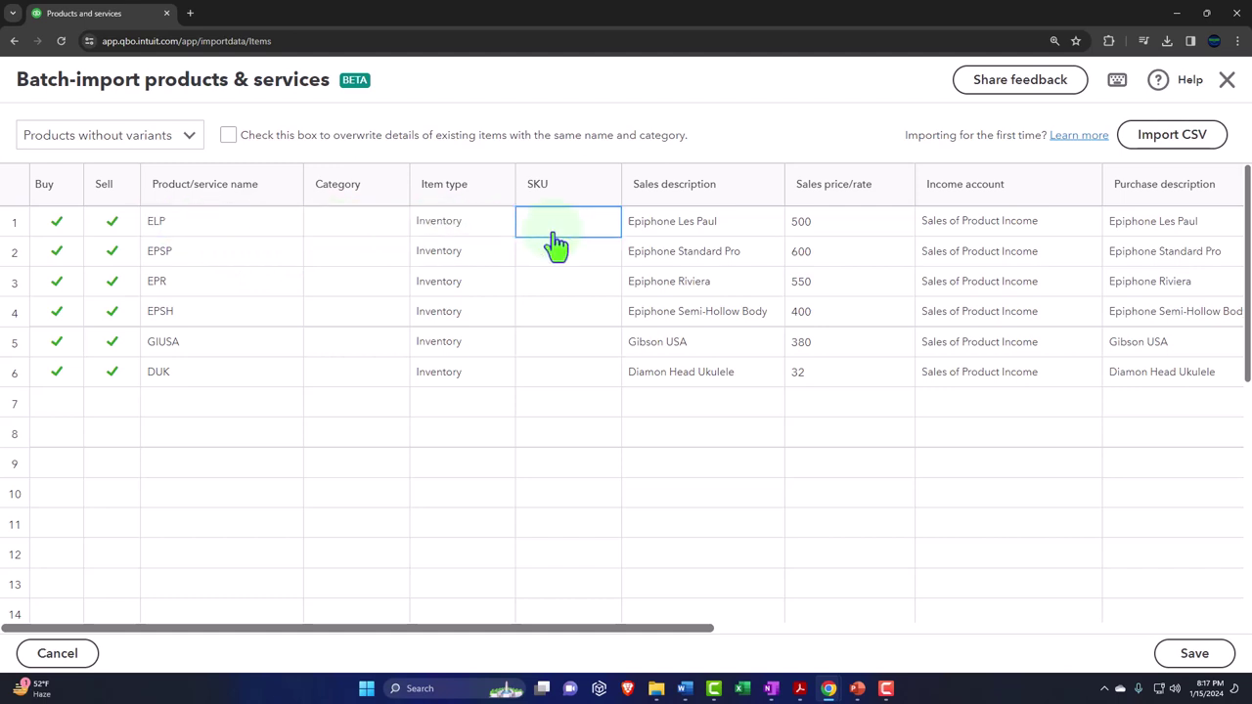
left_click_drag(531, 628, 818, 640)
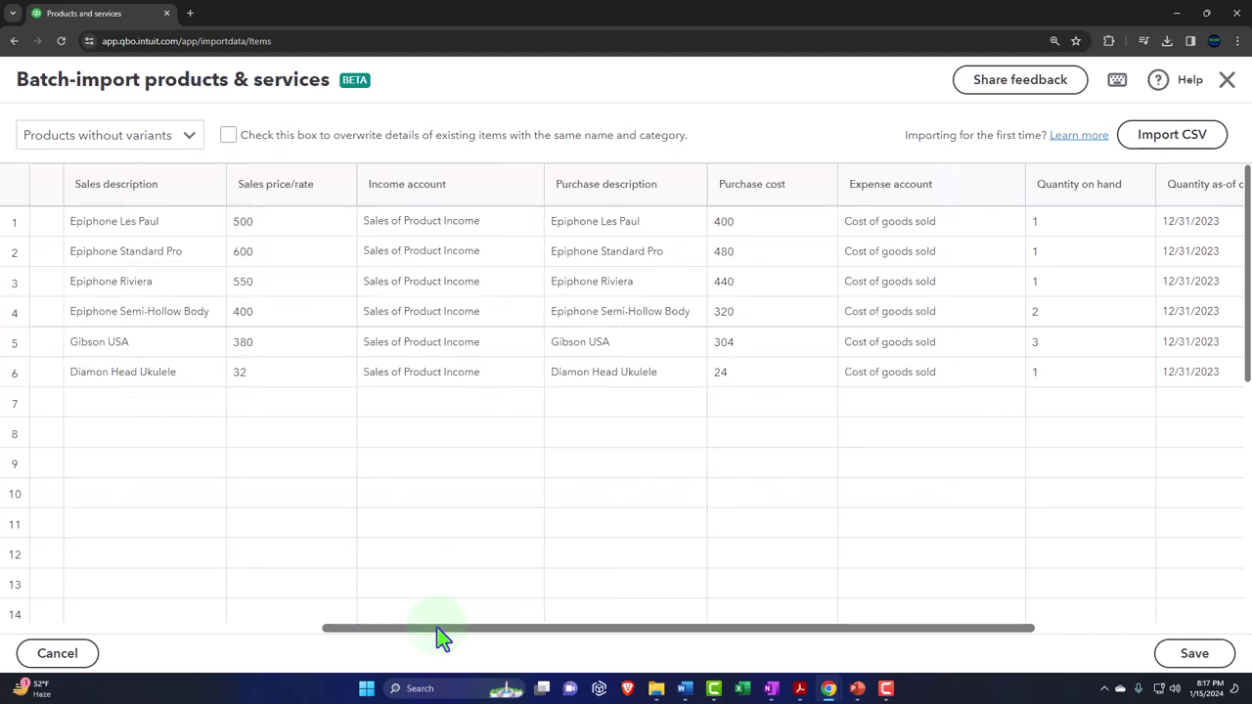
left_click_drag(439, 639, 616, 663)
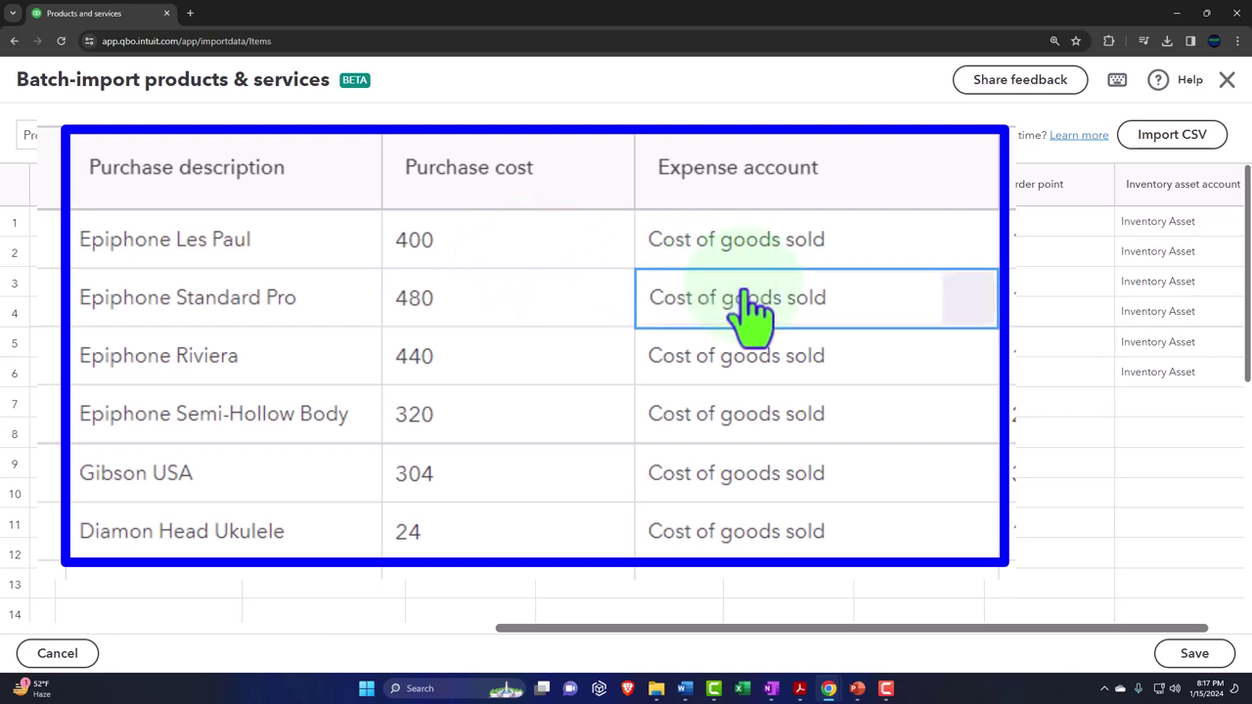
left_click_drag(698, 629, 783, 635)
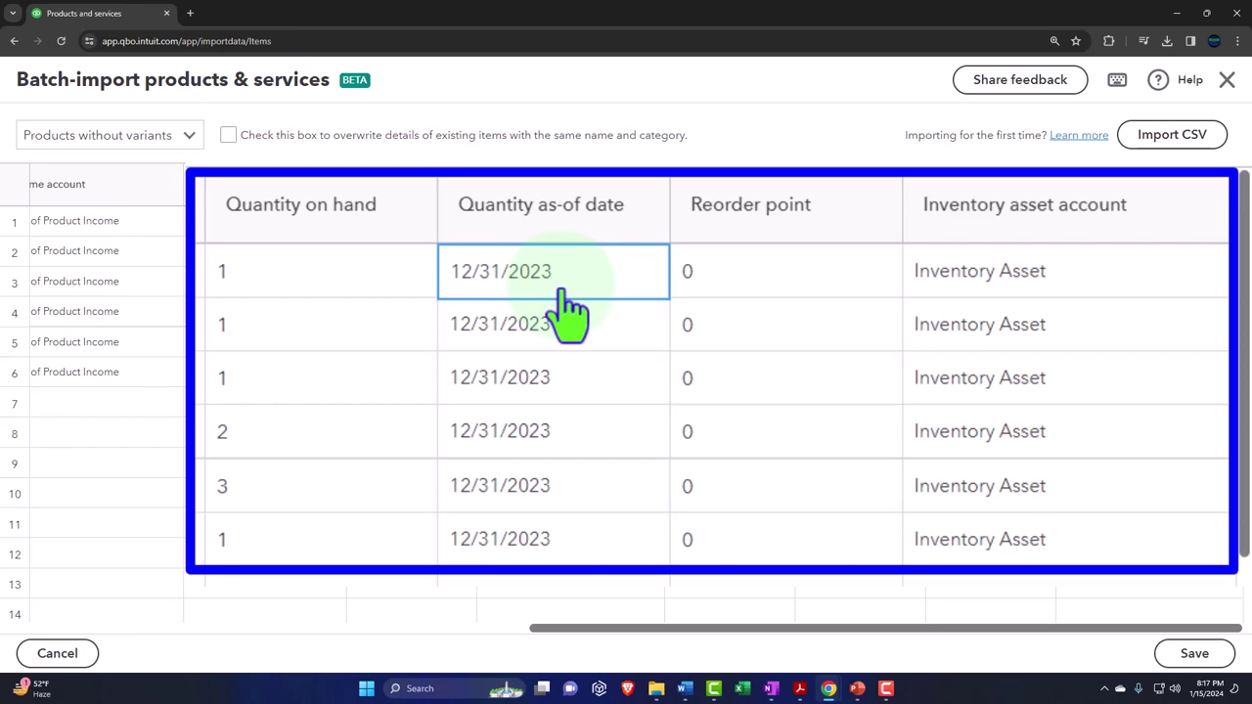
left_click(694, 286)
left_click(690, 333)
left_click(704, 501)
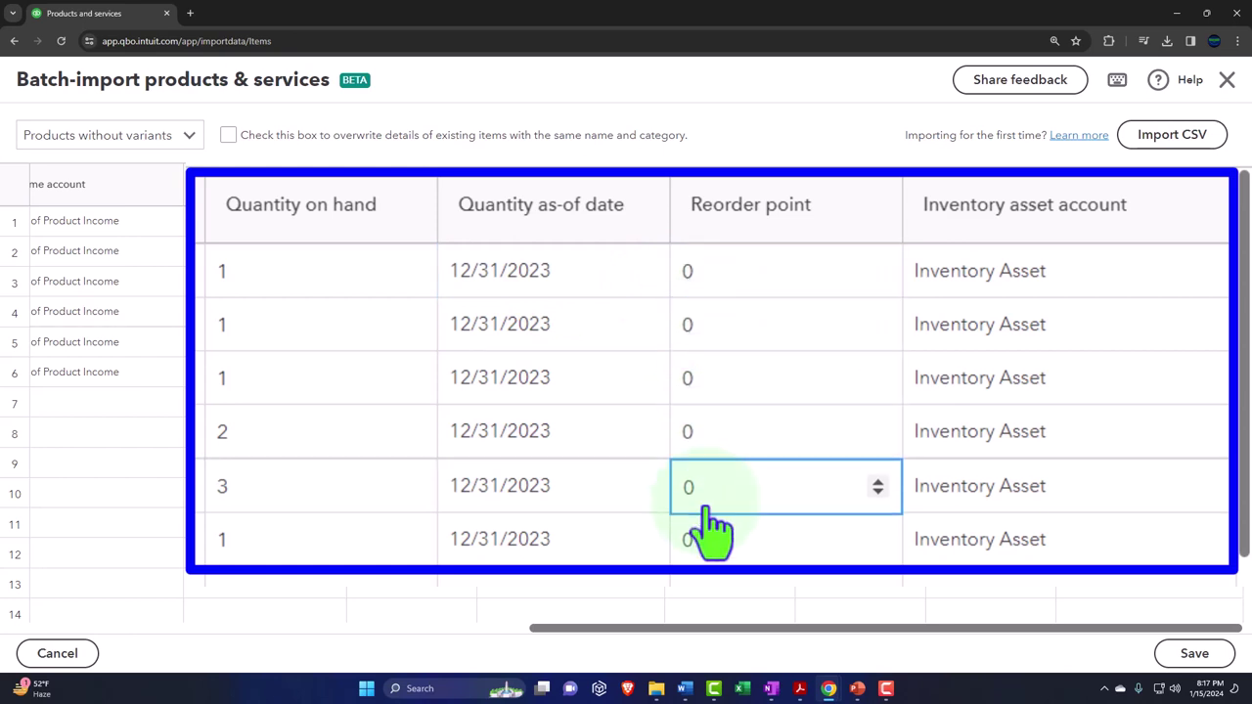
- Finish checking the imported inventory items' as-of dates, reorder points and asset accounts, and save the batch import
left_click(987, 377)
left_click(1021, 332)
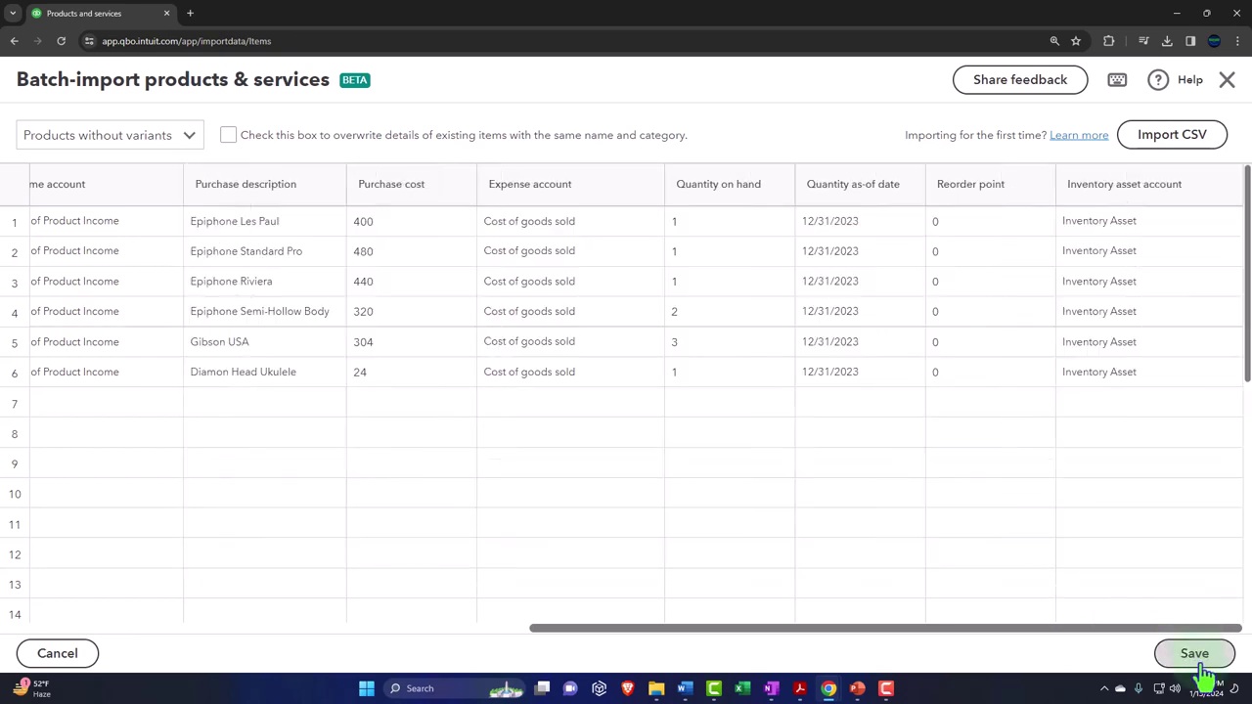
left_click(1198, 660)
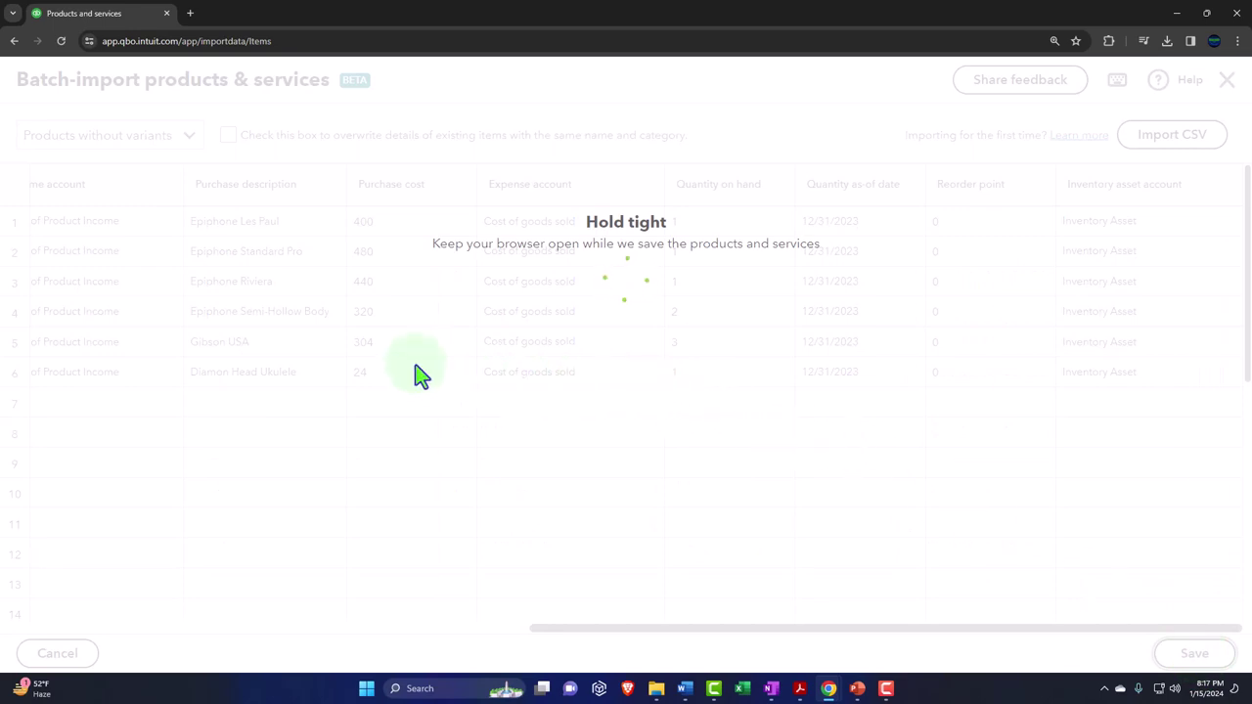
left_click(604, 449)
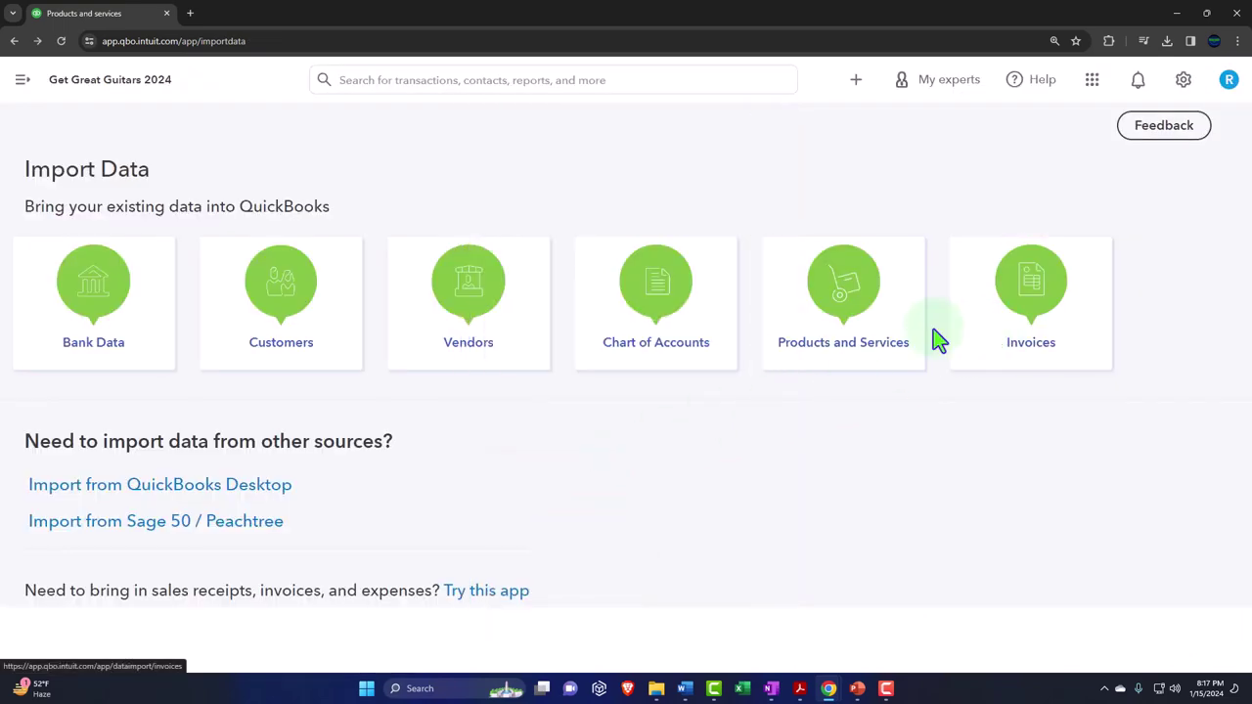
- Open the Products & services list under Sales, and examine the imported items' quantities, types, prices and costs
left_click(21, 80)
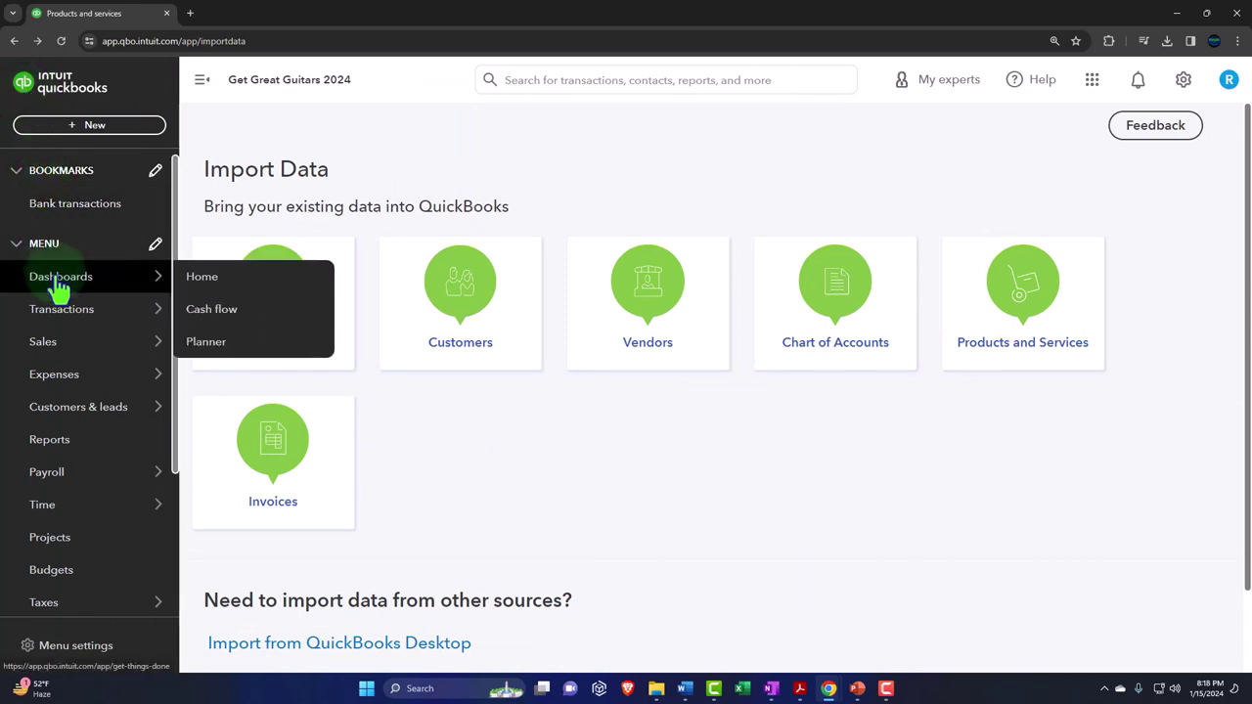
left_click(54, 343)
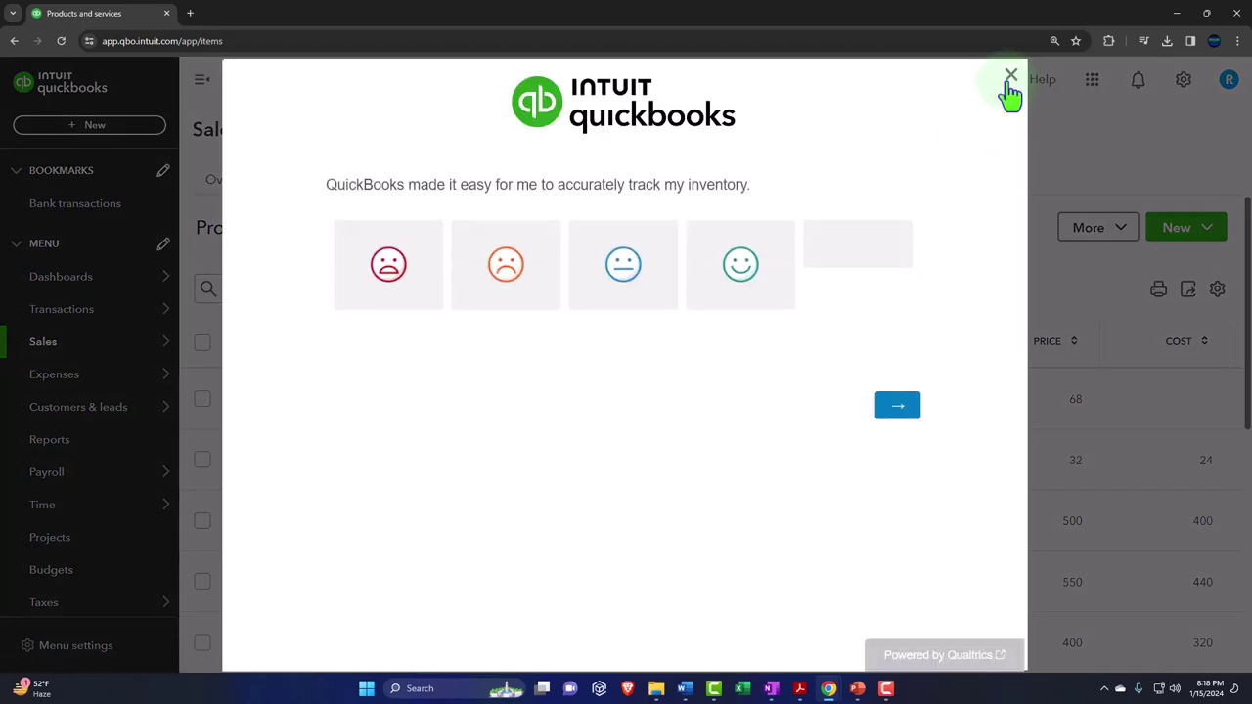
left_click(1009, 78)
left_click(205, 82)
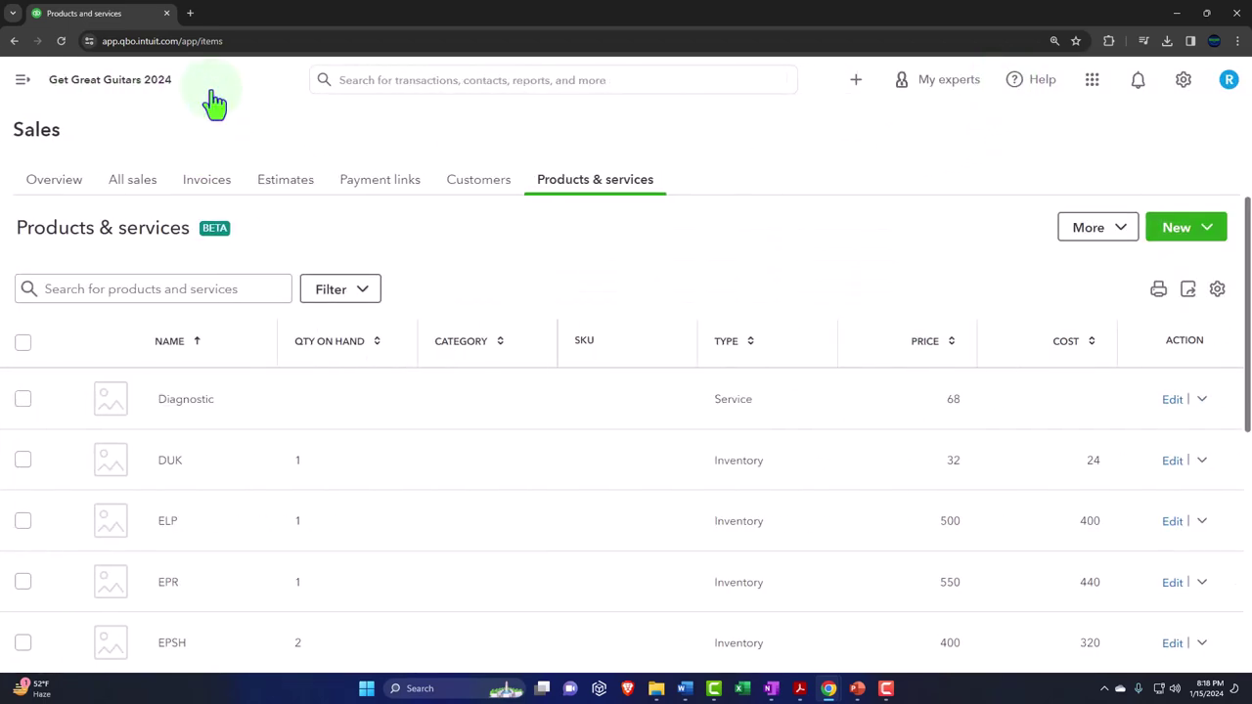
scroll(428, 266, "down", 1)
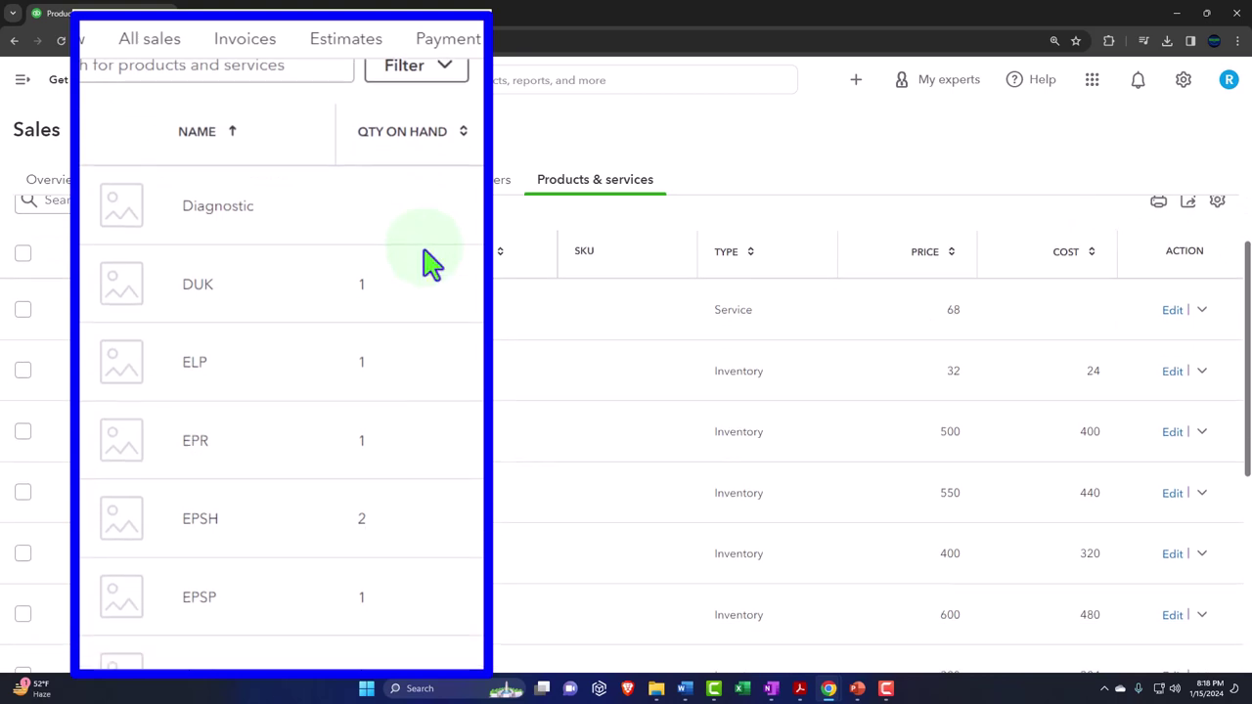
scroll(223, 343, "down", 3)
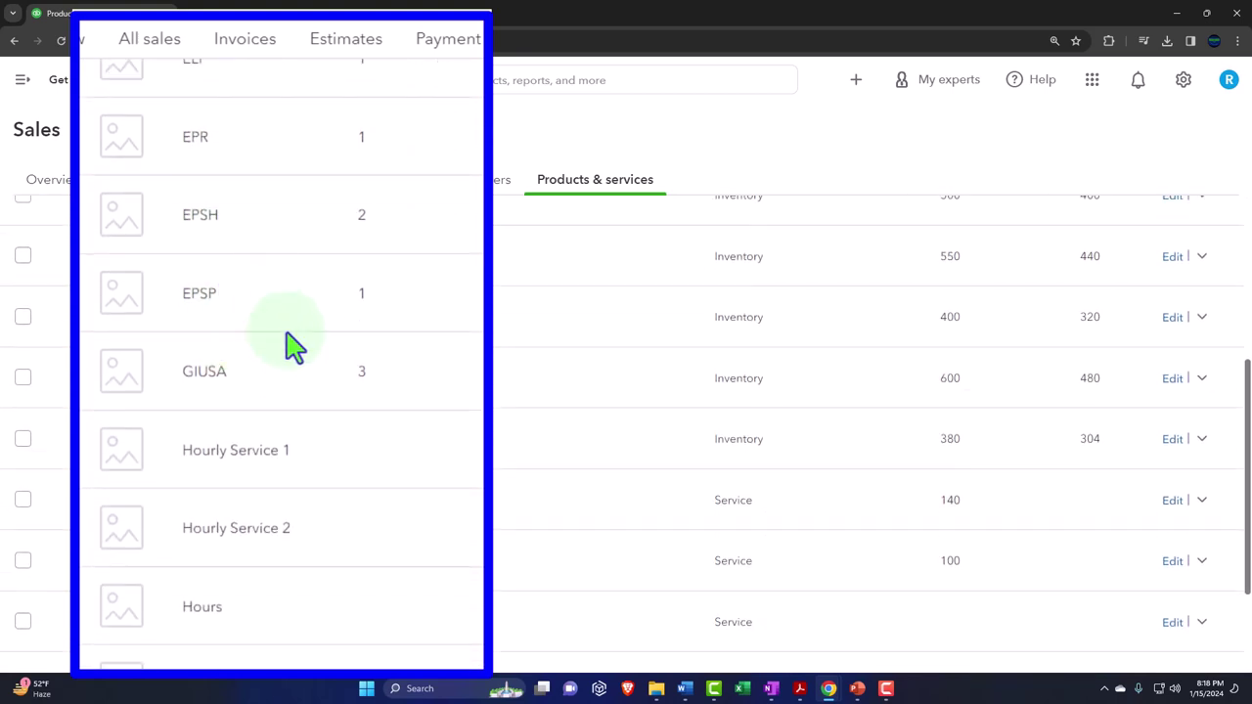
scroll(287, 343, "up", 3)
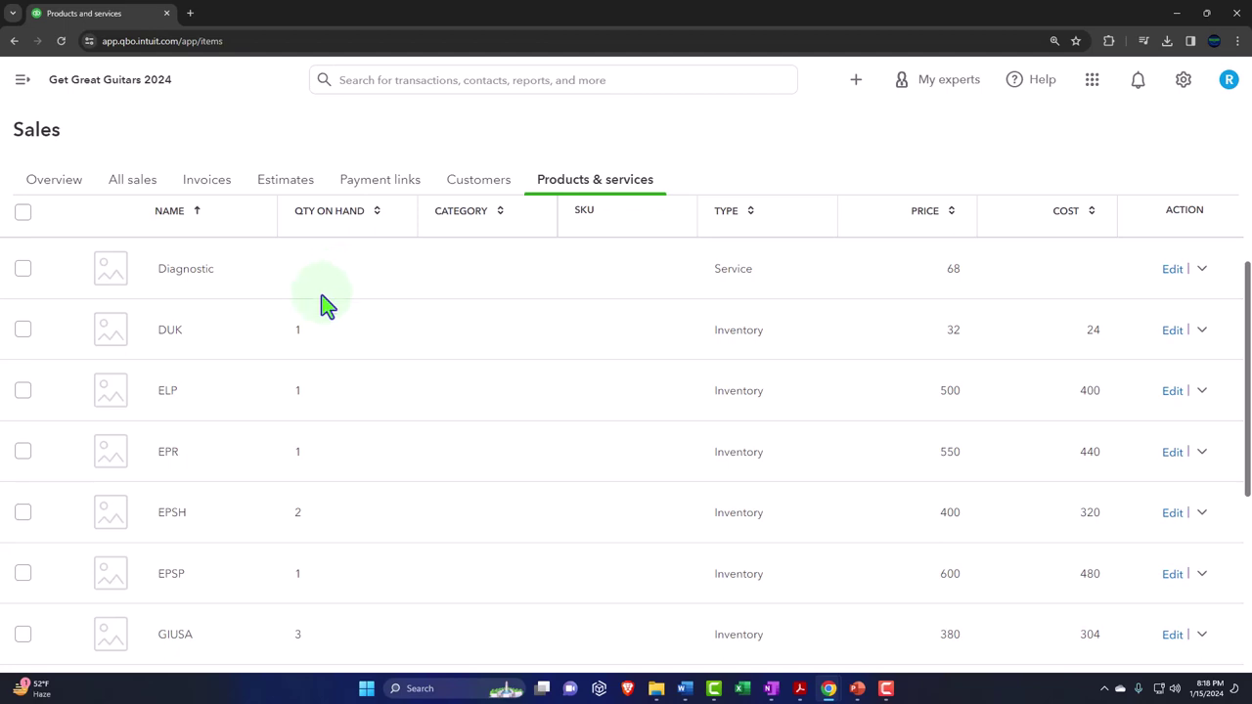
- Start a new expense and look through the category choices for the first Category details line
left_click(24, 86)
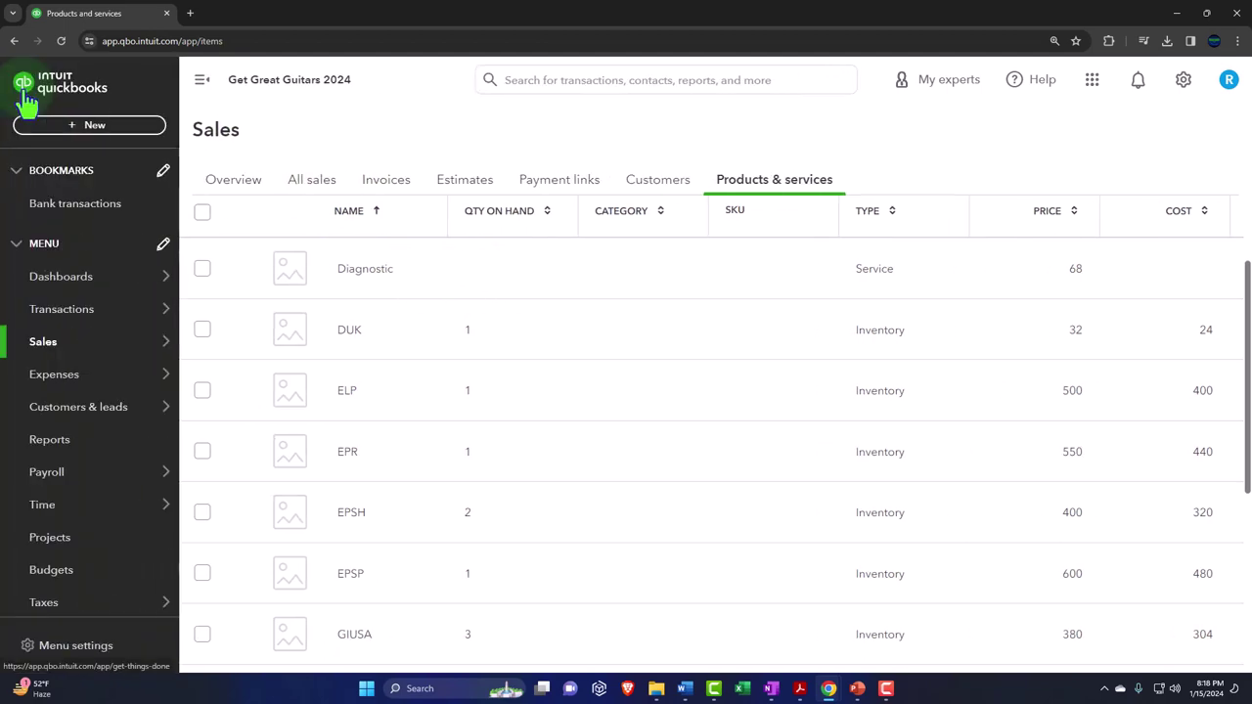
left_click(84, 127)
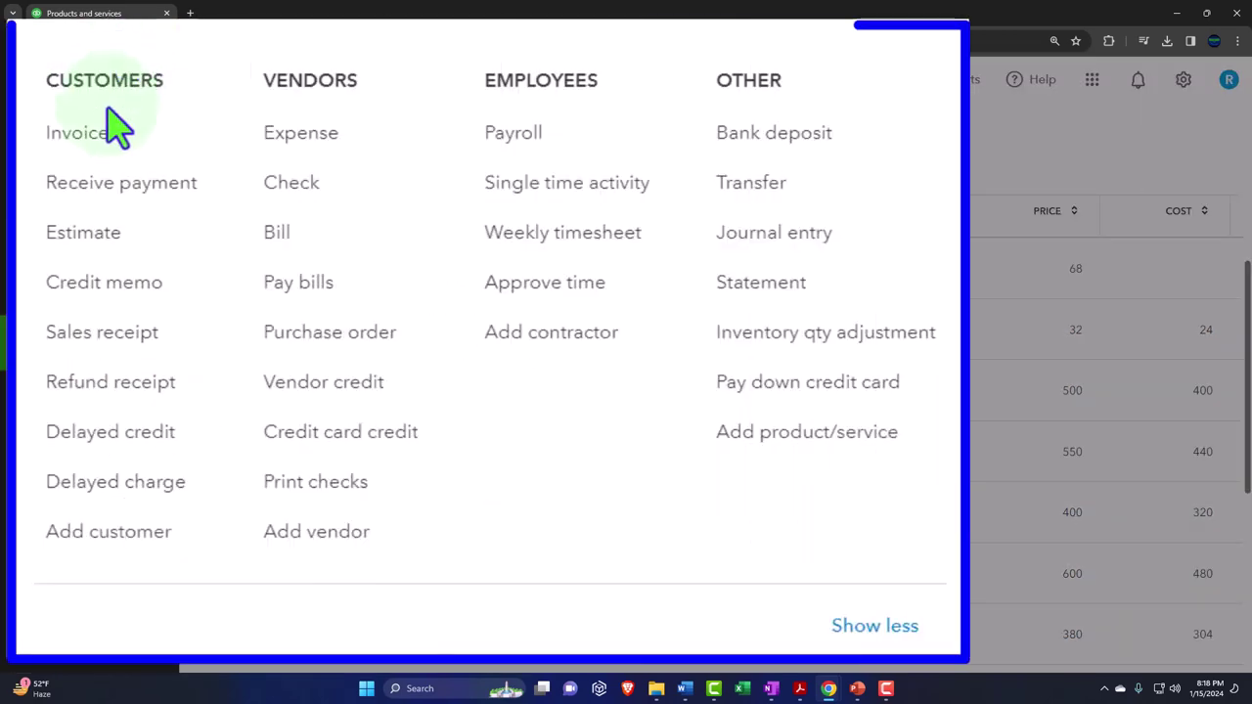
left_click(302, 147)
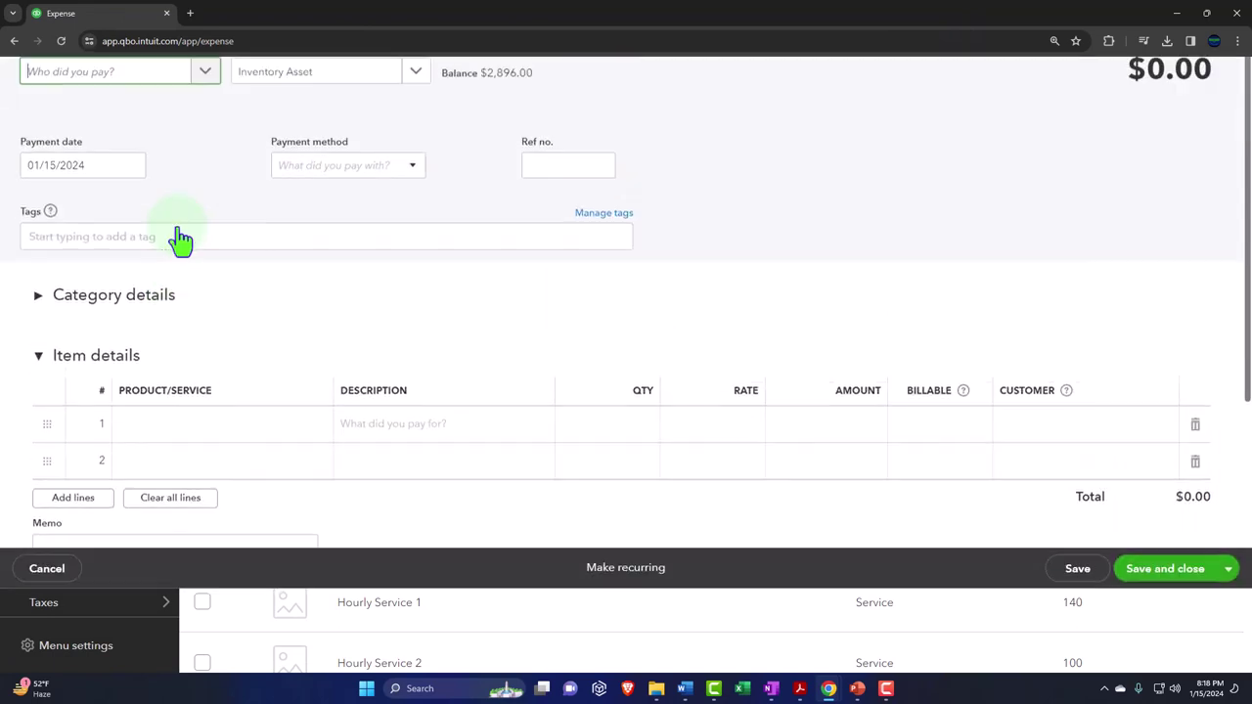
left_click(324, 214)
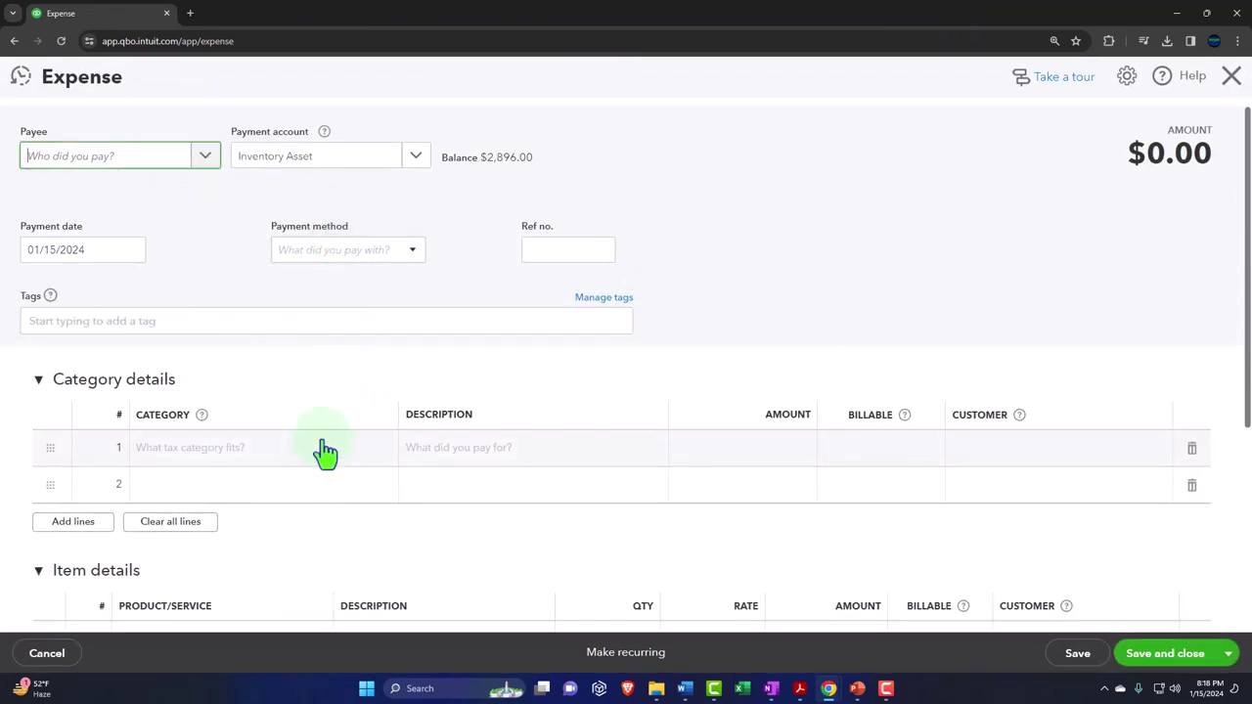
left_click(333, 454)
left_click(386, 450)
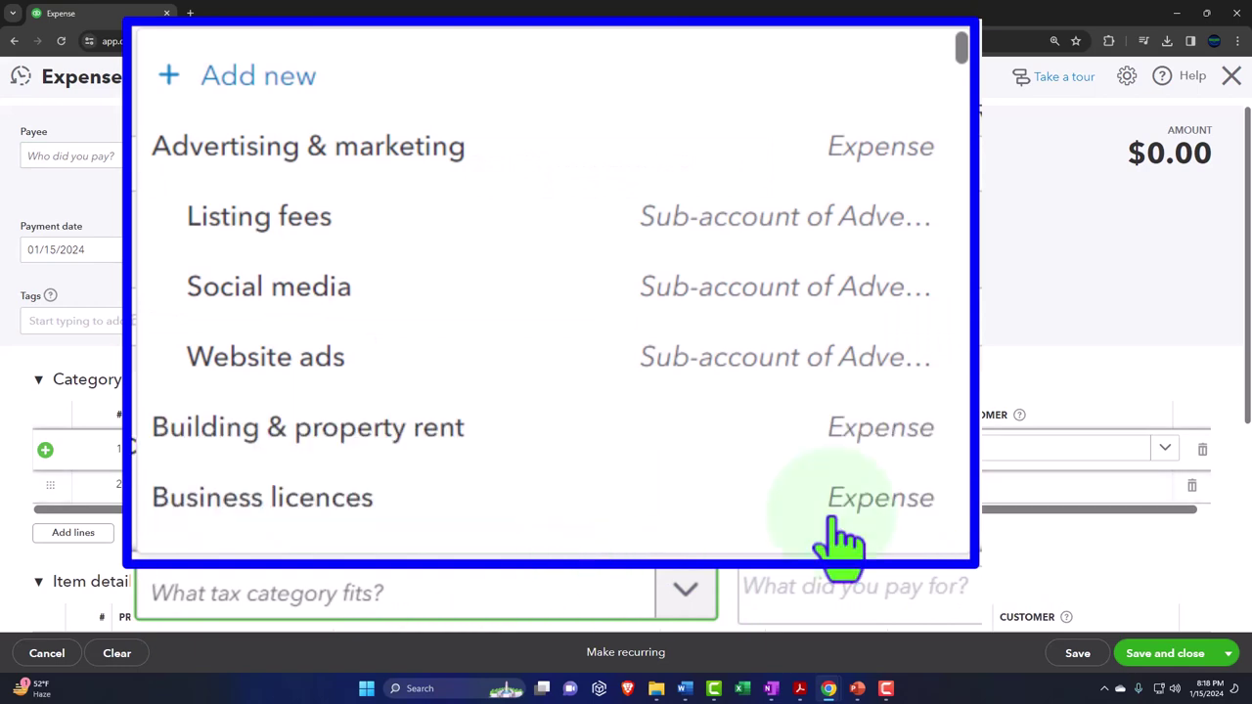
- Collapse Category details and choose EPSH as the product on the expense's first item line
left_click(39, 383)
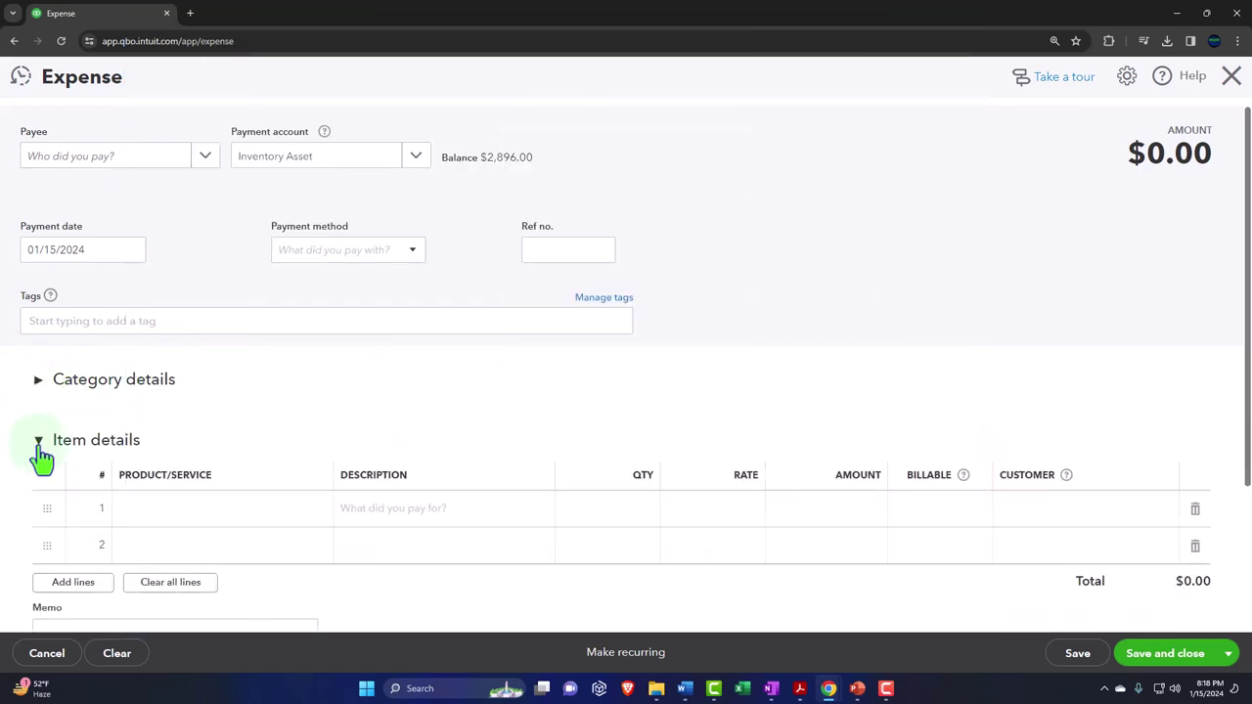
scroll(147, 452, "down", 1)
left_click(190, 455)
left_click(314, 445)
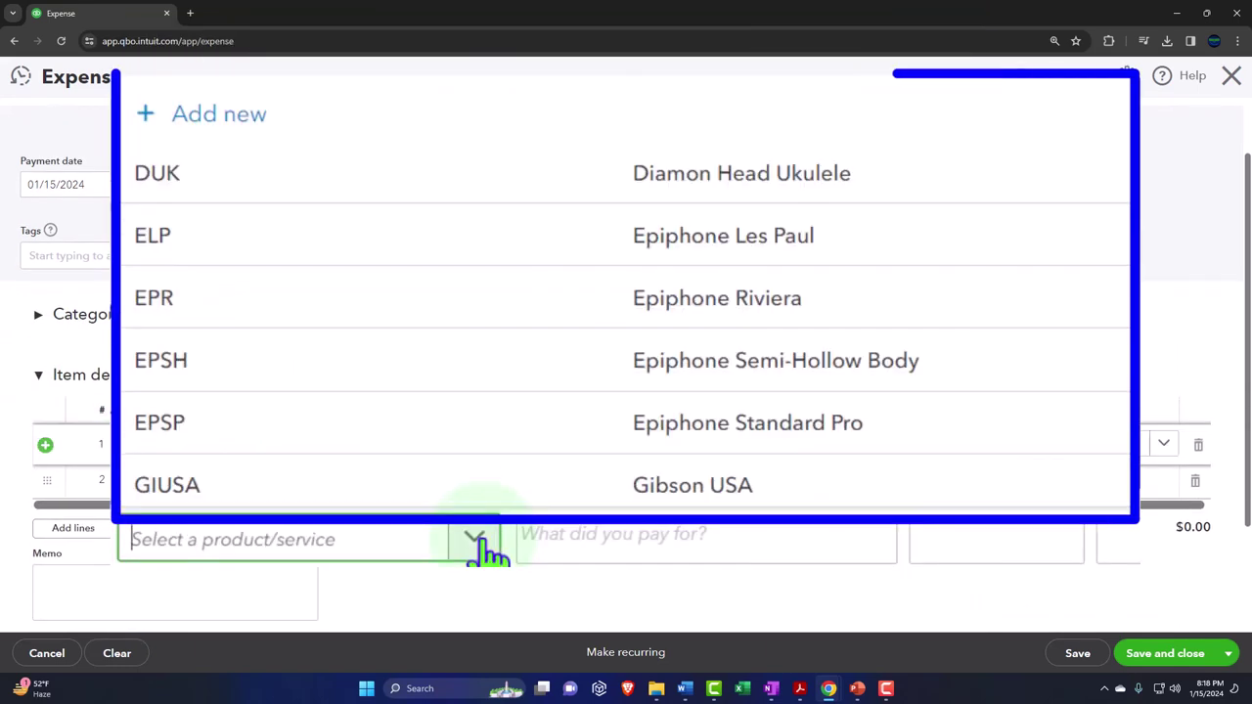
left_click(245, 362)
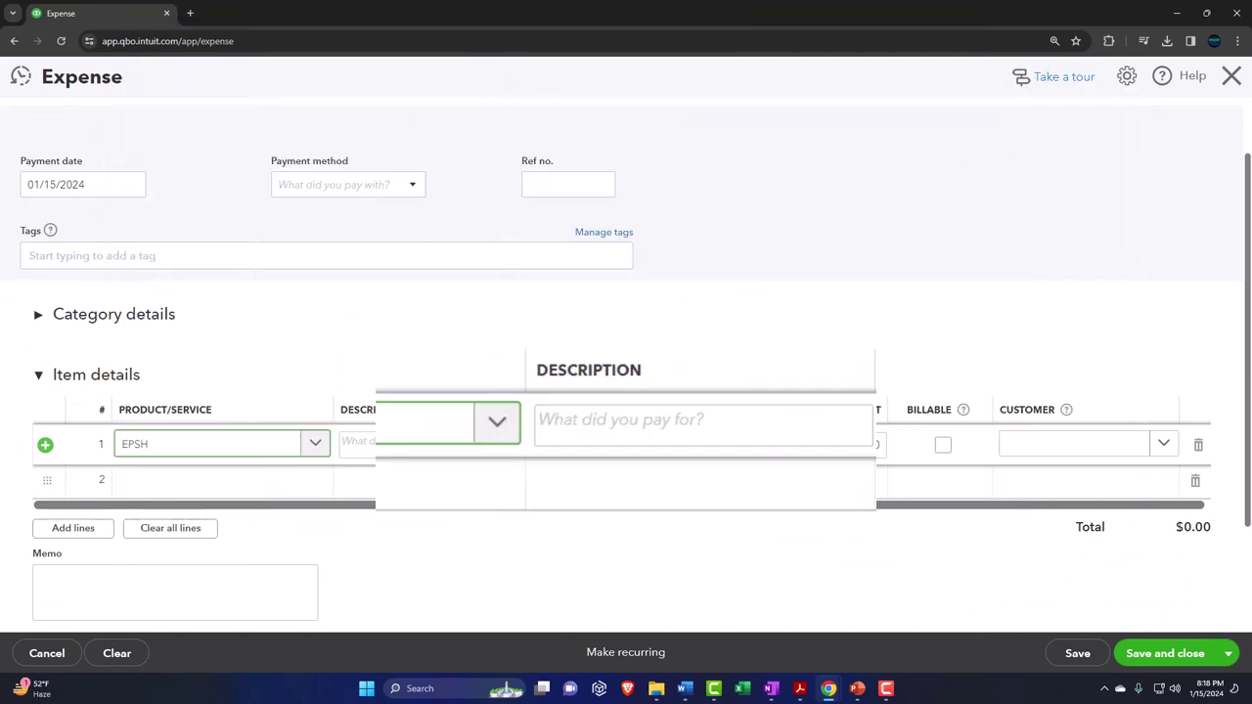
left_click(652, 446)
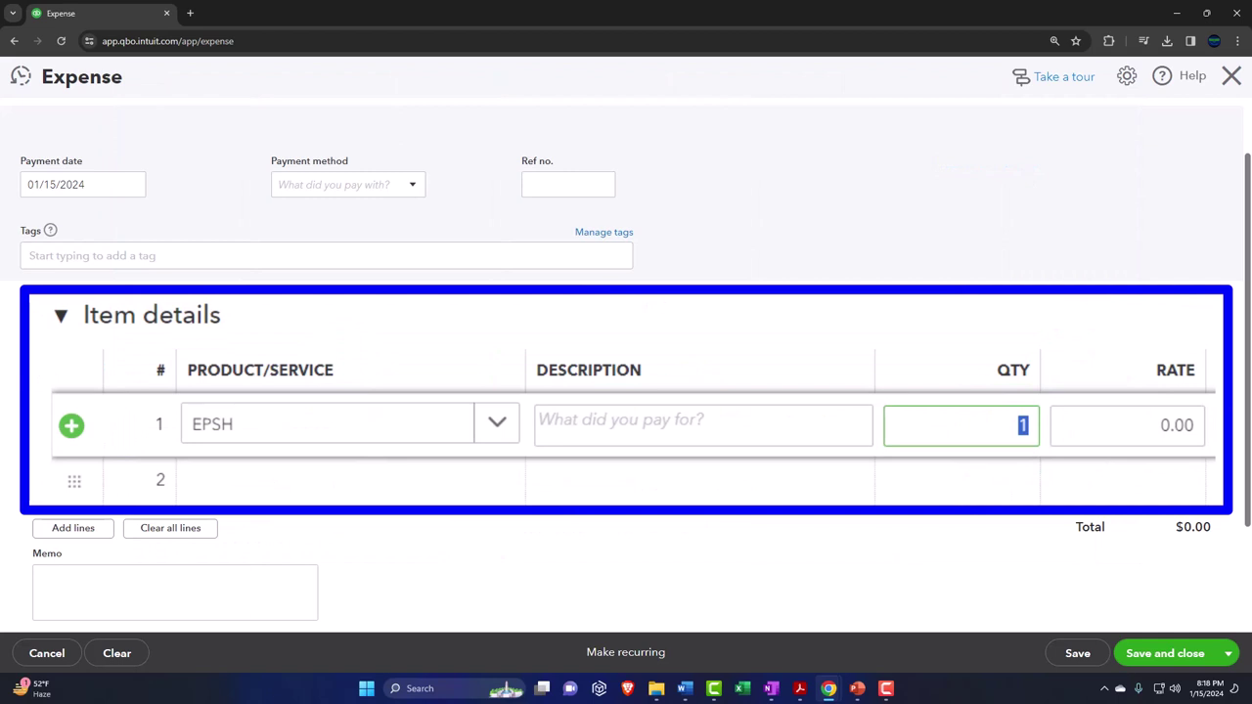
left_click(1126, 424)
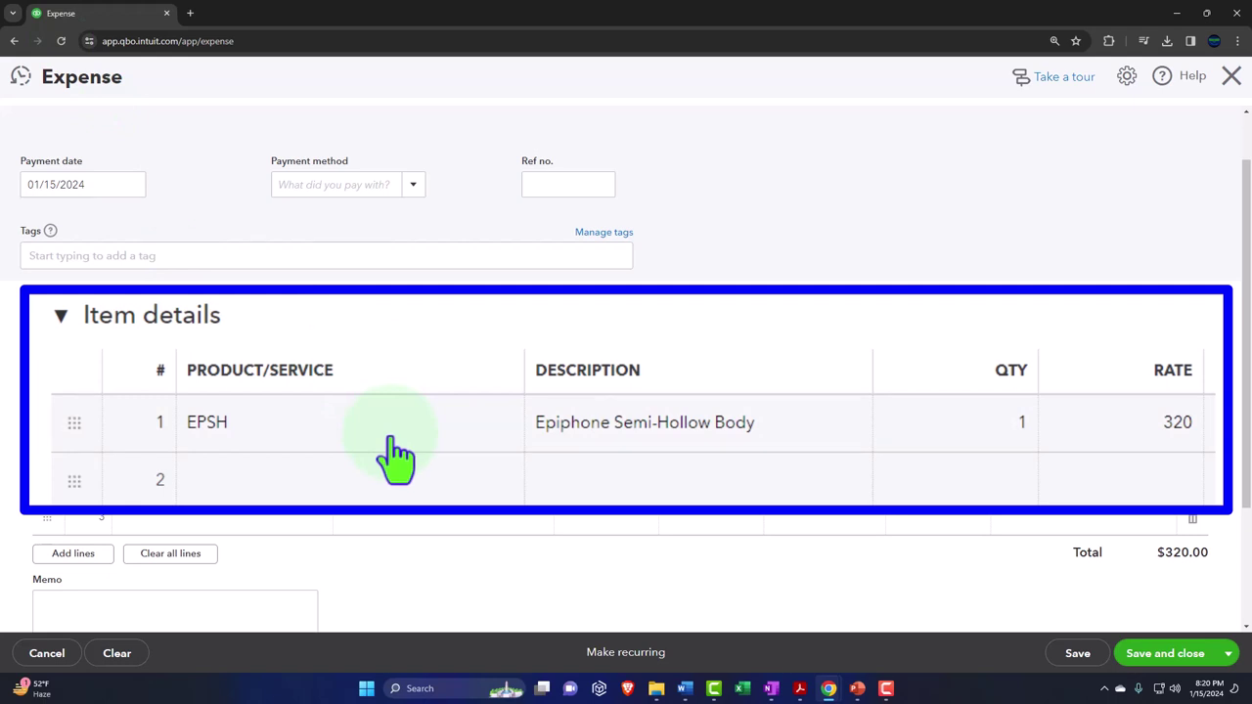
key("ctrl+minus")
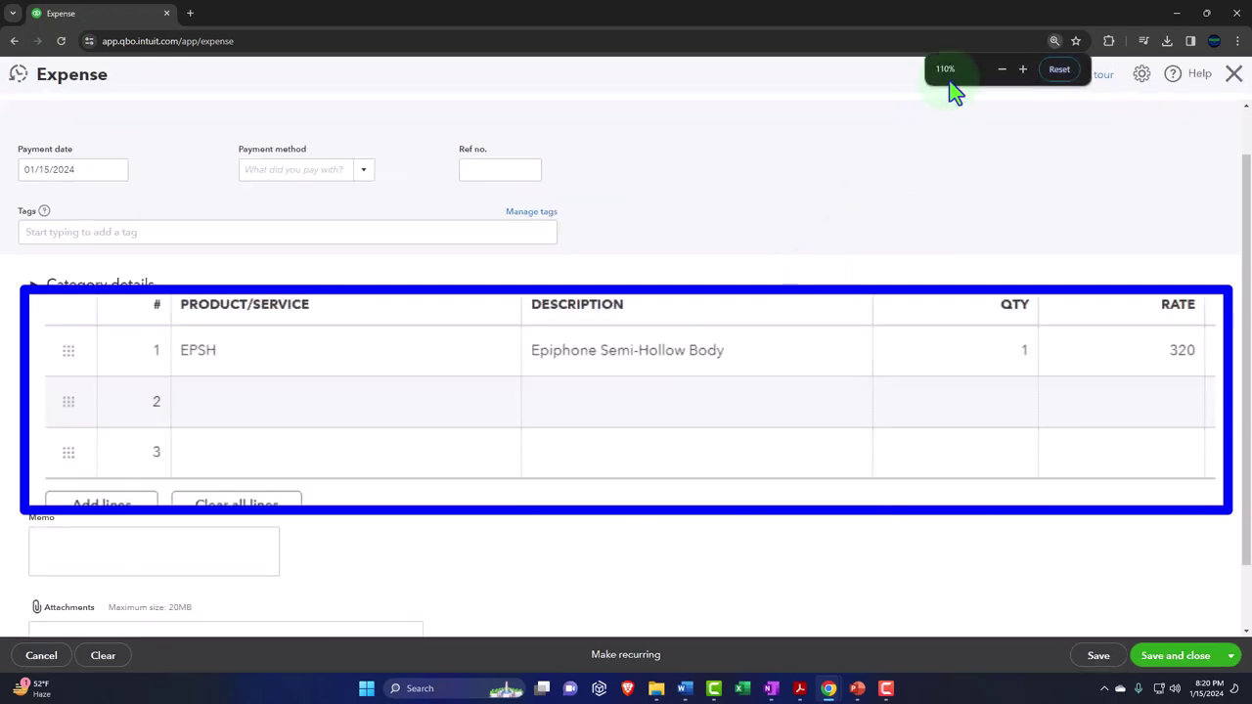
key("ctrl+plus")
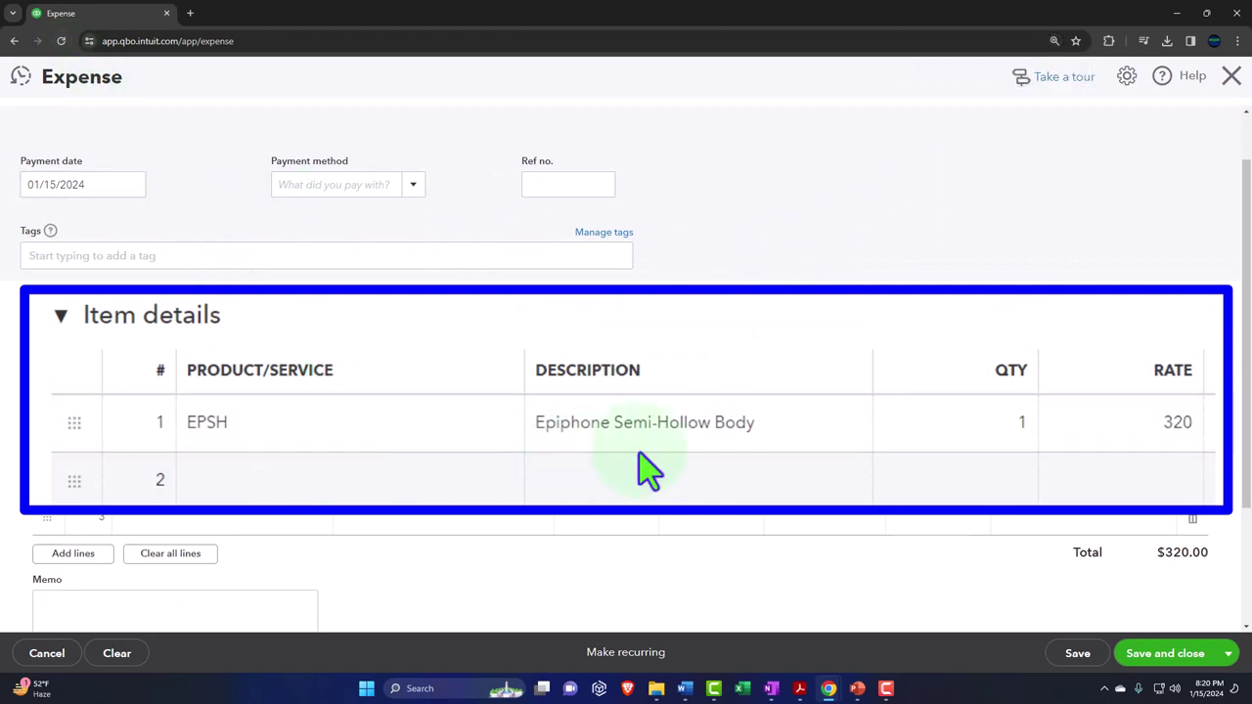
- Set the quantity of the expense's EPSH line to 23
mouse_move(974, 430)
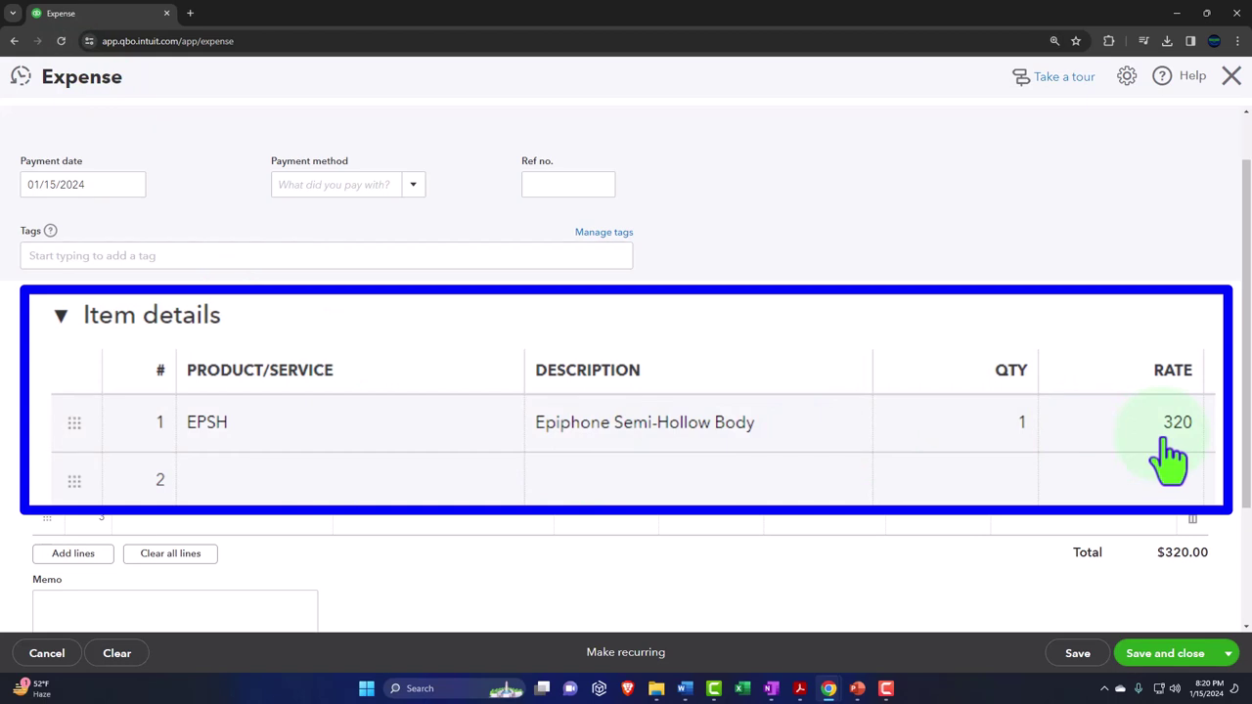
mouse_move(1020, 424)
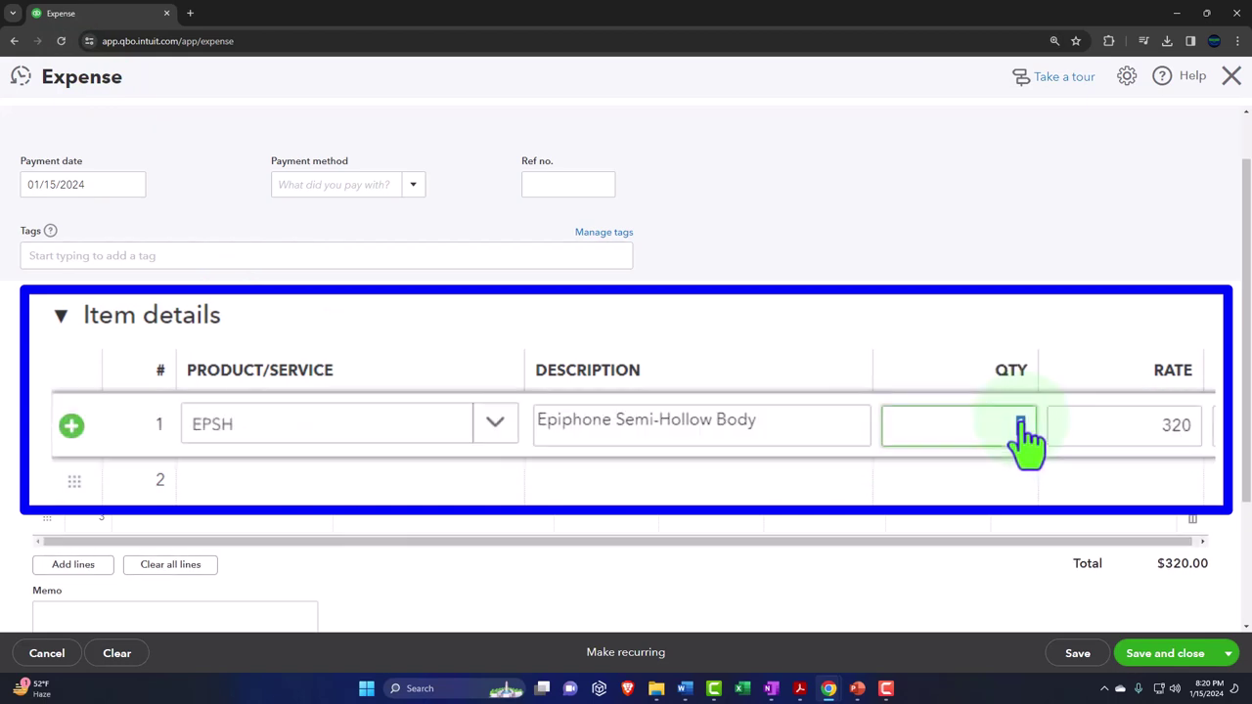
type("23")
key("Tab")
left_click(1129, 485)
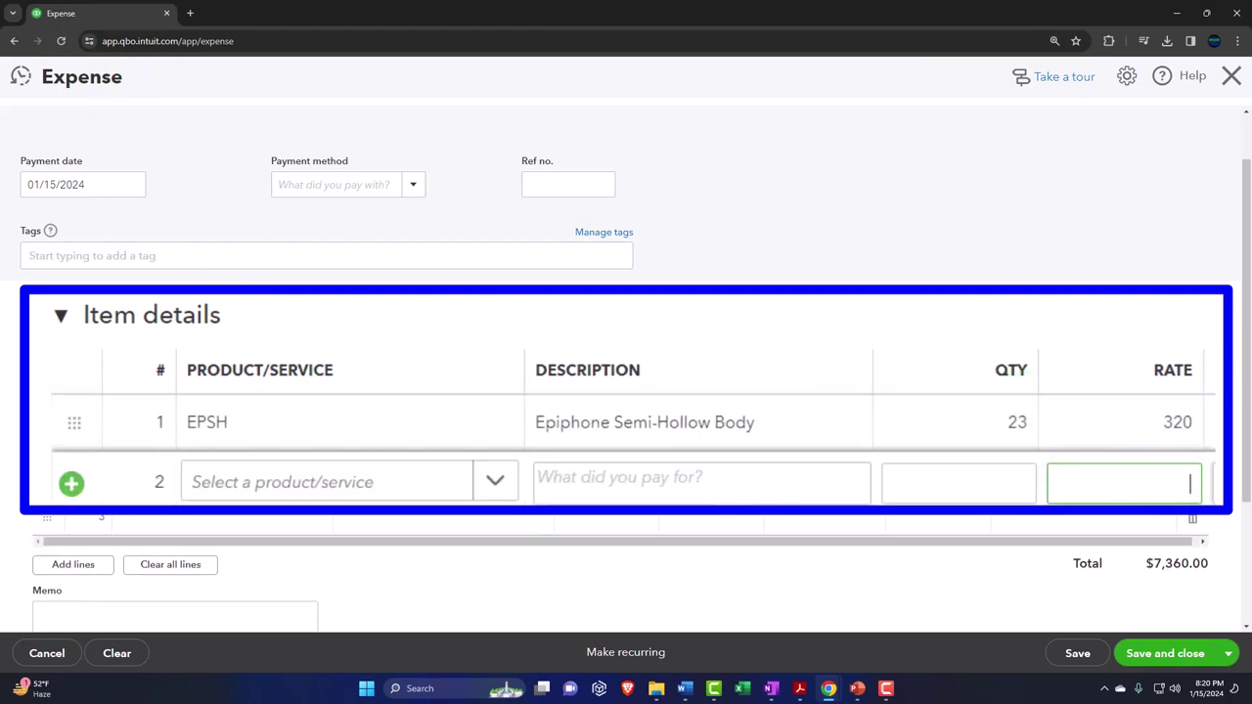
- Close the expense form without saving it
scroll(1159, 530, "down", 1)
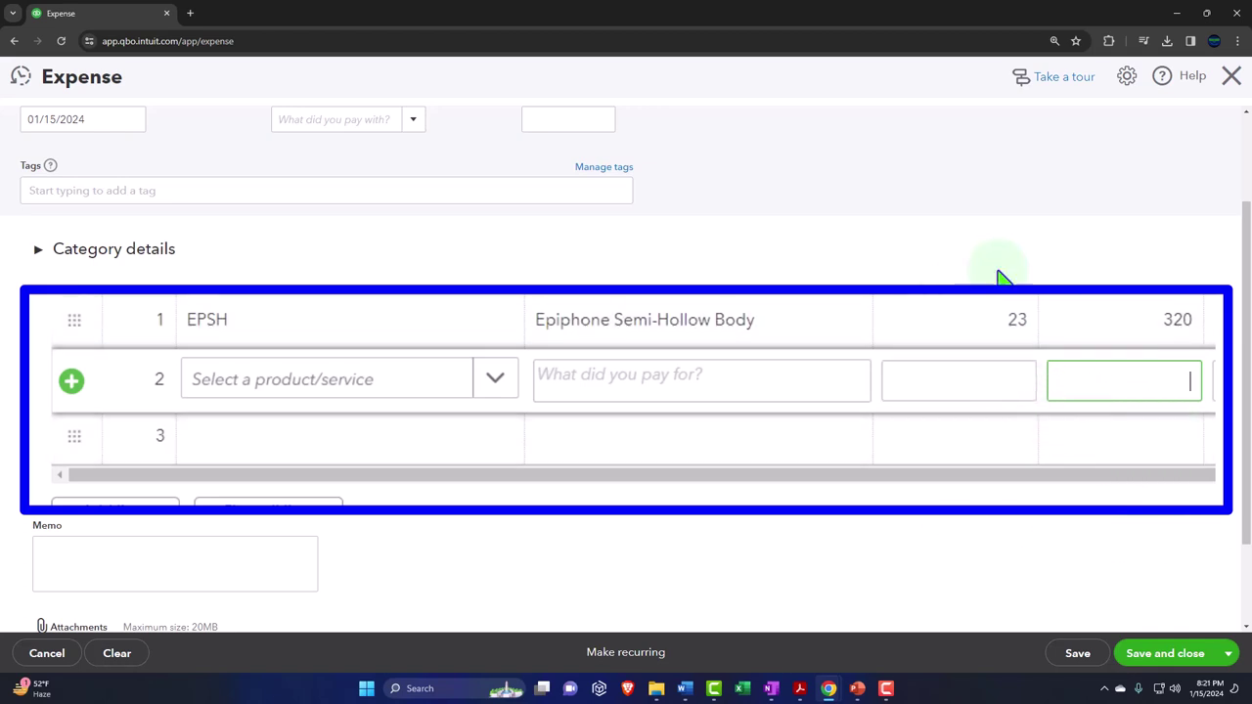
left_click(1231, 78)
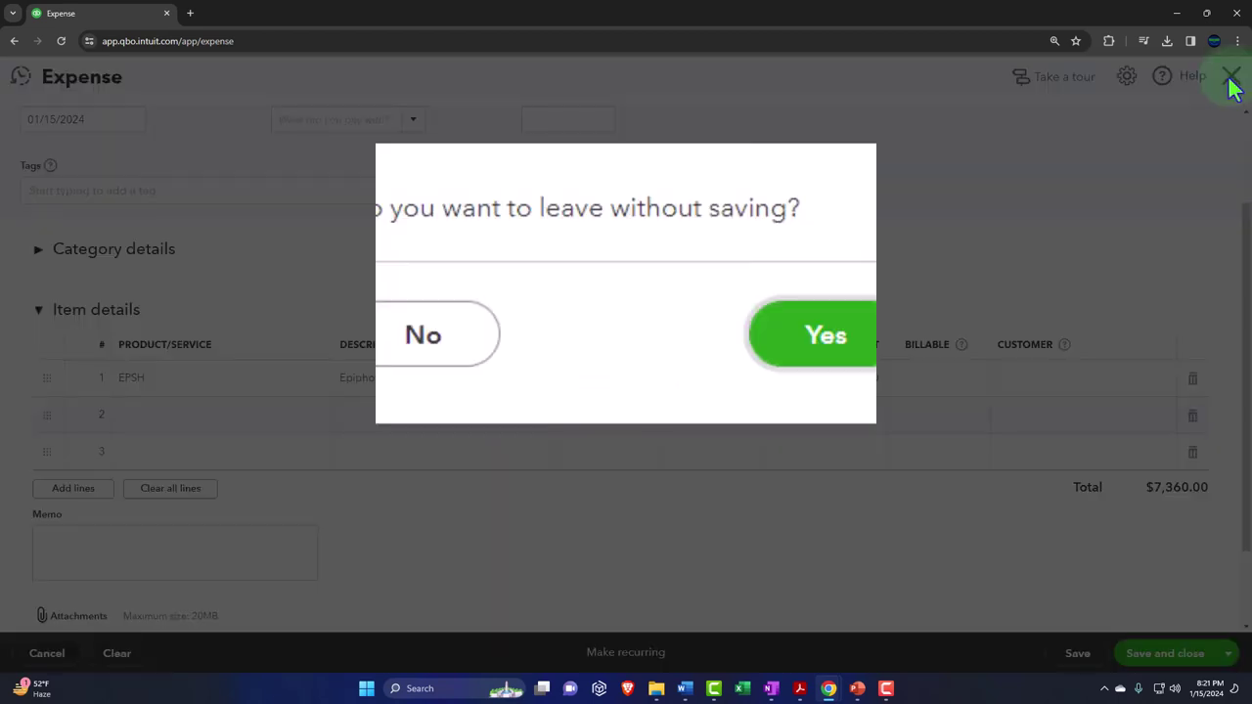
left_click(821, 364)
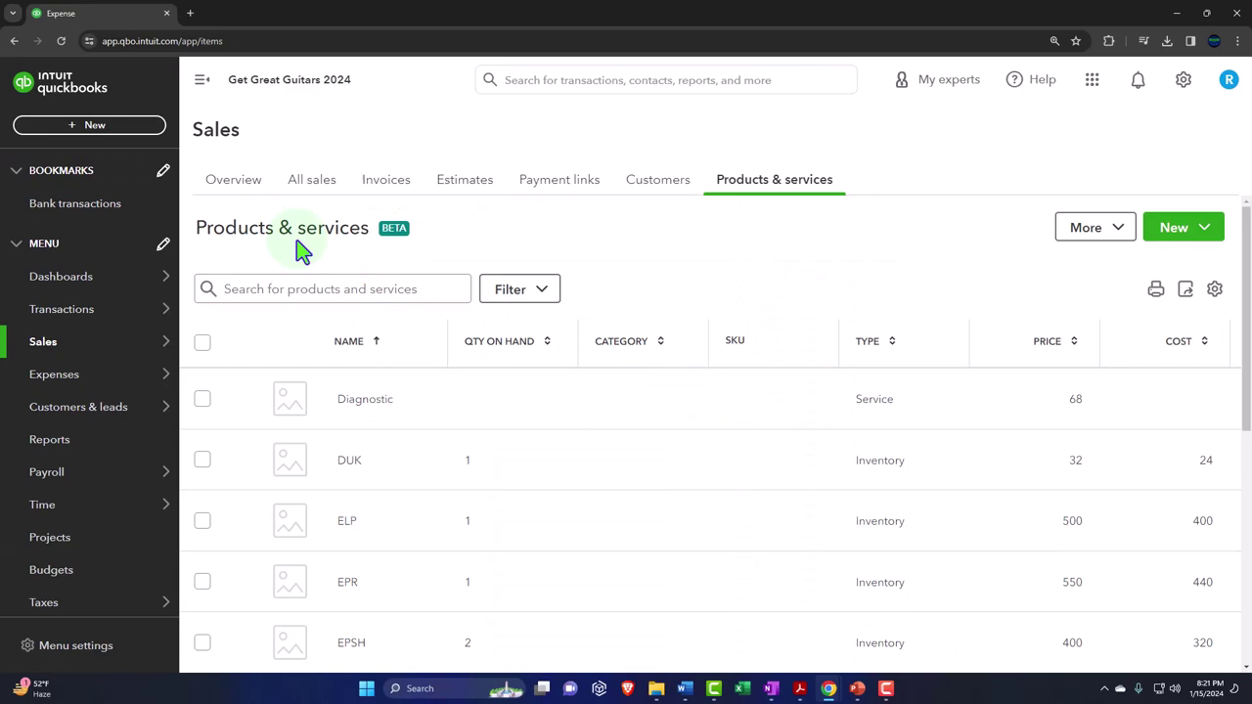
- Start a new invoice and choose EPSH as the product on its first line
left_click(71, 126)
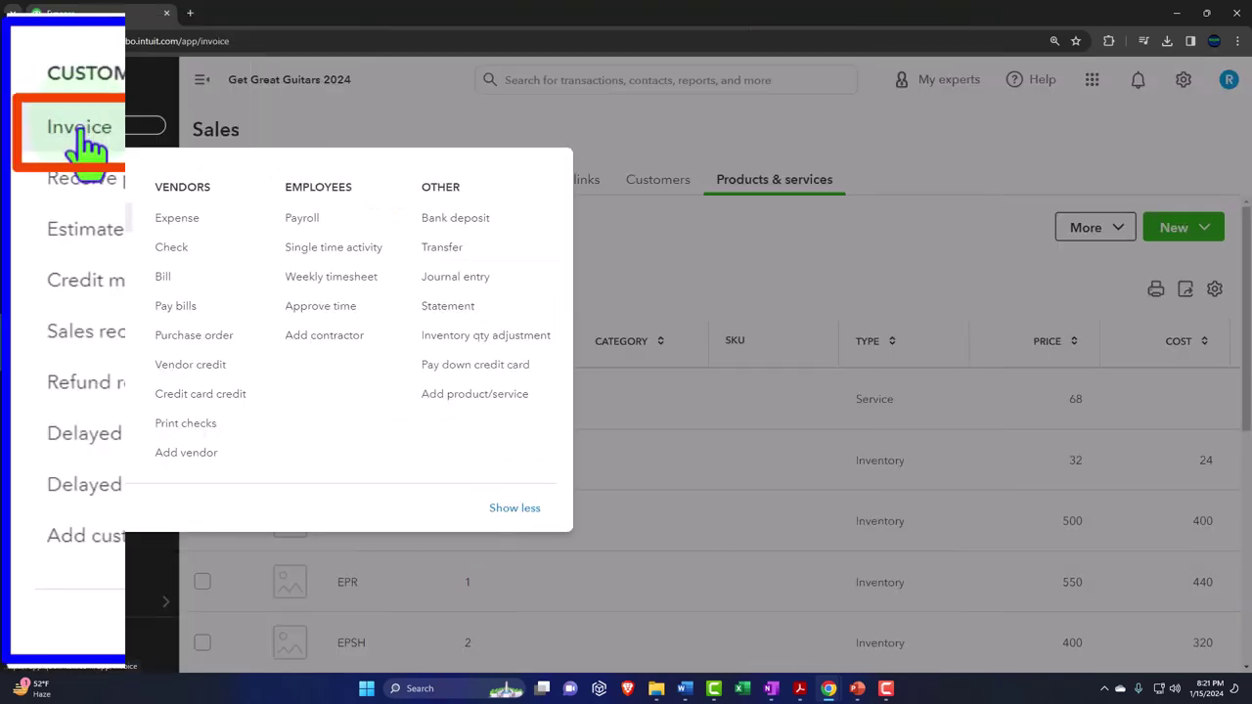
left_click(49, 231)
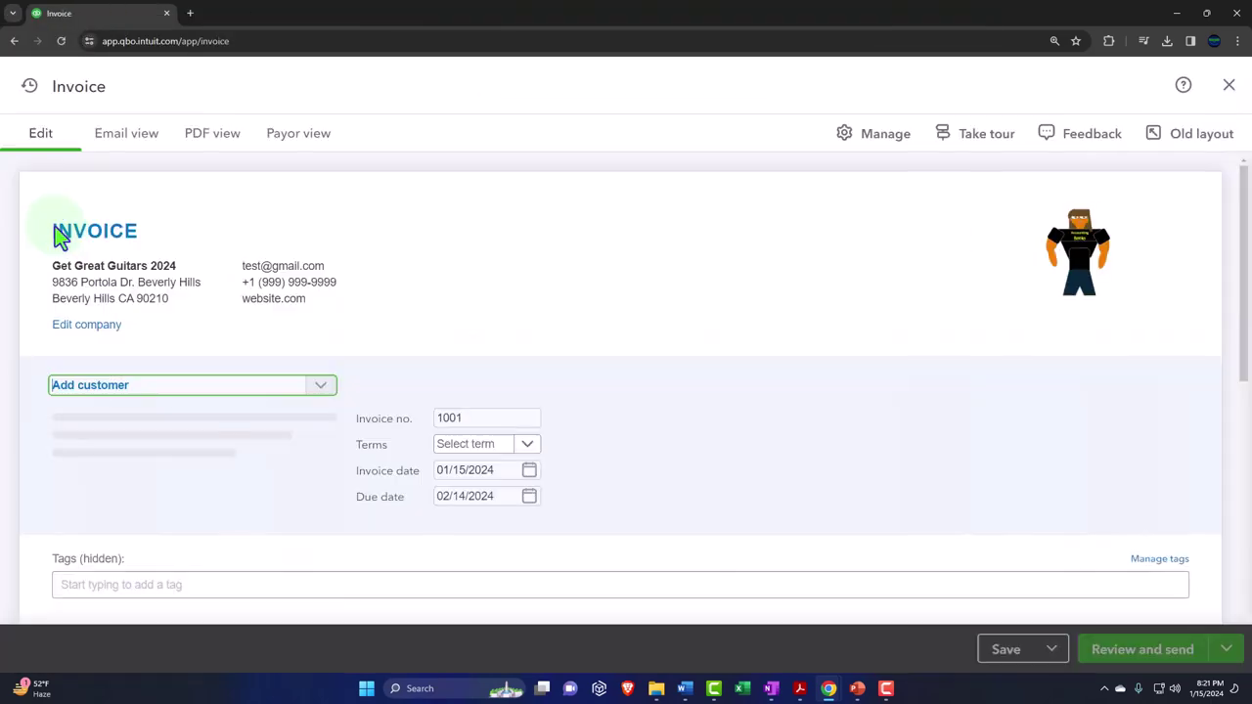
scroll(318, 371, "down", 5)
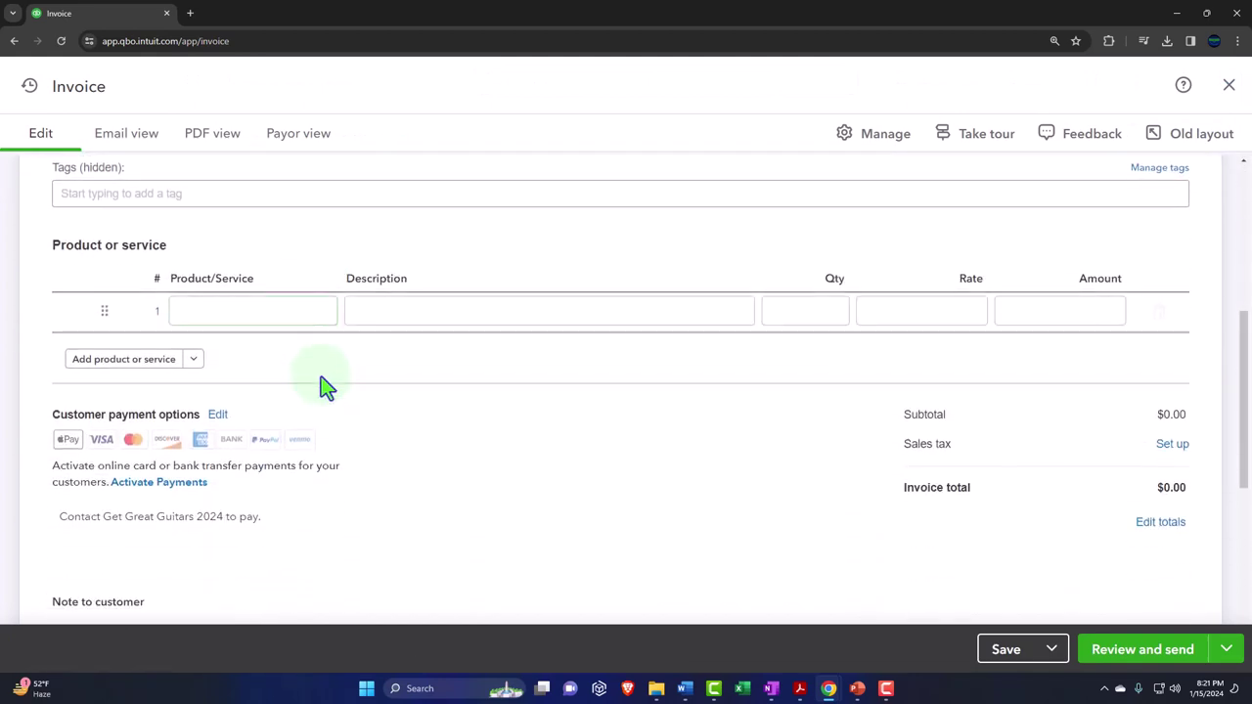
left_click(323, 378)
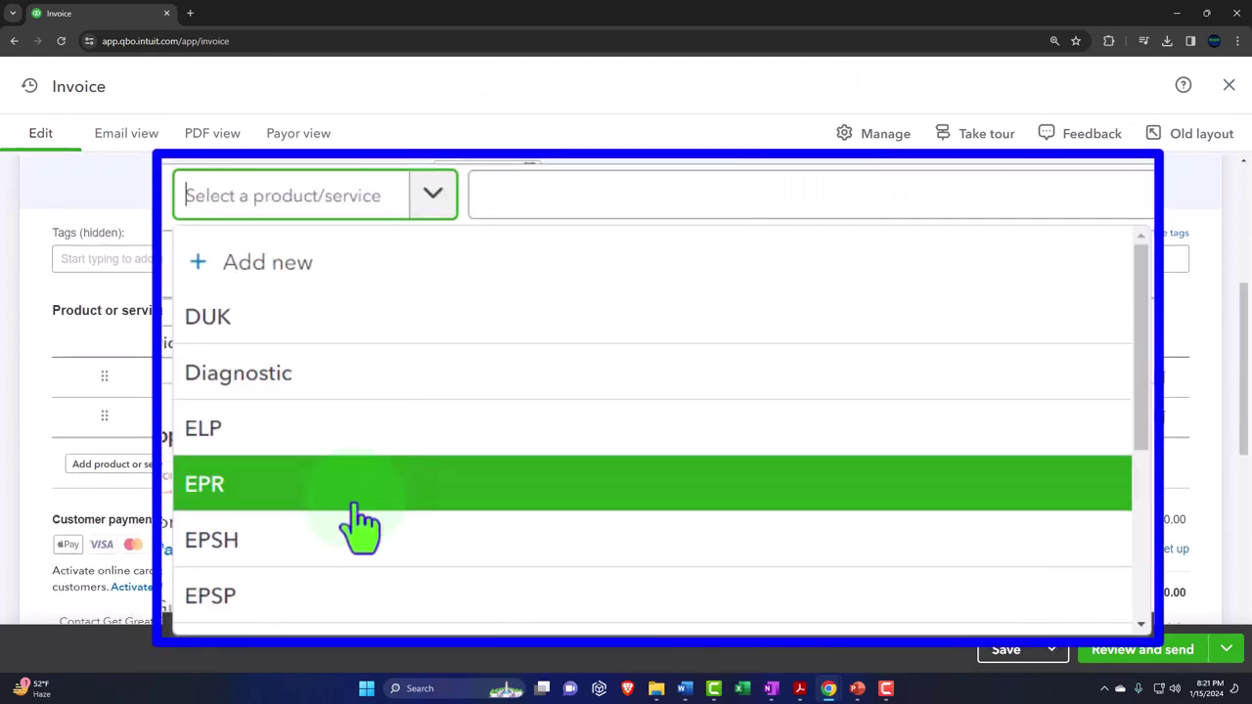
left_click(282, 586)
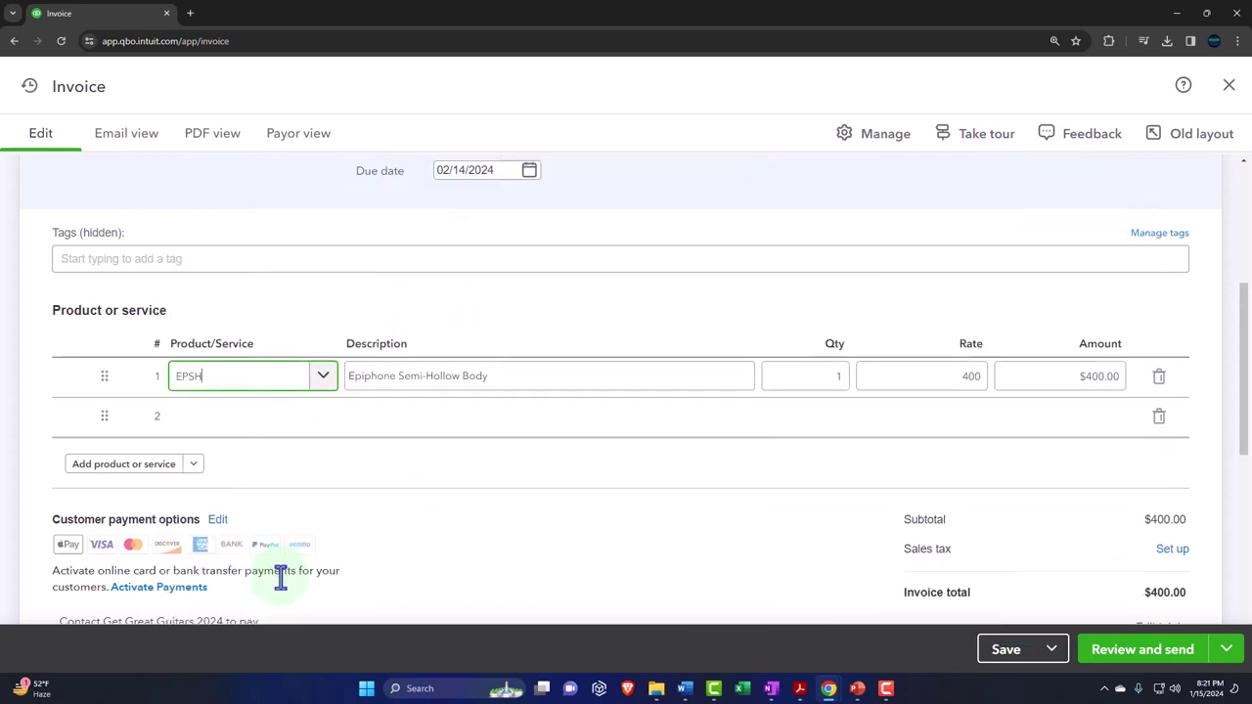
- Step through the invoice's EPSH line to examine its quantity, rate and amount, and check the invoice totals
key("Tab")
key("Tab")
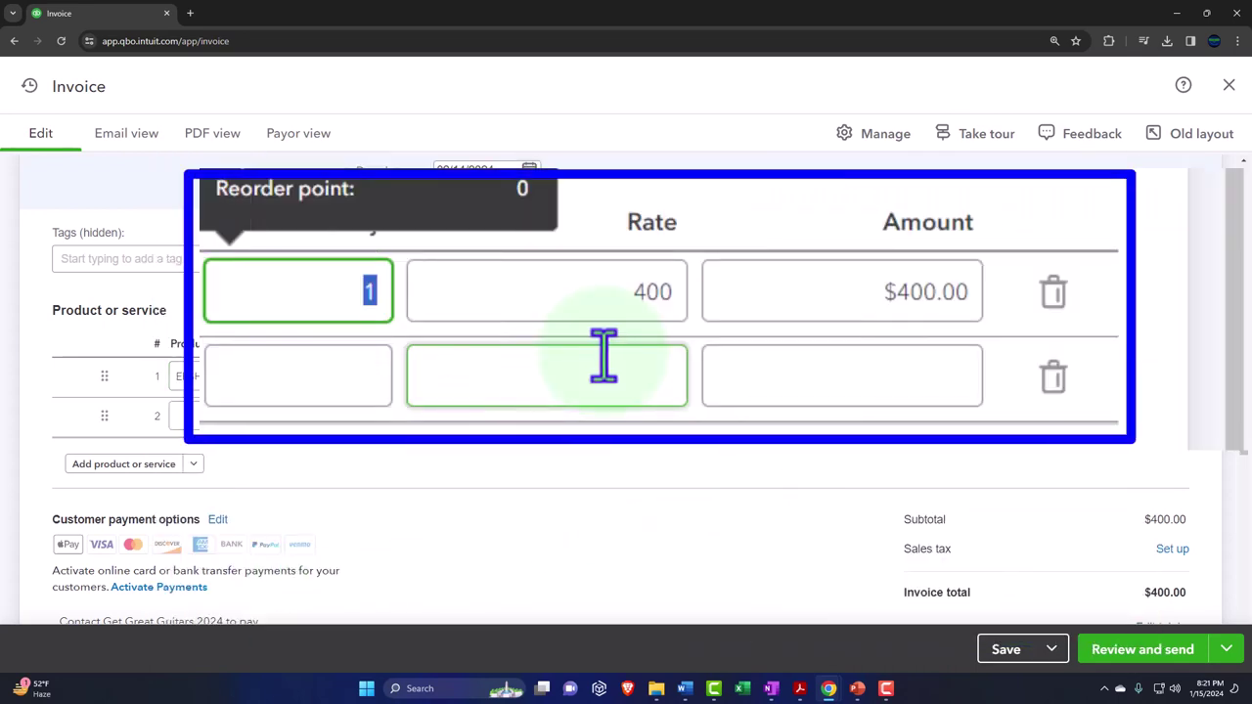
key("Tab")
key("Tab")
key("Tab")
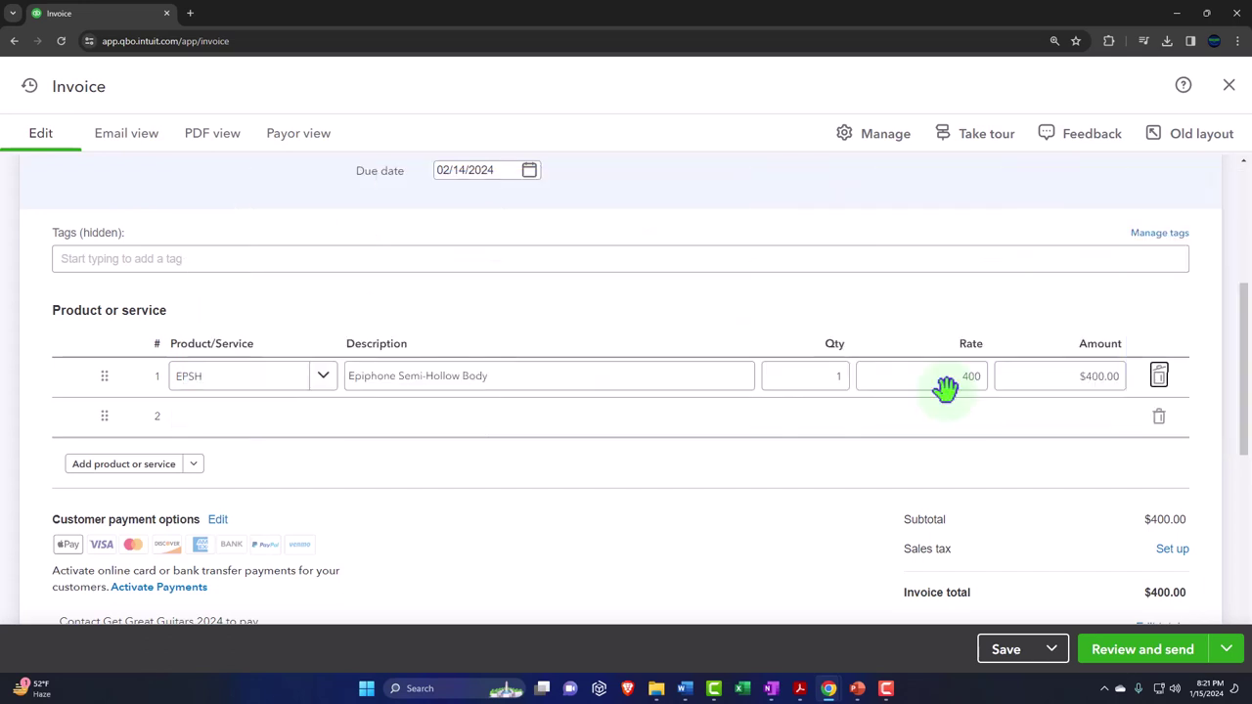
scroll(945, 389, "down", 1)
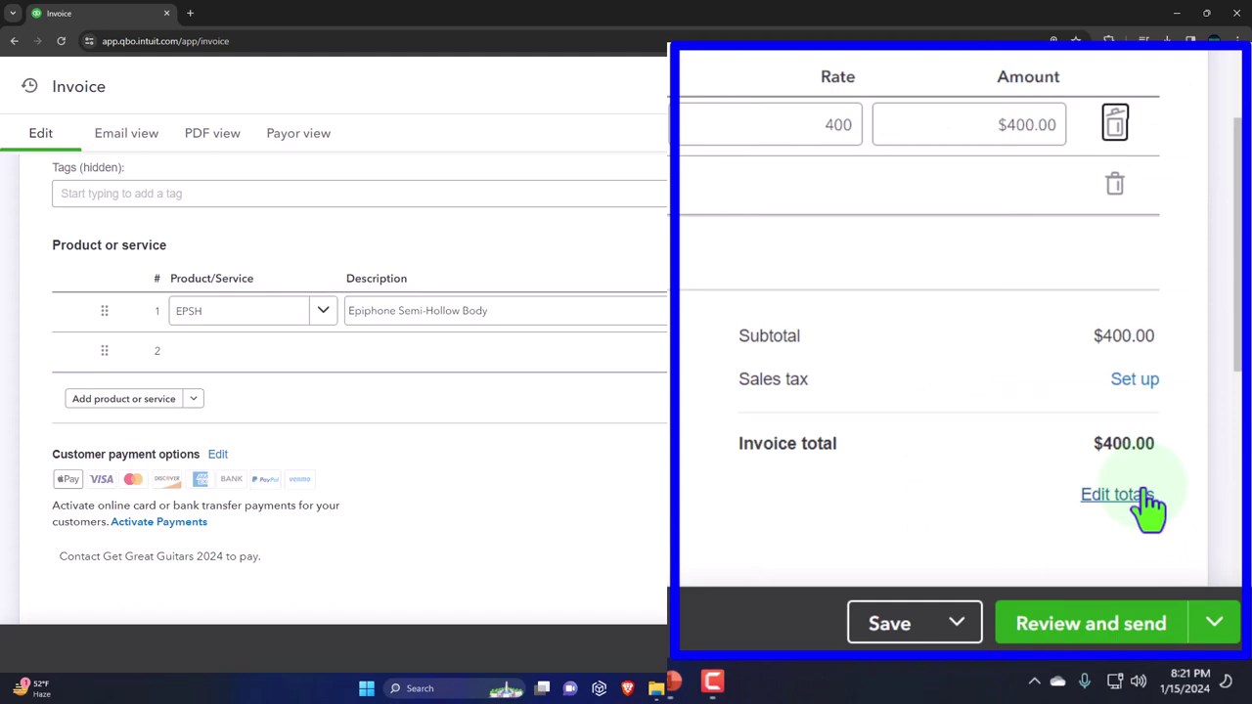
- Review the invoice's header fields and totals, and close the invoice form without saving it
left_click(1097, 345)
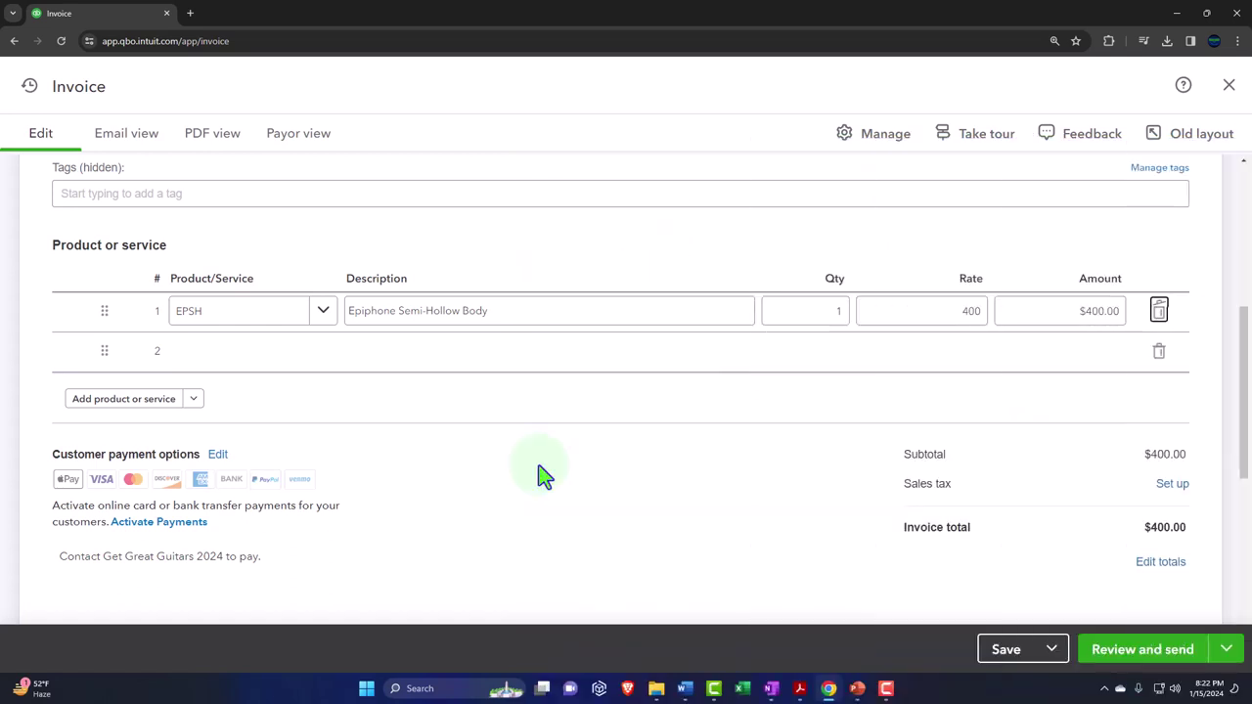
scroll(537, 475, "up", 3)
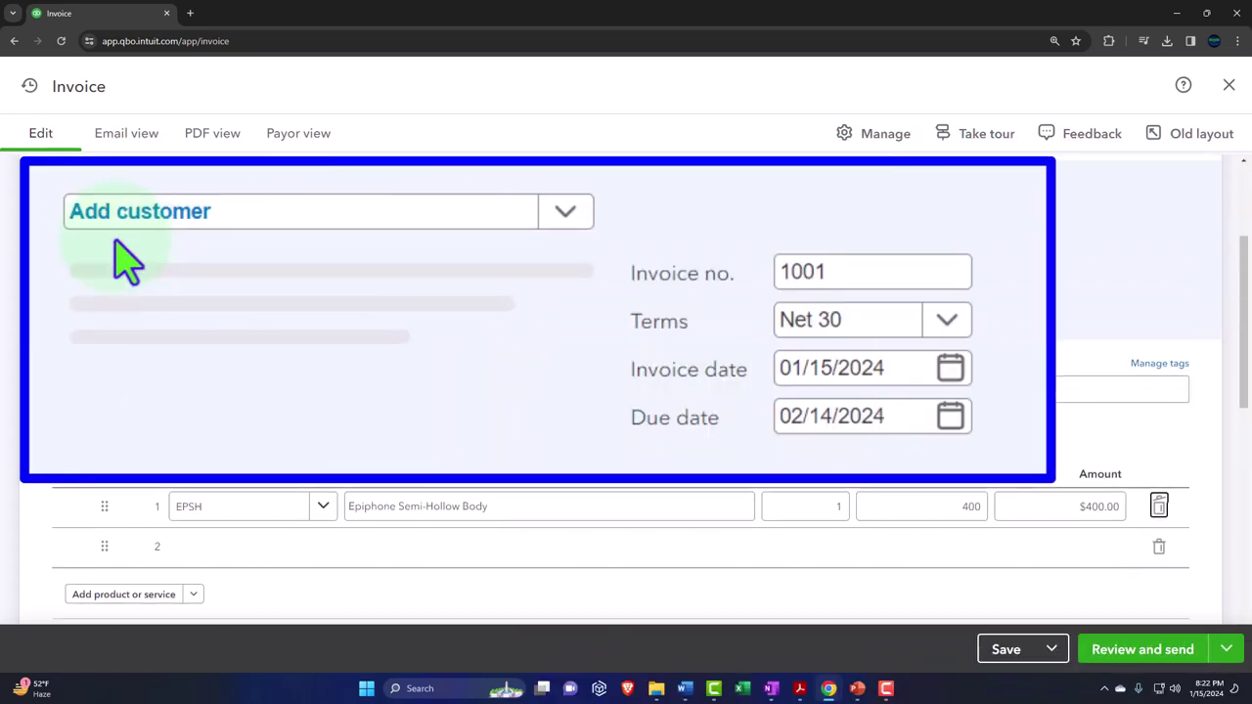
scroll(77, 207, "down", 2)
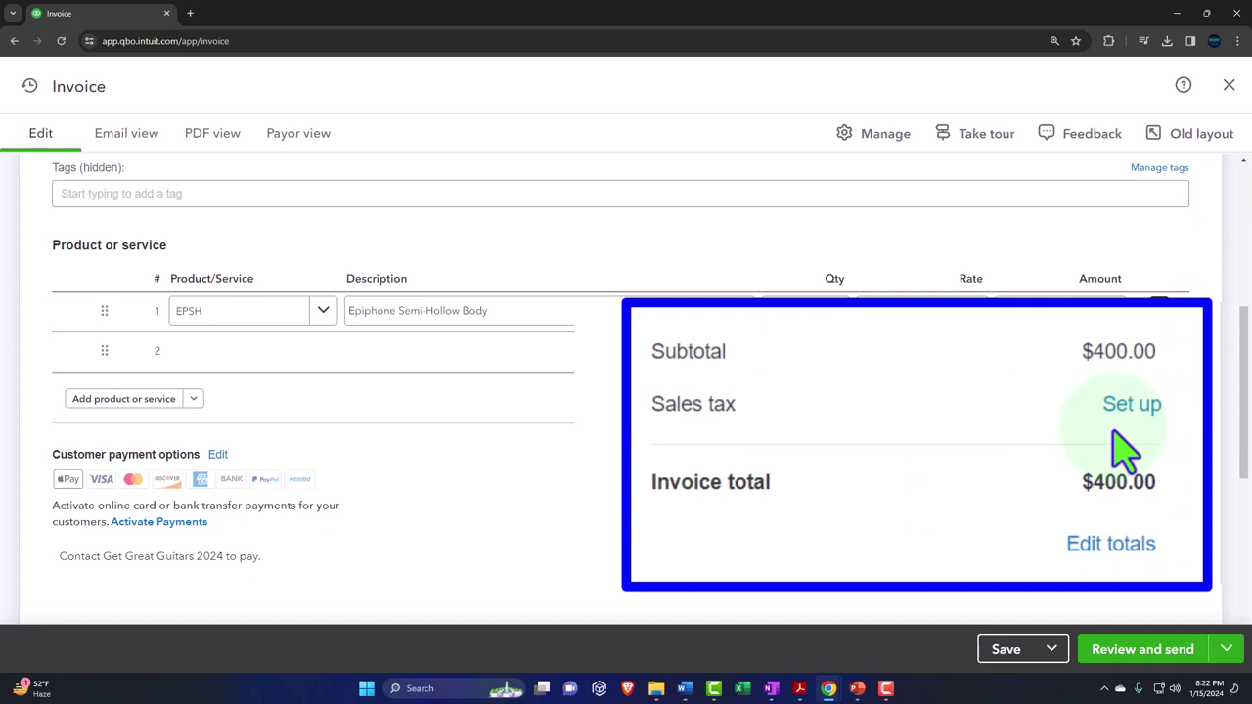
left_click(1228, 88)
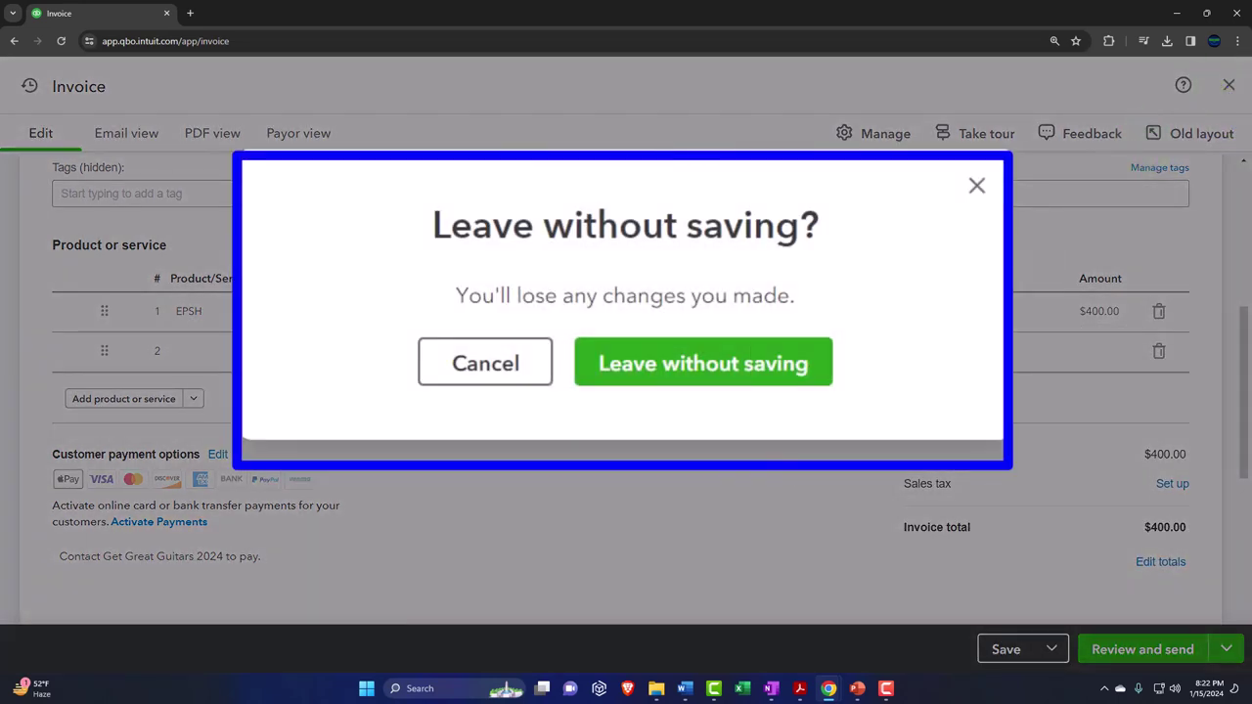
left_click(507, 387)
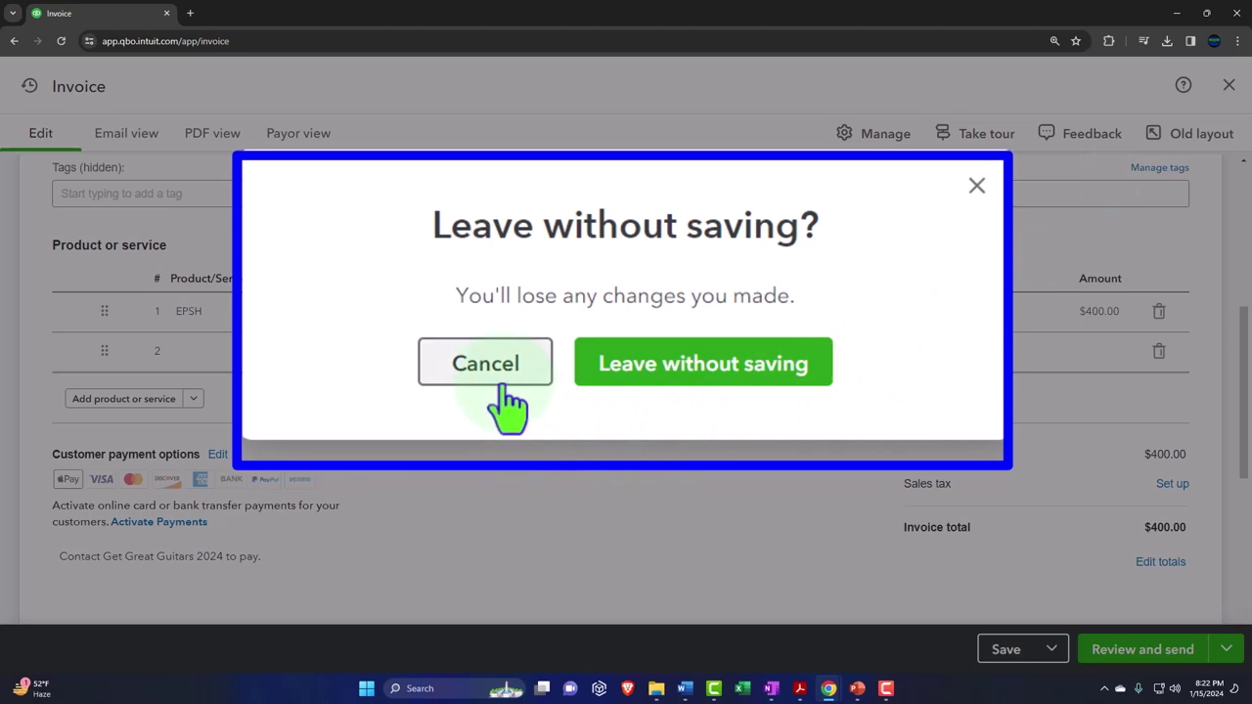
left_click(643, 373)
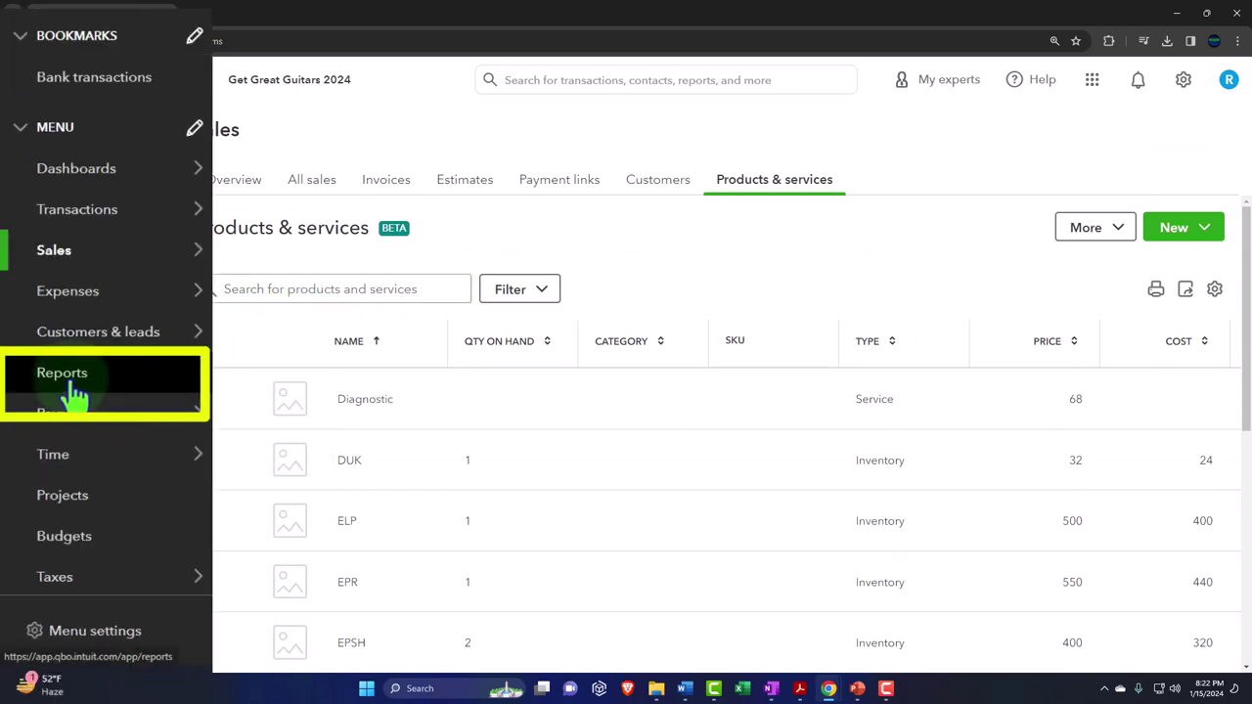
- Go to the reports list and open the Balance Sheet and the Profit and Loss reports, each in its own browser tab
left_click(74, 391)
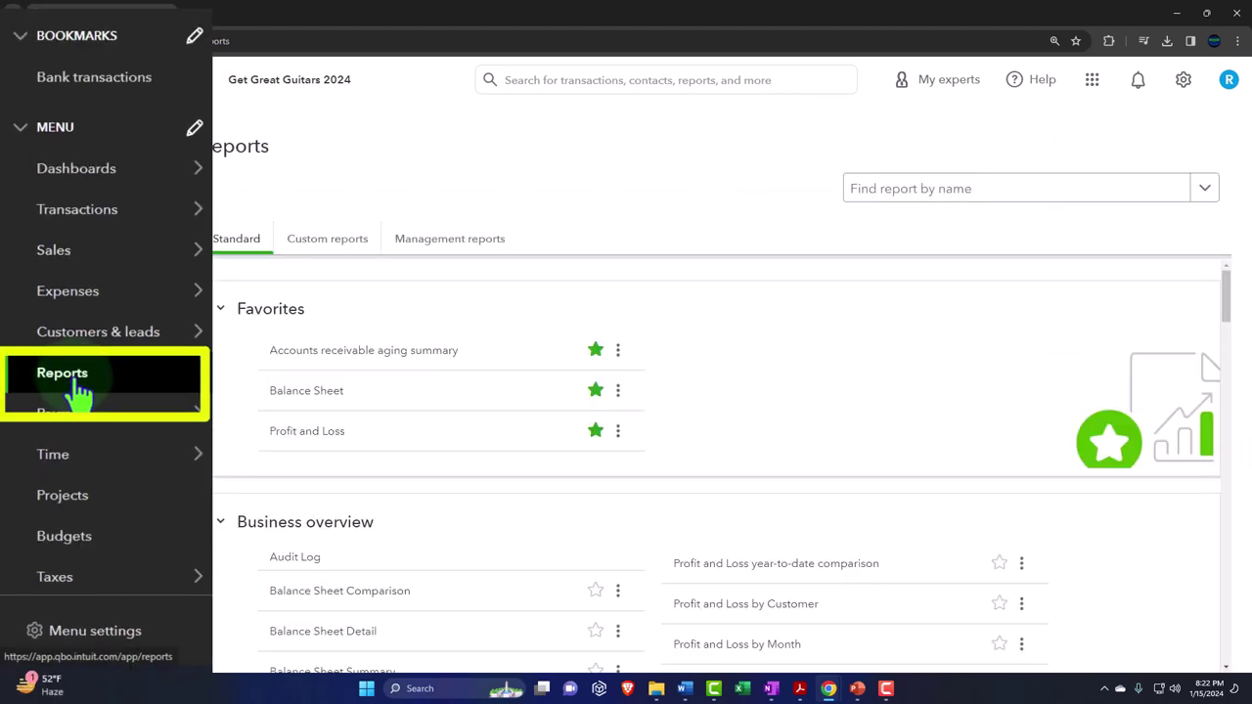
right_click(293, 403)
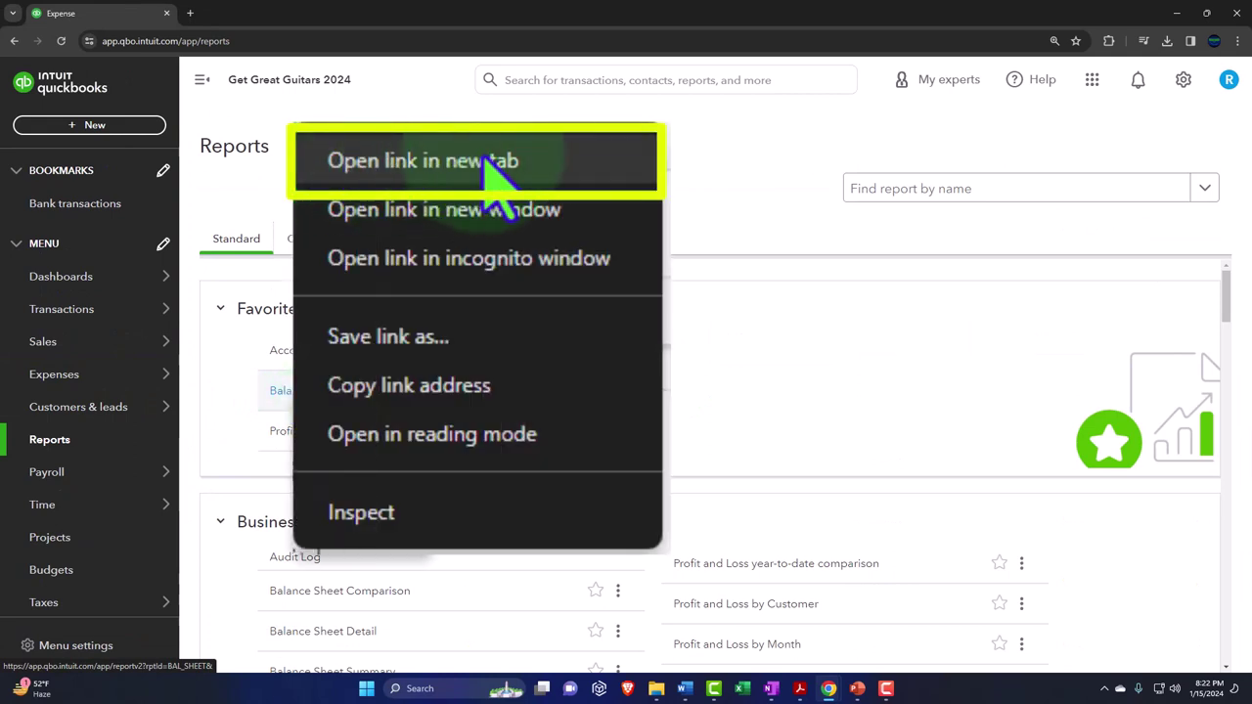
left_click(501, 165)
right_click(300, 433)
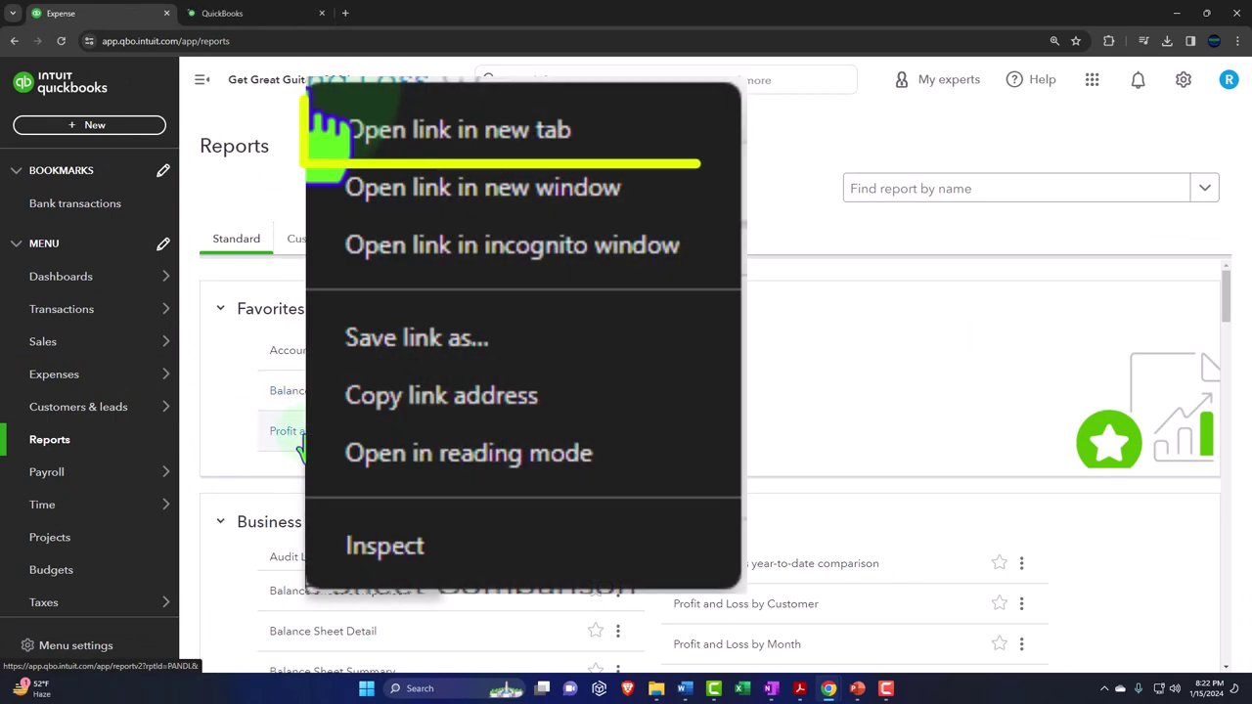
left_click(356, 450)
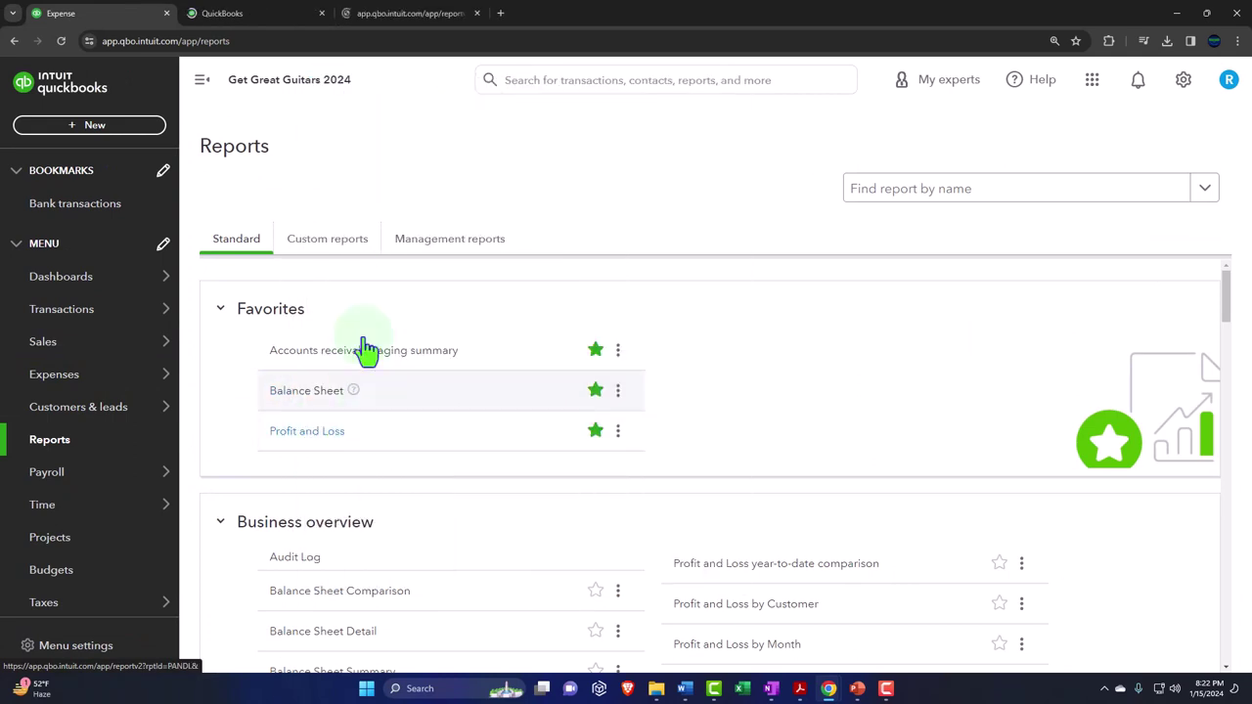
- Enter 01/01/2024 to 12/31/2023 as the Balance Sheet's report period and try to run the report
left_click(261, 13)
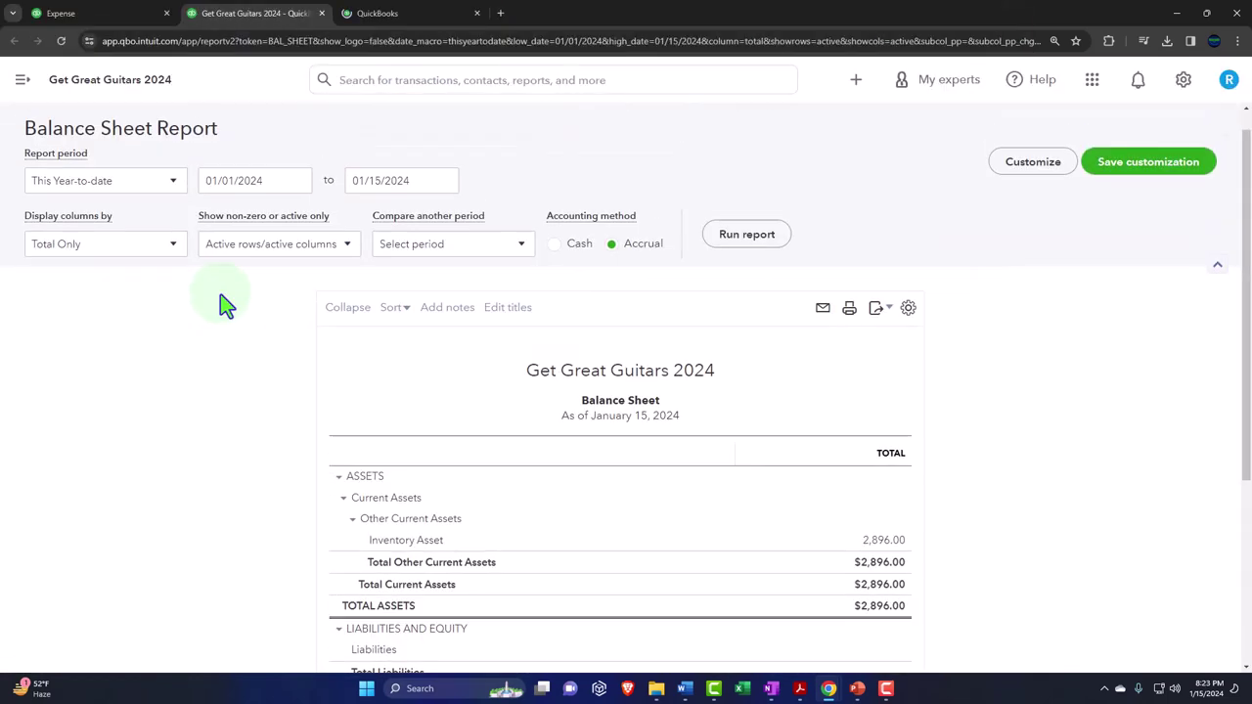
key("ctrl+a")
type("0")
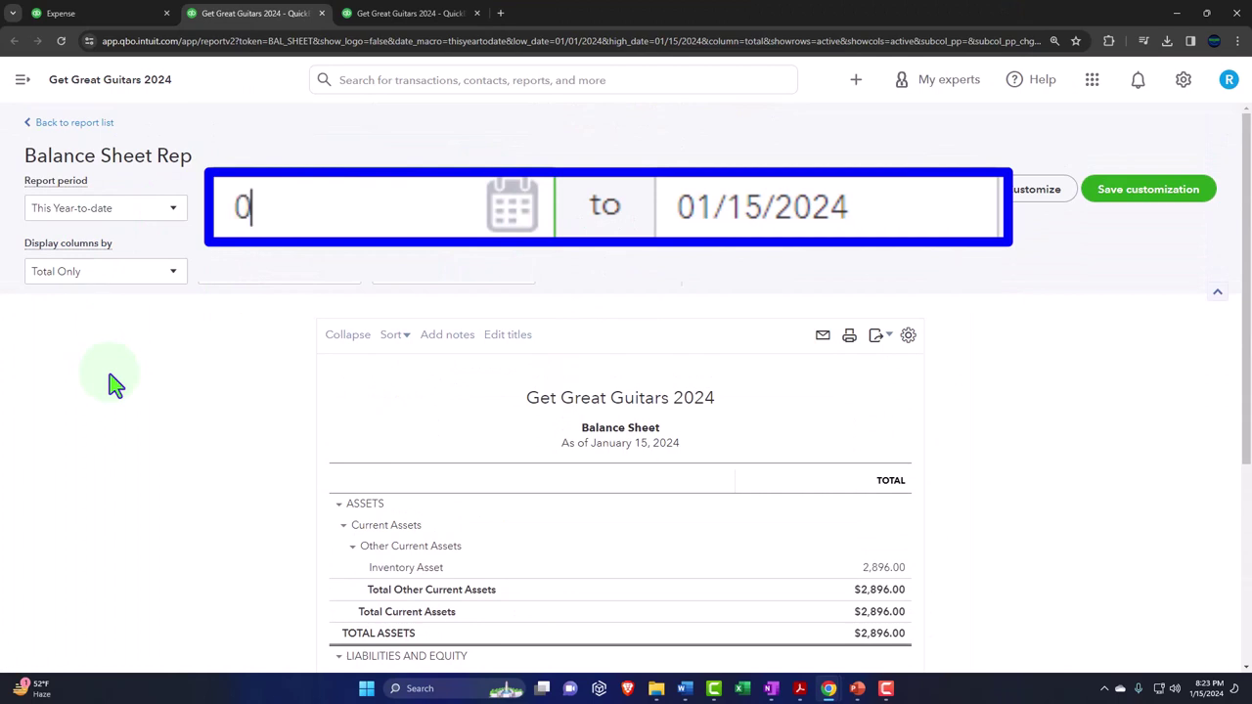
type("1/01/2024")
key("Tab")
type("123123")
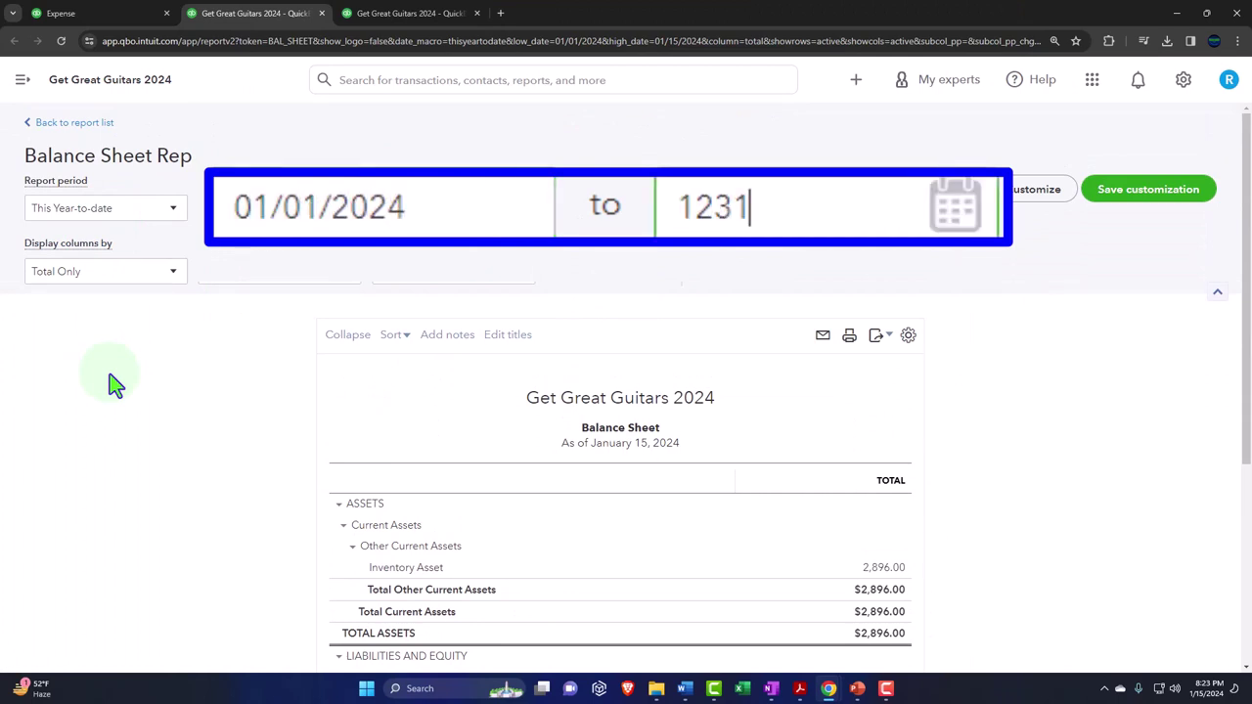
key("Tab")
left_click(743, 266)
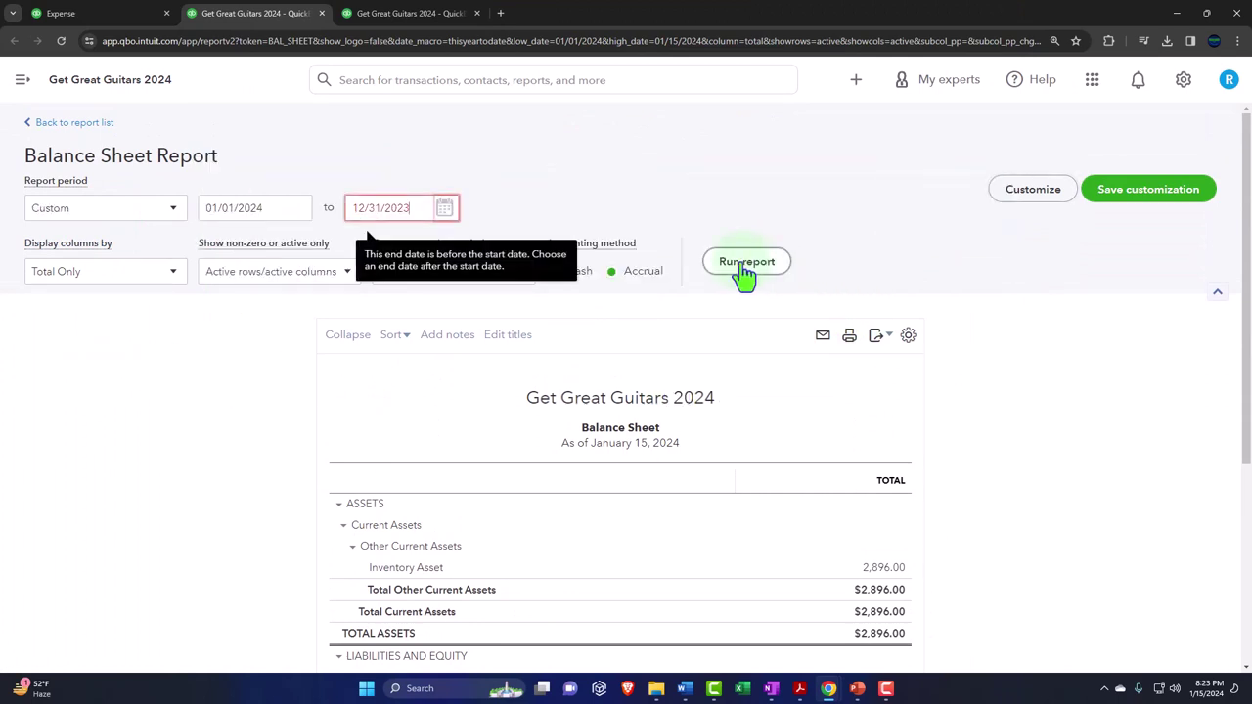
- Correct the Balance Sheet's end date to 12/31/2024 and run the report
left_click(127, 242)
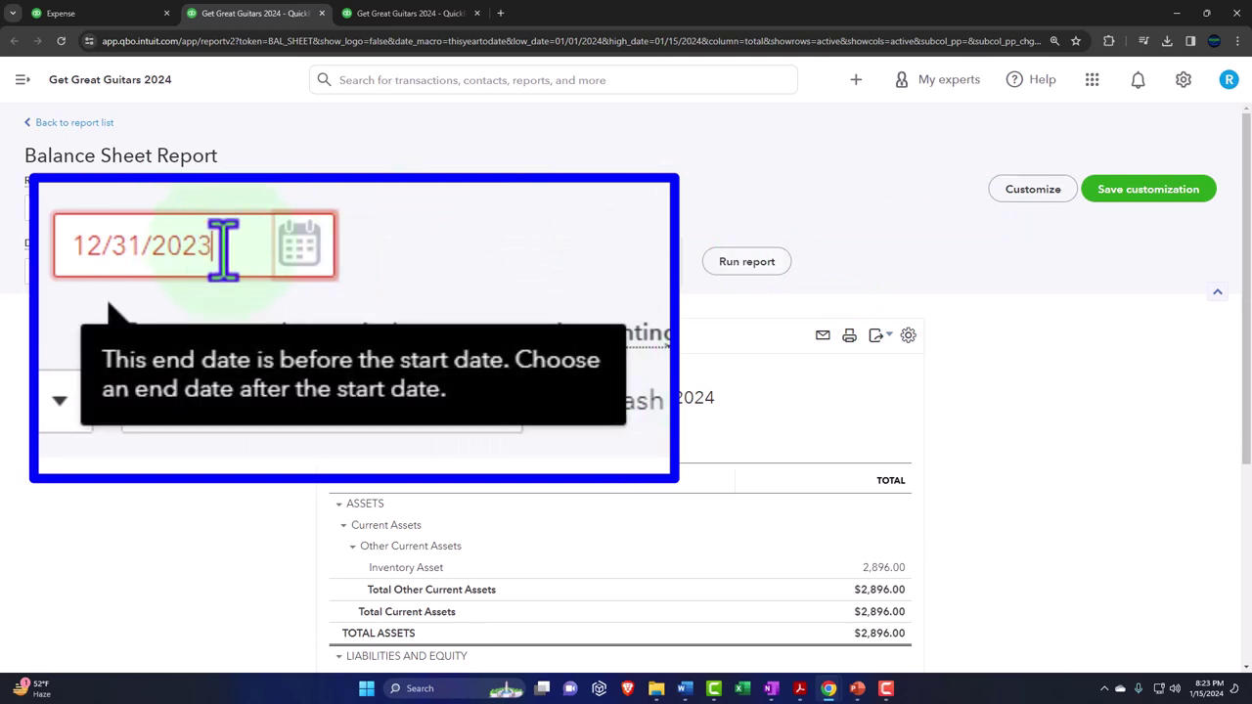
key("BackSpace")
type("4")
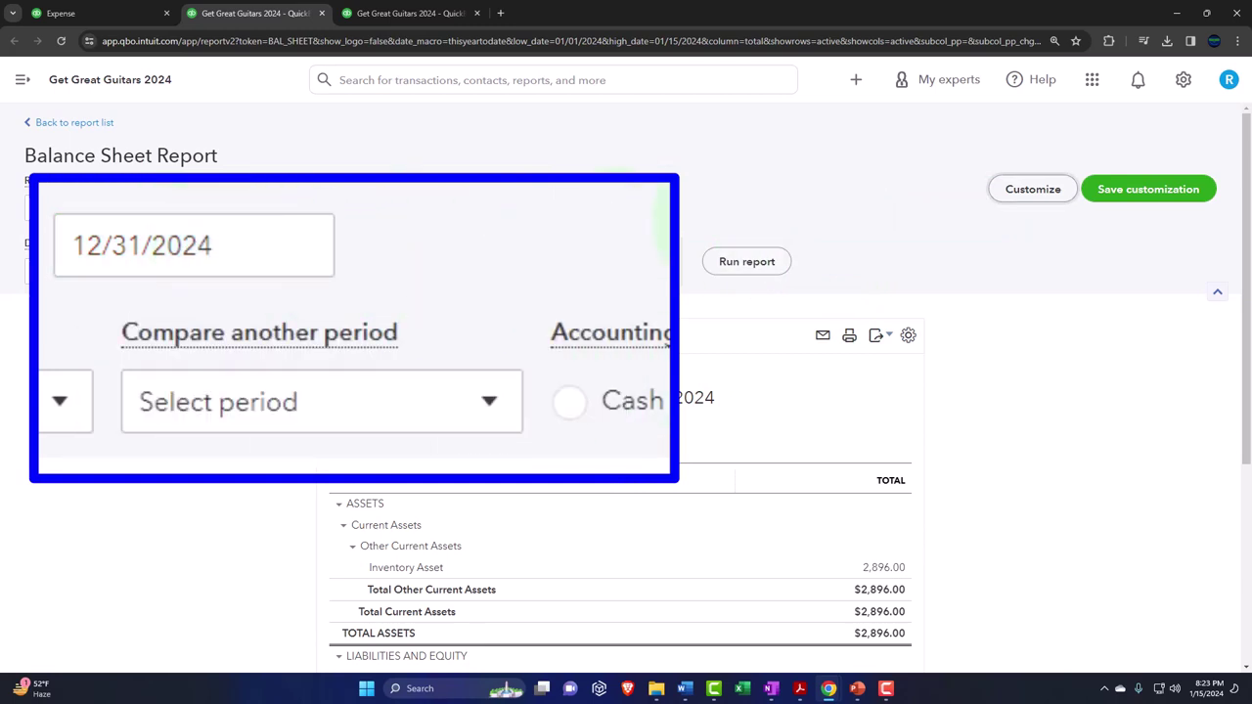
left_click(745, 264)
- Examine the Balance Sheet's asset and equity lines, and drill into the Inventory Asset amount, dismissing the modern view introduction
scroll(676, 342, "down", 2)
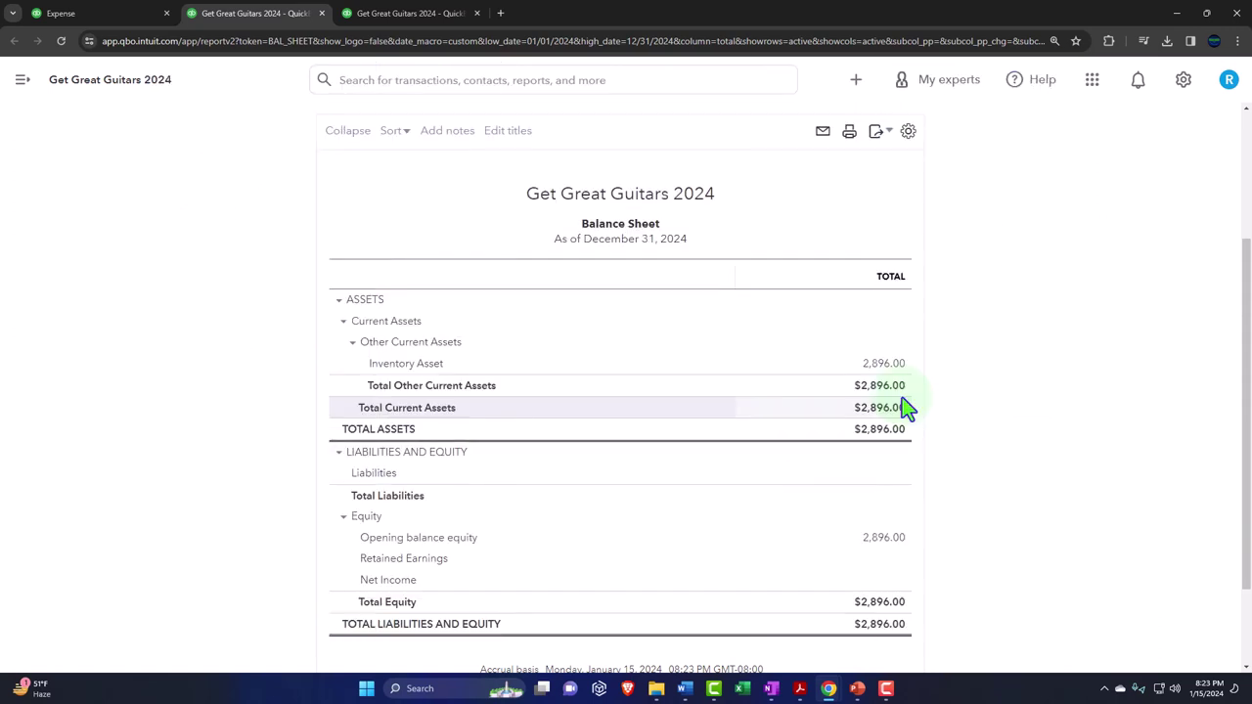
key("ctrl+plus")
scroll(902, 397, "down", 3)
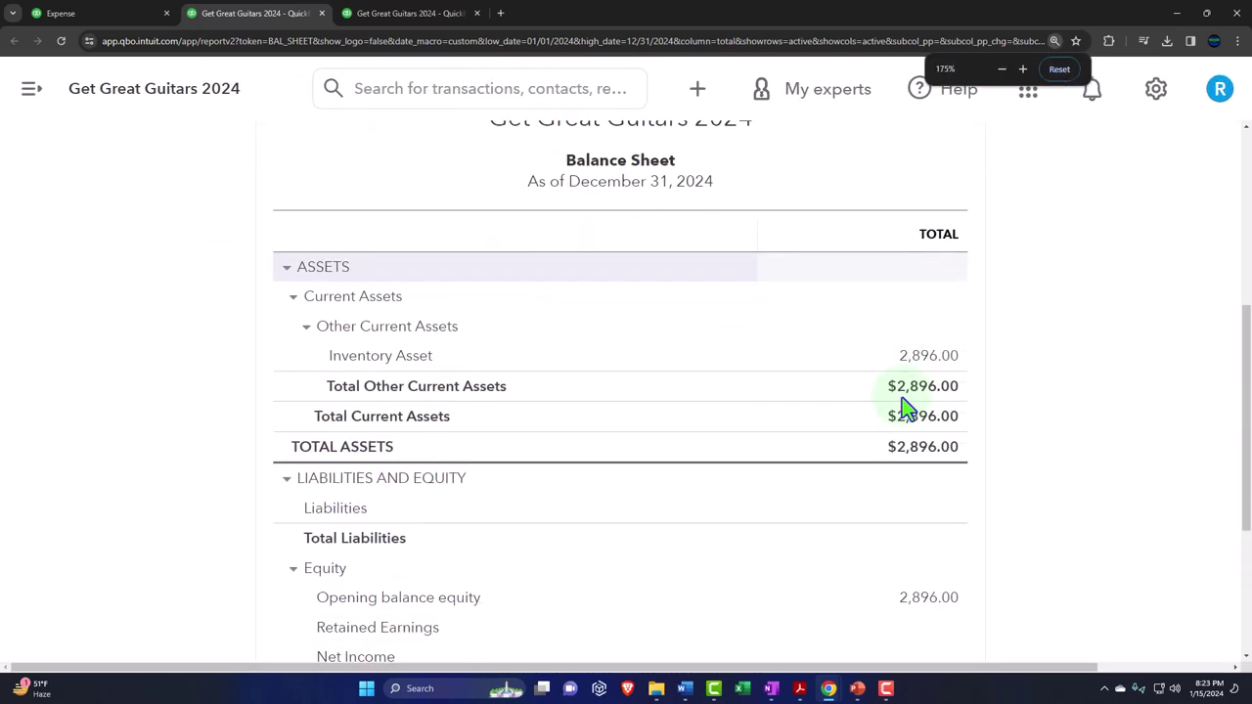
key("ctrl+plus")
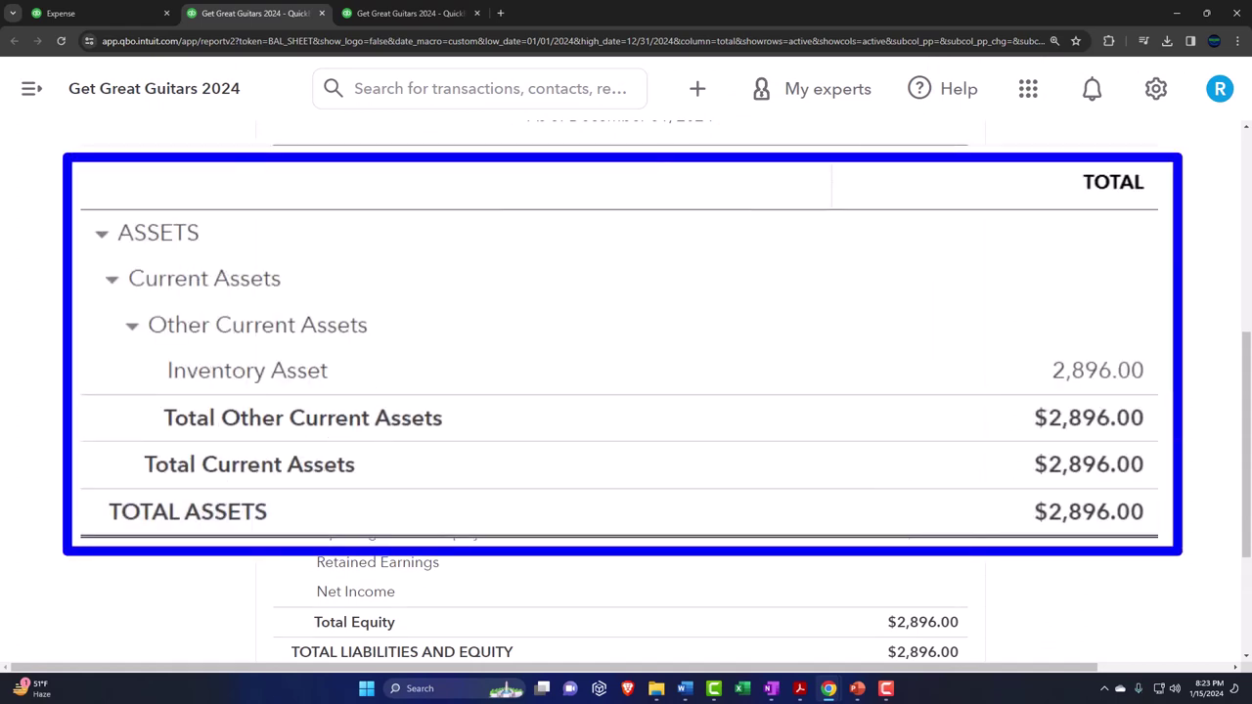
left_click(1066, 381)
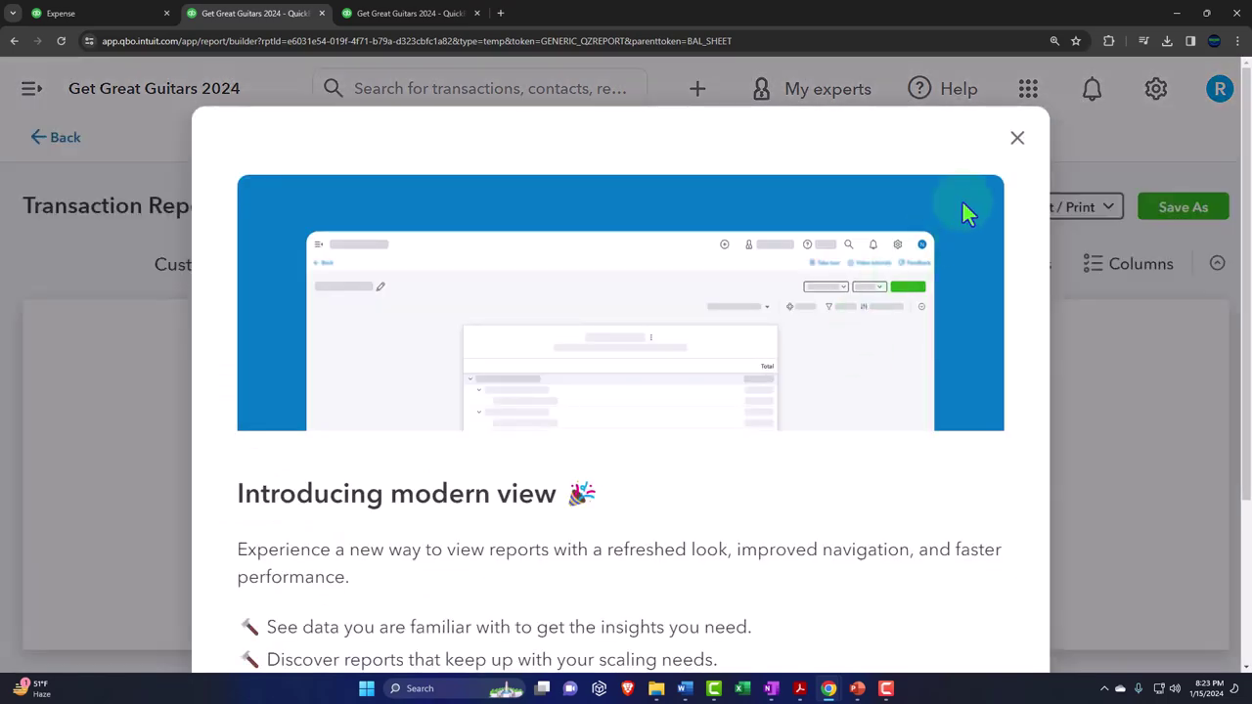
left_click(1016, 138)
- Set the Transaction Report's start date to 01/01/2023 and widen its Transaction type column
key("ctrl+minus")
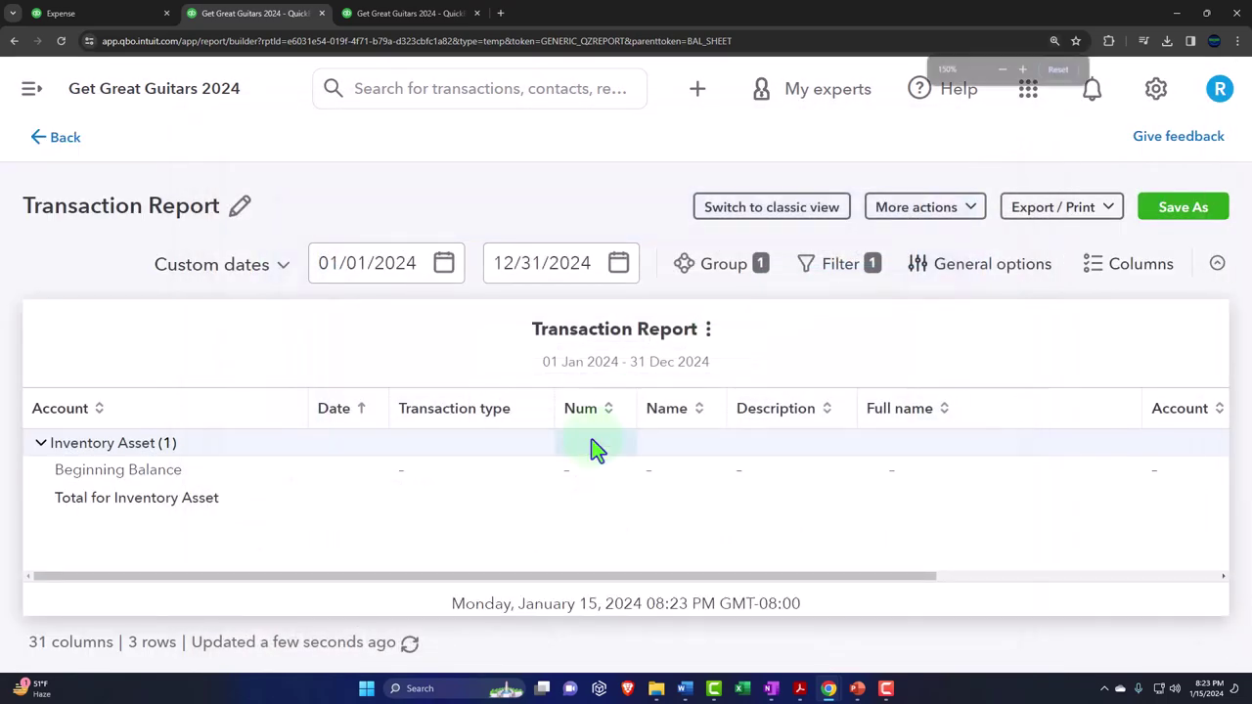
key("ctrl+minus")
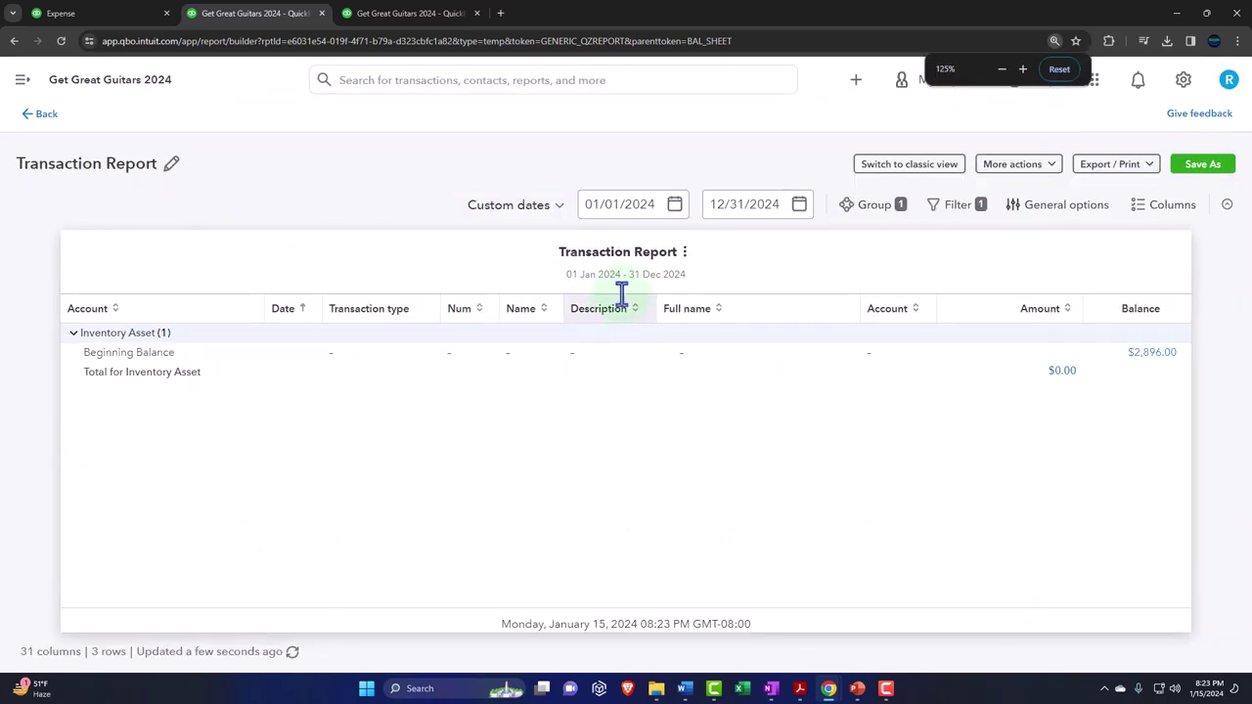
left_click(657, 207)
left_click(655, 207)
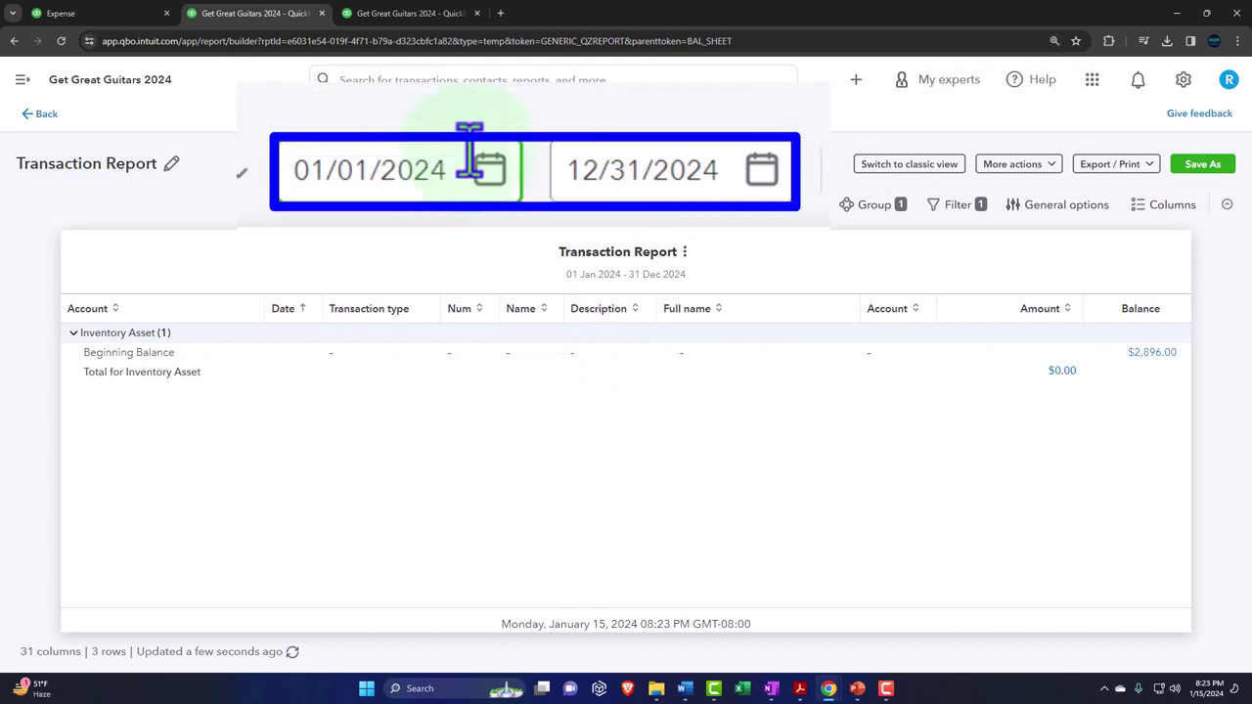
key("BackSpace")
type("3")
key("Tab")
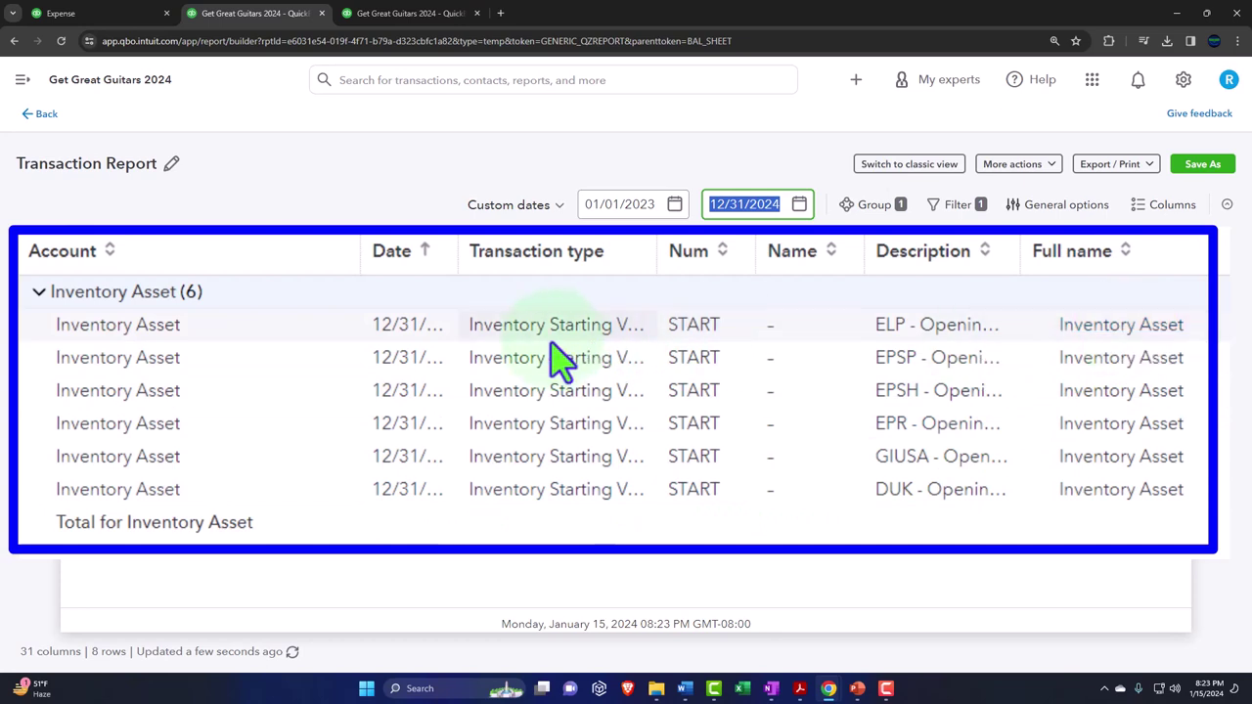
left_click(674, 252)
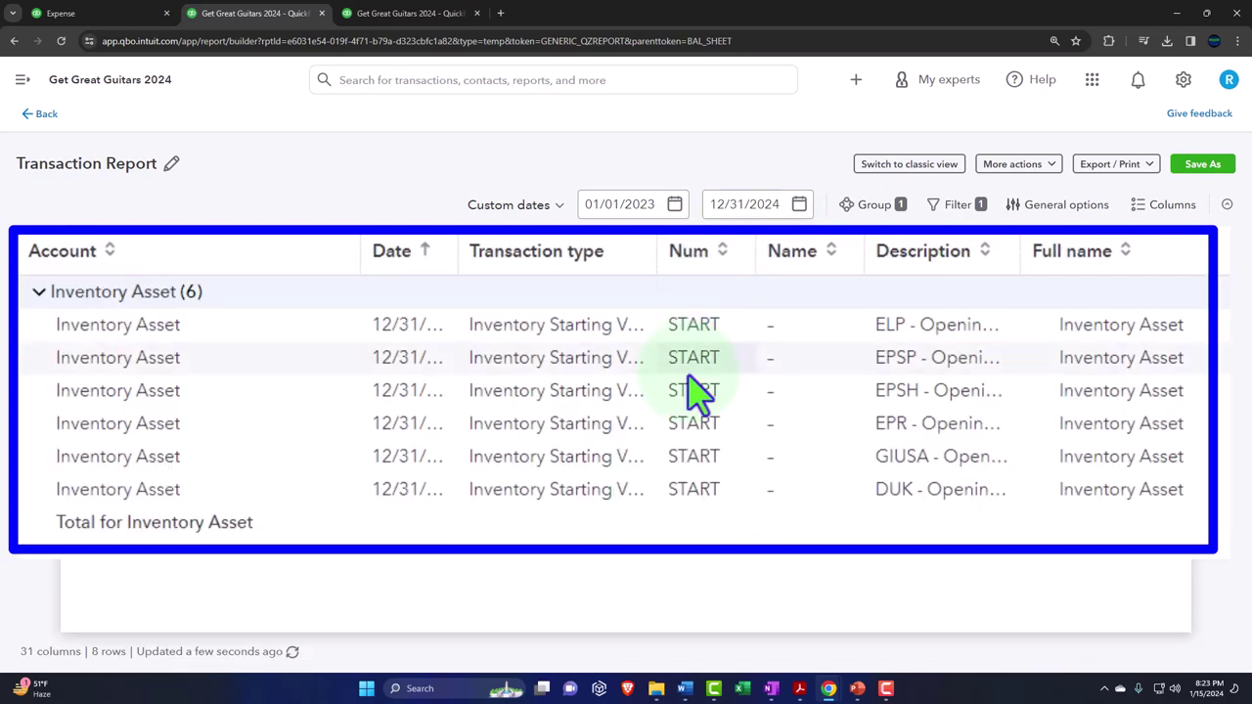
left_click_drag(659, 252, 706, 251)
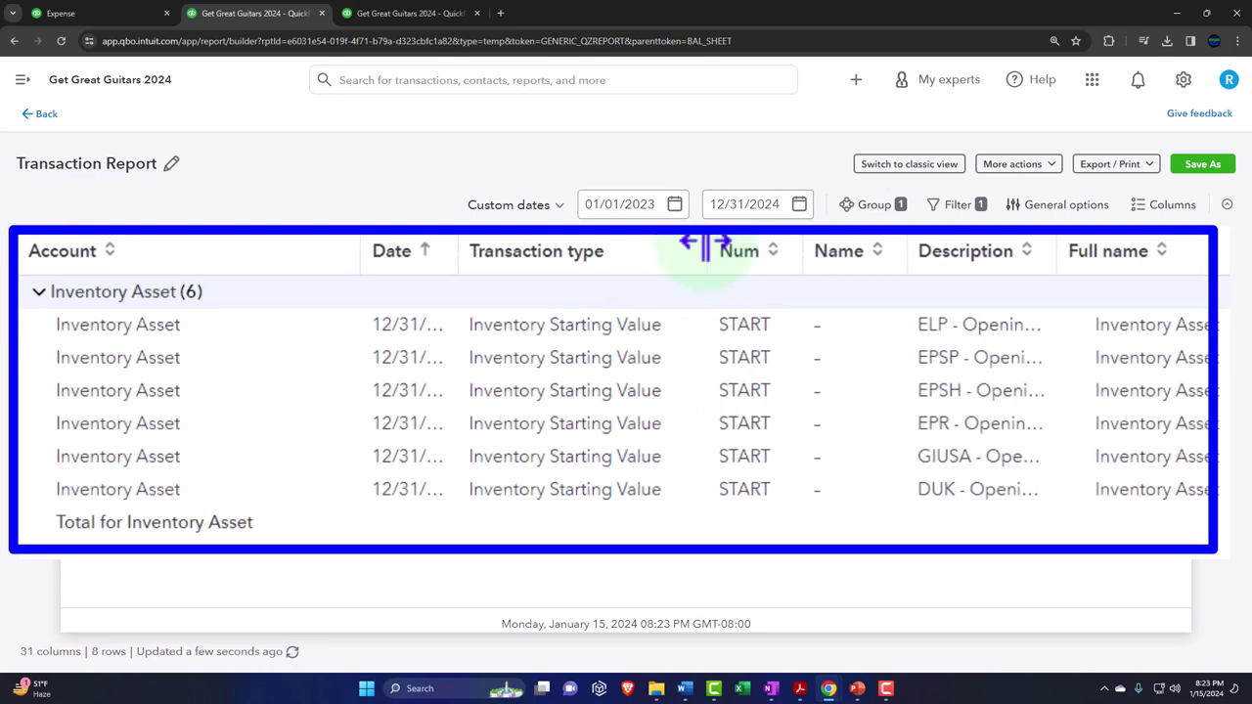
- Look over the list of new transaction types, and inspect ELP's inventory starting value entry, leaving it without saving
left_click(854, 86)
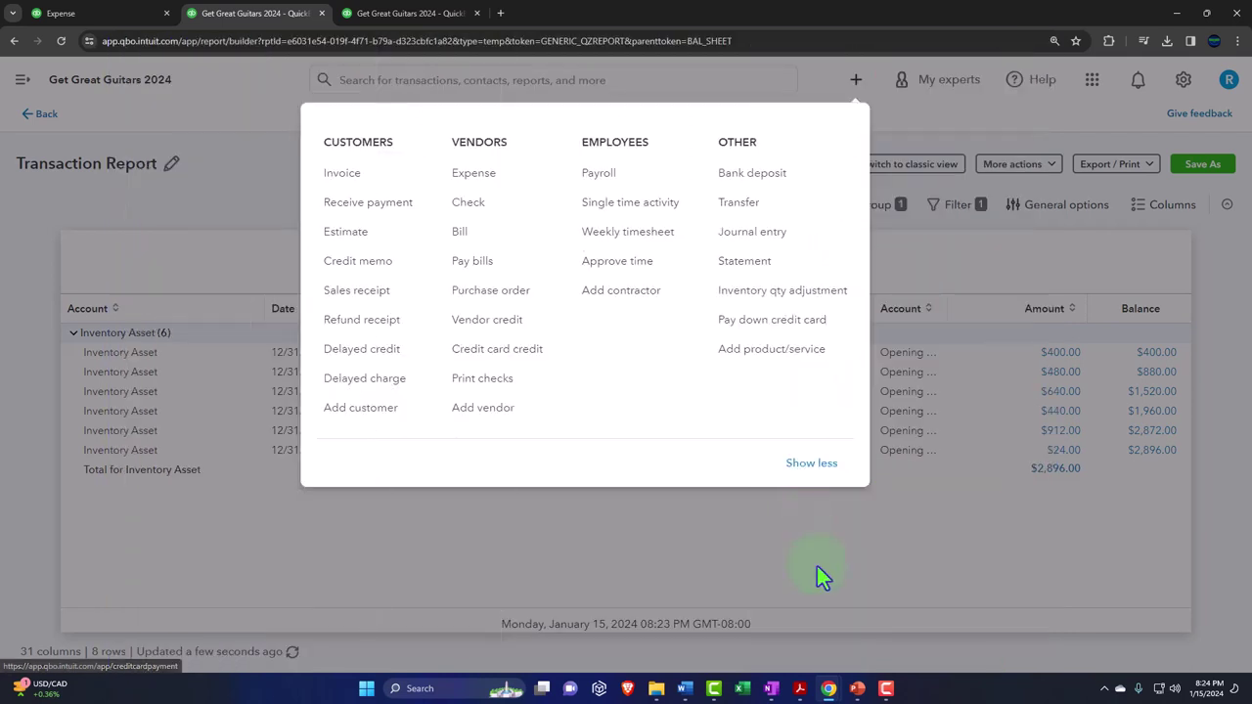
left_click(820, 576)
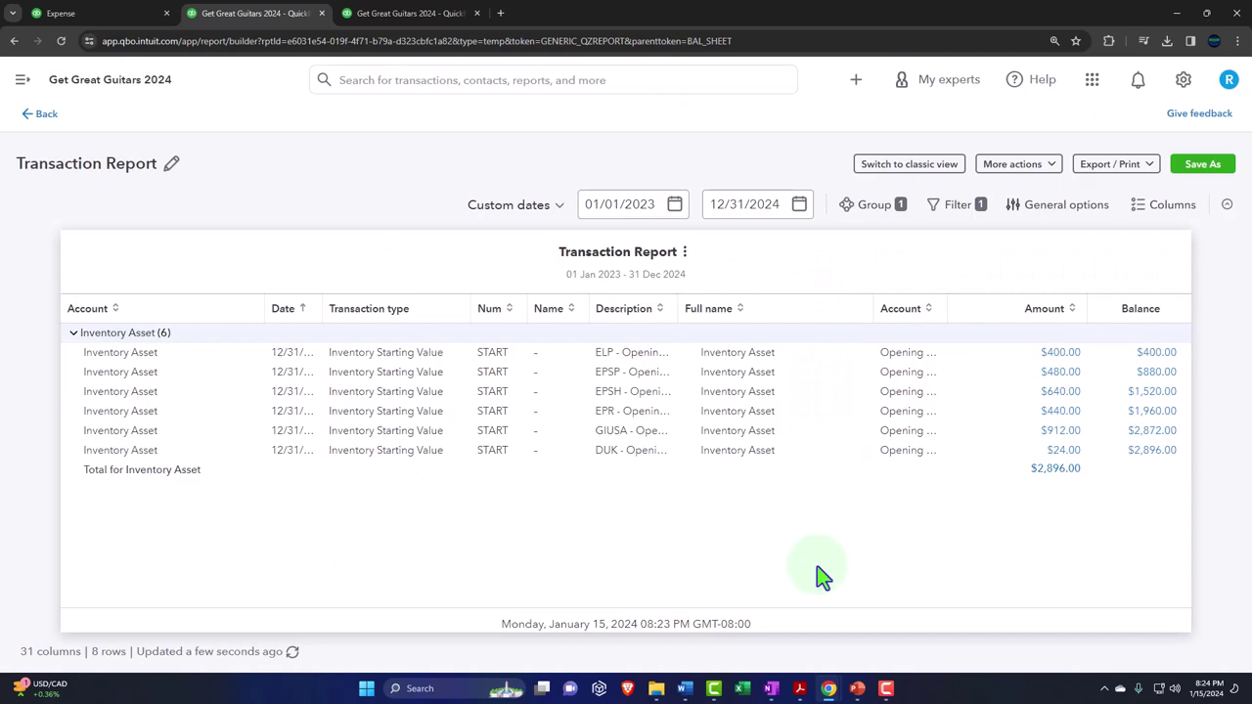
left_click(1053, 357)
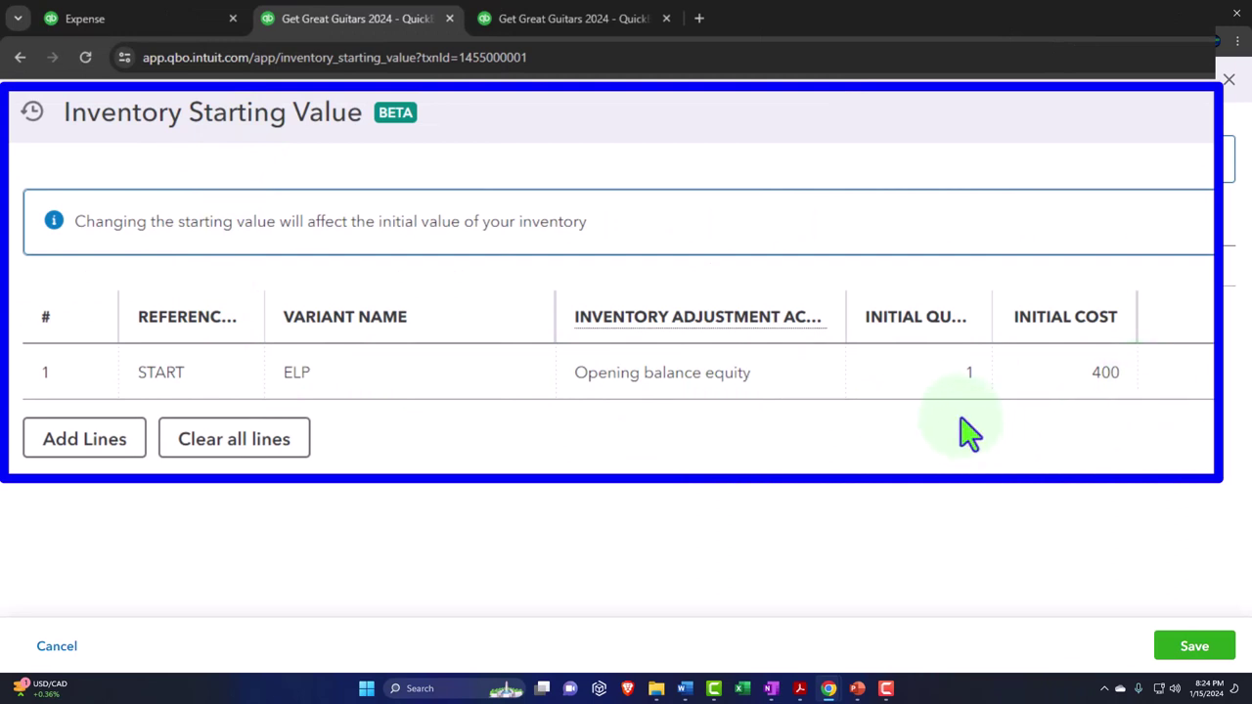
left_click(1229, 81)
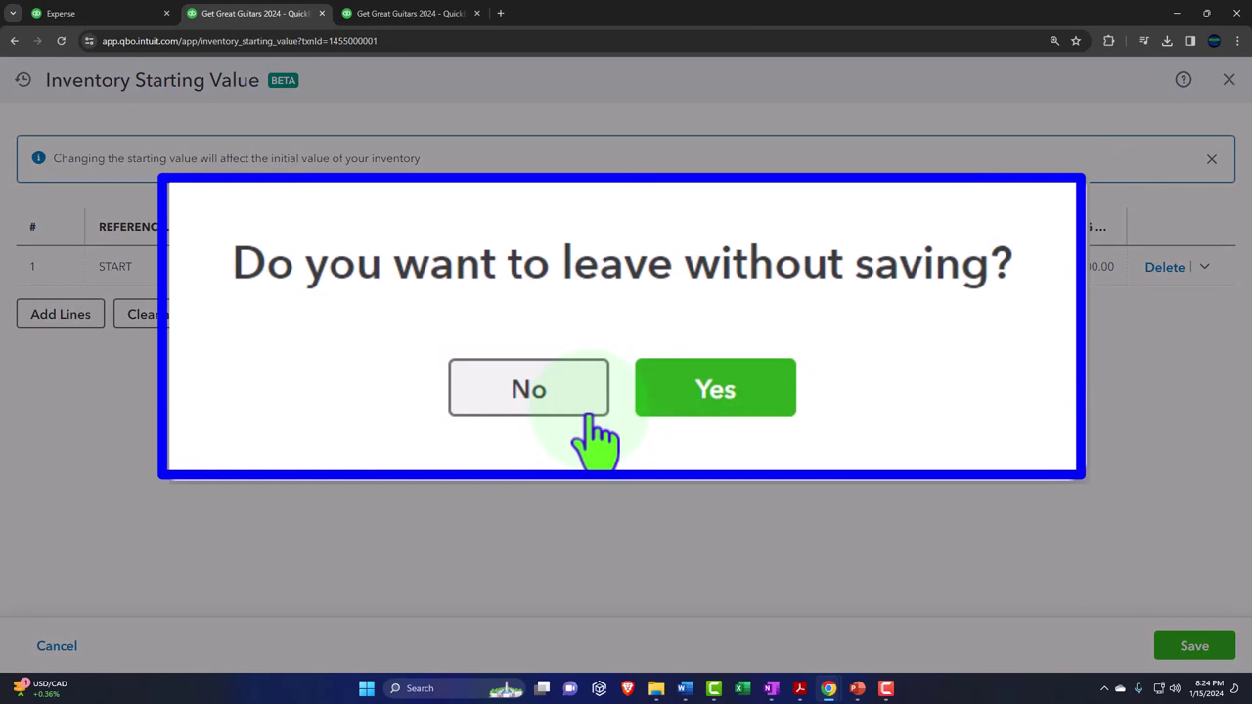
left_click(712, 391)
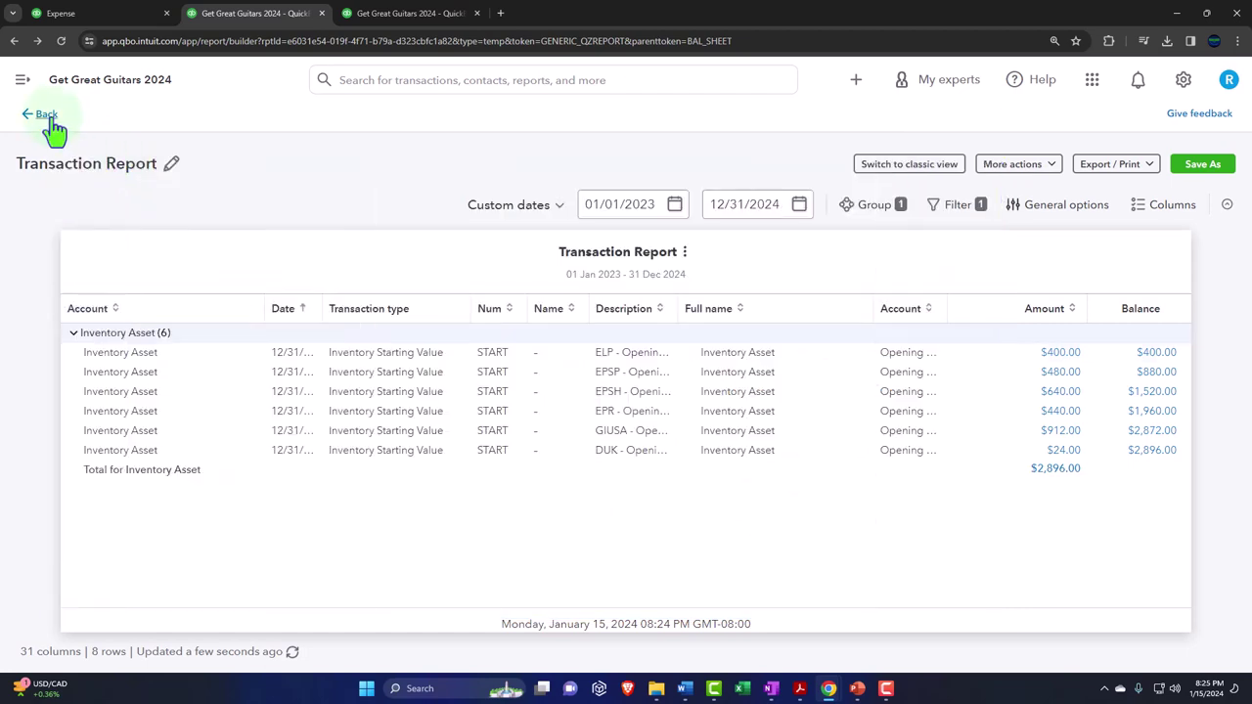
- Exit the Transaction Report, saving it on the way out
left_click(46, 115)
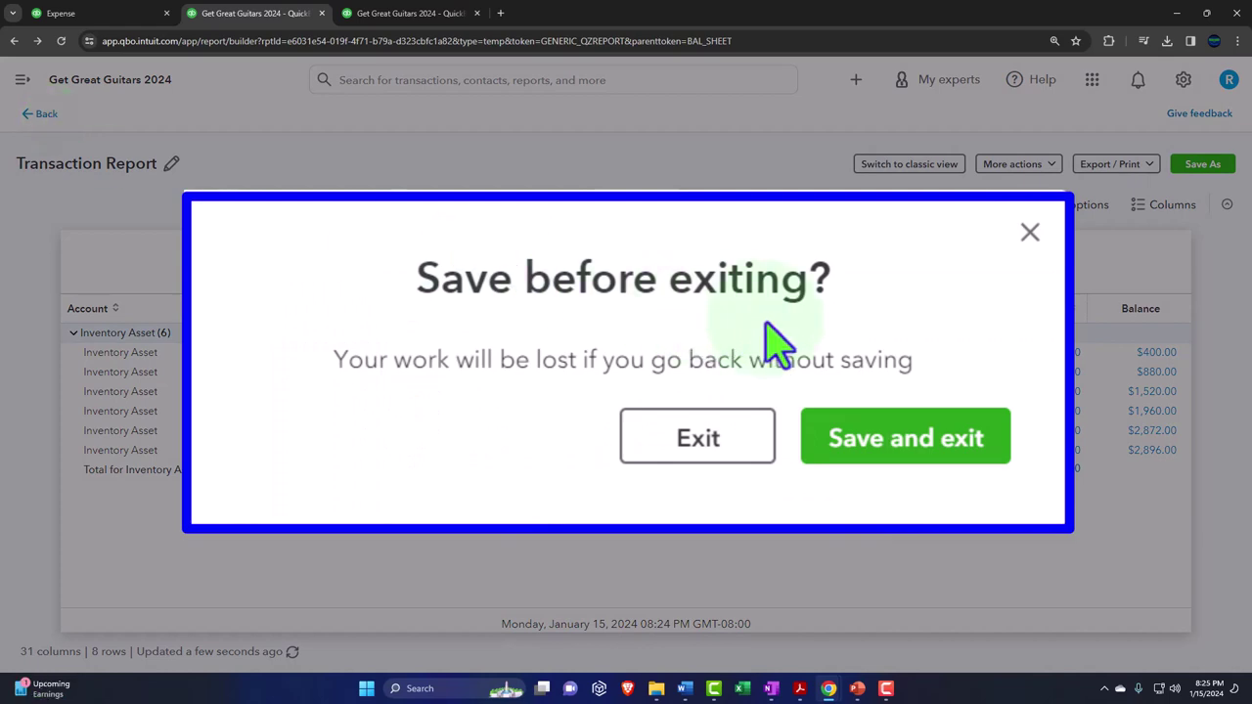
left_click(870, 452)
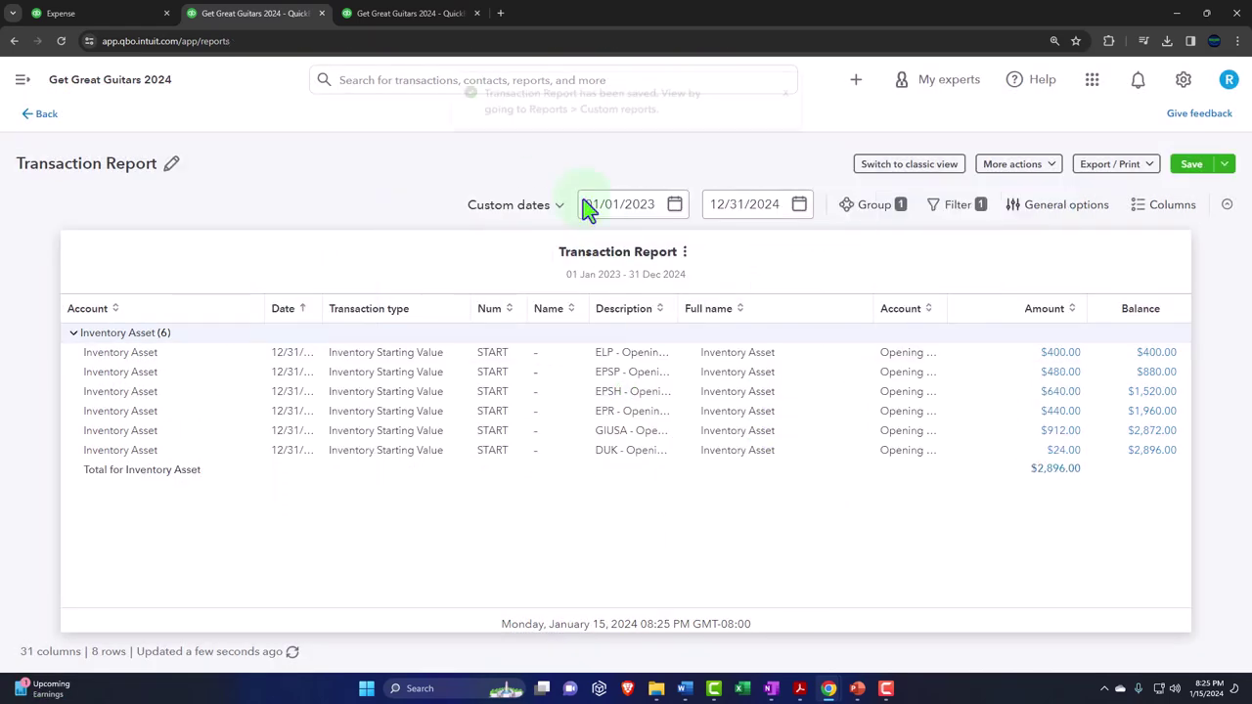
- Run the Profit and Loss report for 01/01/2024 to 01/15/2024 and return to the reports list tab
left_click(425, 29)
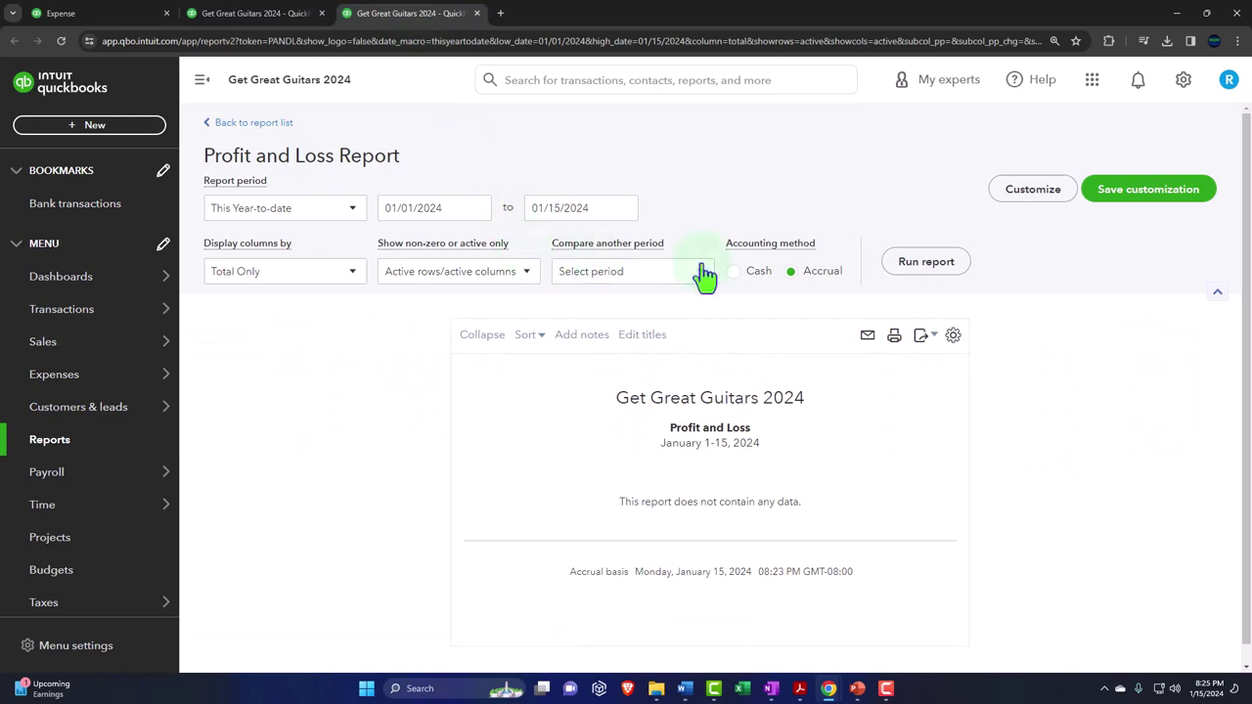
left_click(908, 271)
left_click(256, 16)
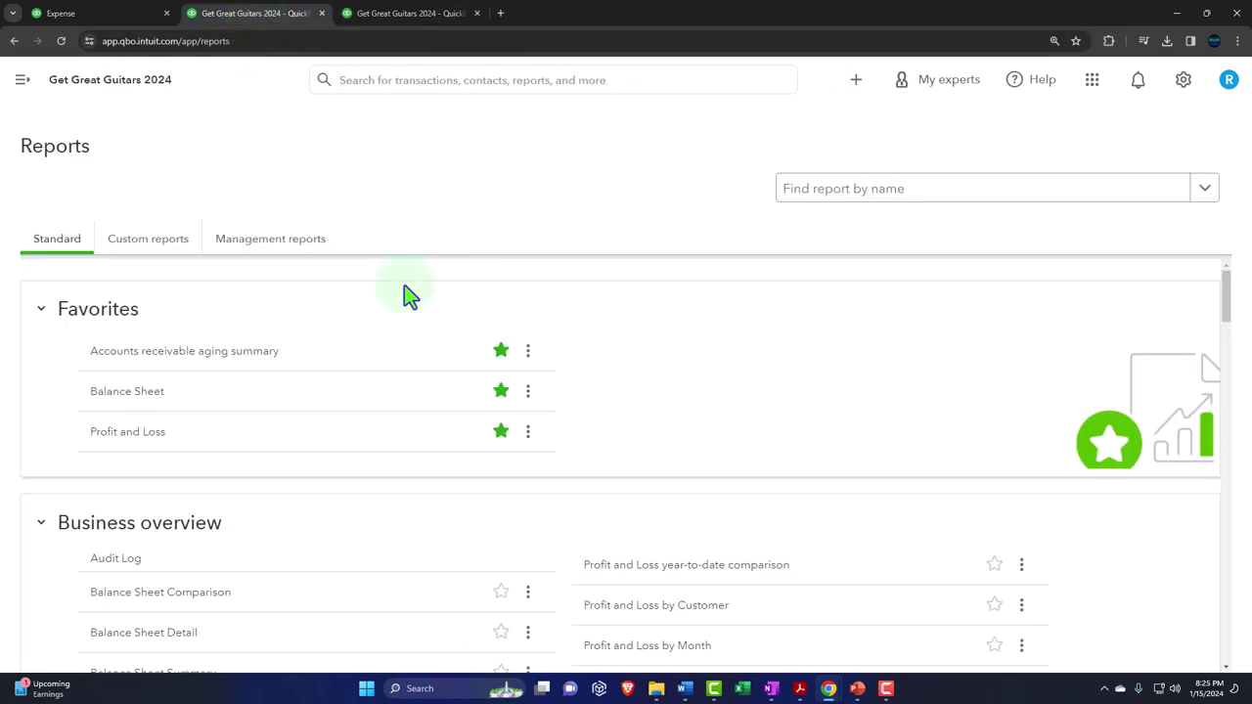
- Open the Balance Sheet report and examine its asset, liability and equity sections
left_click(186, 360)
left_click(147, 395)
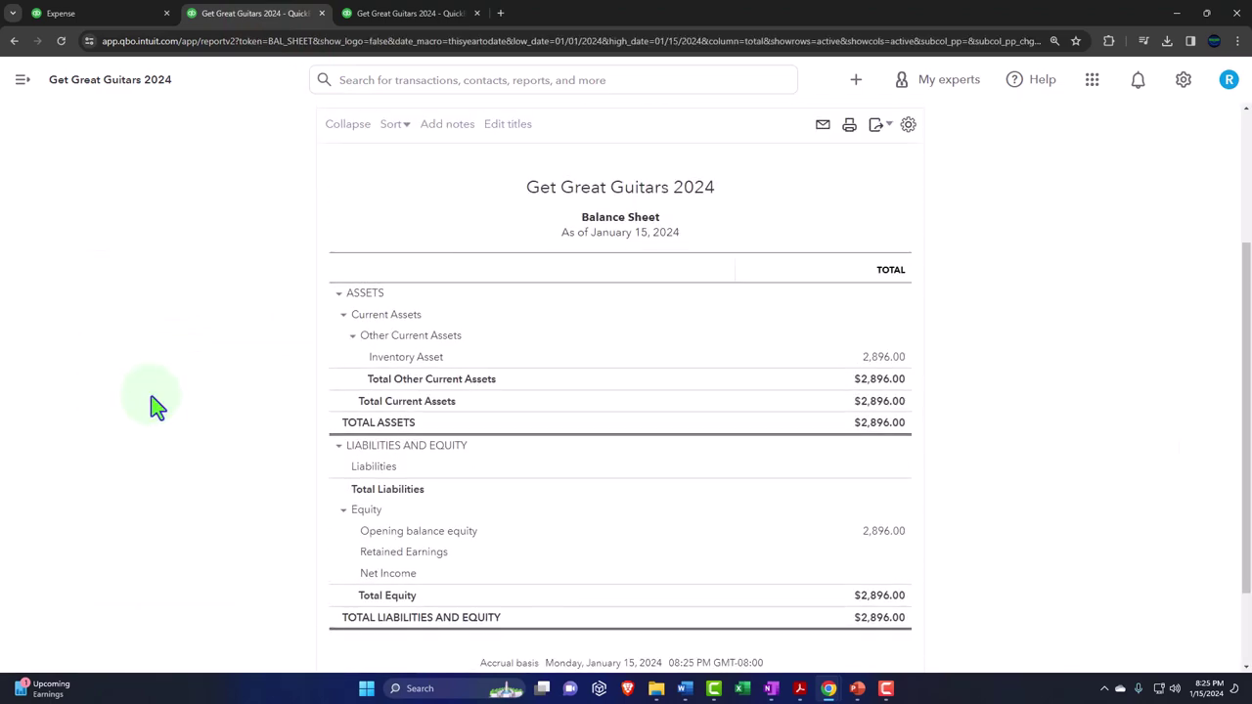
scroll(156, 406, "down", 3)
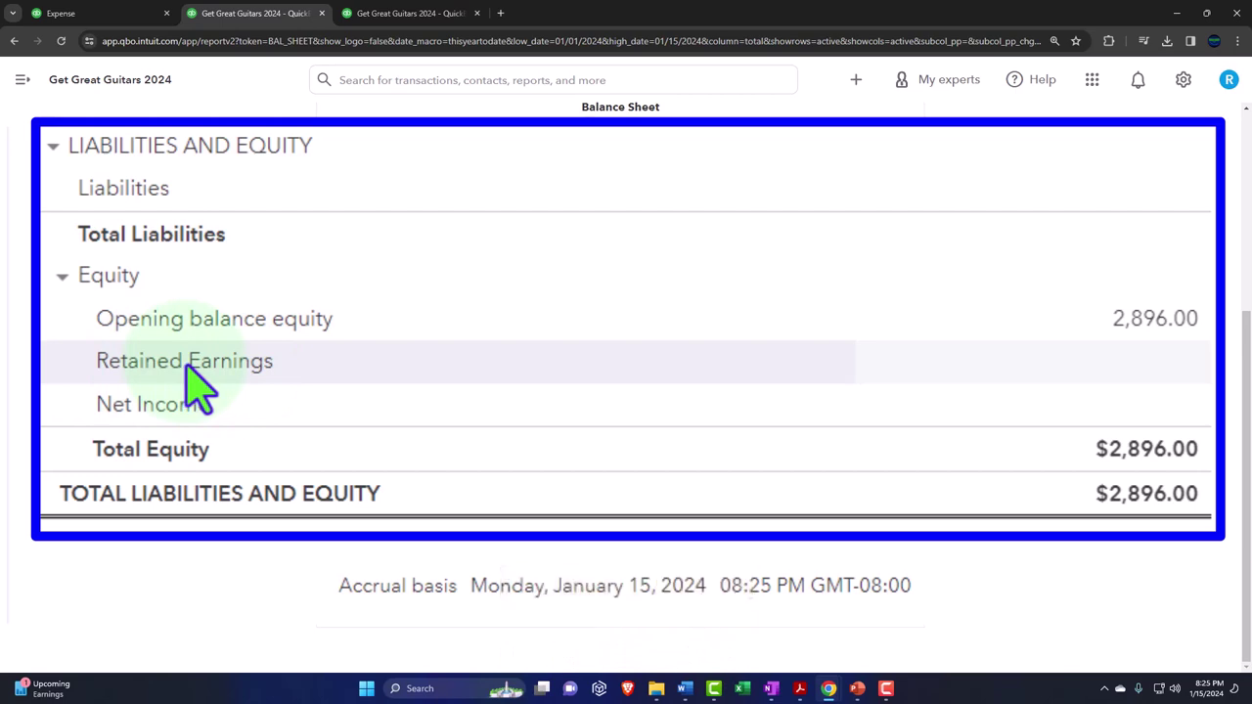
scroll(323, 455, "up", 3)
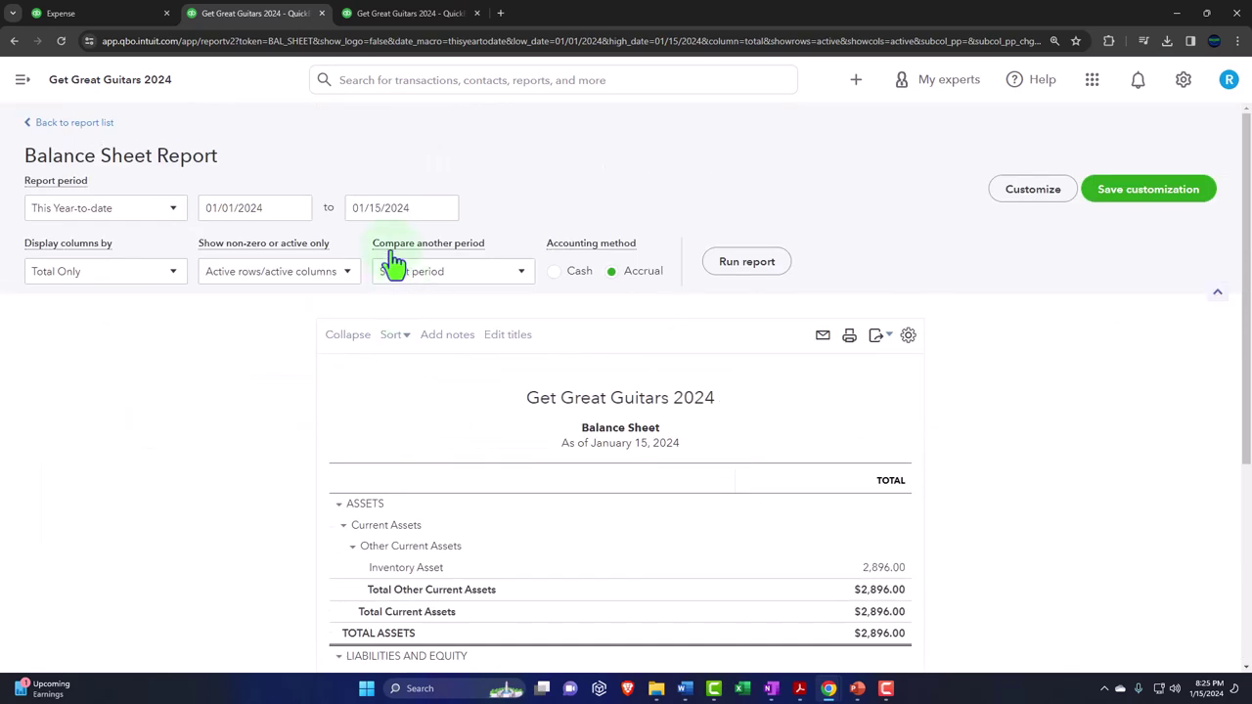
- Run the Balance Sheet for the period 01/01/2024 to 12/31/2024
left_click_drag(182, 235, 12, 388)
type("01012024")
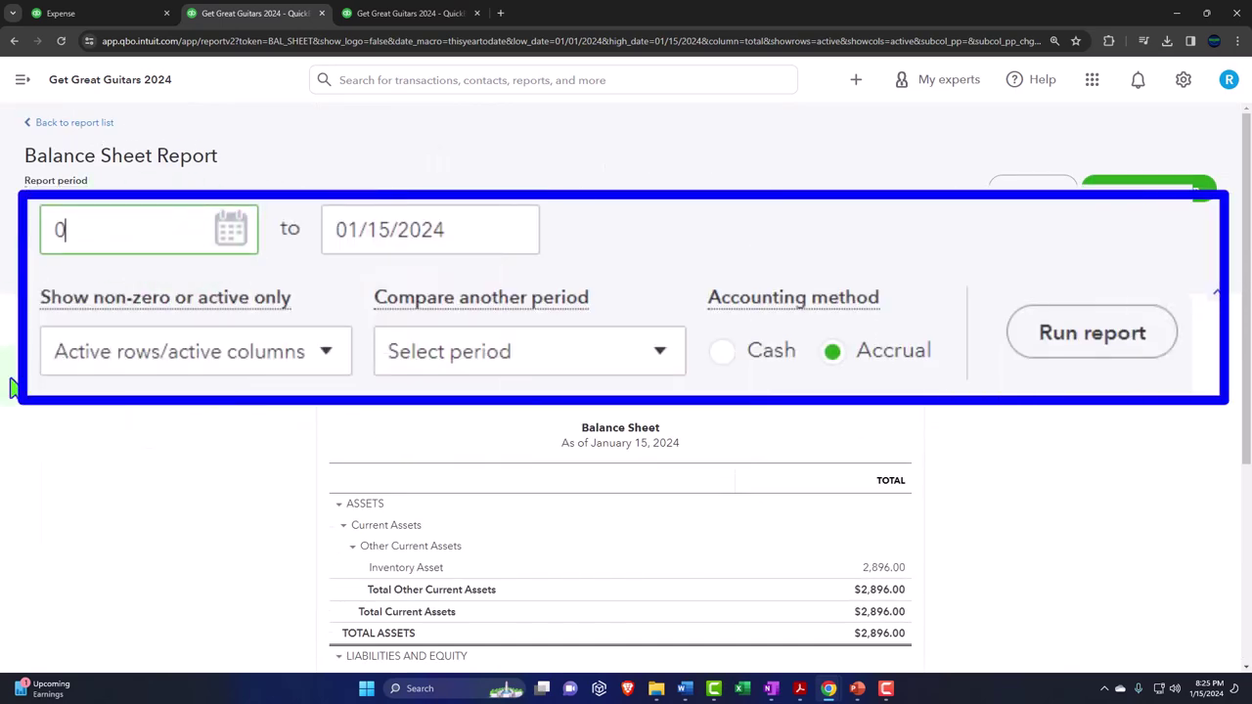
key("Tab")
type("12/31/2023")
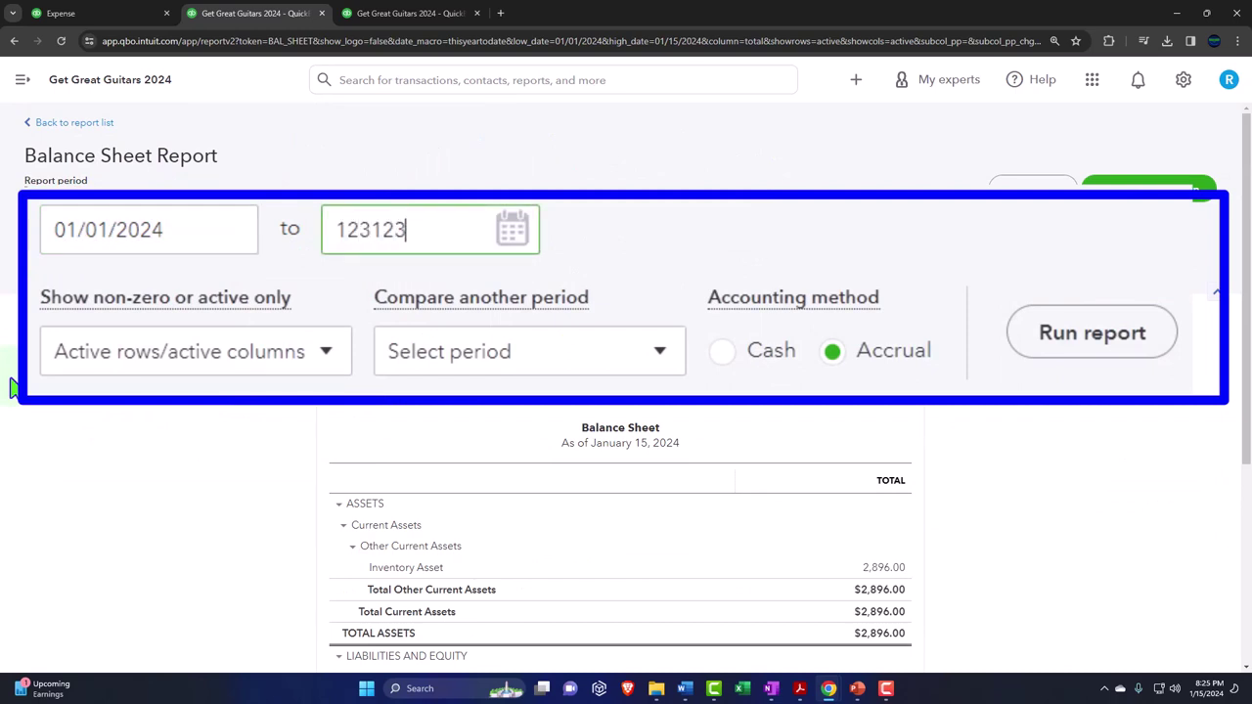
left_click(1137, 335)
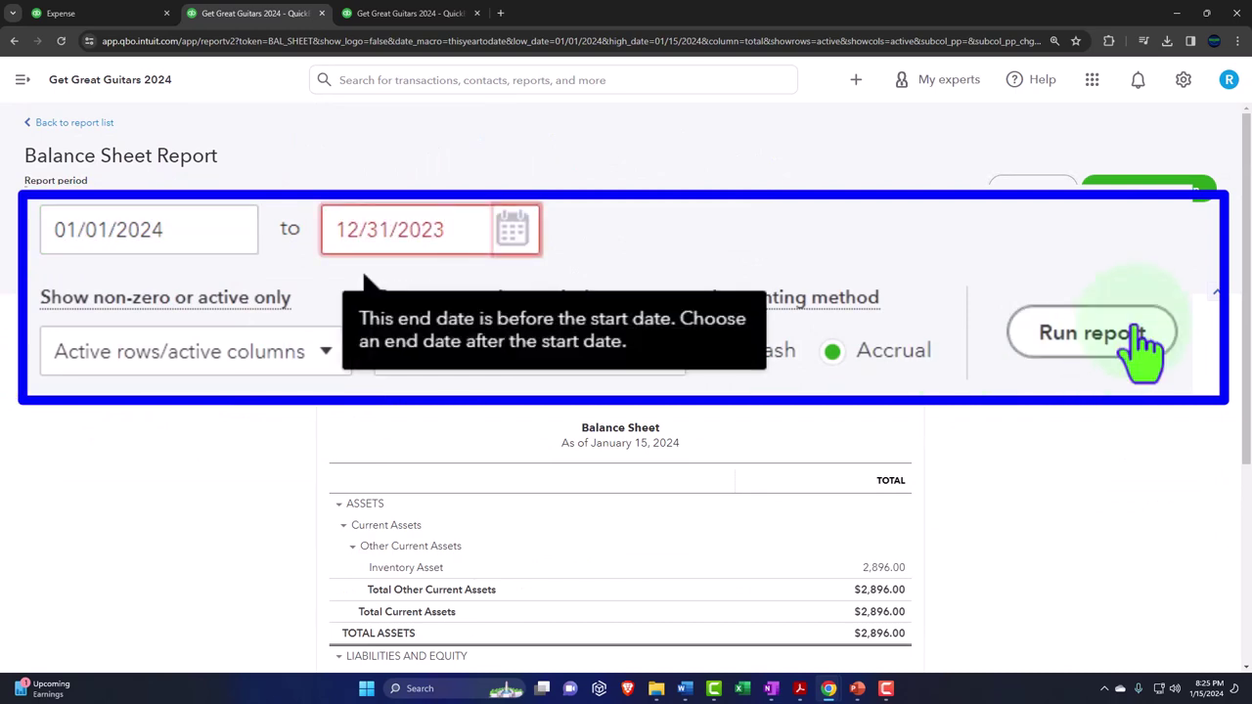
left_click(473, 231)
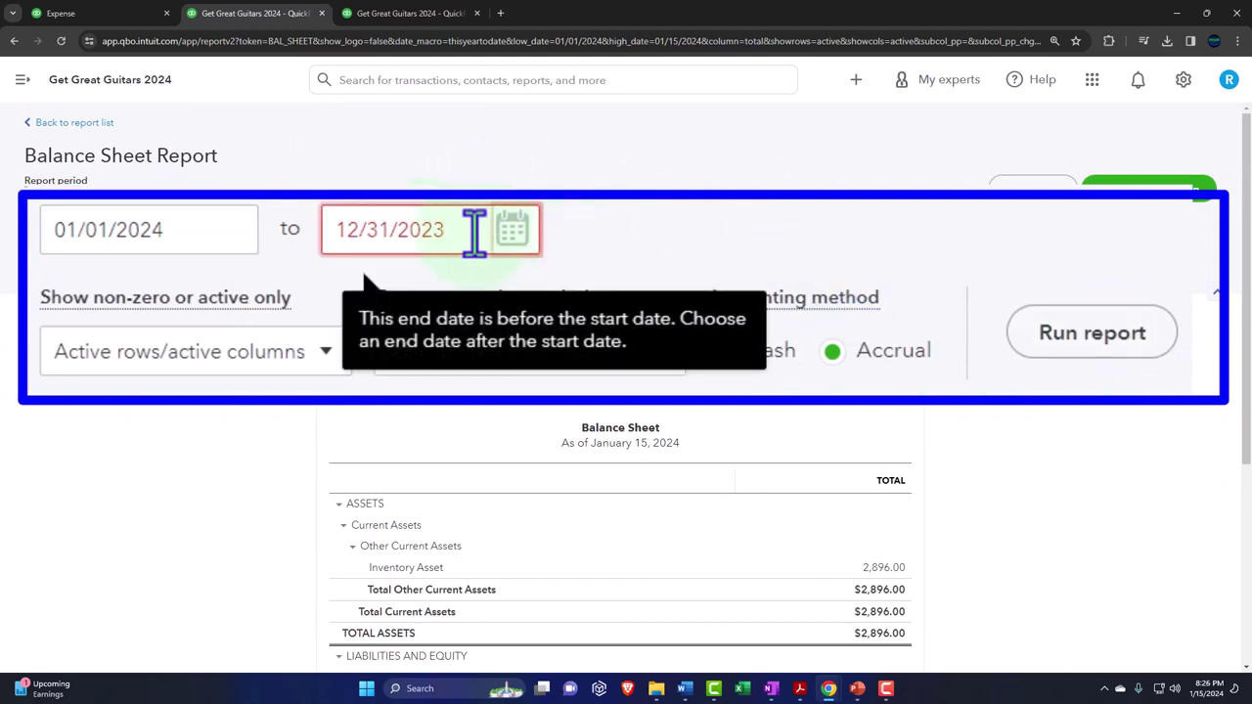
key("BackSpace")
type("4")
left_click(1093, 347)
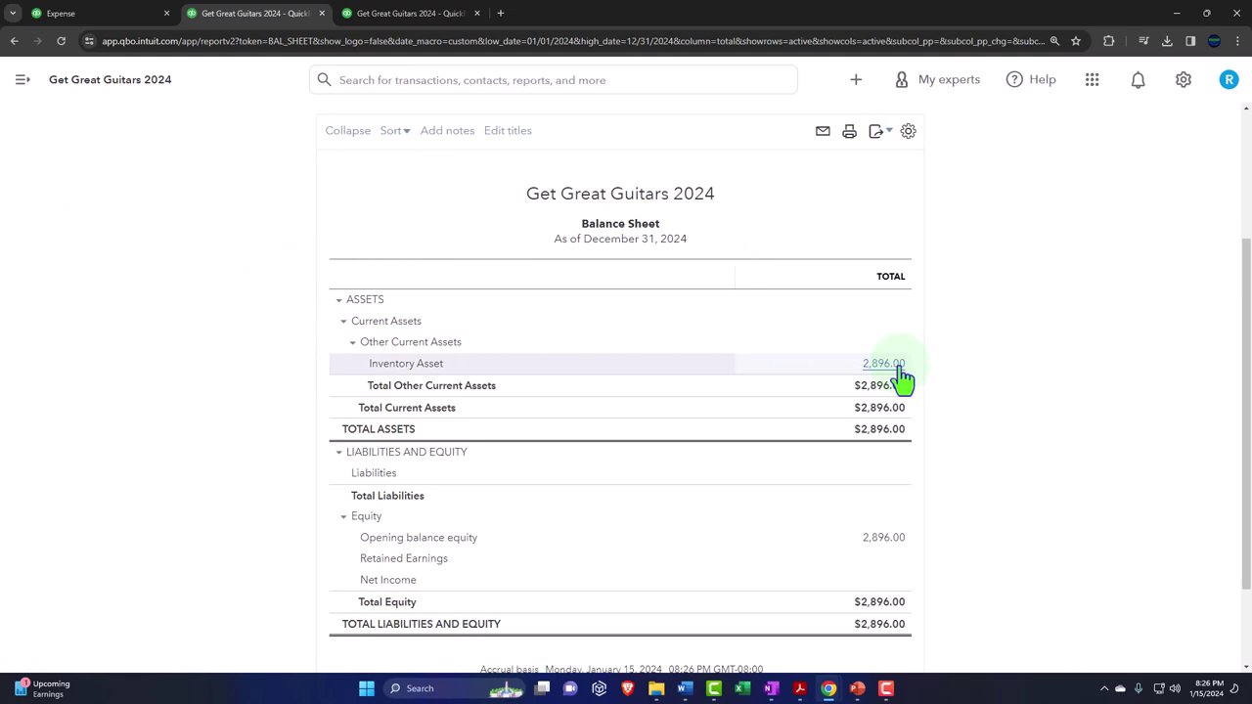
- Duplicate the Profit and Loss report's browser tab and open the Inventory Valuation Summary report in the copy
left_click(405, 14)
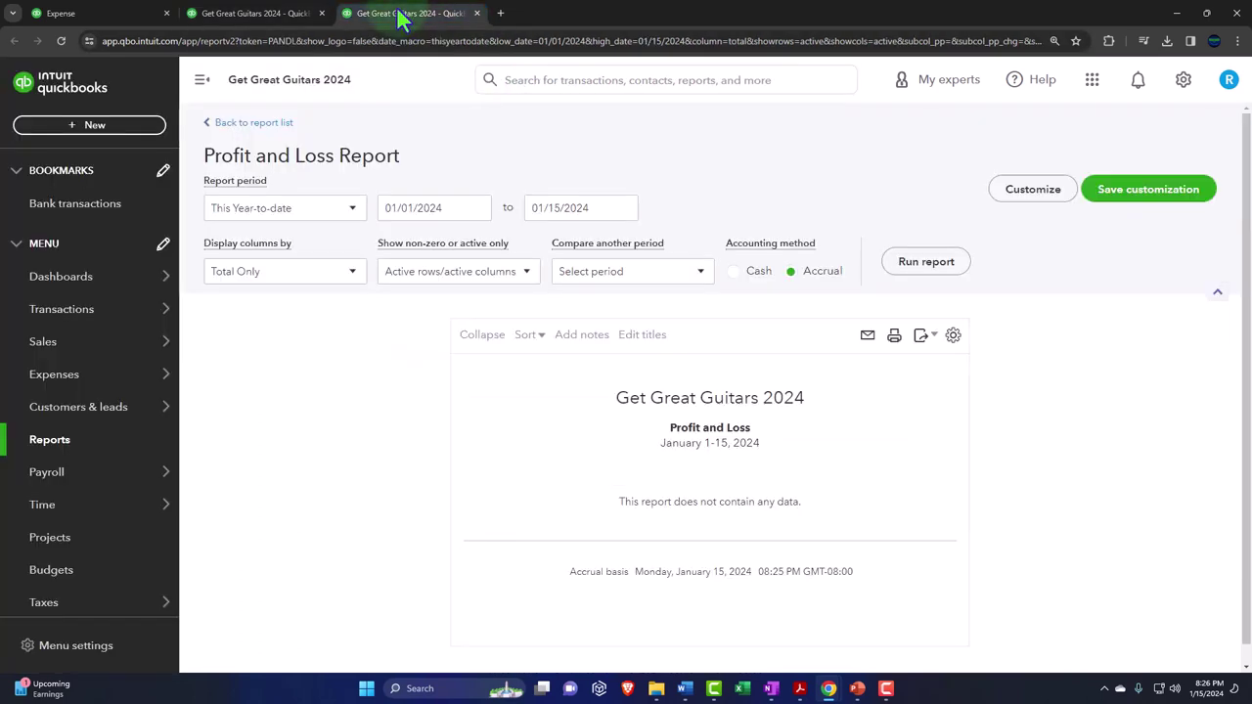
right_click(399, 17)
left_click(458, 128)
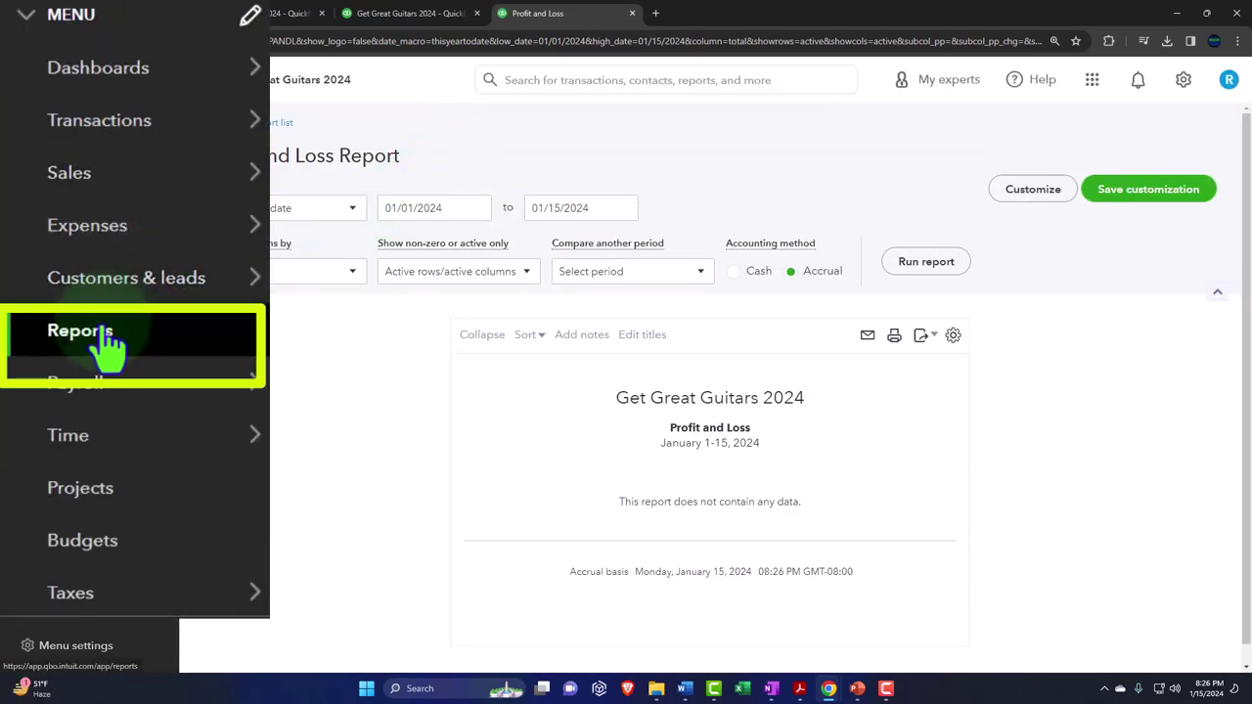
left_click(98, 337)
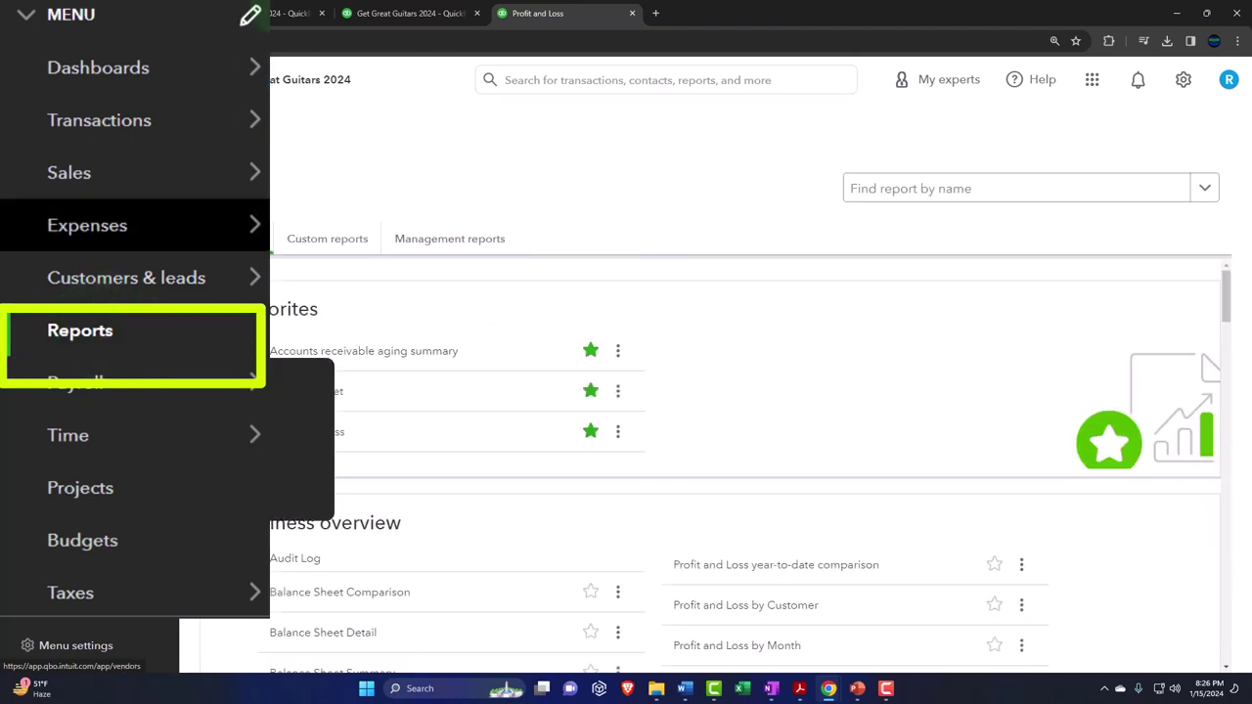
left_click(838, 198)
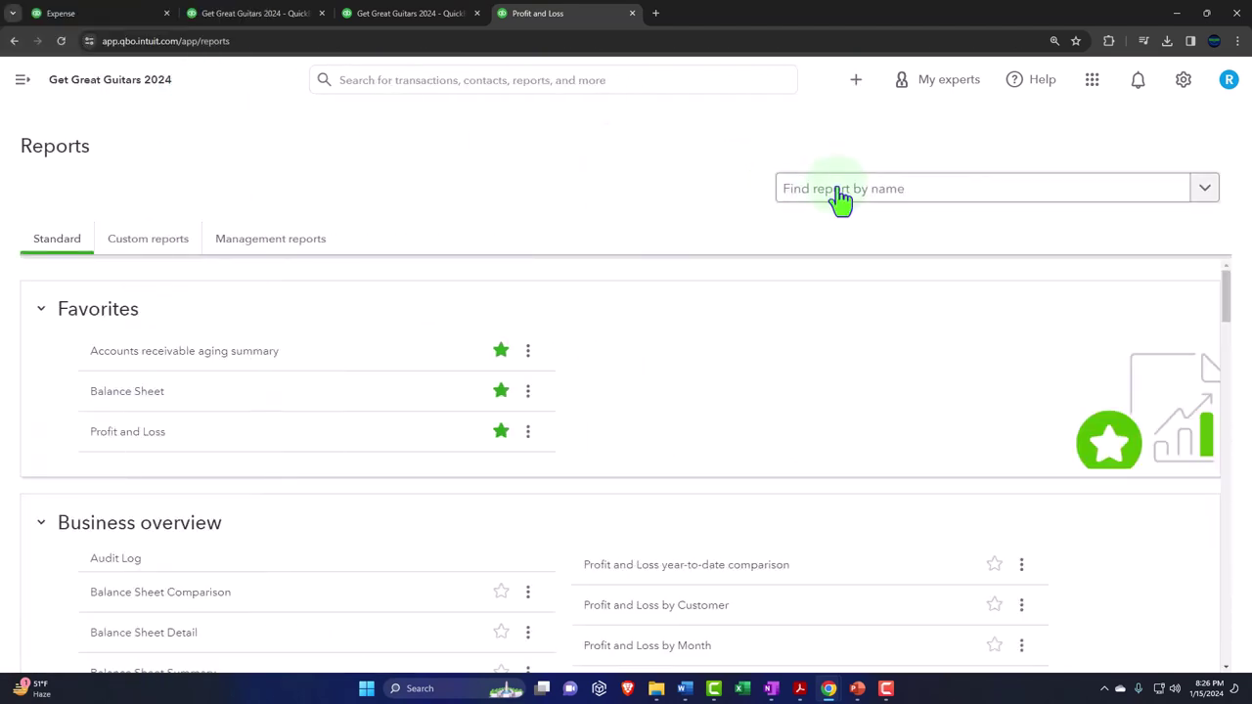
type("inve")
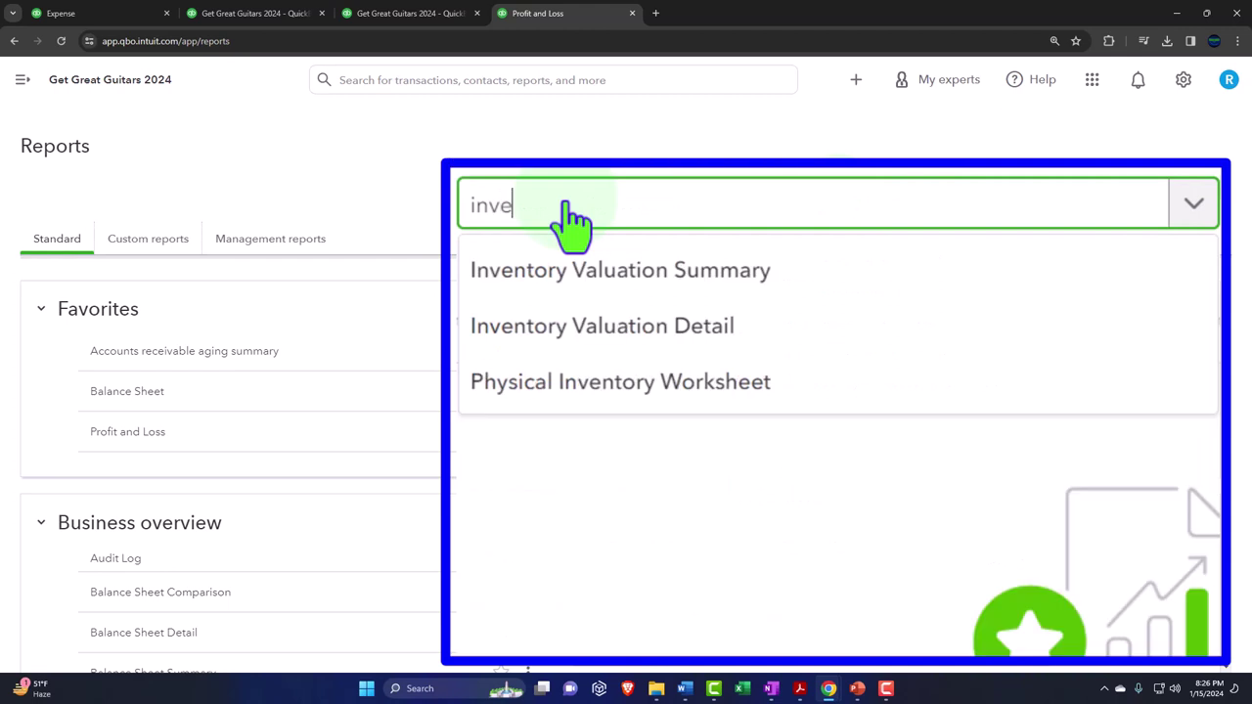
left_click(794, 282)
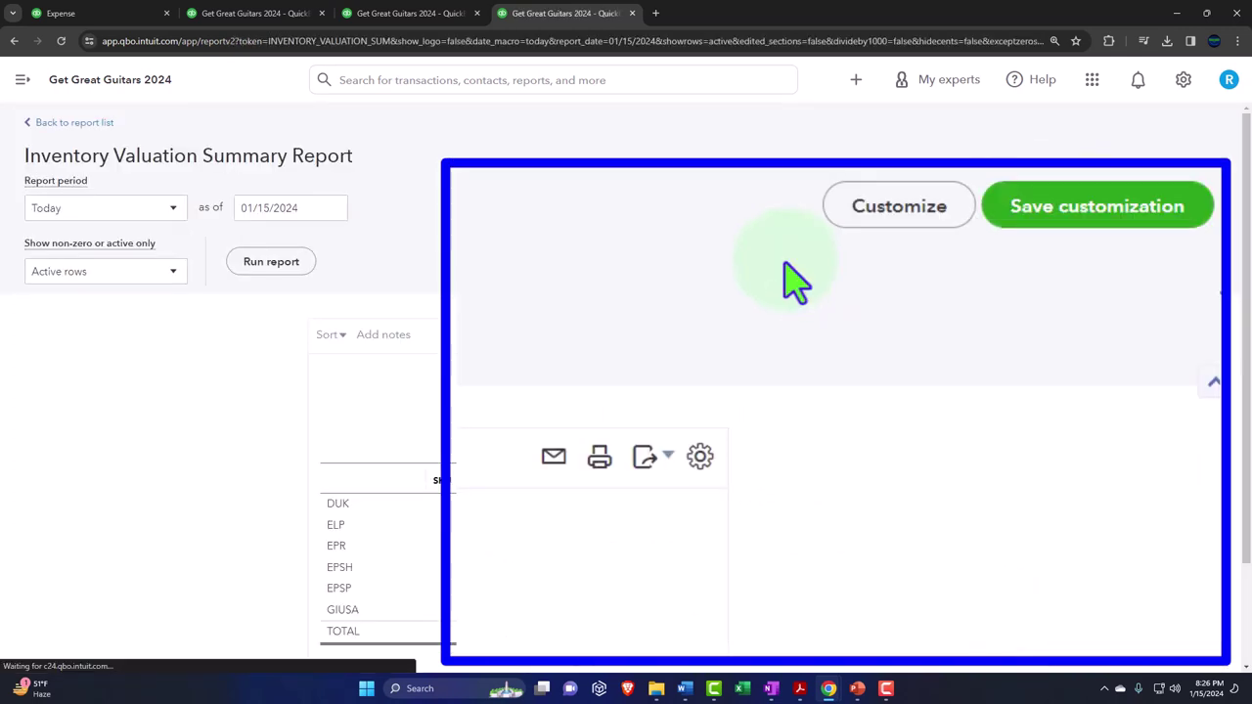
- Run the Inventory Valuation Summary as of 12/31/2024 and look over its item quantities and asset values
scroll(479, 190, "down", 2)
left_click(316, 131)
key("ctrl+a")
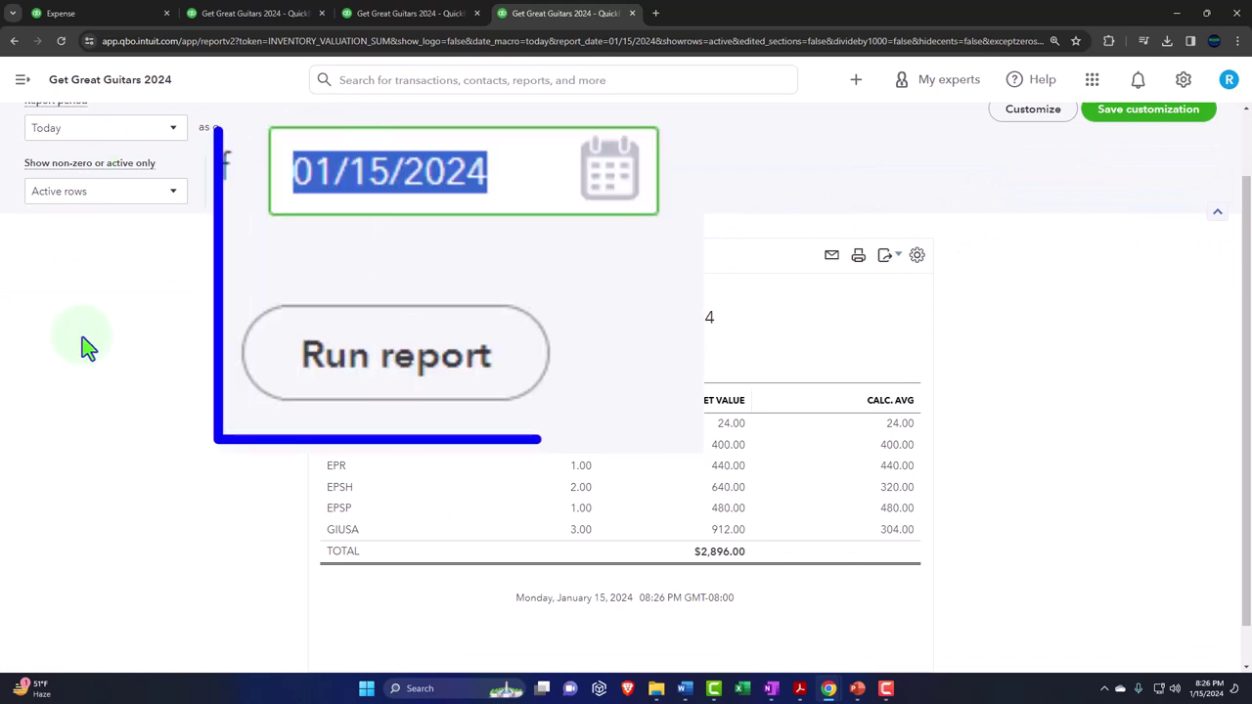
type("12/31/2023")
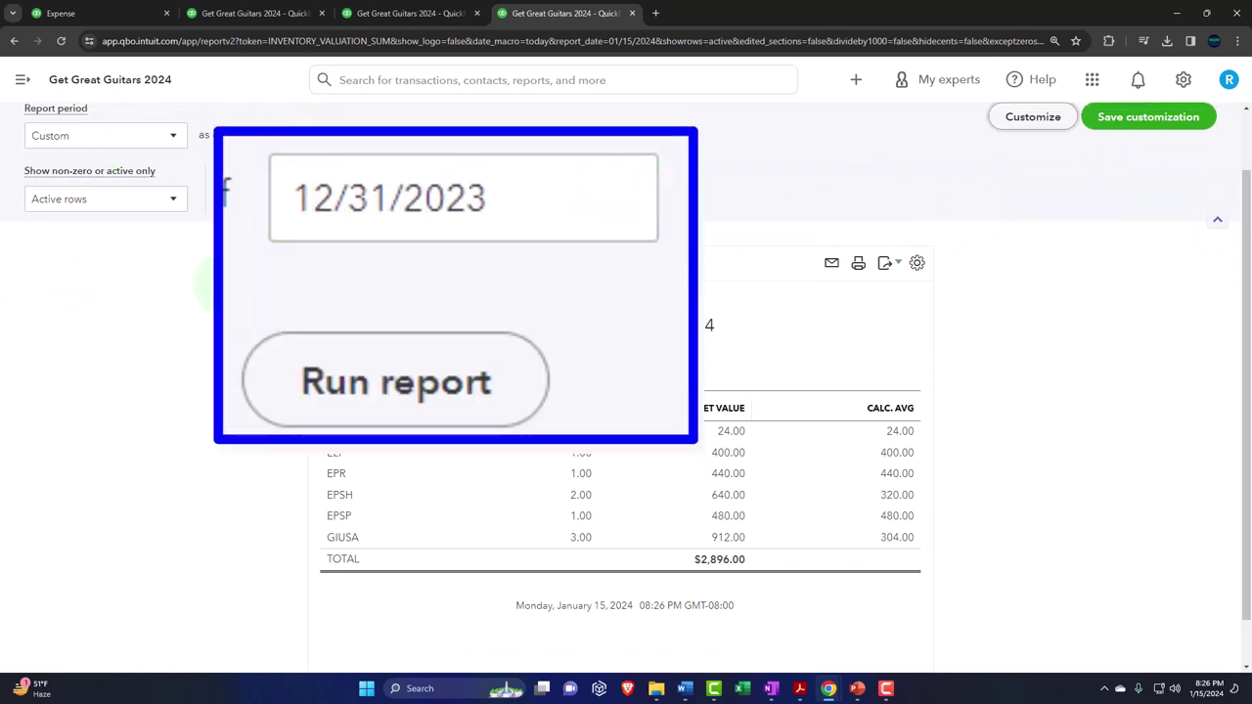
left_click(515, 234)
left_click(512, 213)
key("BackSpace")
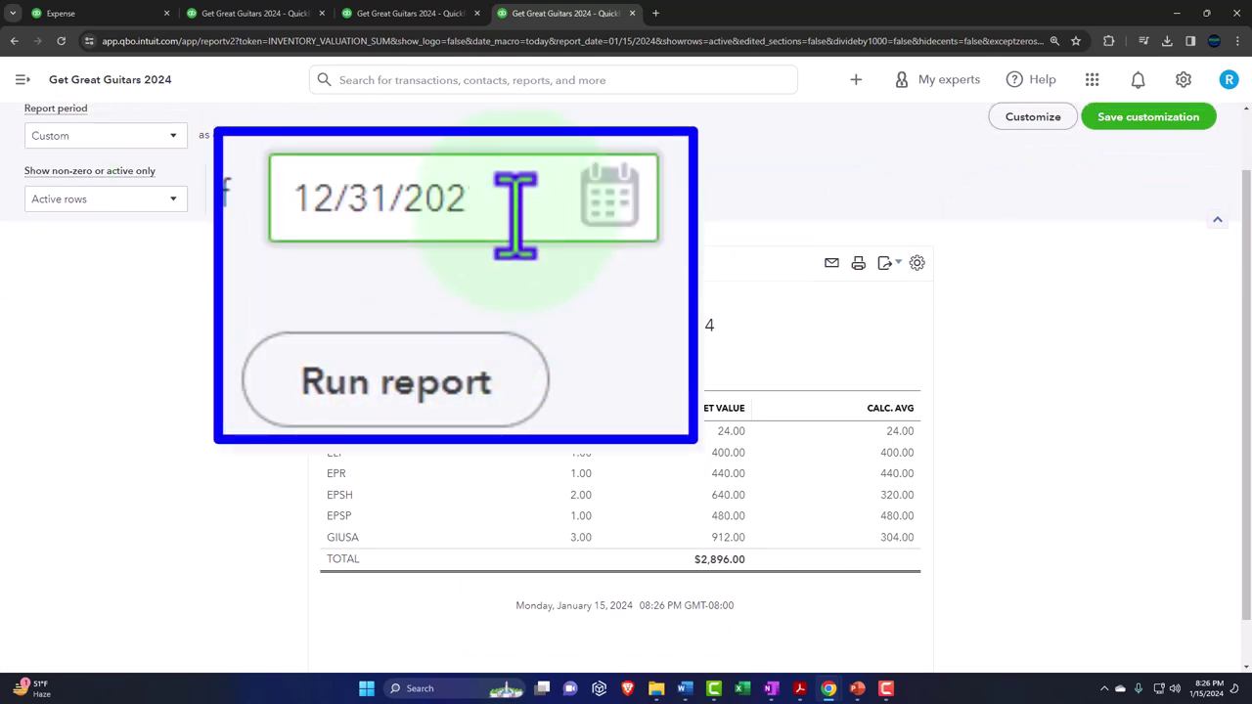
type("4")
key("Tab")
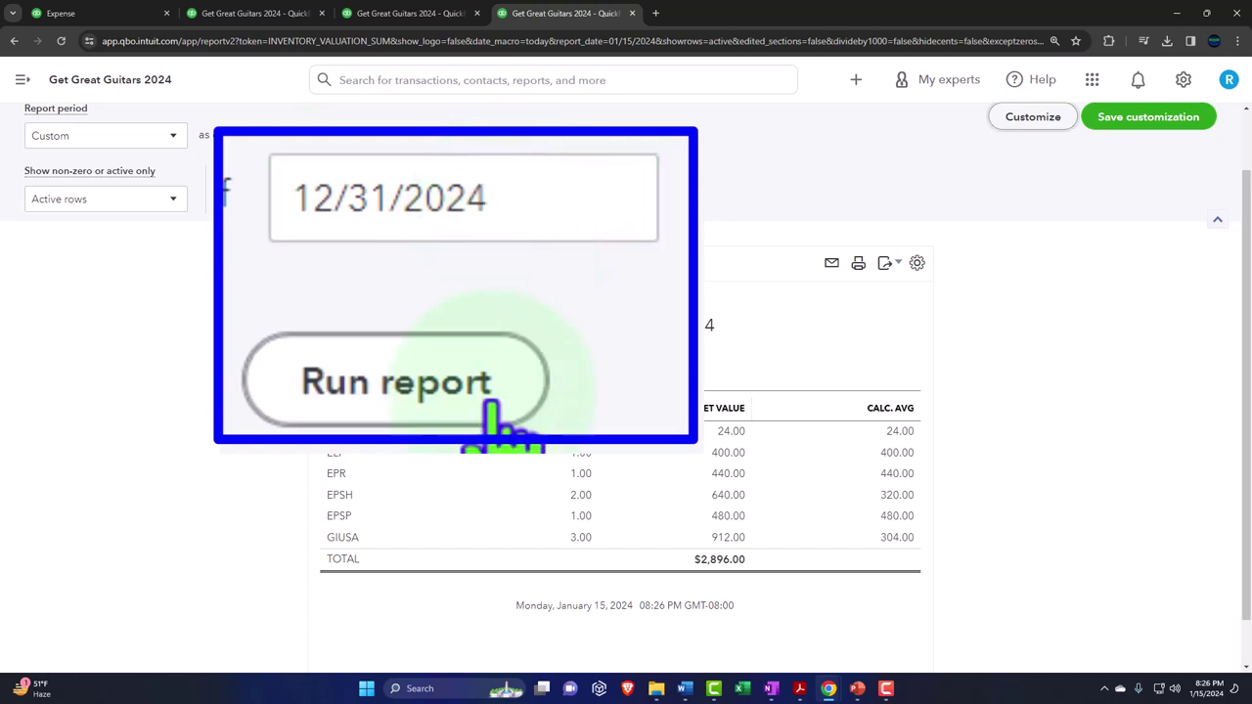
left_click(372, 396)
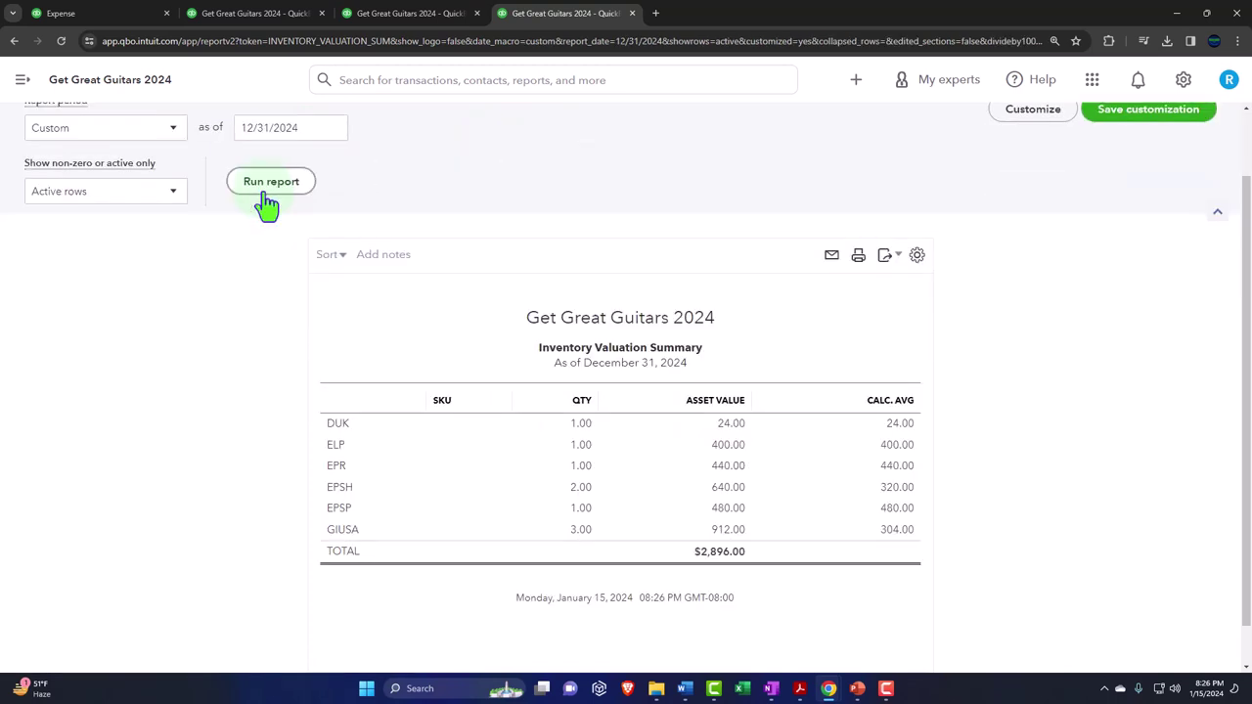
scroll(249, 360, "down", 1)
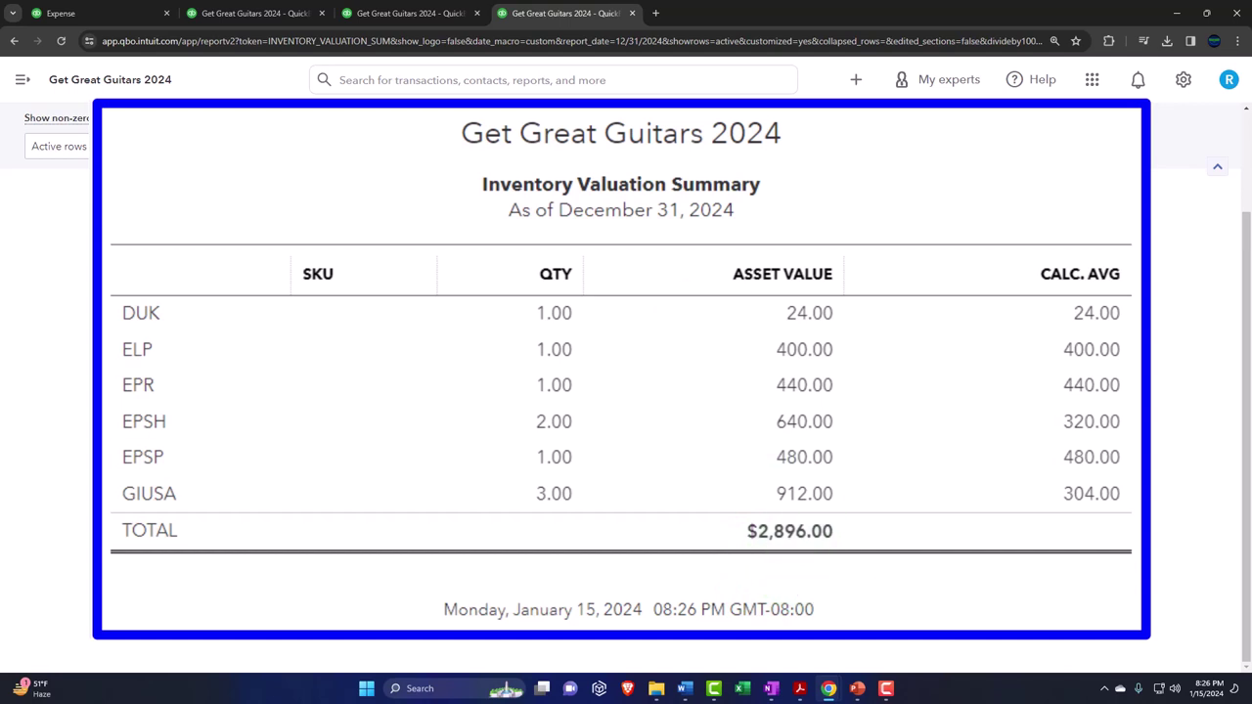
- Compare the Balance Sheet's Inventory Asset balance with the one in Beginning Balances TB.pdf in Acrobat, and return to the Balance Sheet
left_click(250, 14)
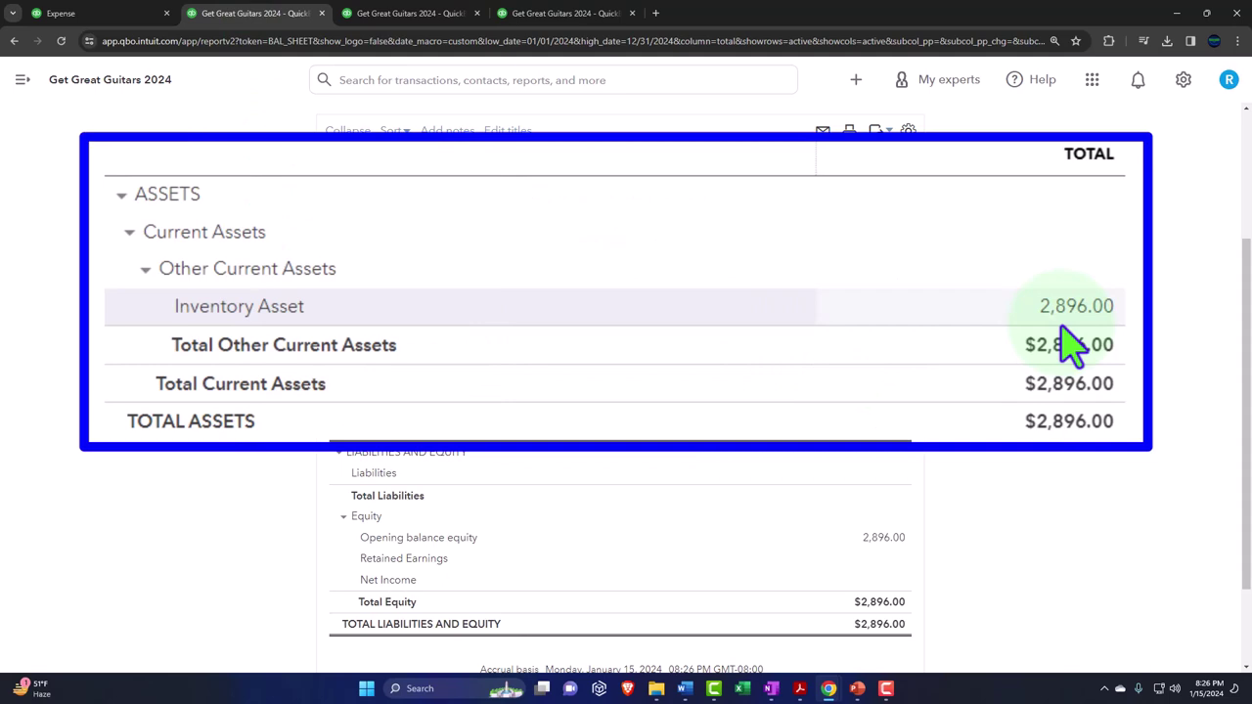
mouse_move(799, 688)
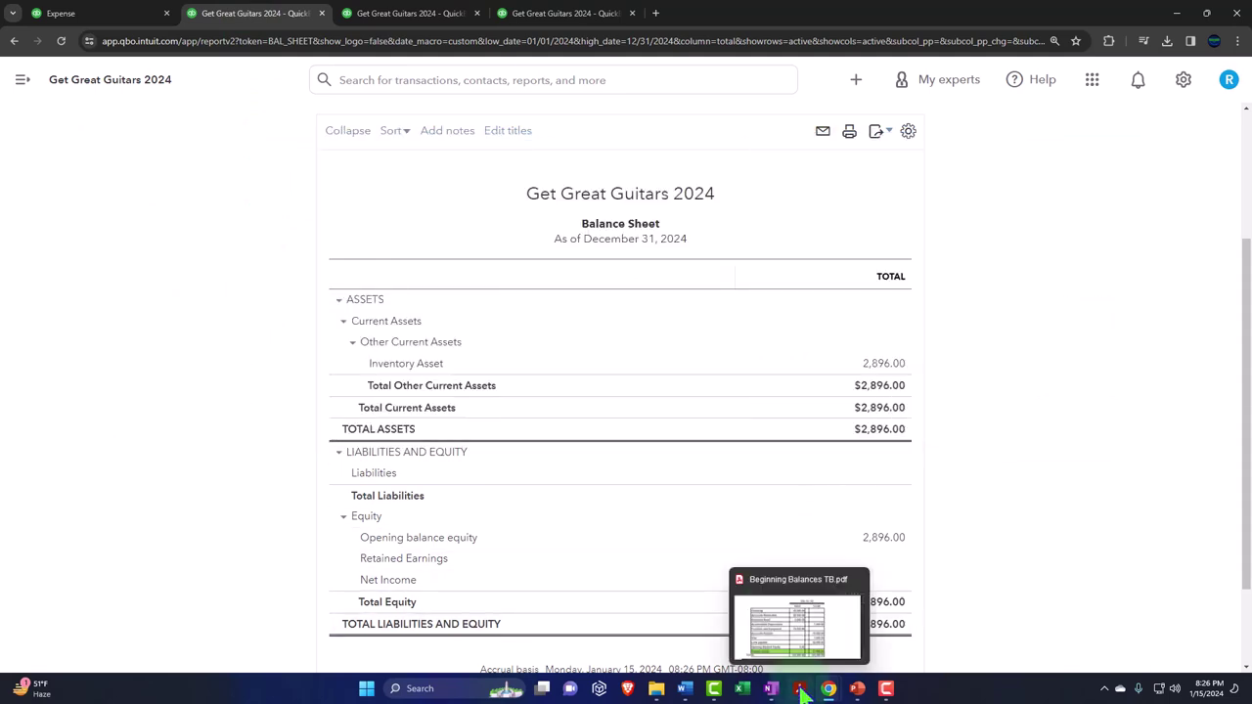
left_click(778, 633)
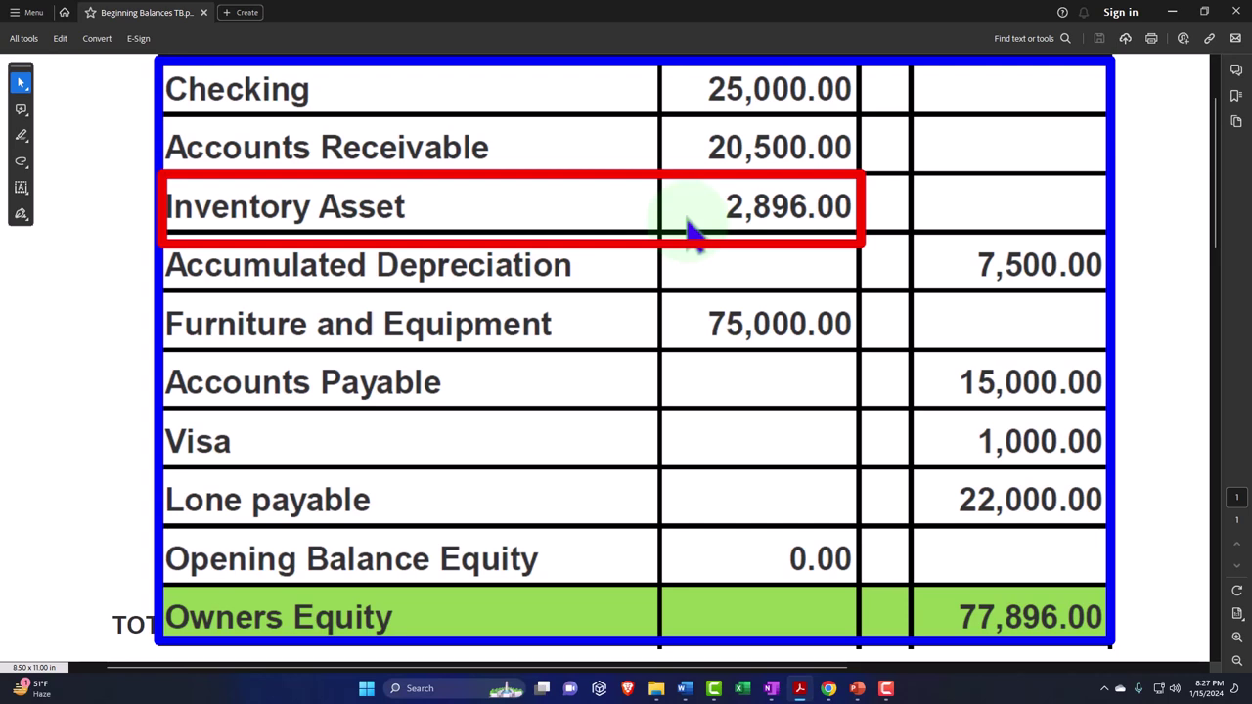
left_click(689, 230)
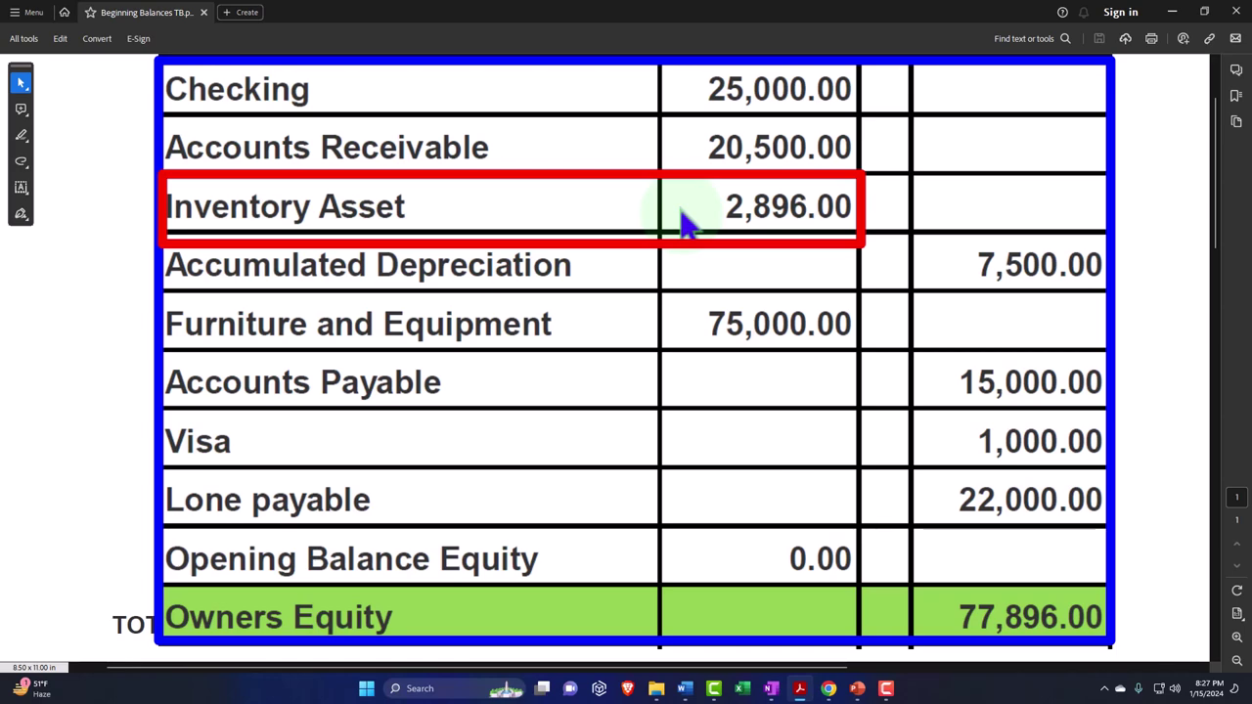
left_click(1171, 12)
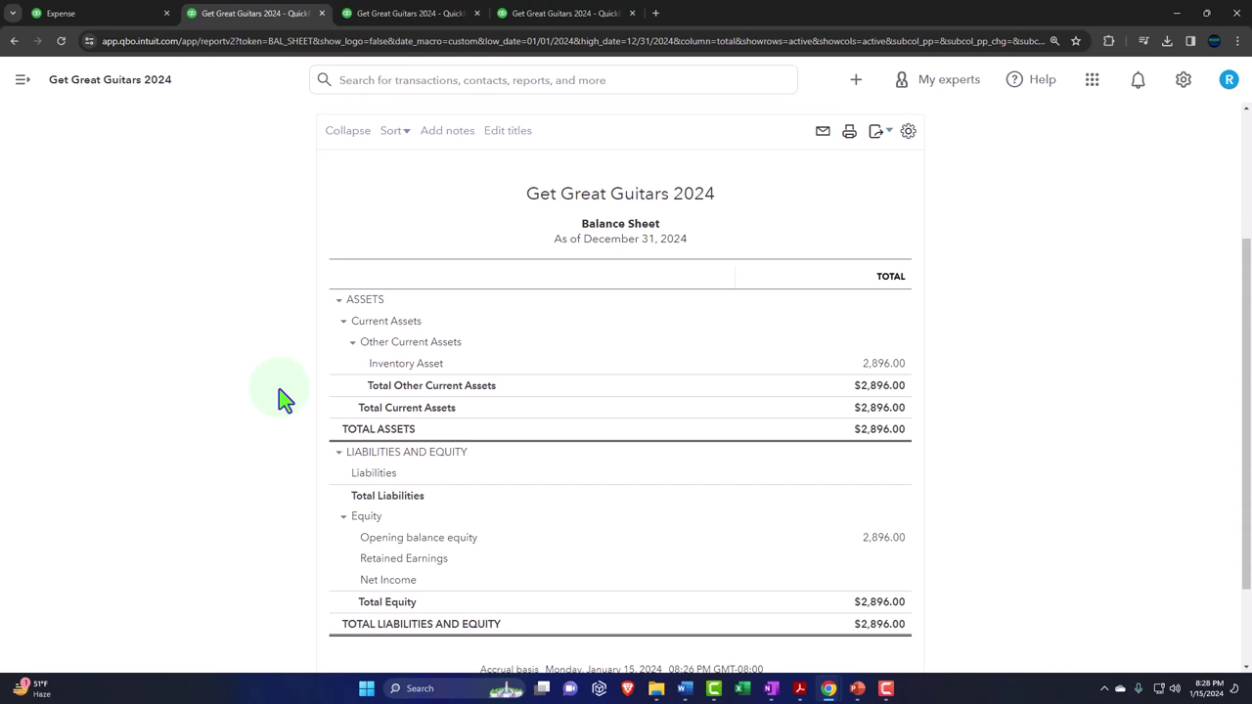
- Find and open the Trial Balance report from the reports list in the first browser tab
left_click(113, 11)
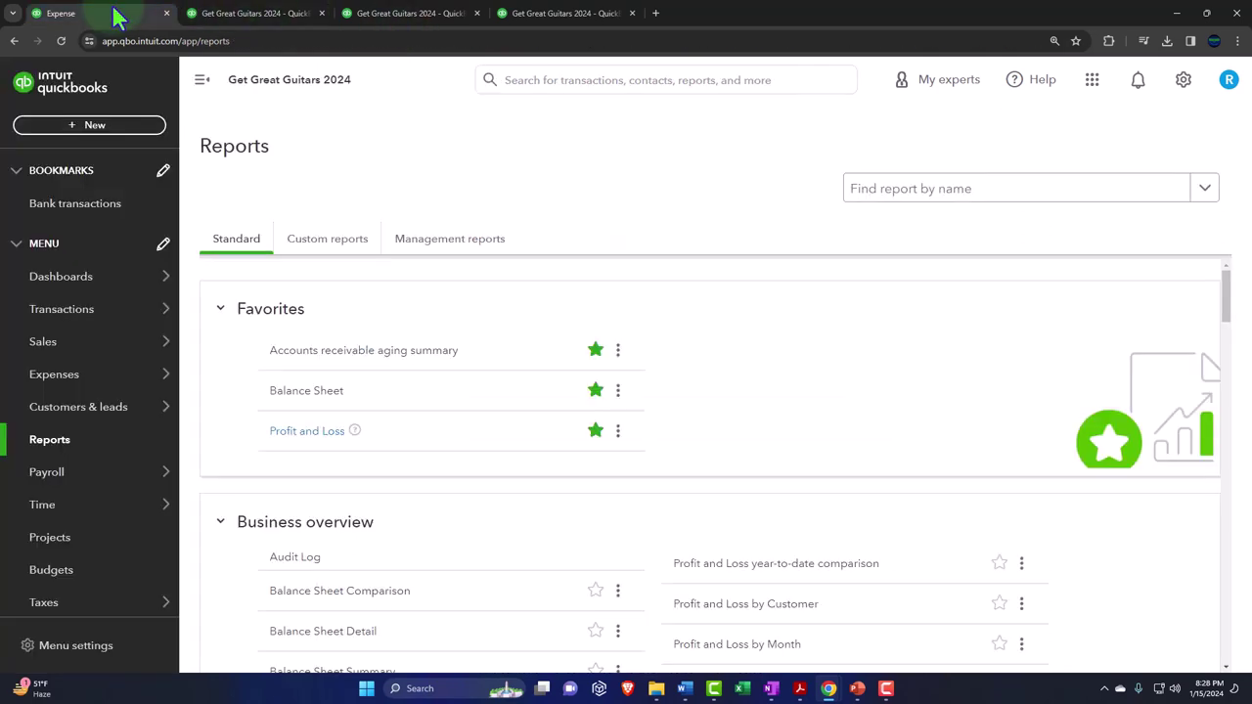
left_click(892, 189)
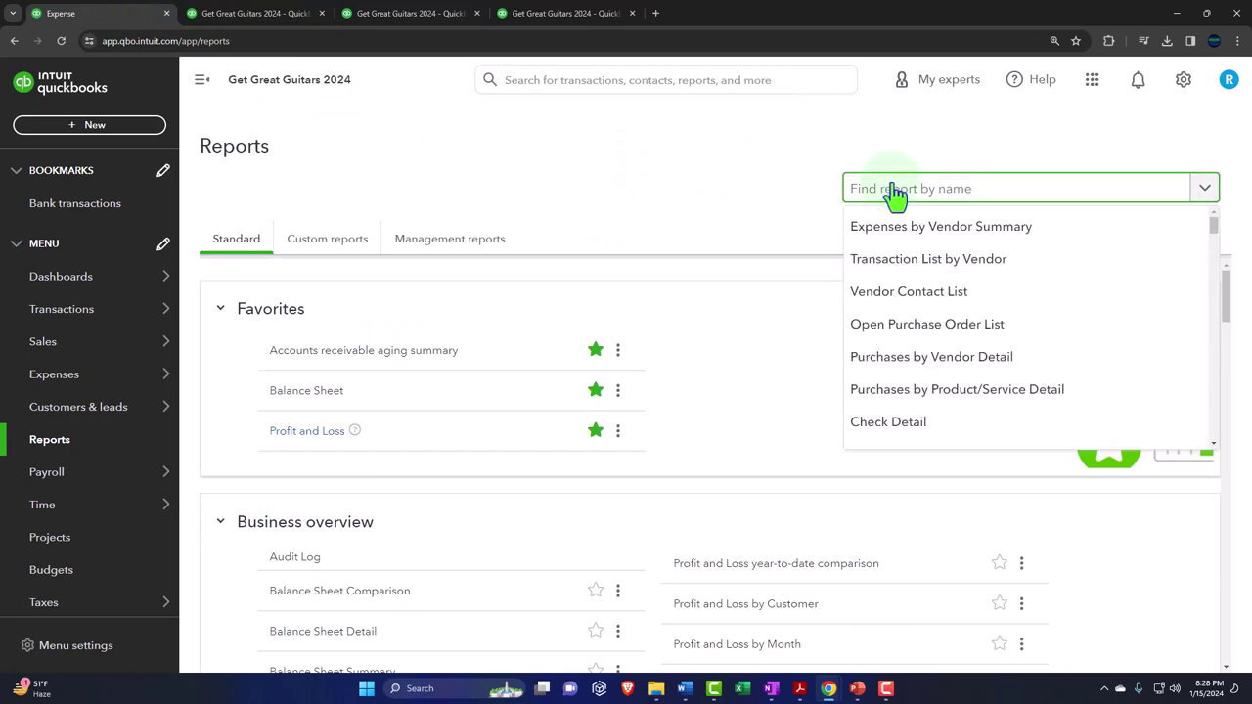
type("Tria")
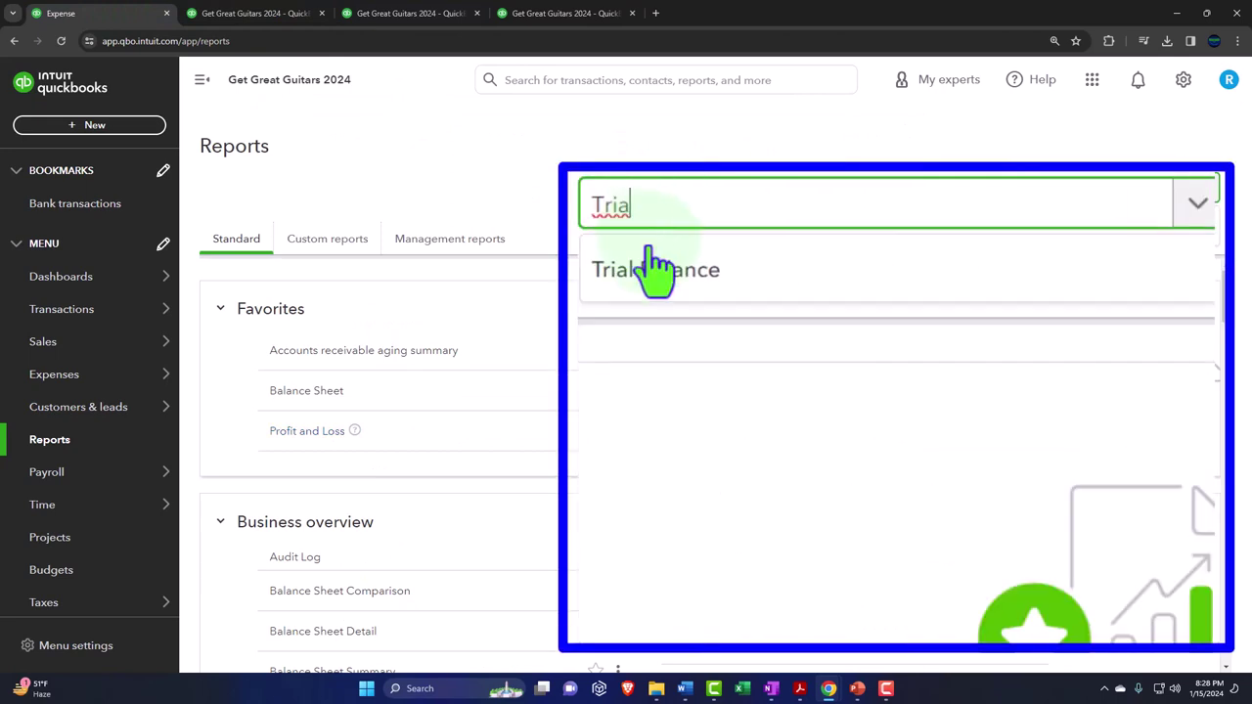
left_click(883, 233)
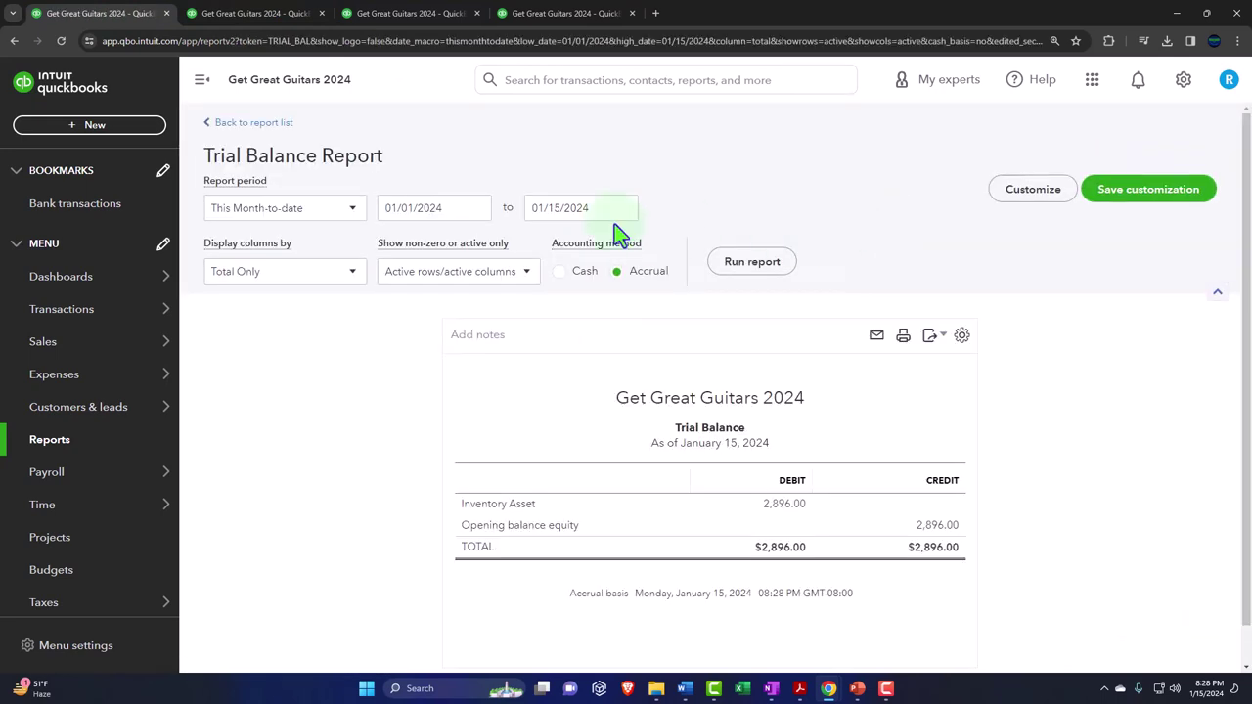
- Run the Trial Balance for the period 01/01/2024 to 12/31/2024
left_click(439, 210)
left_click_drag(439, 211, 316, 218)
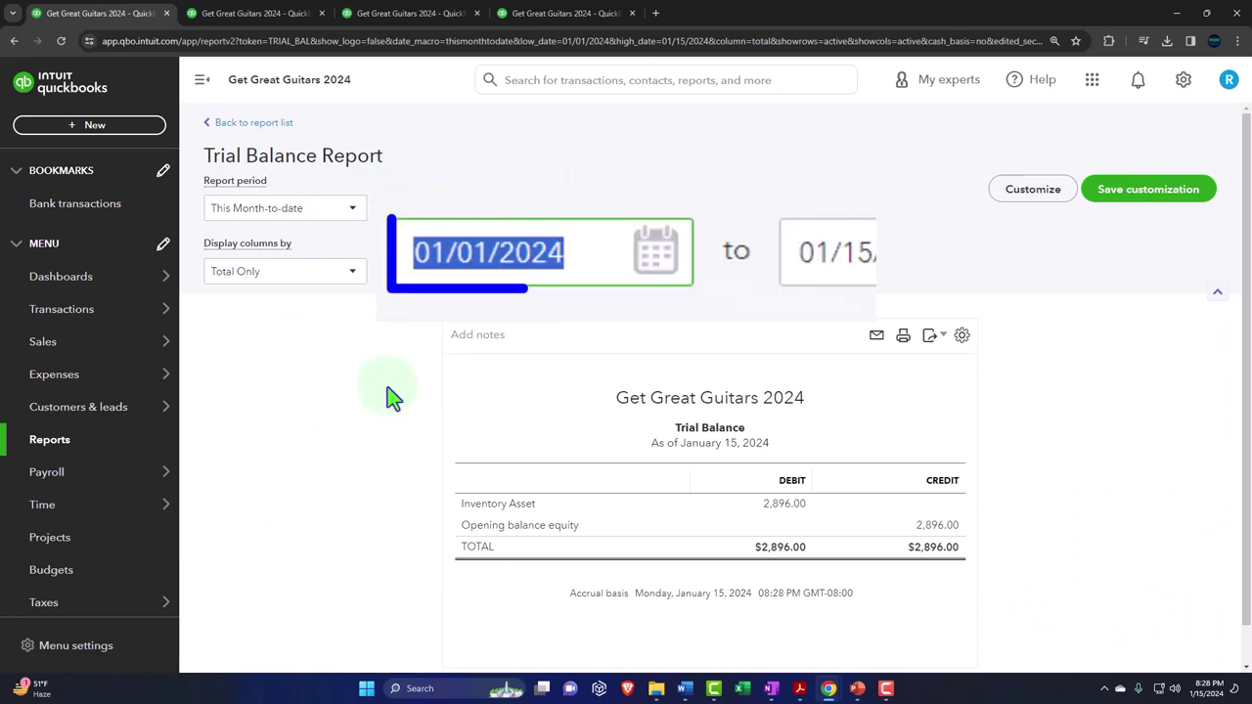
type("01")
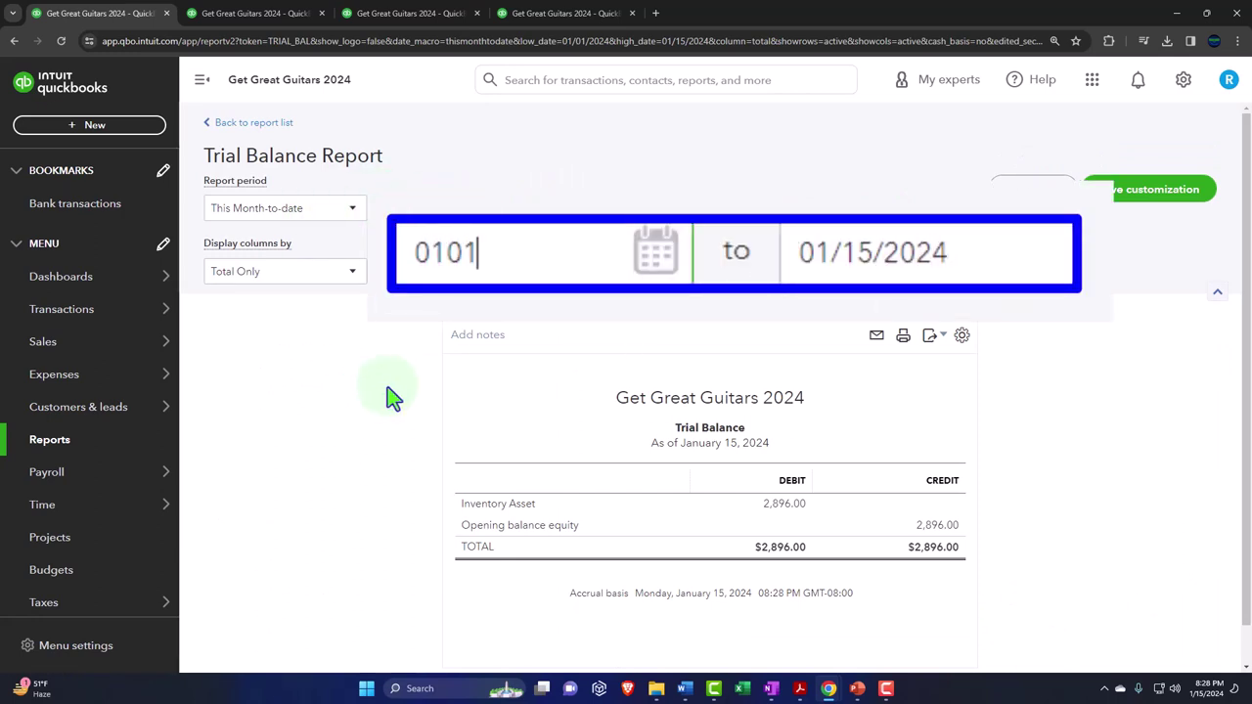
type("/01/2024")
key("Tab")
type("12313")
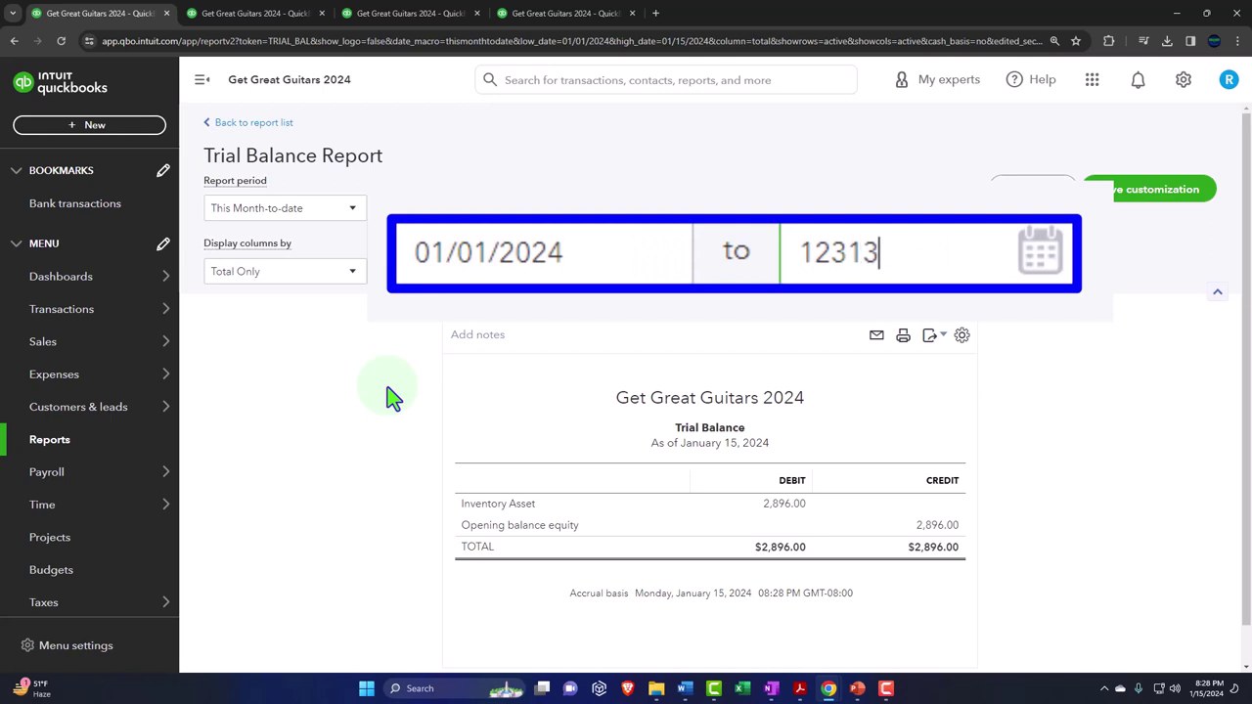
key("BackSpace")
type("2024")
key("Tab")
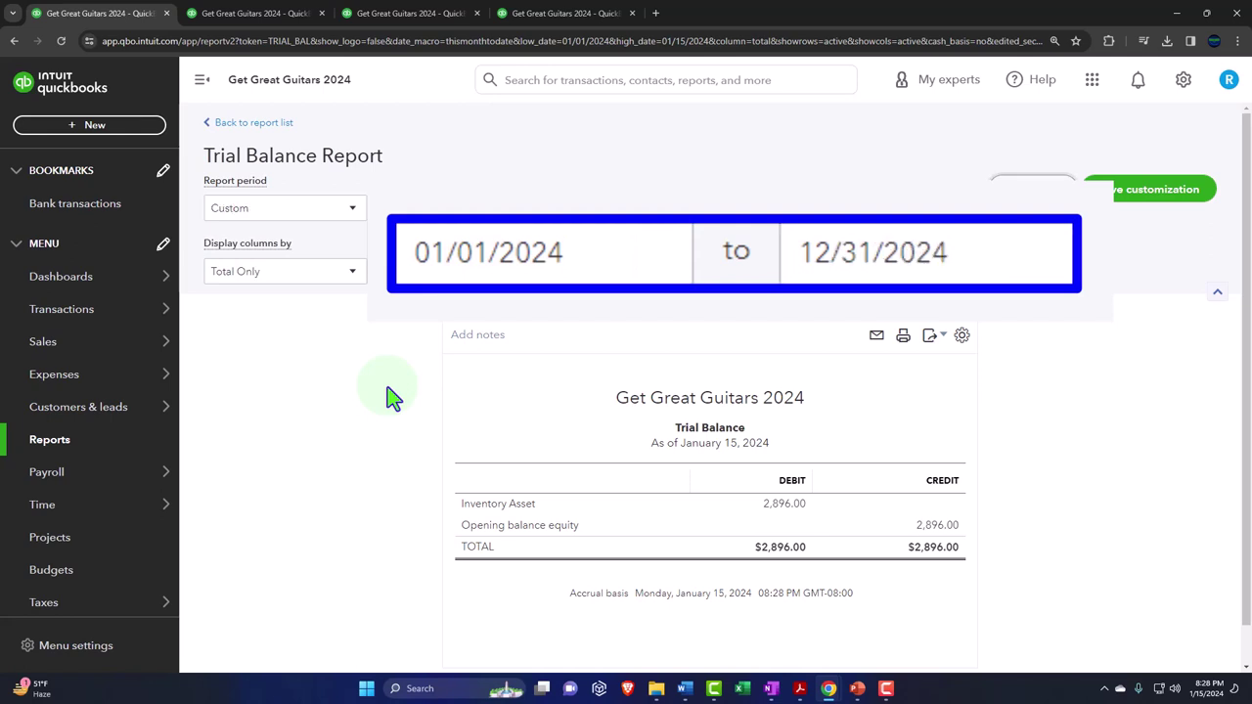
- Collapse the navigation menu and enlarge the page to 150% to examine the Trial Balance
left_click(201, 80)
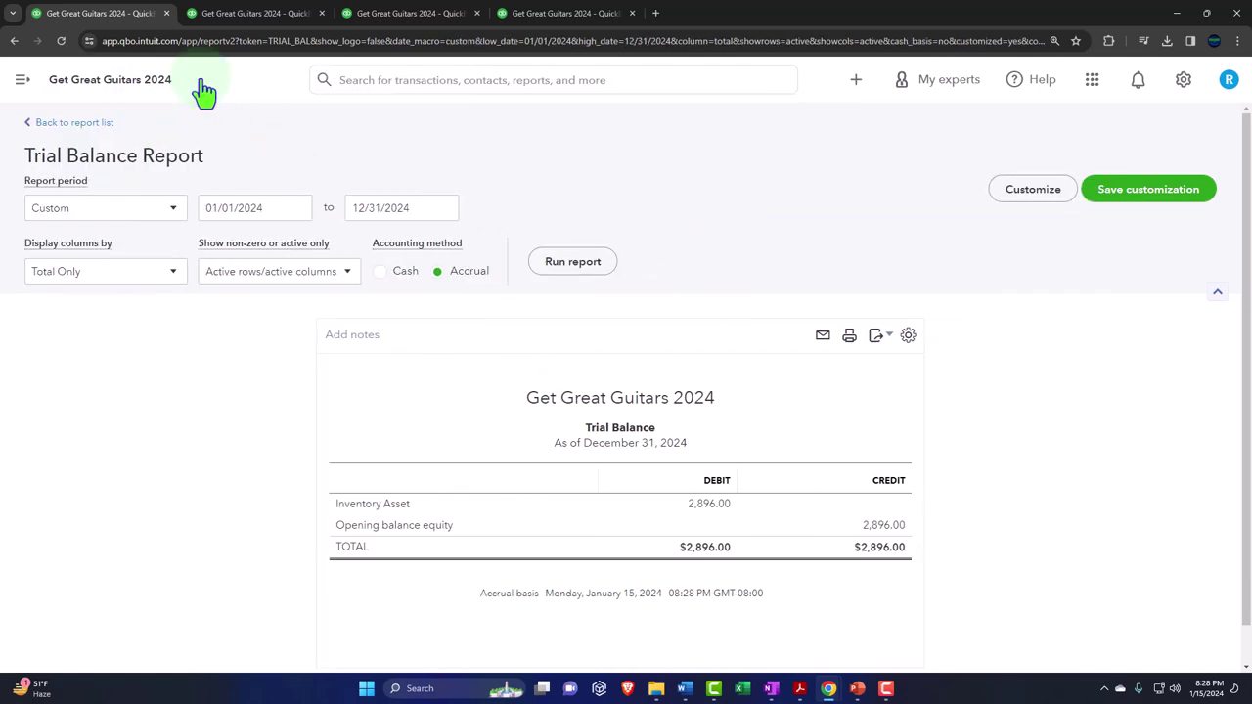
key("ctrl+plus")
key("ctrl+plus")
key("ctrl+plus")
key("ctrl+plus")
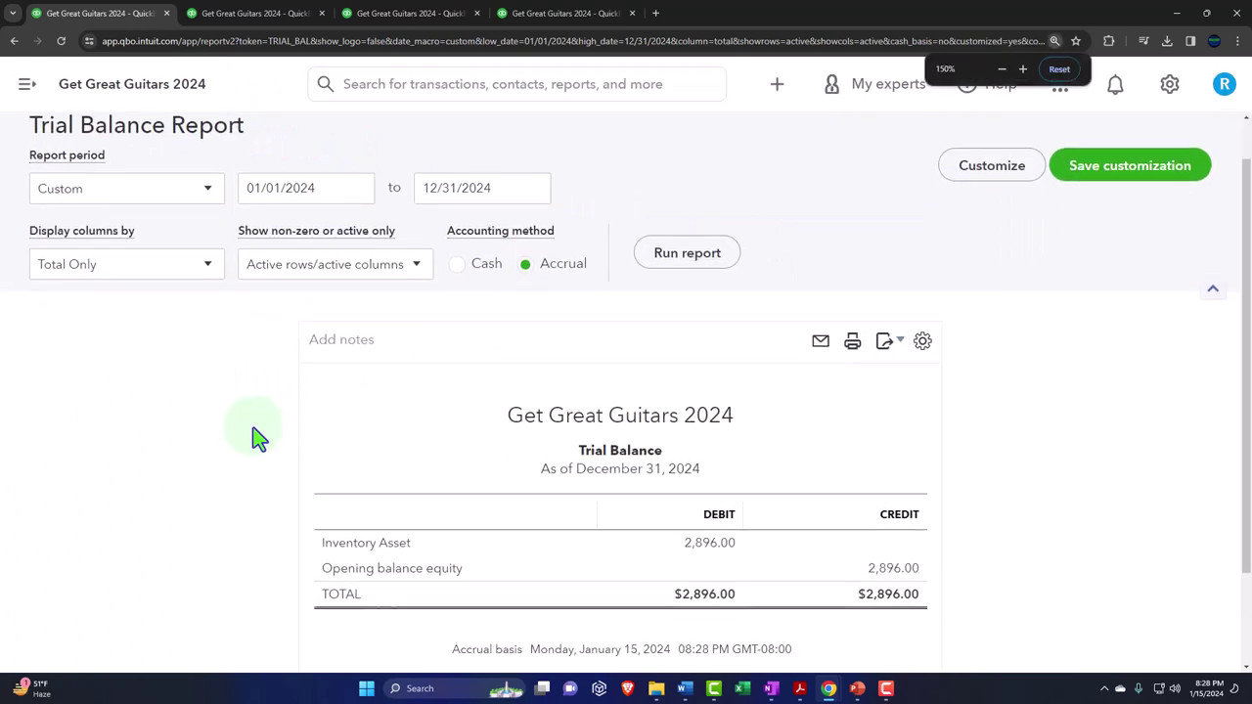
- Examine the Inventory Asset and Opening balance equity amounts in the Trial Balance and compare them with the Balance Sheet
scroll(254, 432, "down", 2)
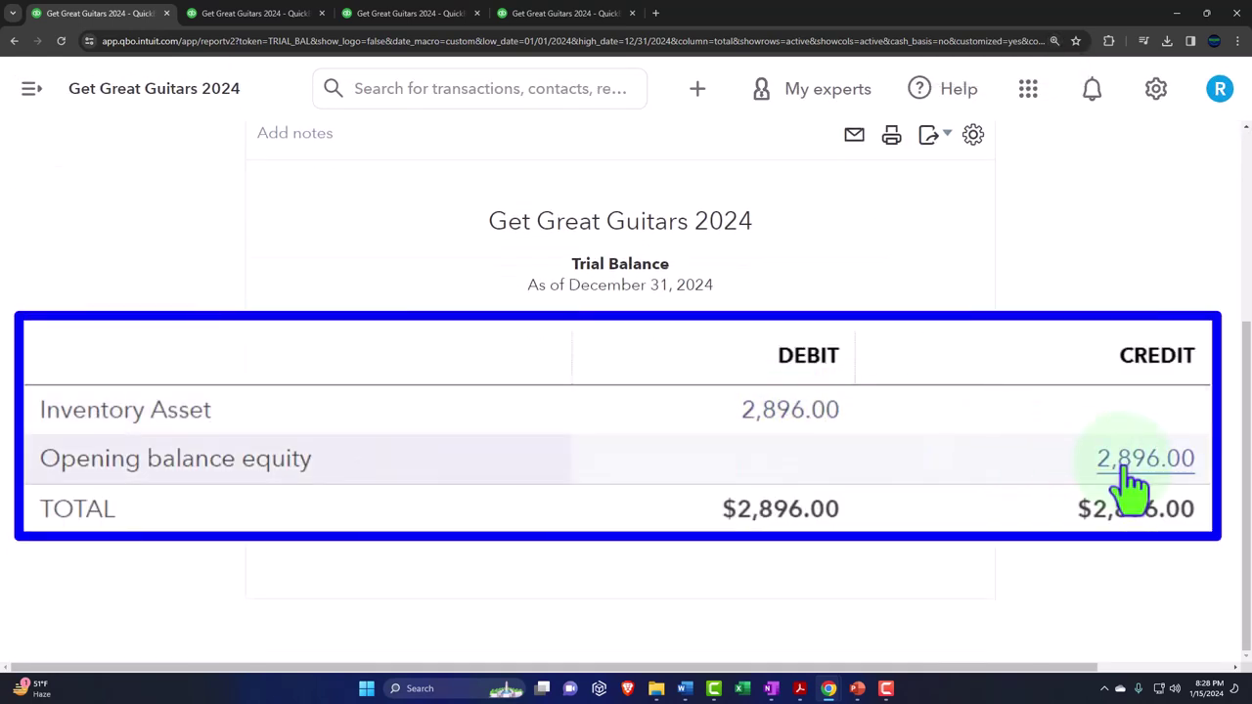
left_click(1126, 467)
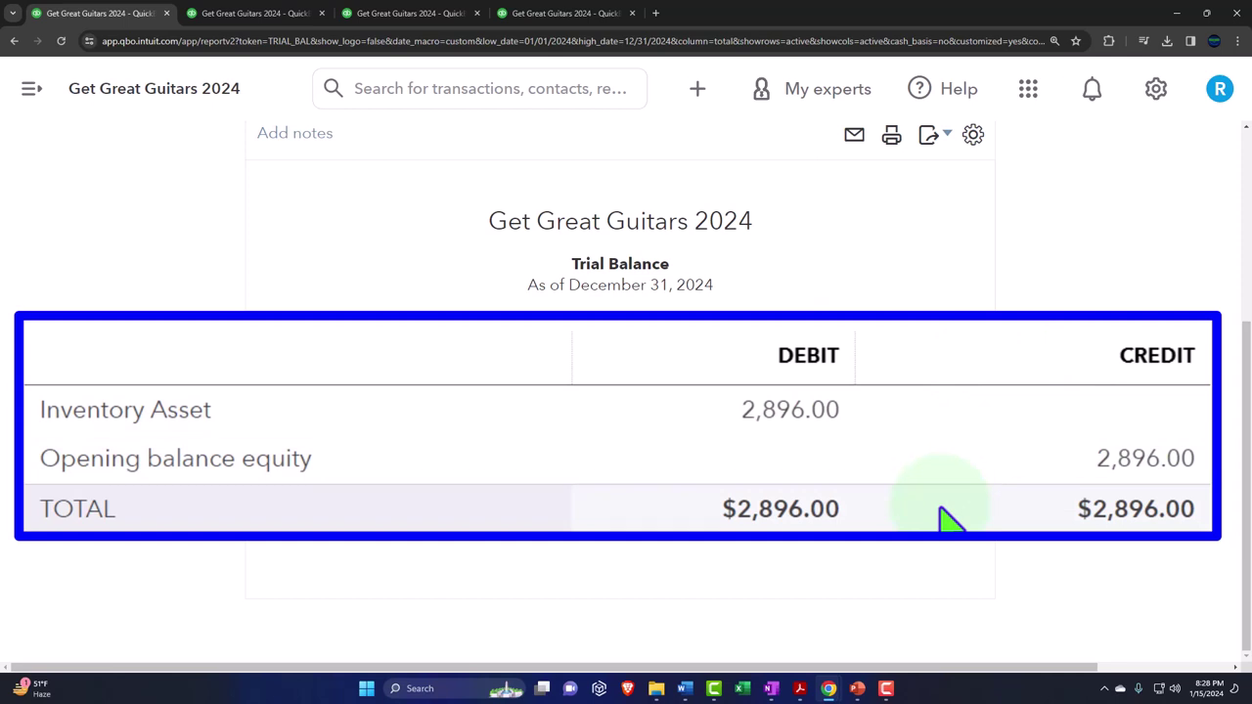
left_click(248, 13)
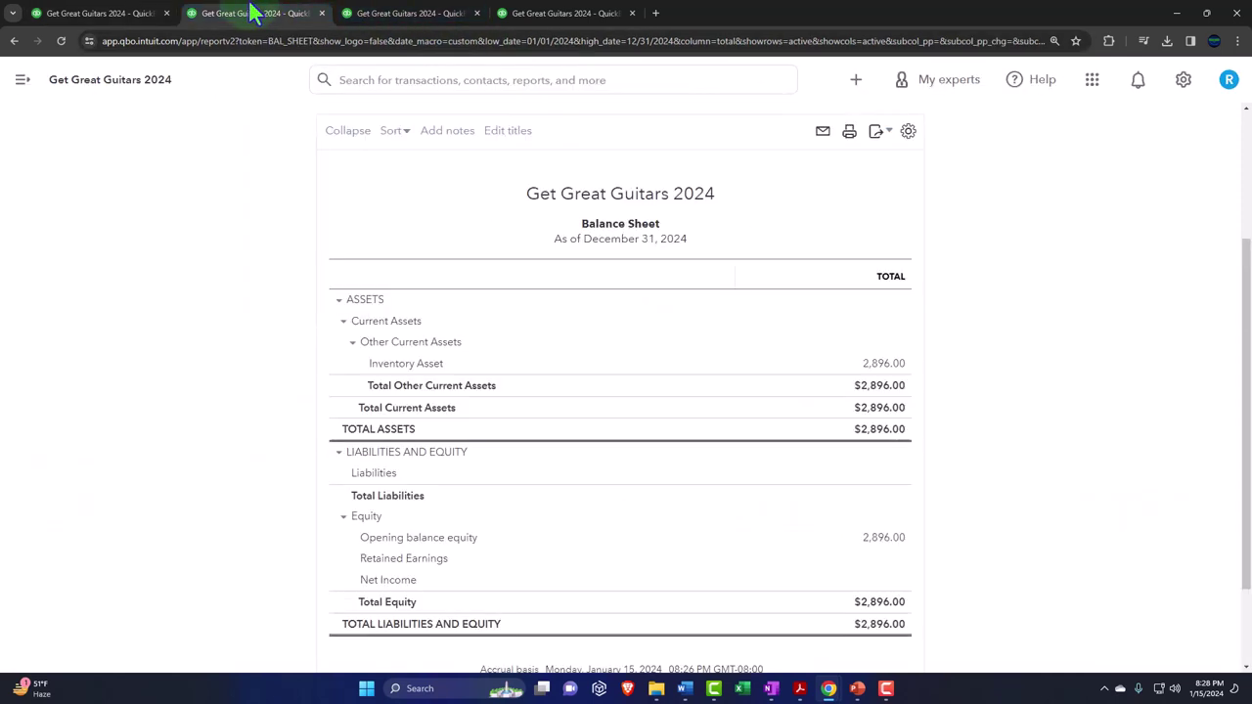
scroll(328, 389, "down", 2)
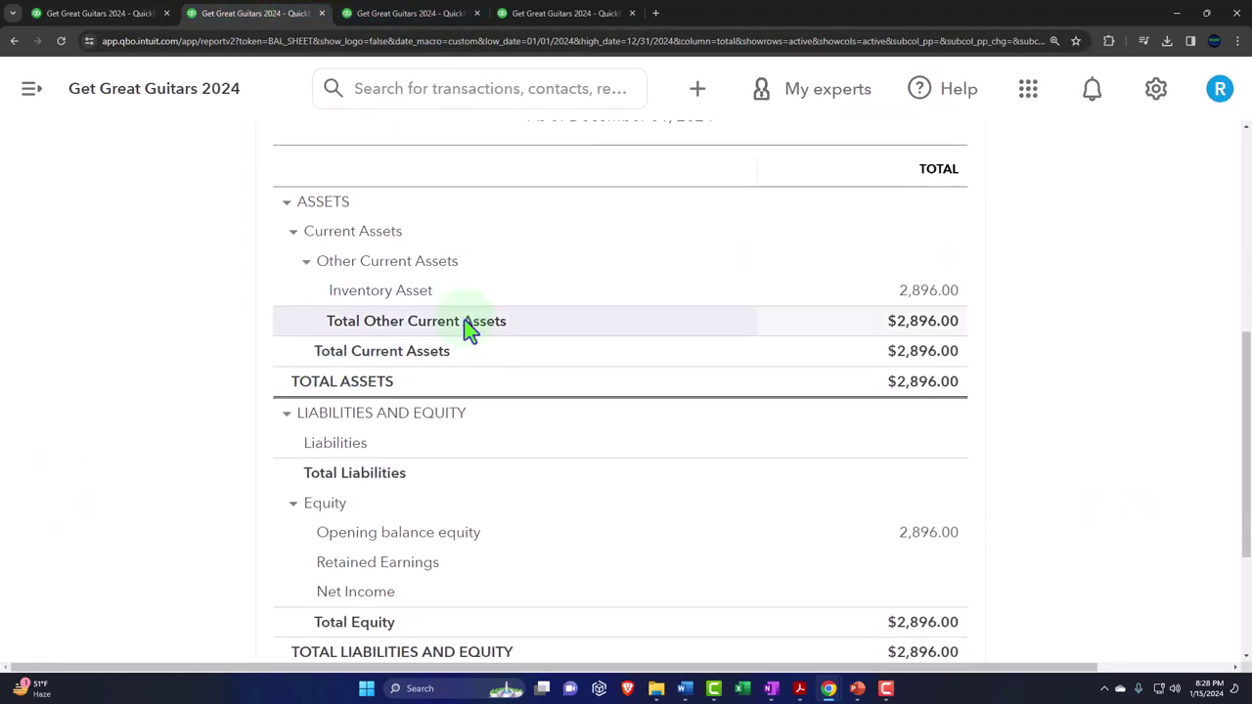
scroll(466, 330, "down", 1)
scroll(466, 335, "down", 1)
scroll(466, 337, "up", 2)
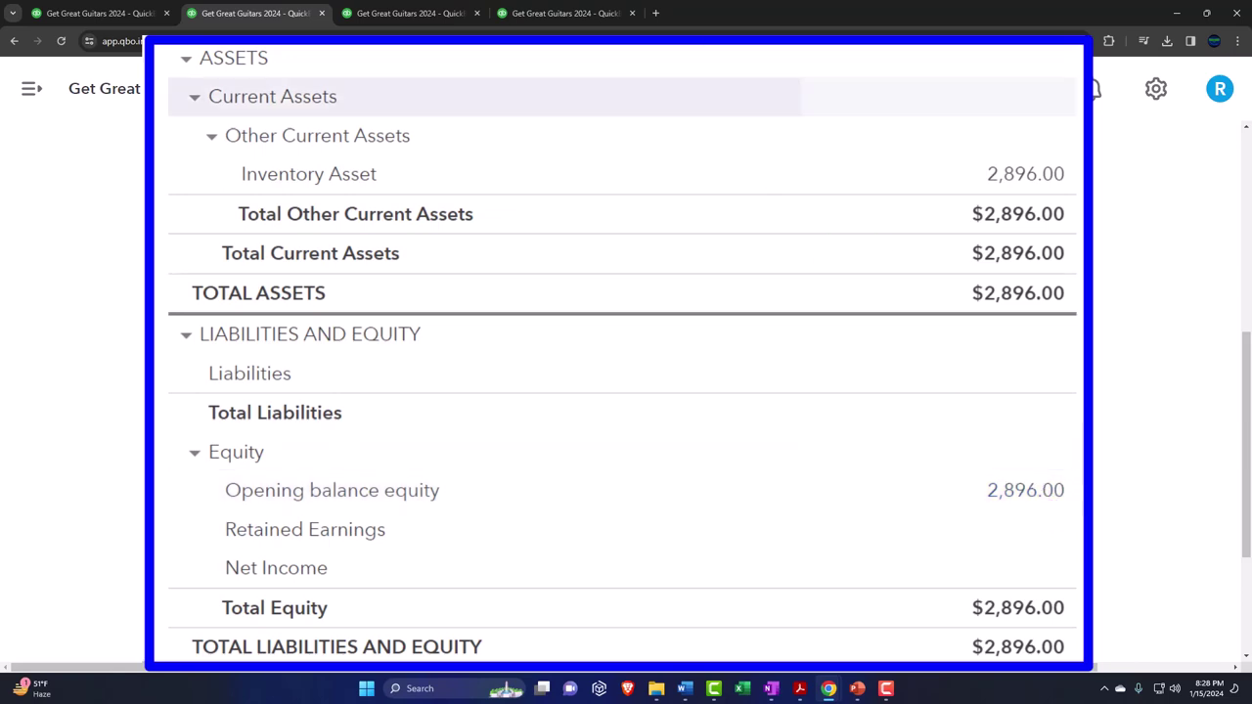
- Glance at the Profit and Loss report in the third browser tab, and return to the Trial Balance
left_click(429, 15)
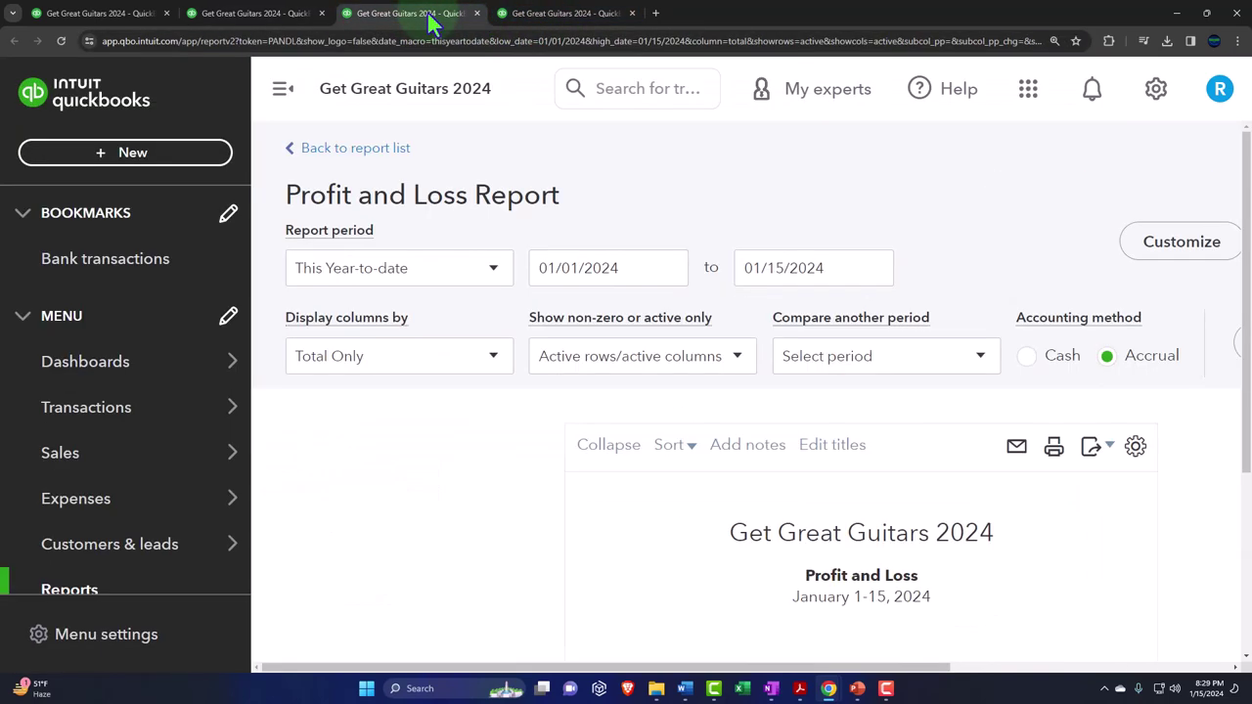
left_click(575, 15)
left_click(92, 14)
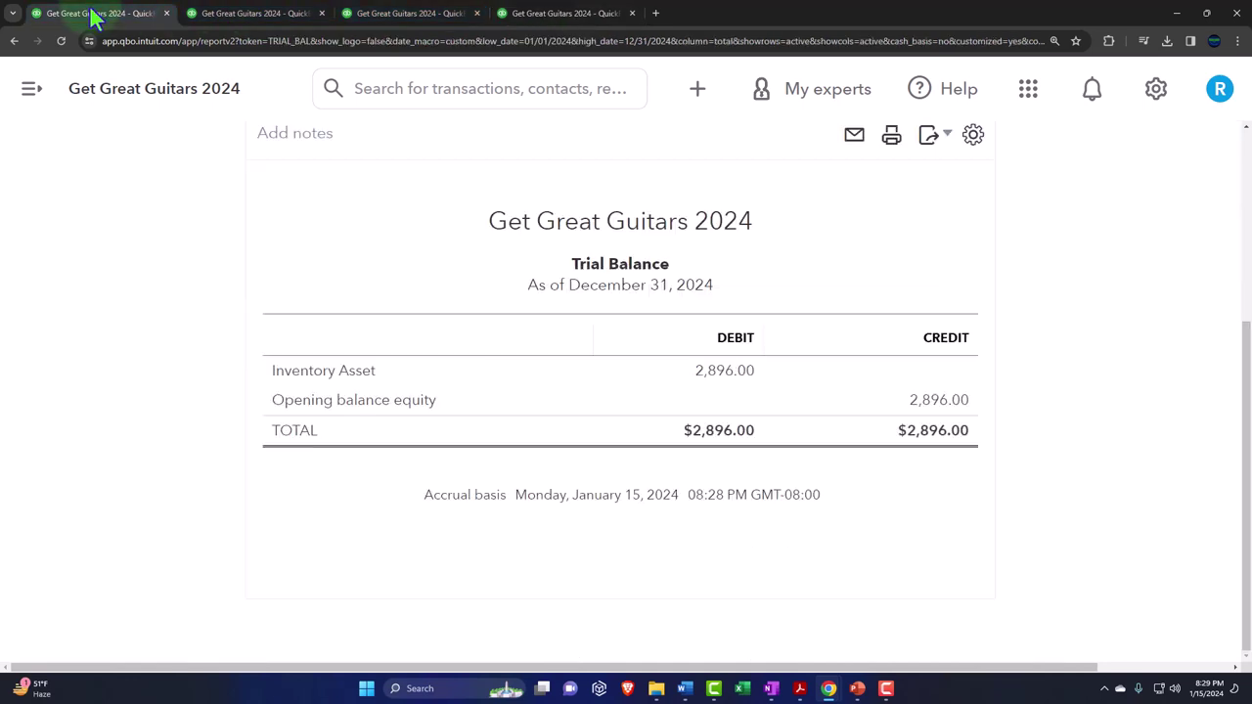